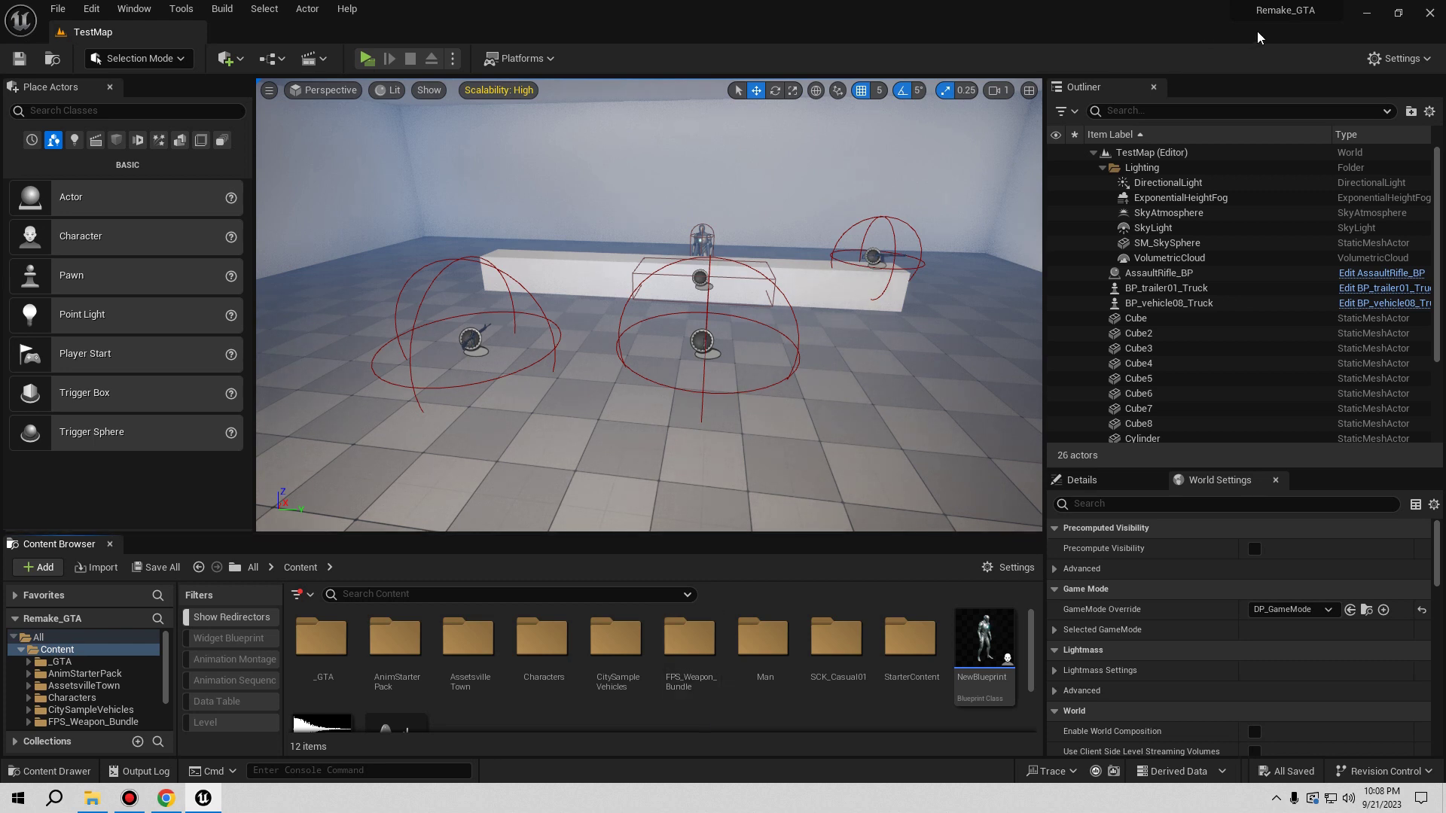
- Review the Windows platform's targeted shader formats and default RHI in the project settings, postponing the editor restart
mouse_move(1276, 16)
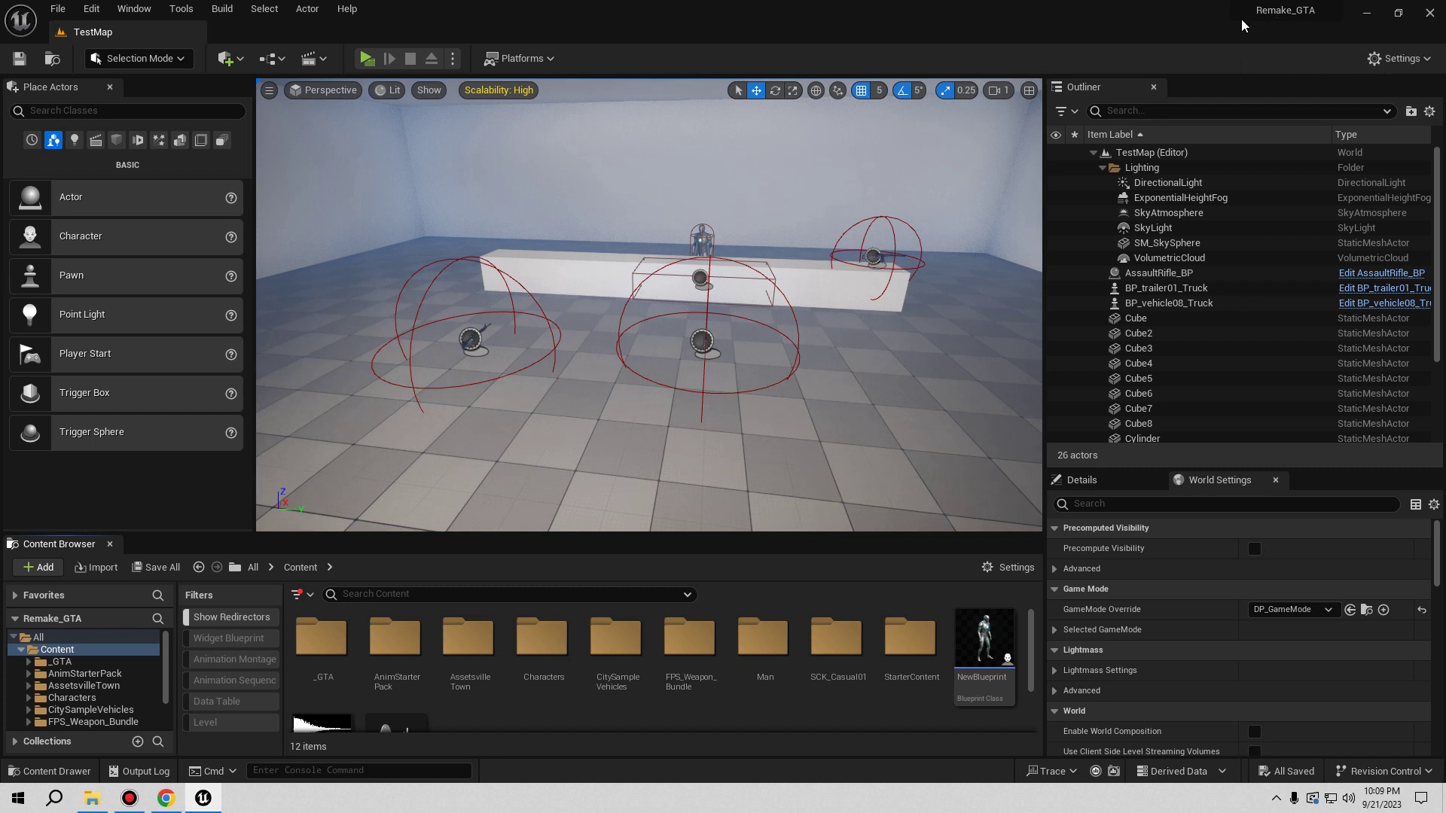
mouse_move(1230, 25)
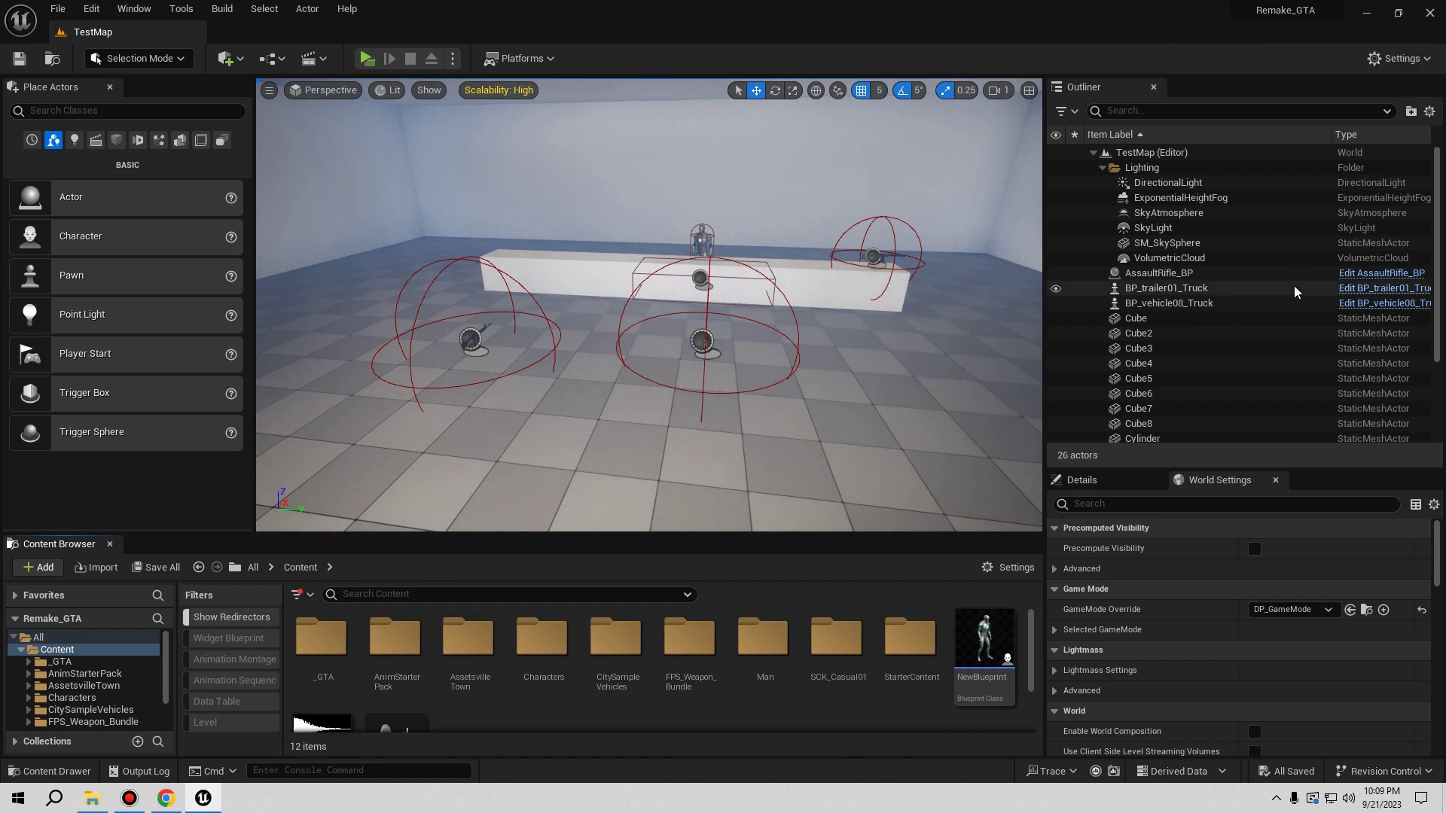
left_click(91, 10)
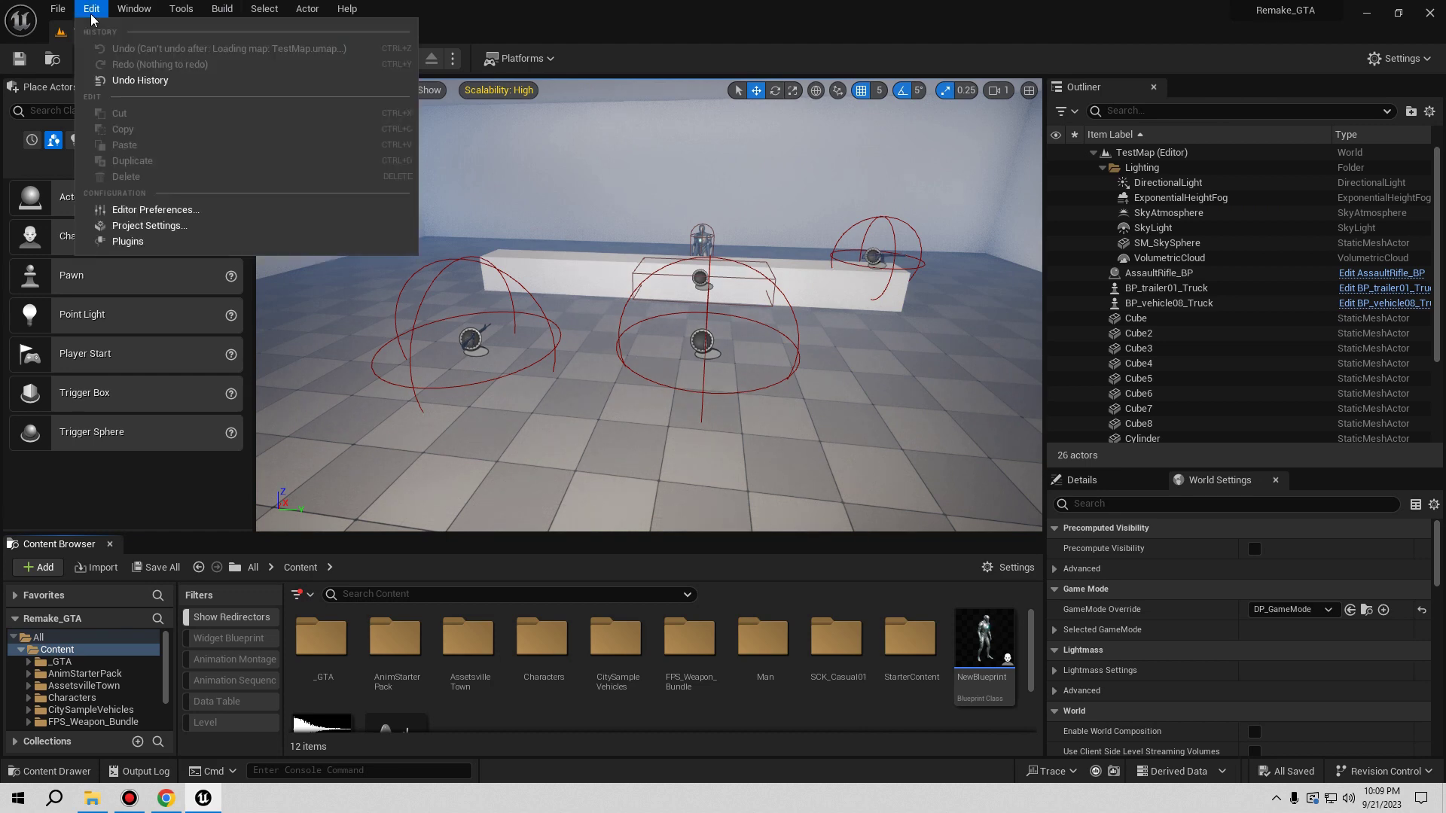
left_click(145, 226)
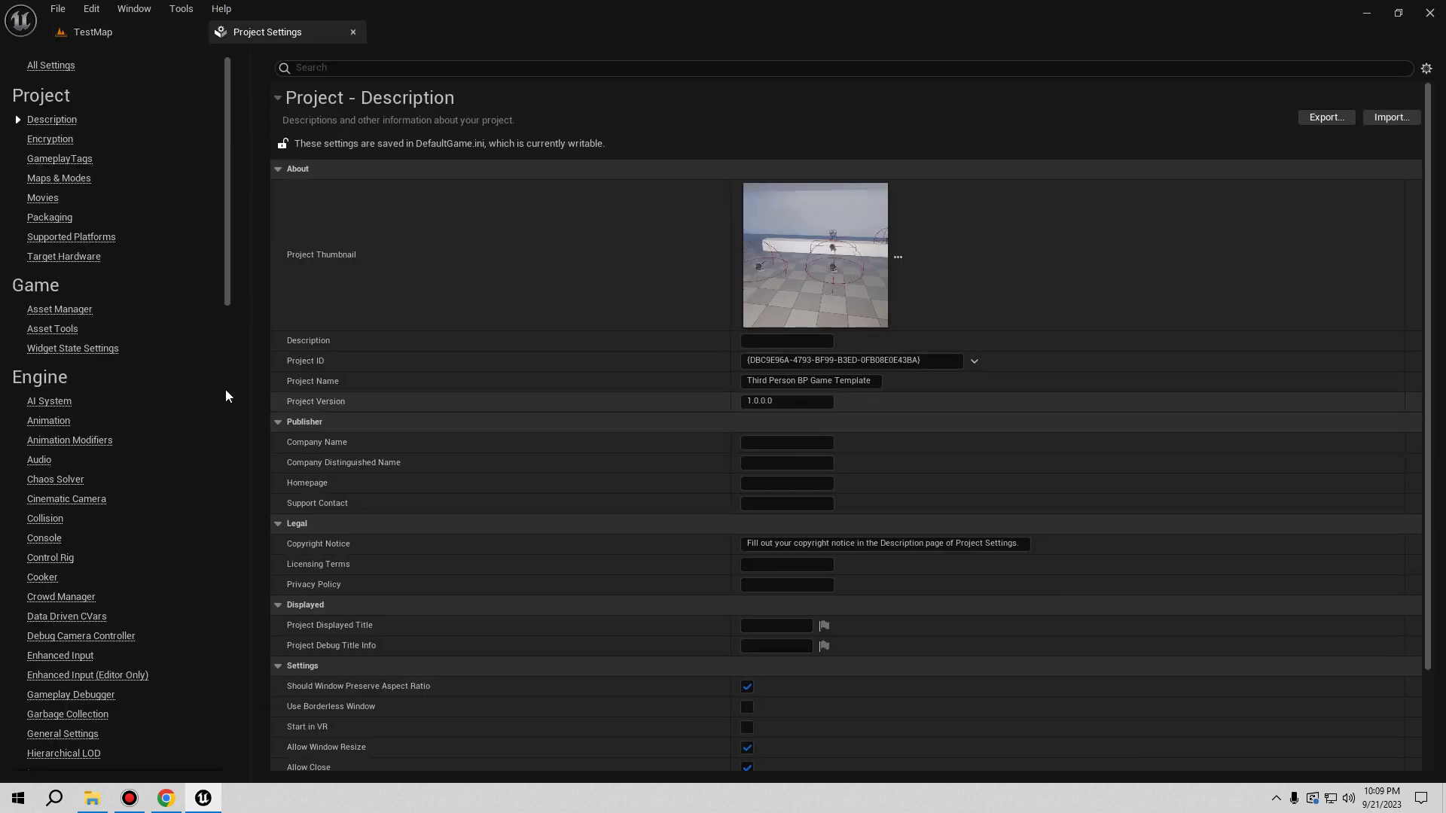
scroll(125, 365, "down", 15)
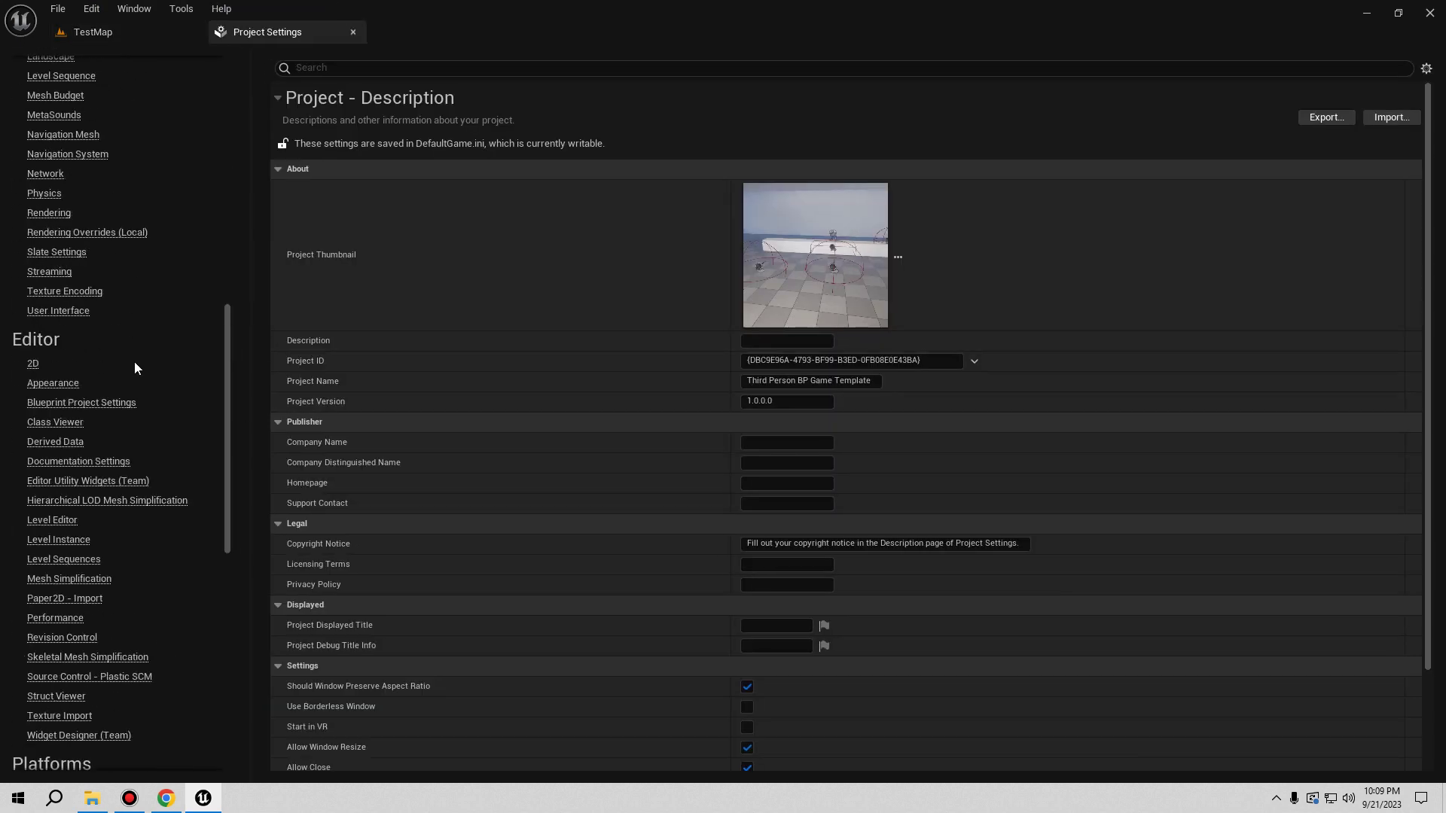
scroll(143, 371, "down", 5)
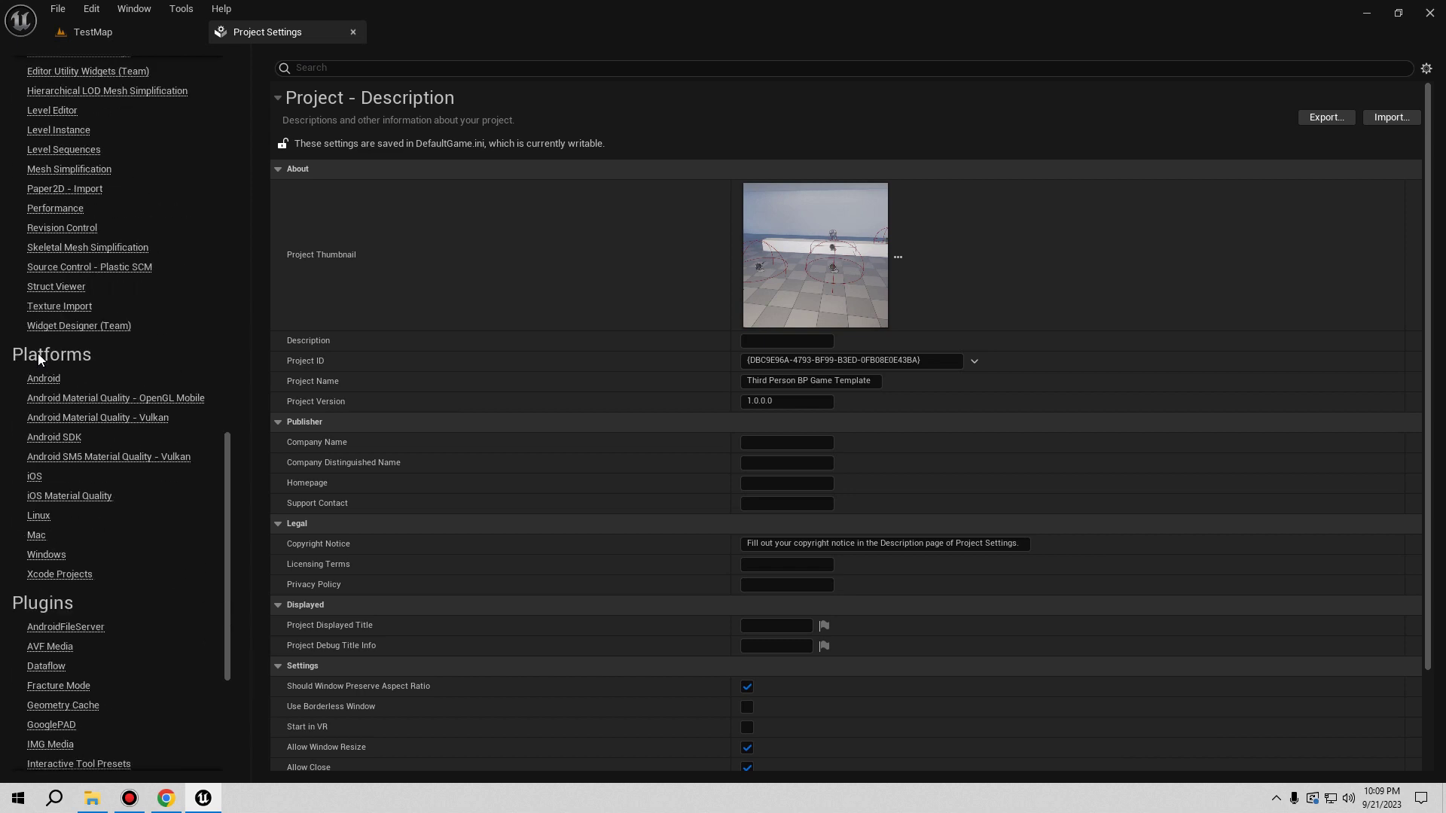
left_click(46, 555)
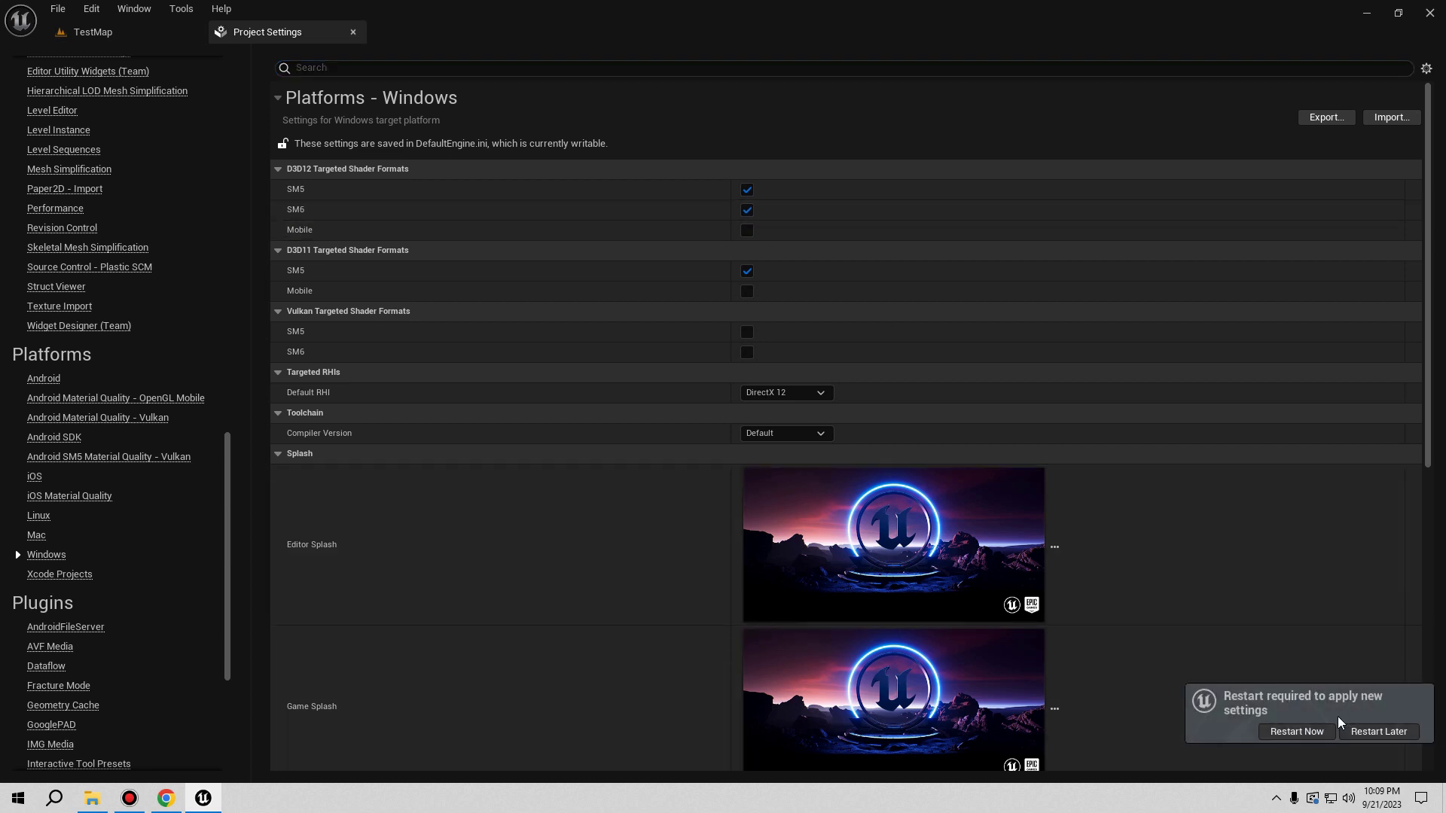
left_click(1380, 729)
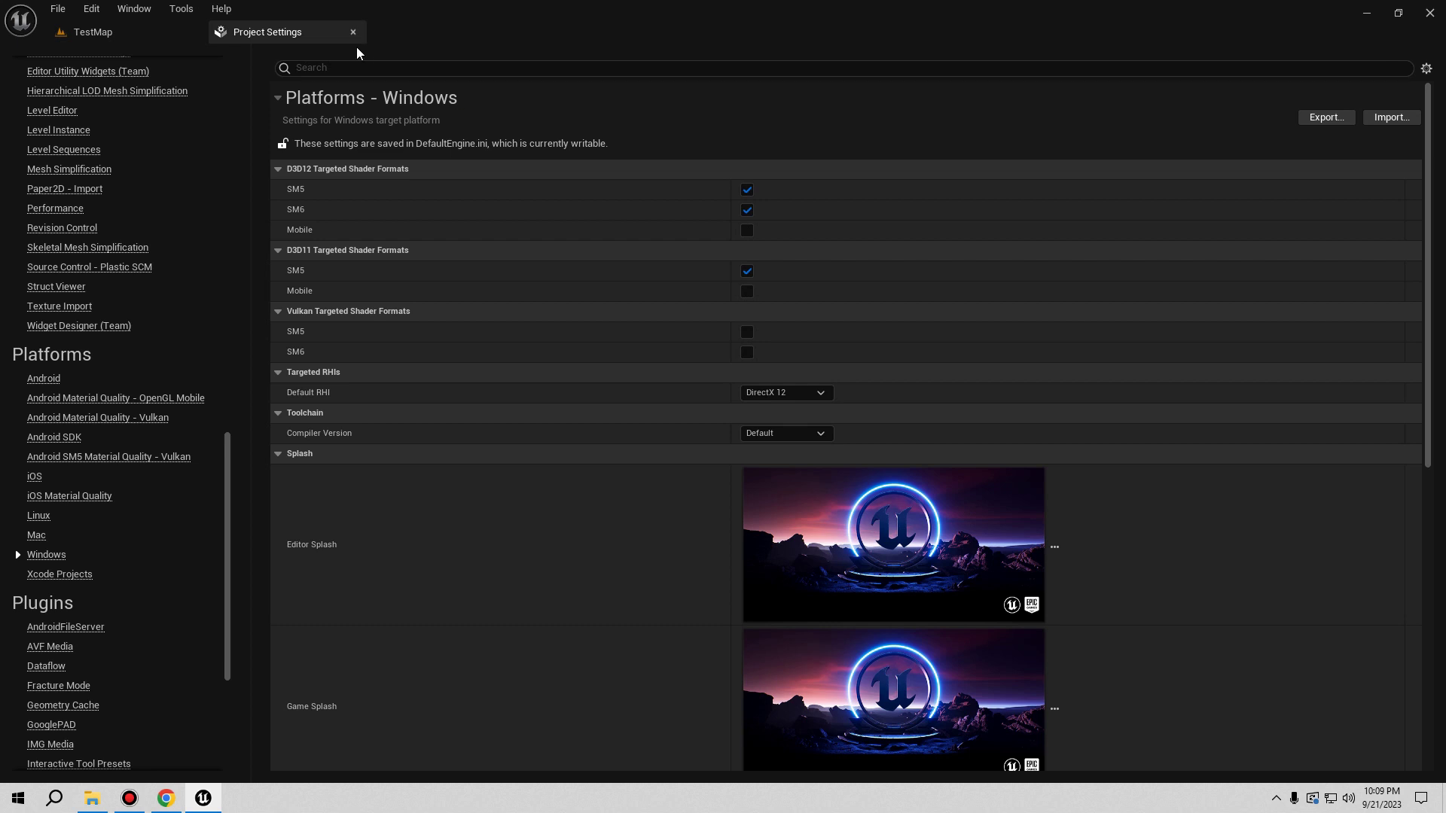
left_click(354, 32)
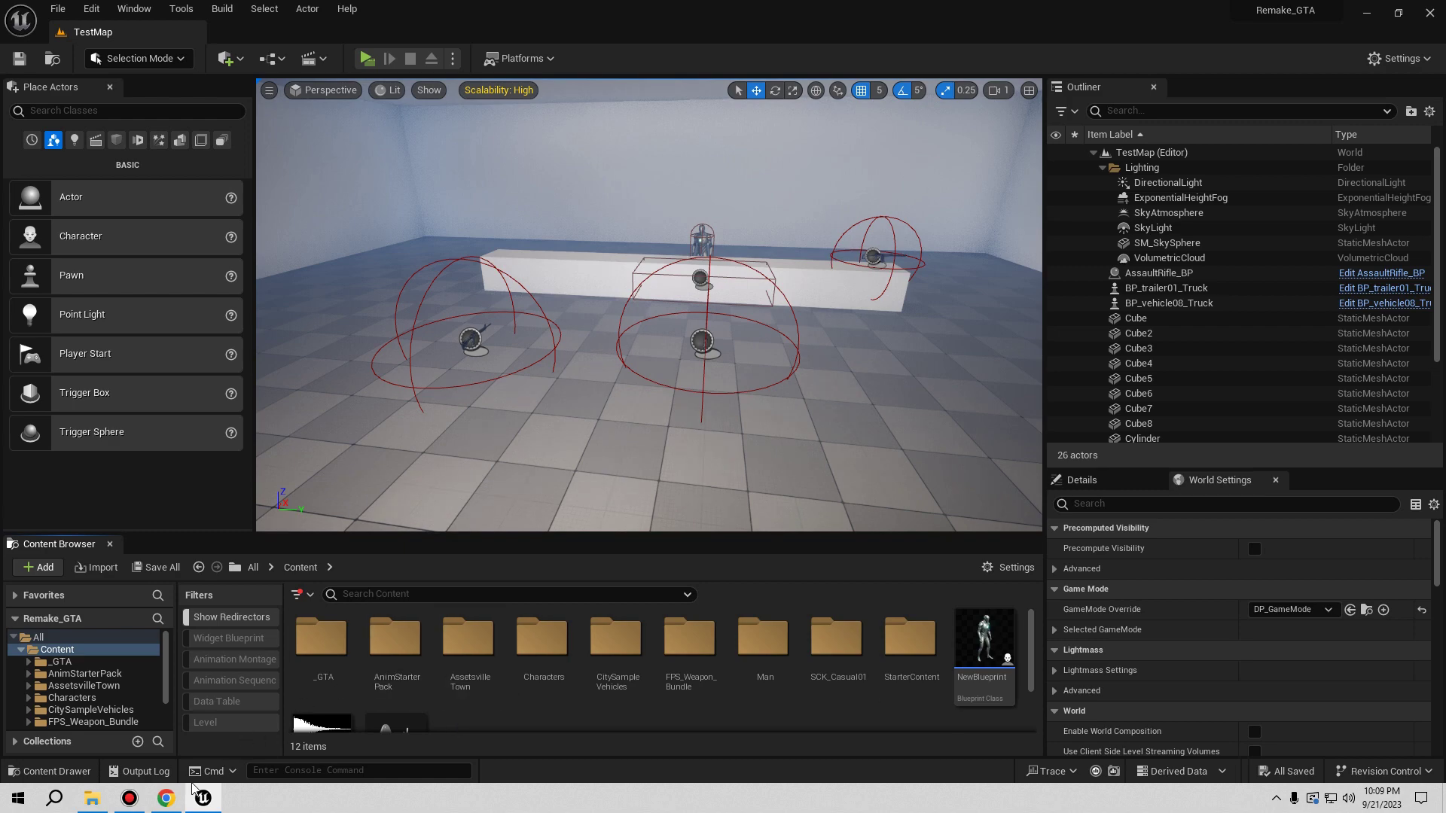
- Switch to Chrome and examine the gallery images of the Stylized Character Kit: Casual 01 marketplace page
left_click(163, 799)
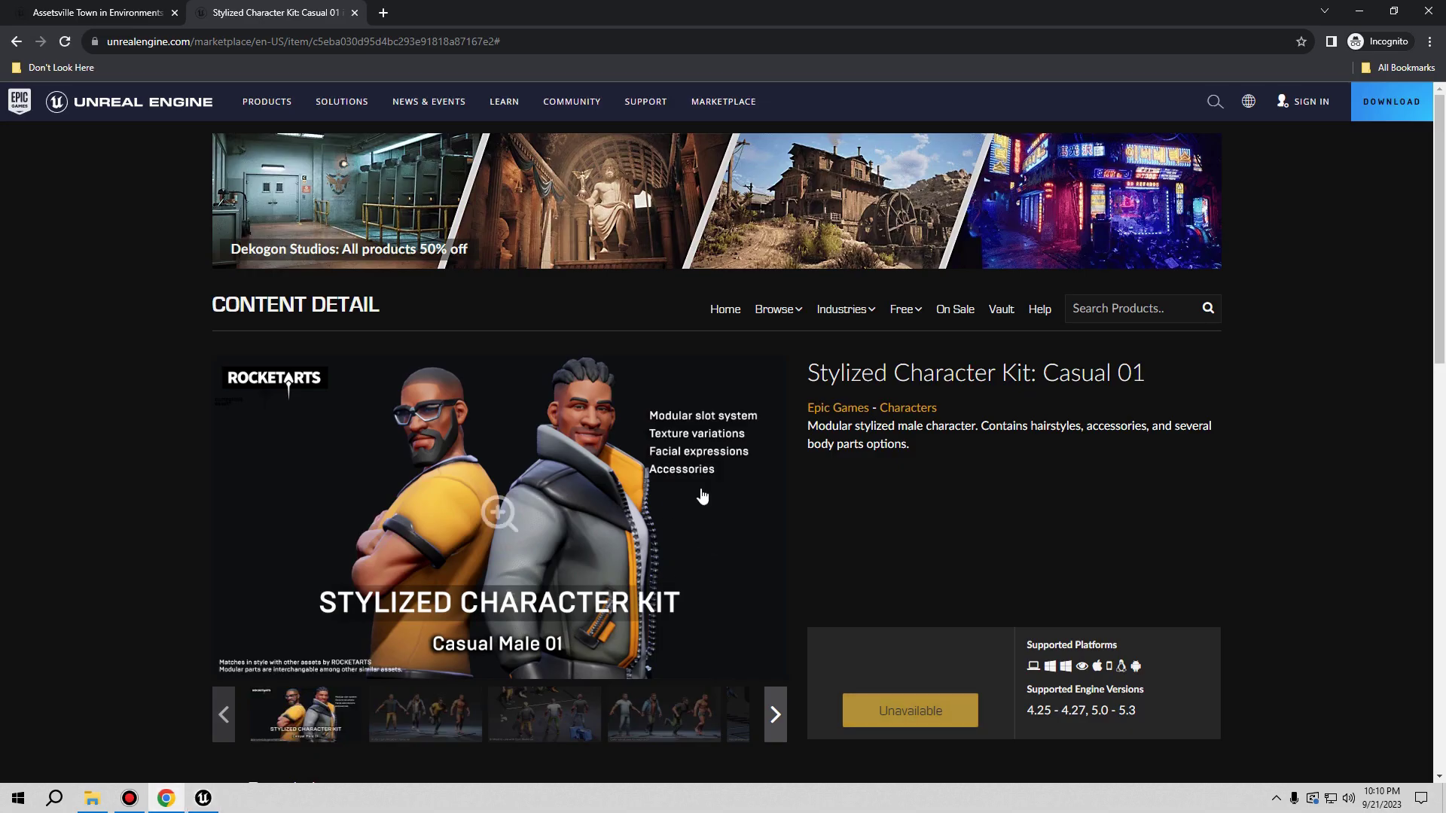
scroll(522, 626, "down", 2)
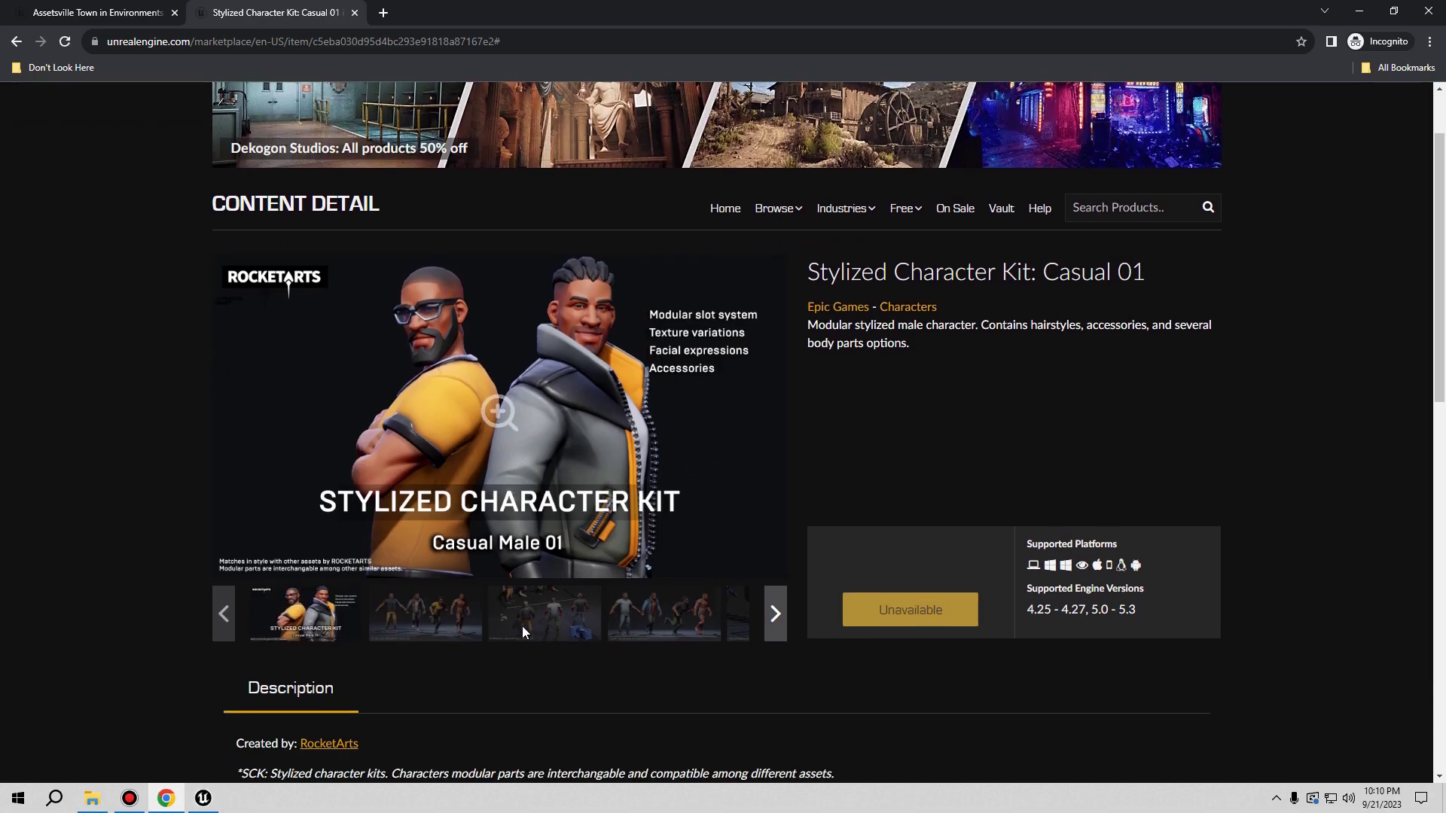
left_click(586, 570)
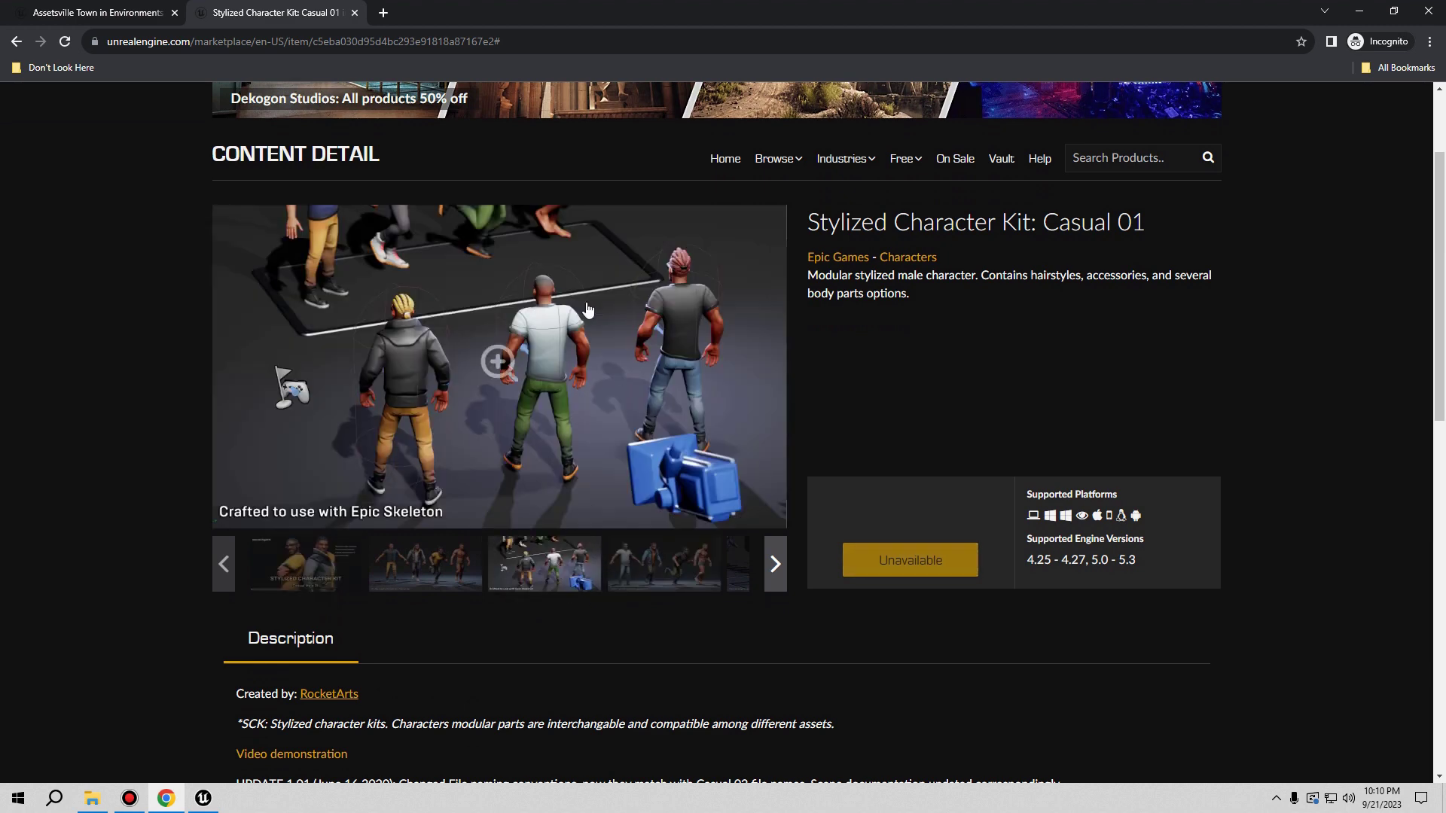
left_click(639, 560)
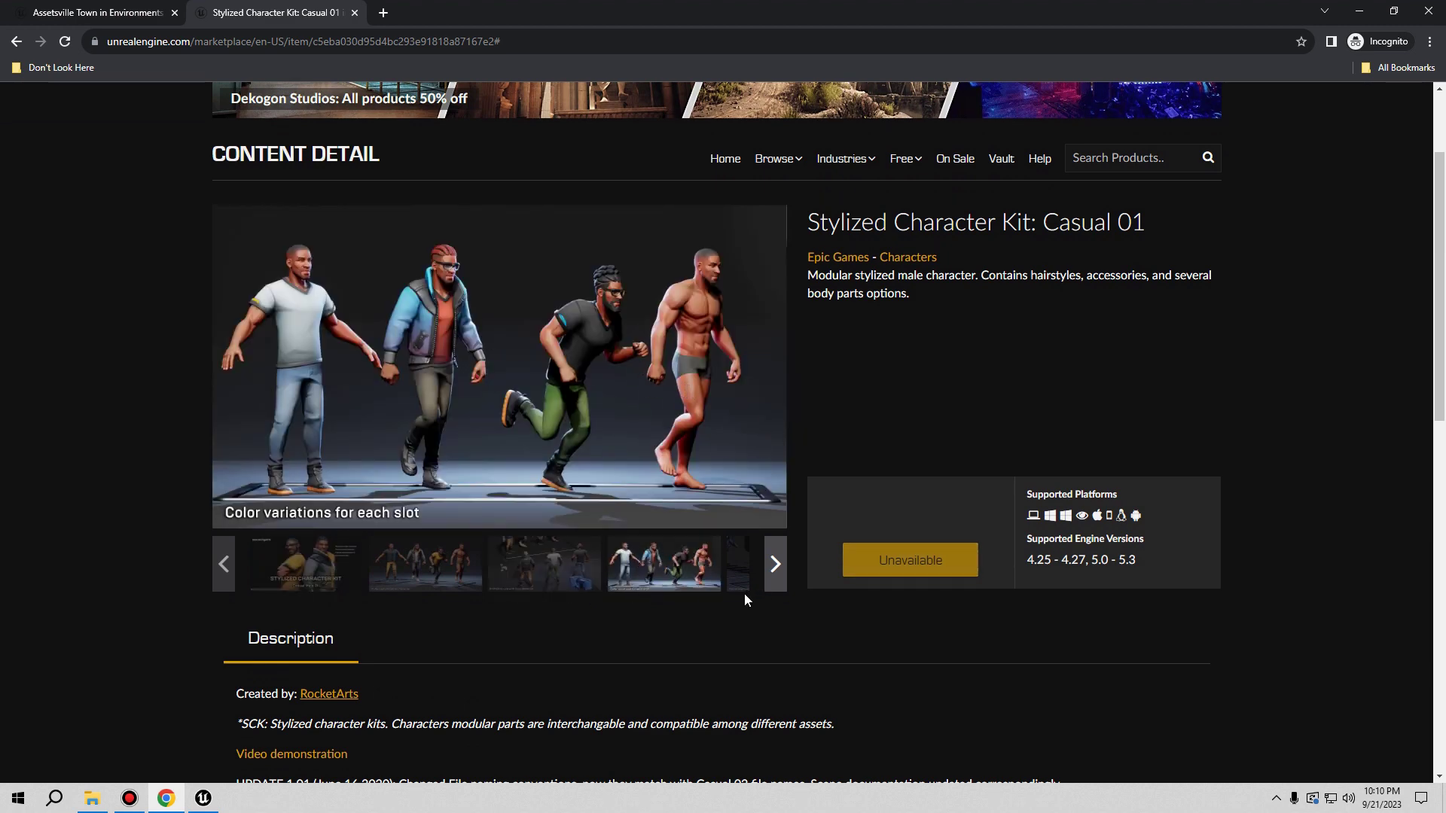
left_click(736, 574)
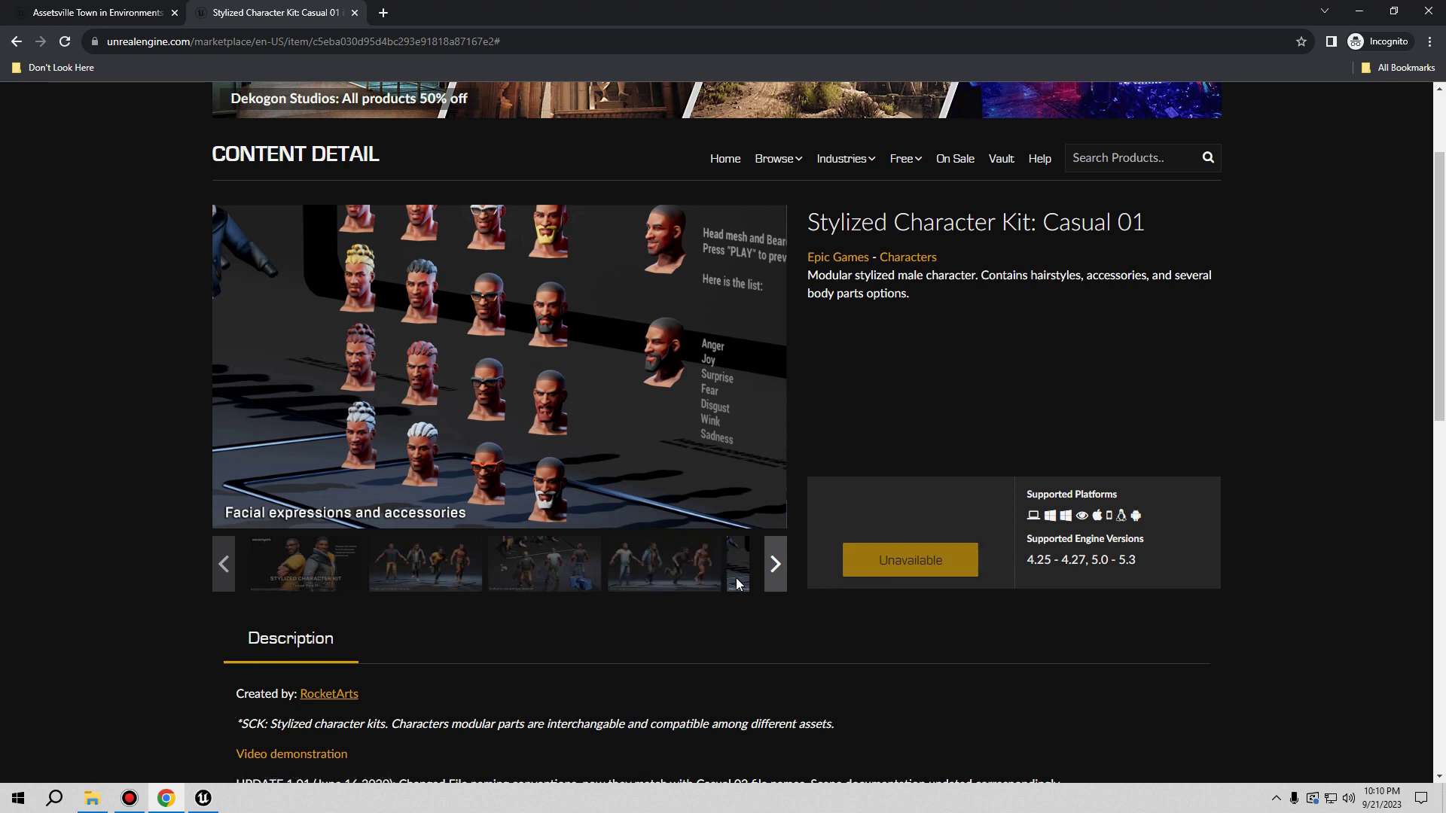
left_click(670, 586)
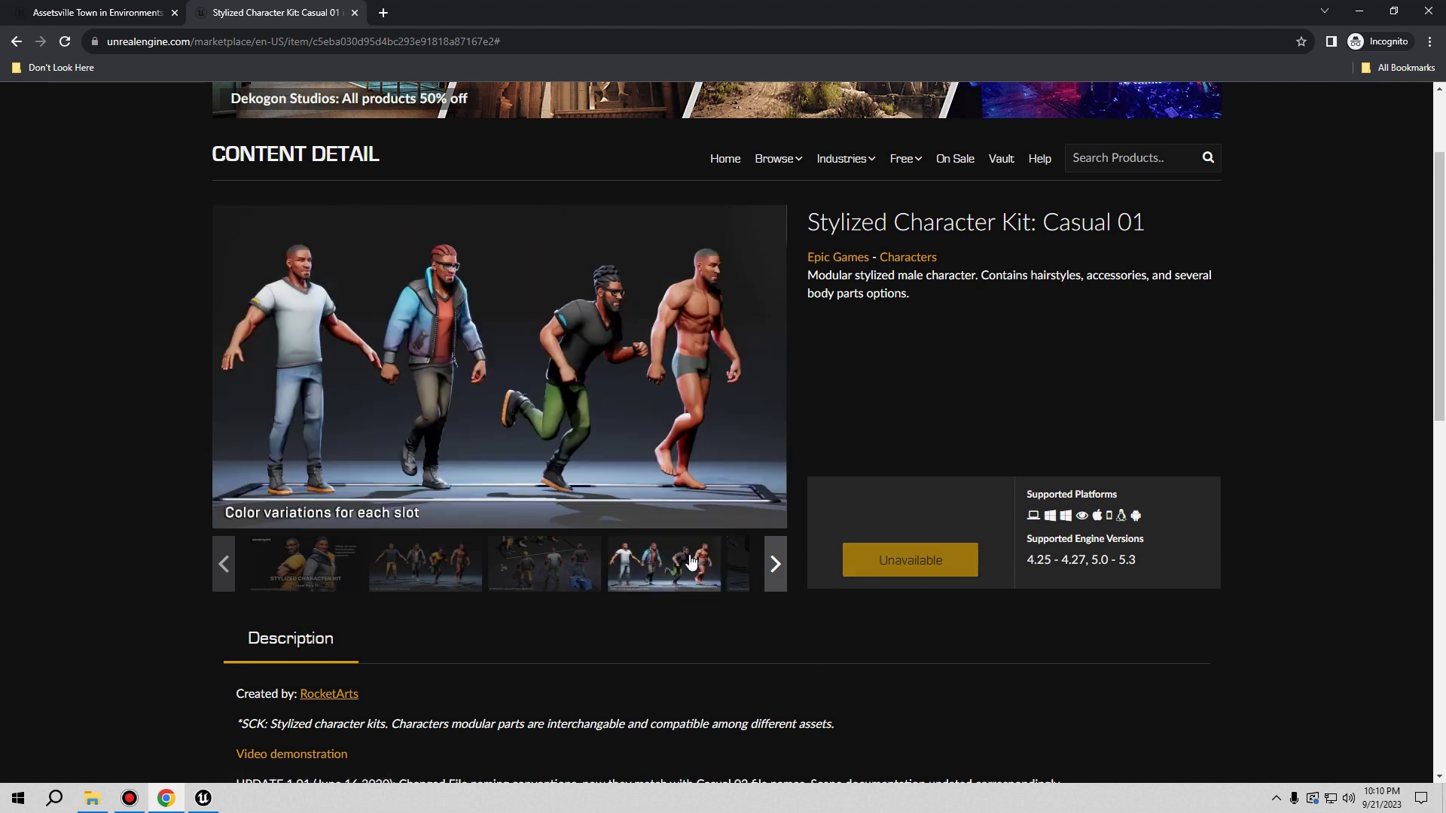
left_click(736, 553)
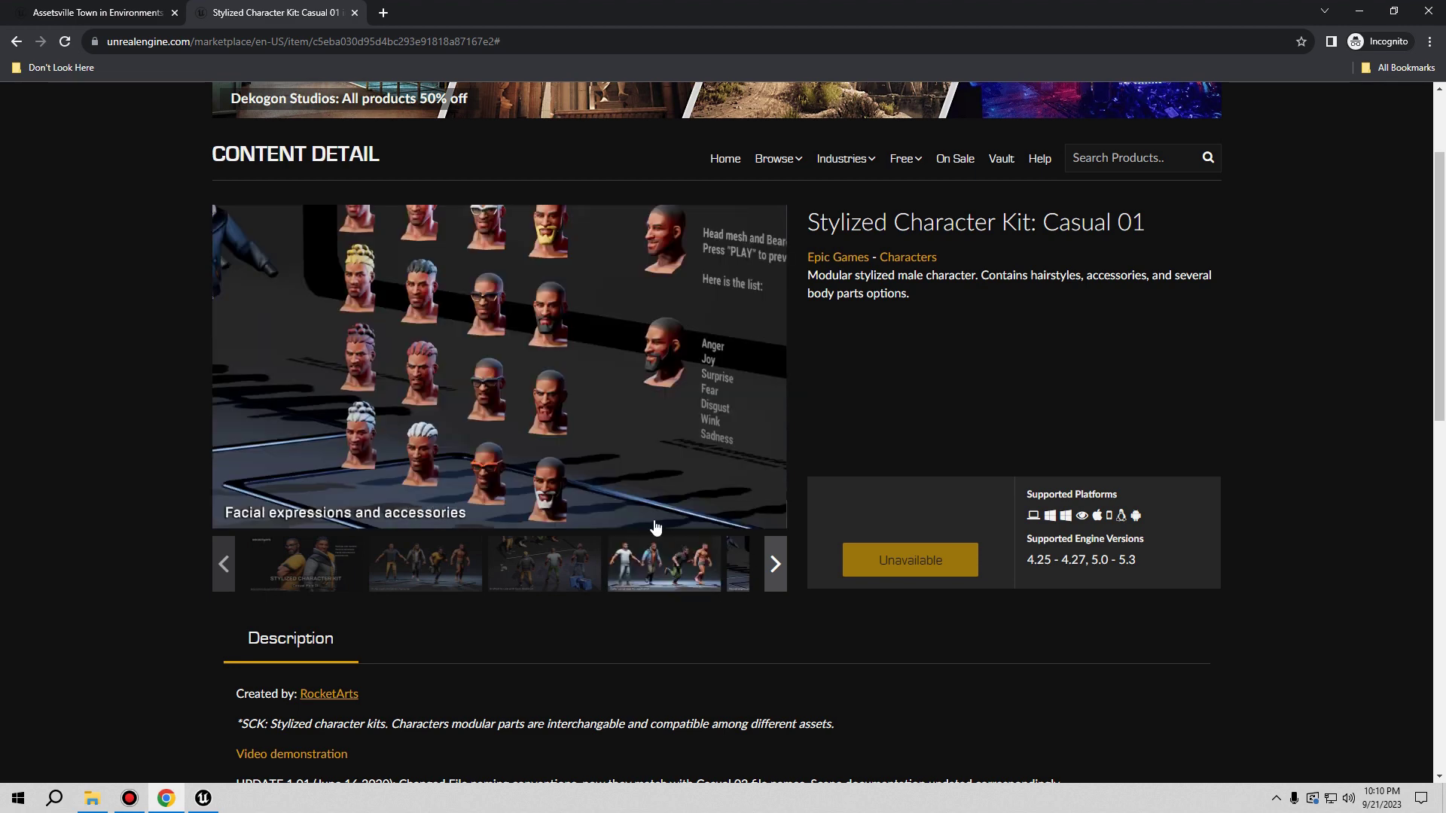
left_click(614, 550)
left_click(749, 563)
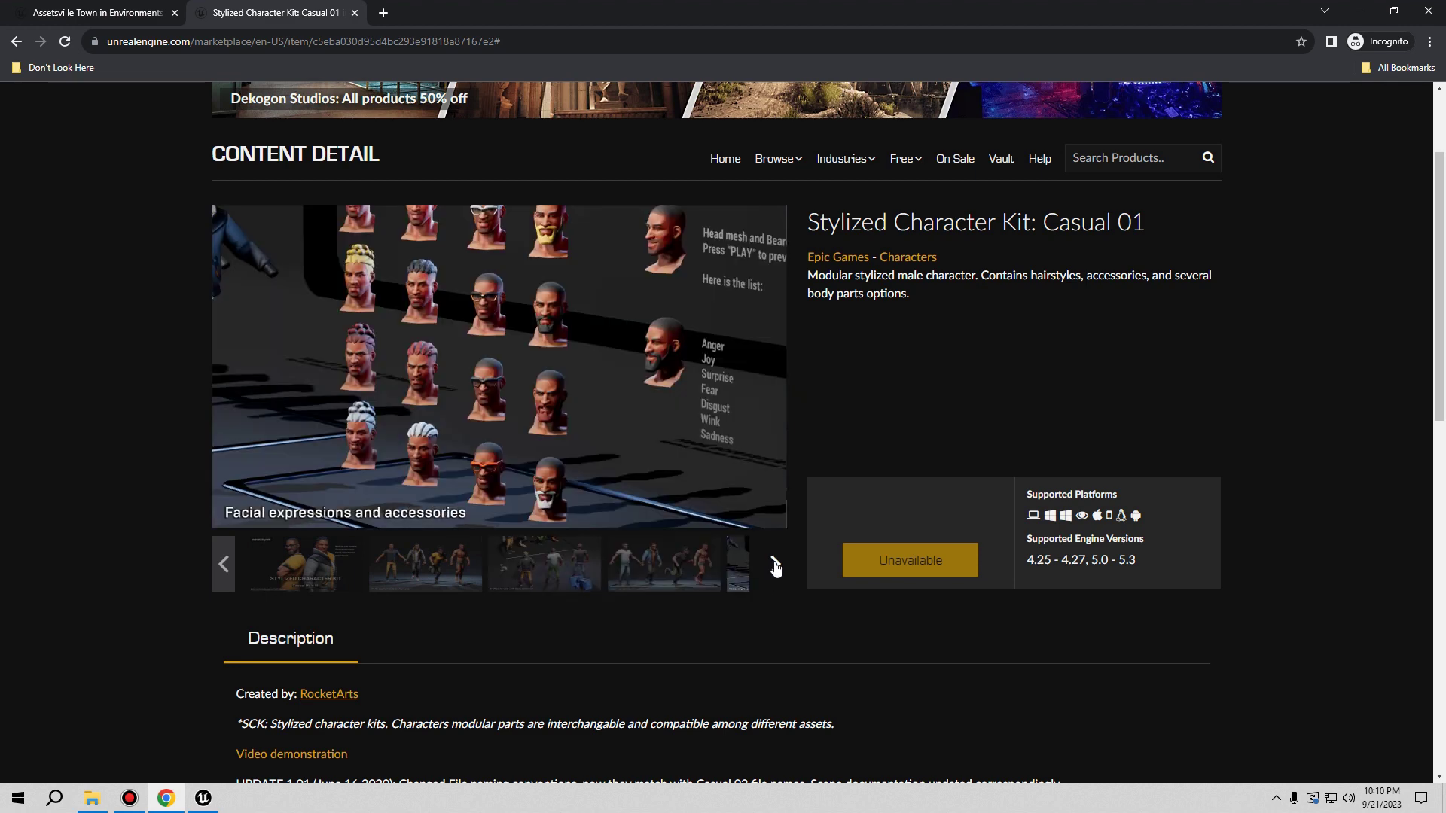
left_click(775, 565)
left_click(773, 563)
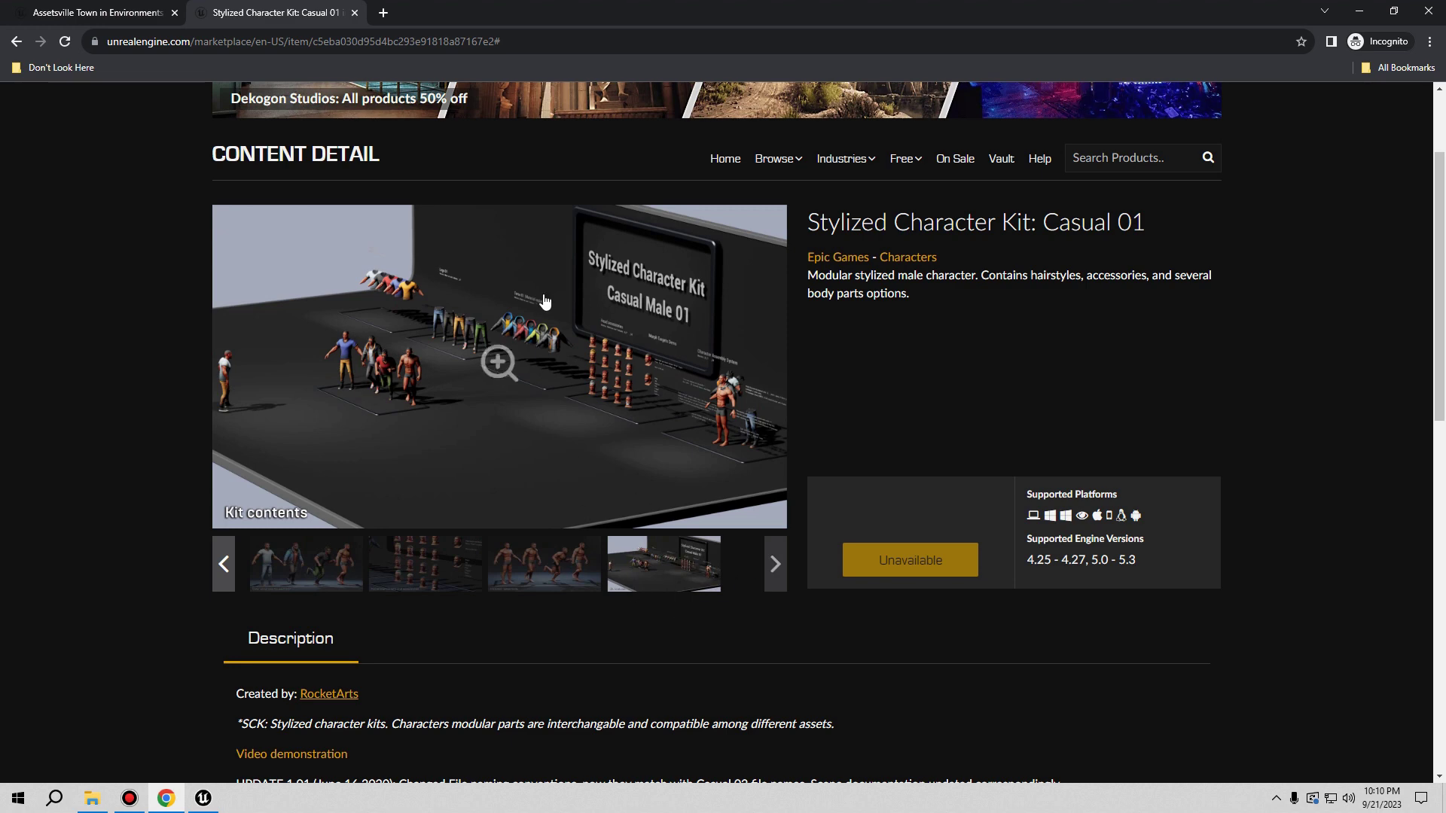
- Examine the Assetsville Town marketplace page and its gallery images in full screen
left_click(79, 11)
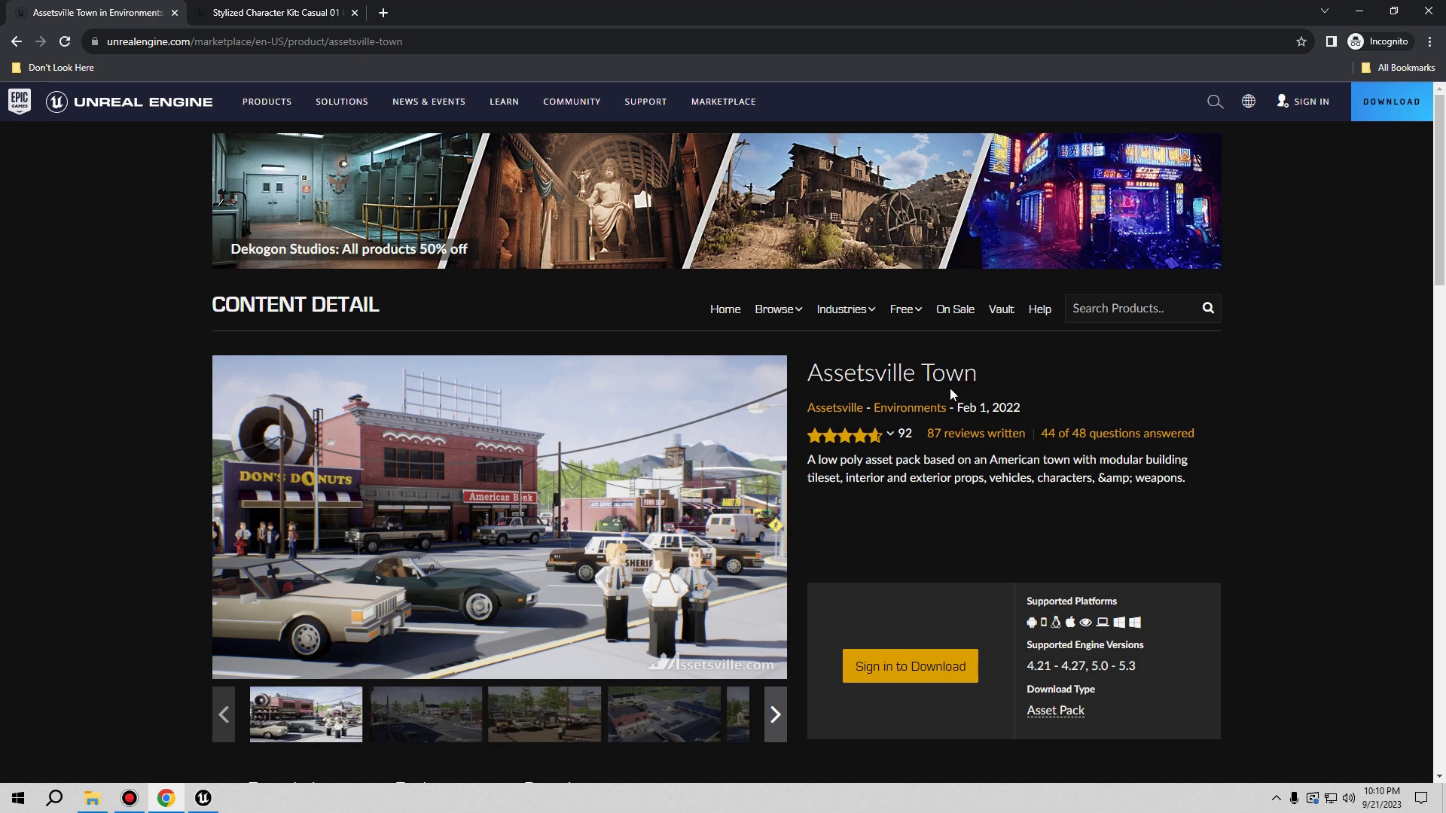
scroll(995, 535, "down", 2)
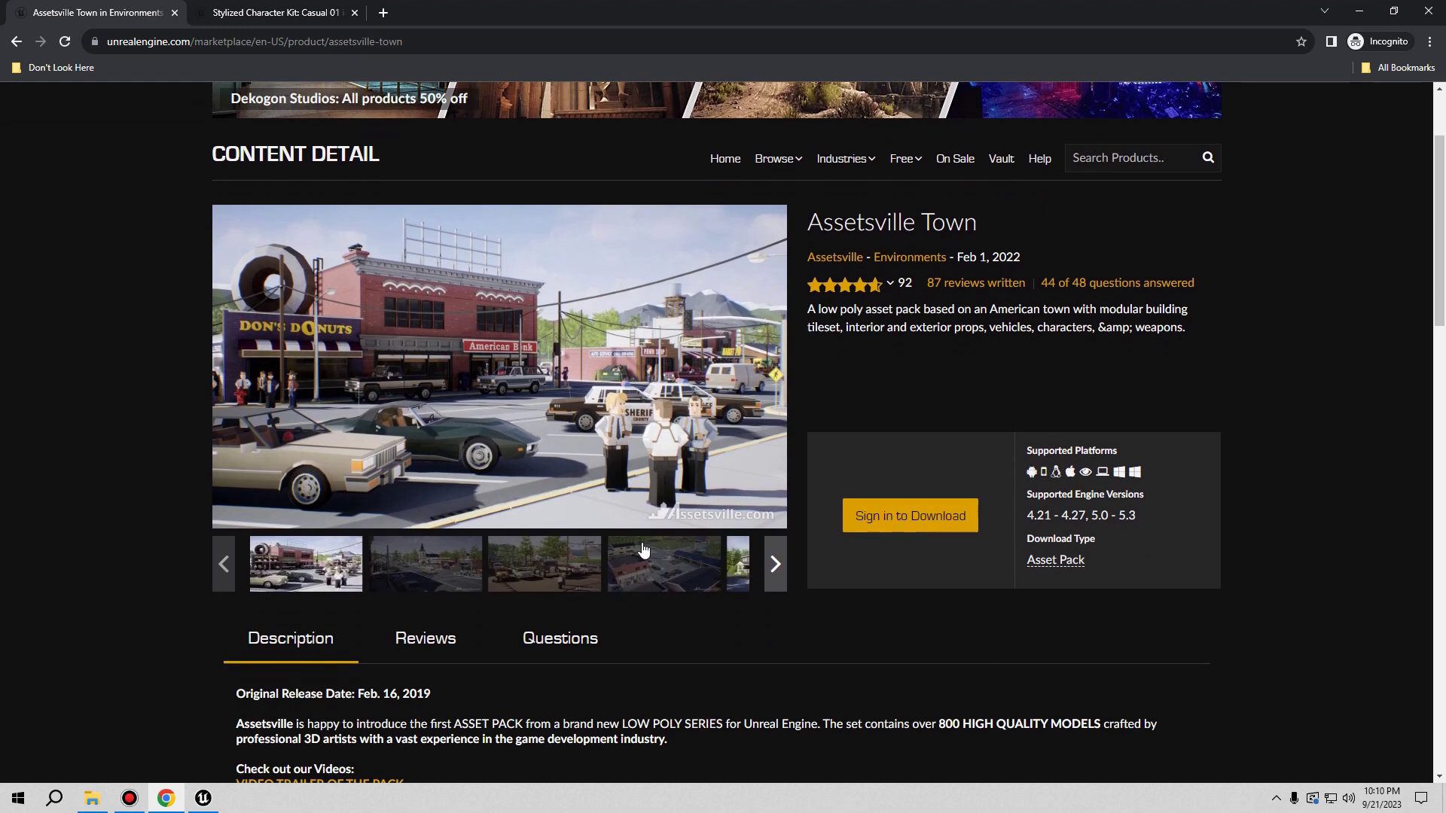
left_click(545, 460)
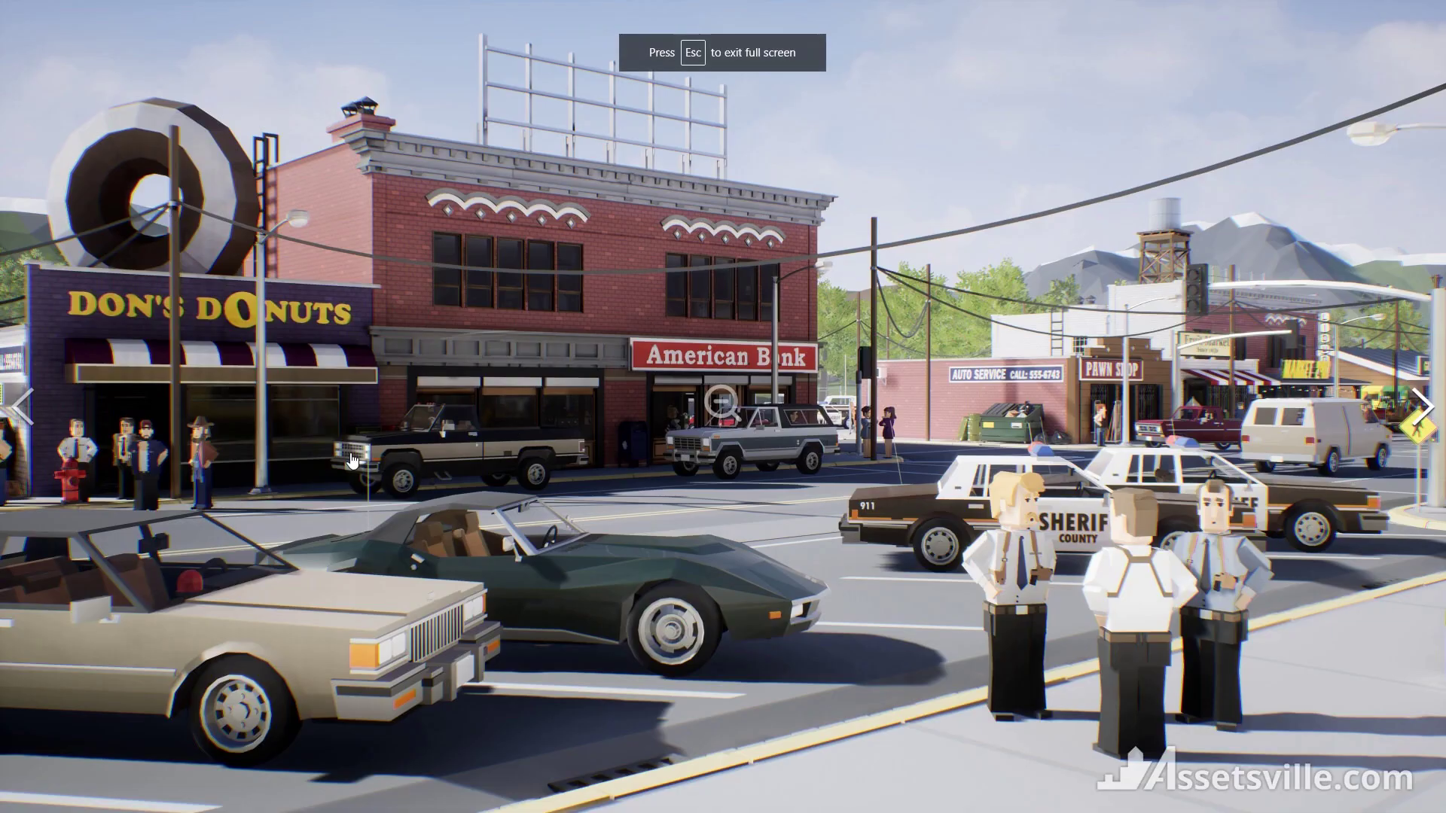
left_click(1419, 410)
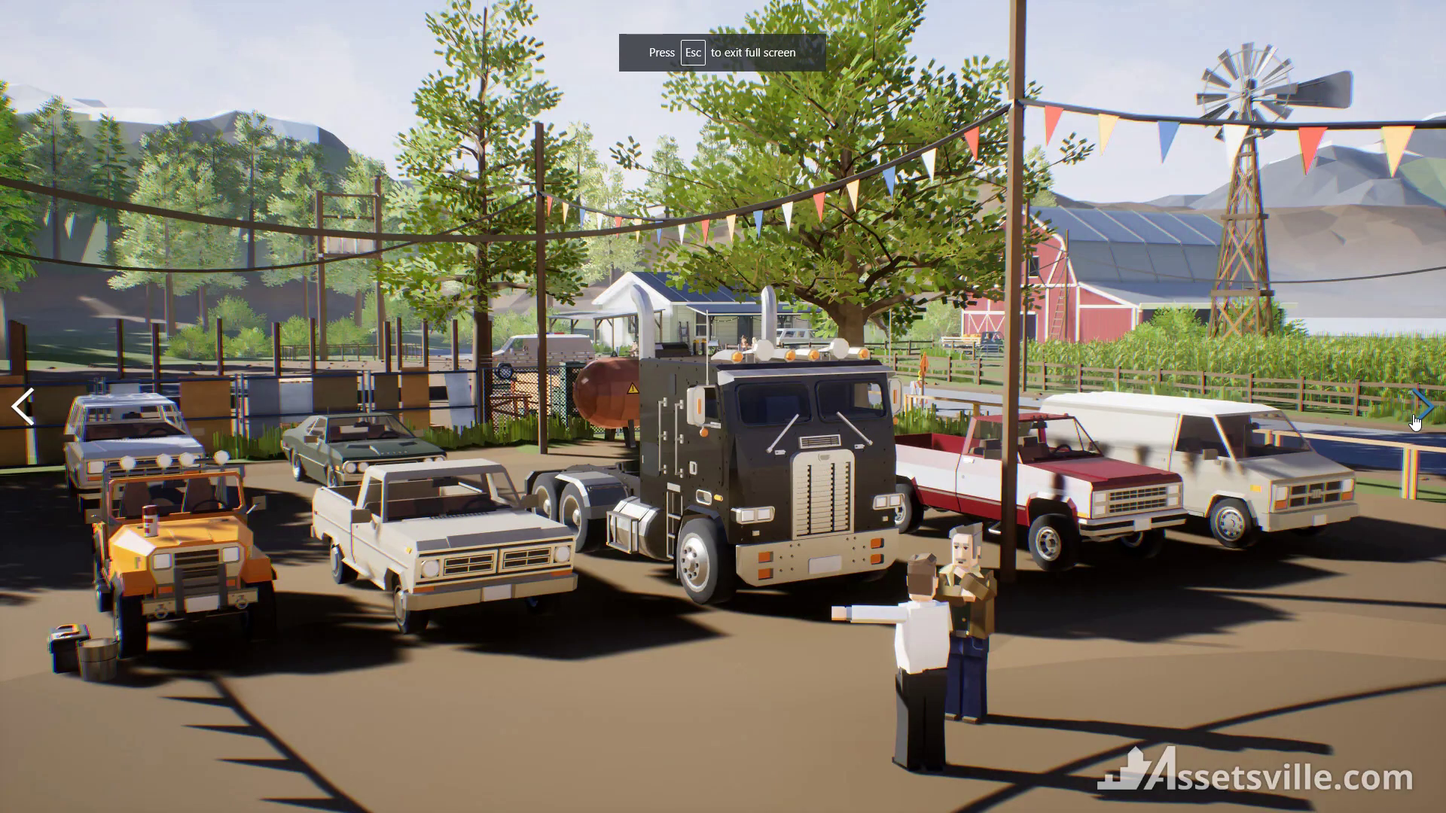
left_click(1415, 422)
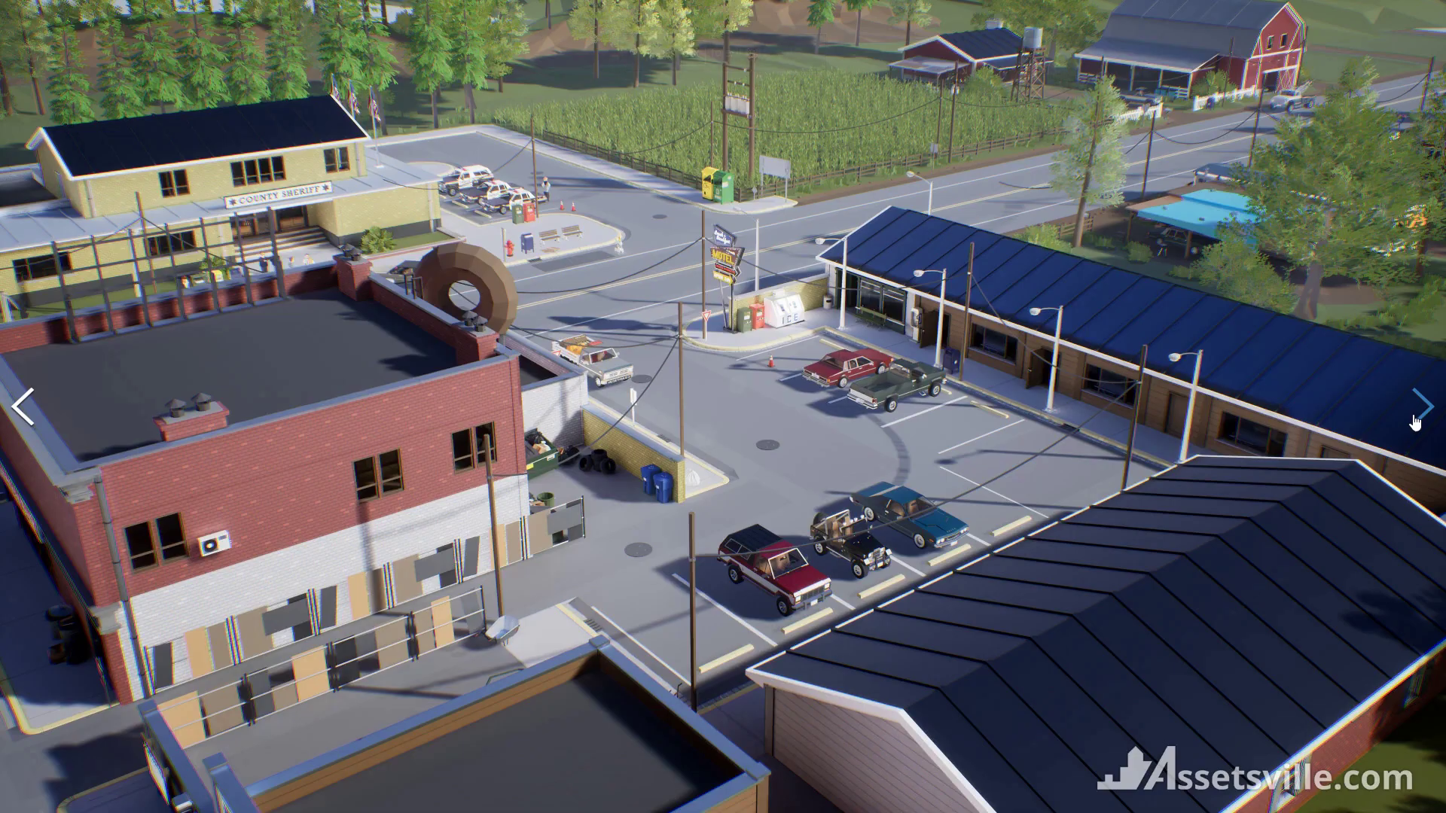
left_click(1415, 423)
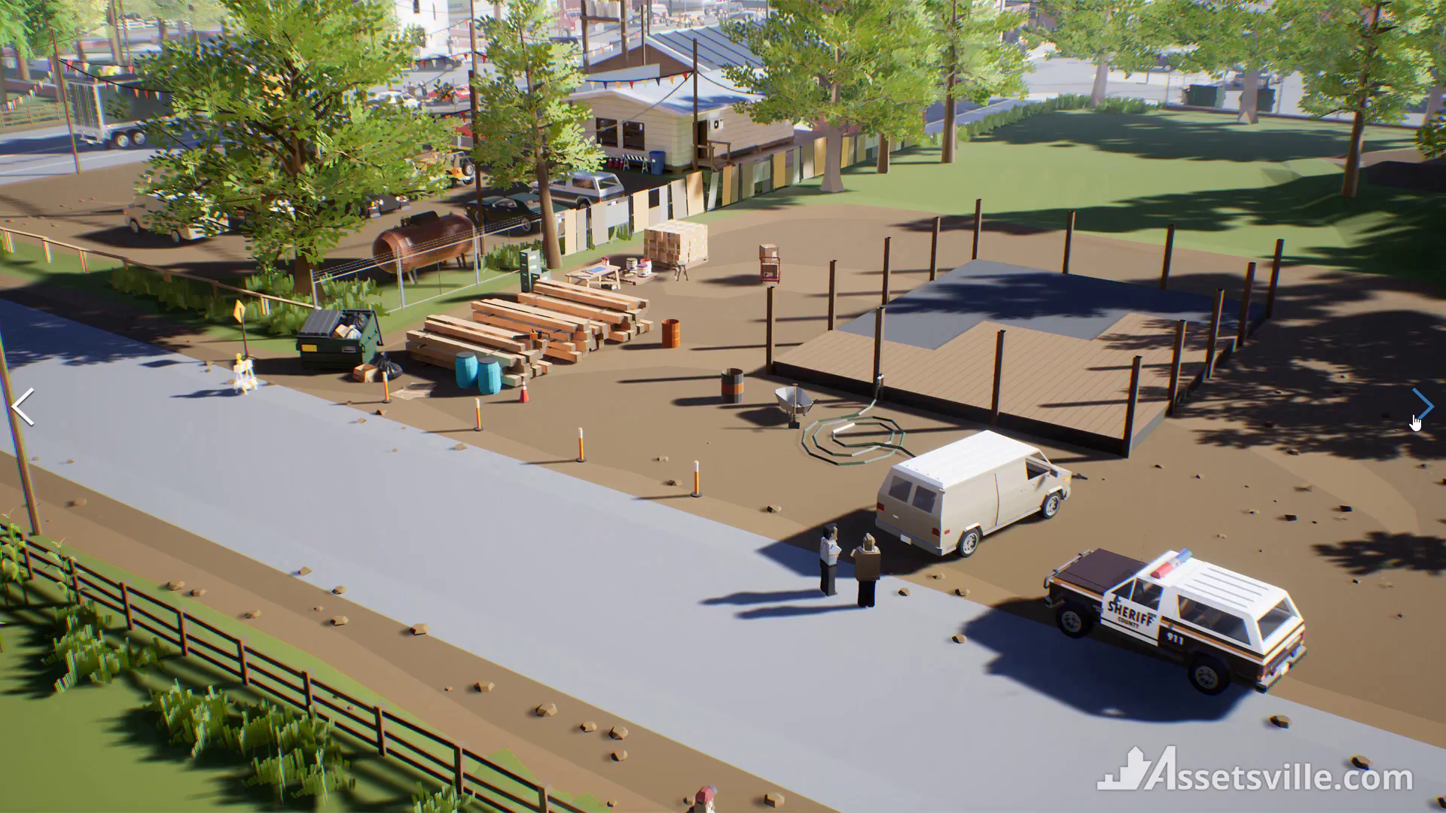
left_click(1416, 422)
key("Escape")
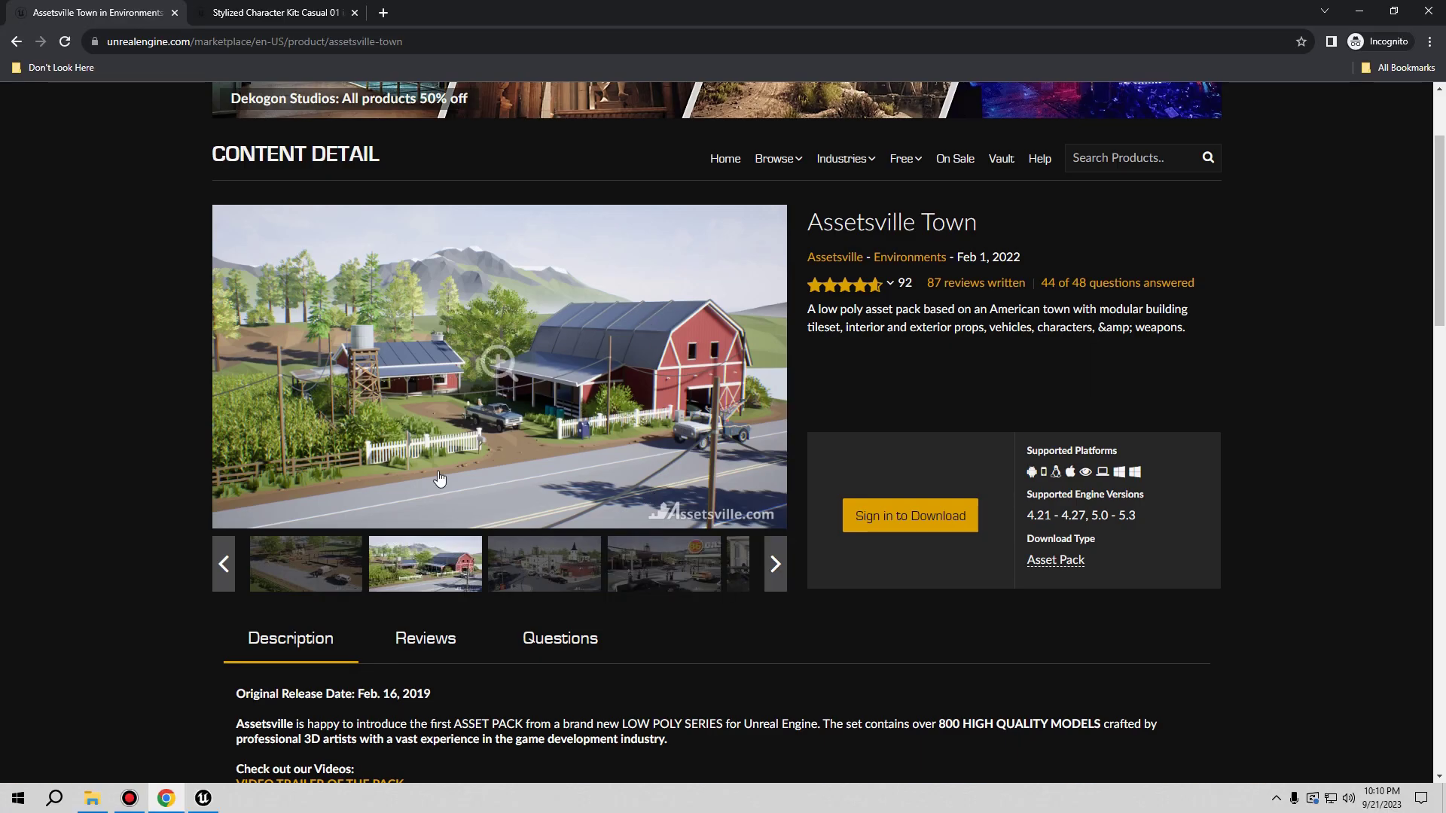
left_click(202, 798)
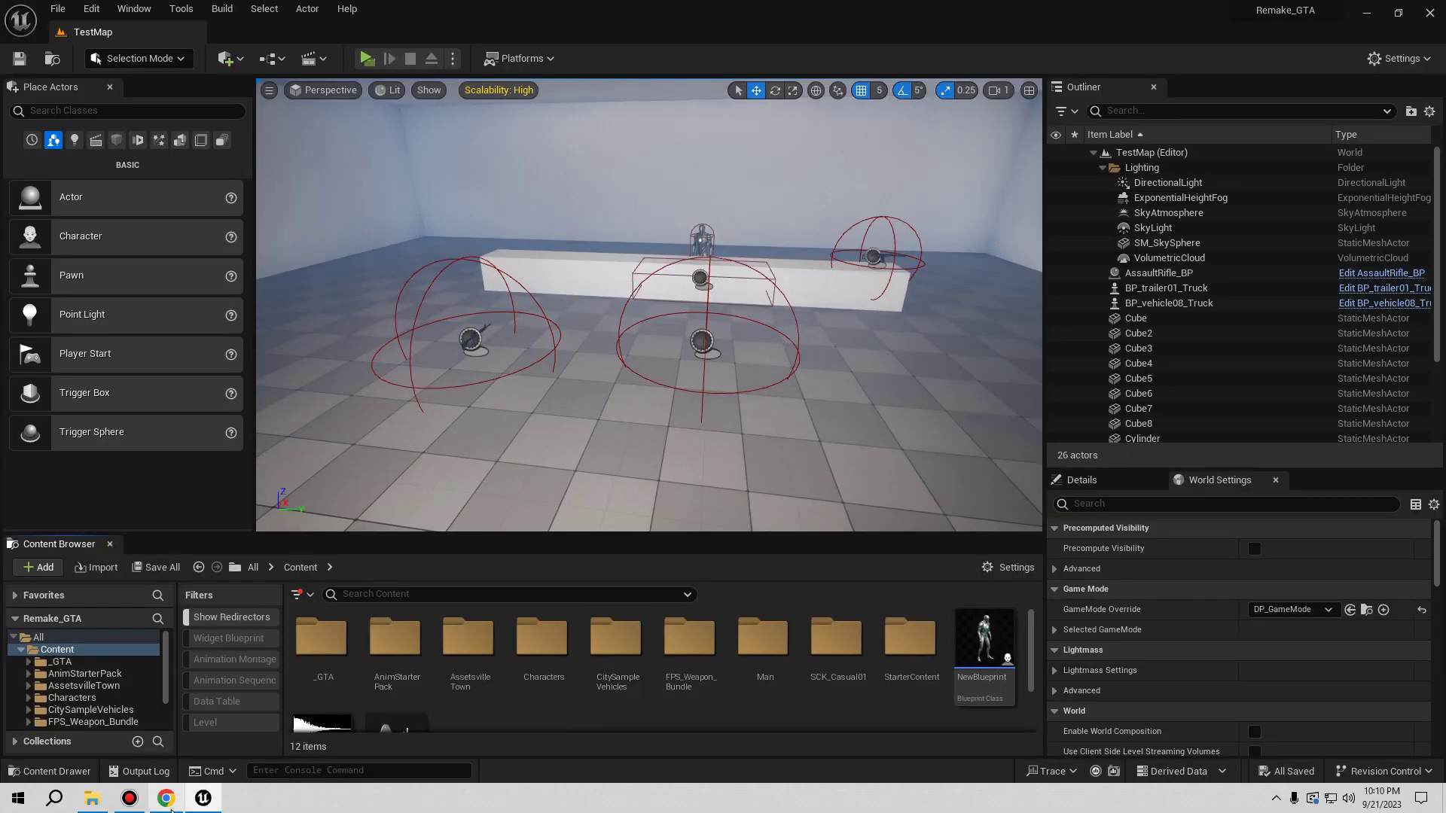
left_click(165, 799)
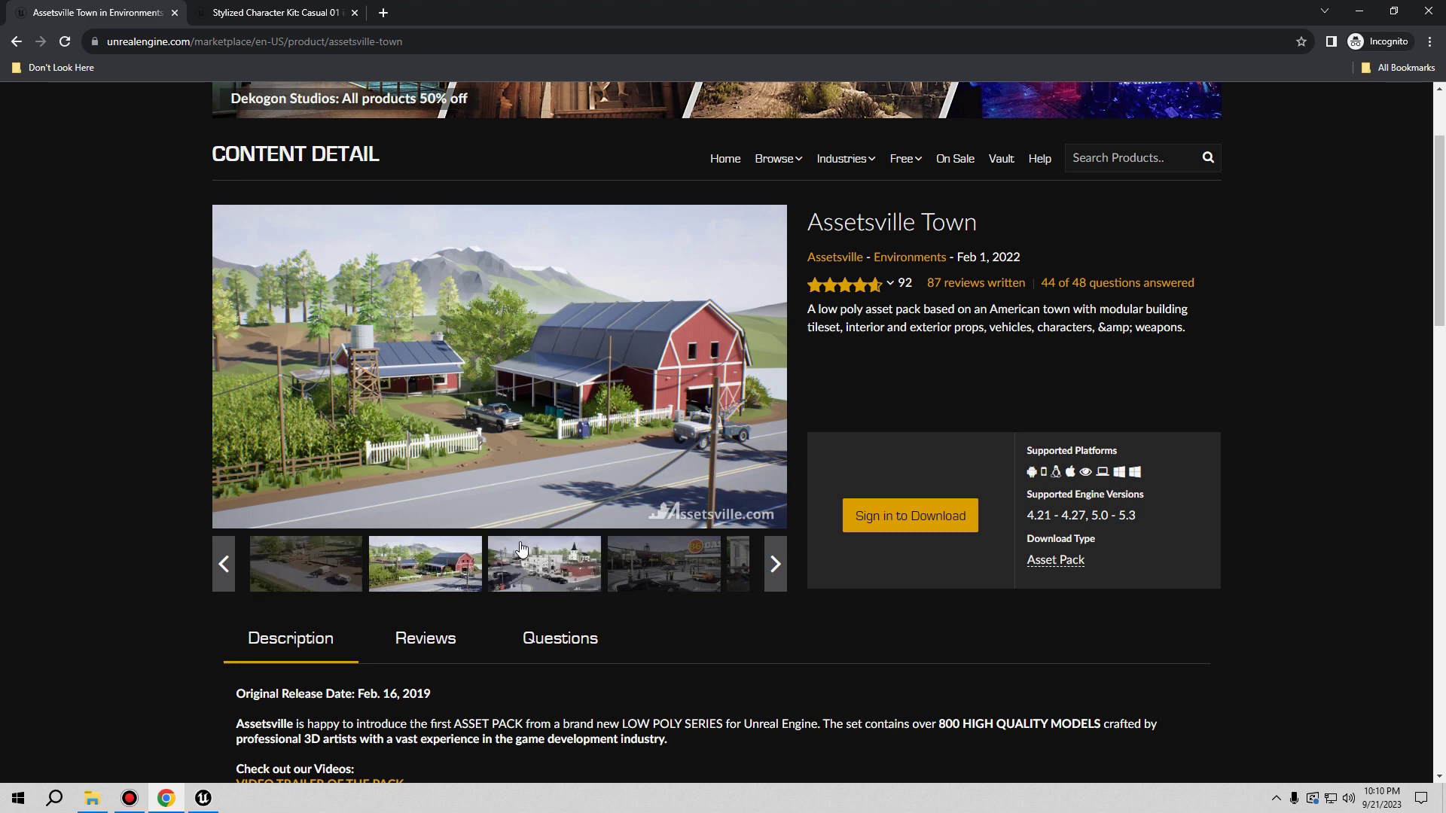
- Switch to Unreal Editor, set the project's Game Default Map to Demonstration and open that level from AssetsvilleTown's Maps folder
left_click(208, 803)
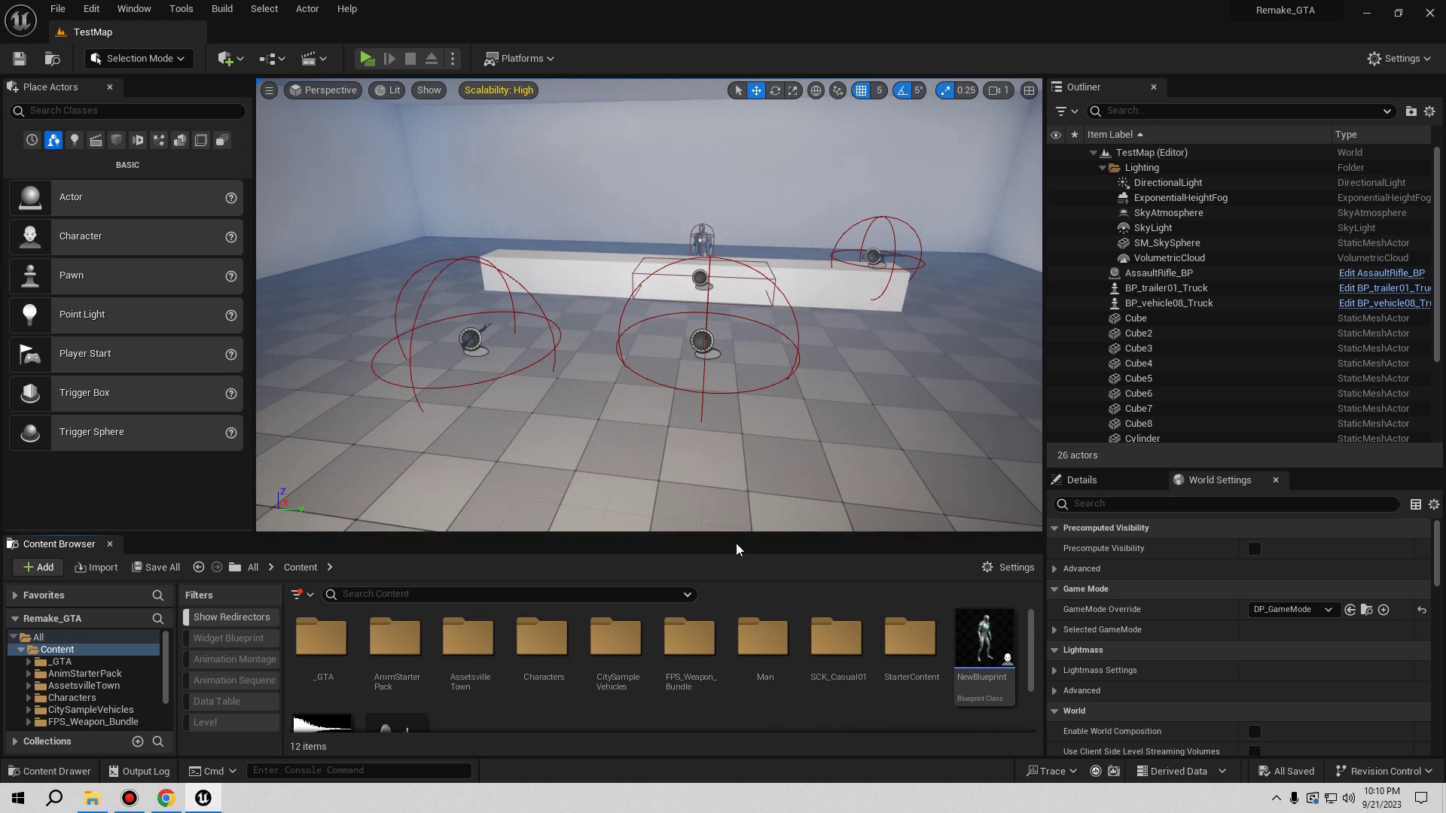
left_click(94, 9)
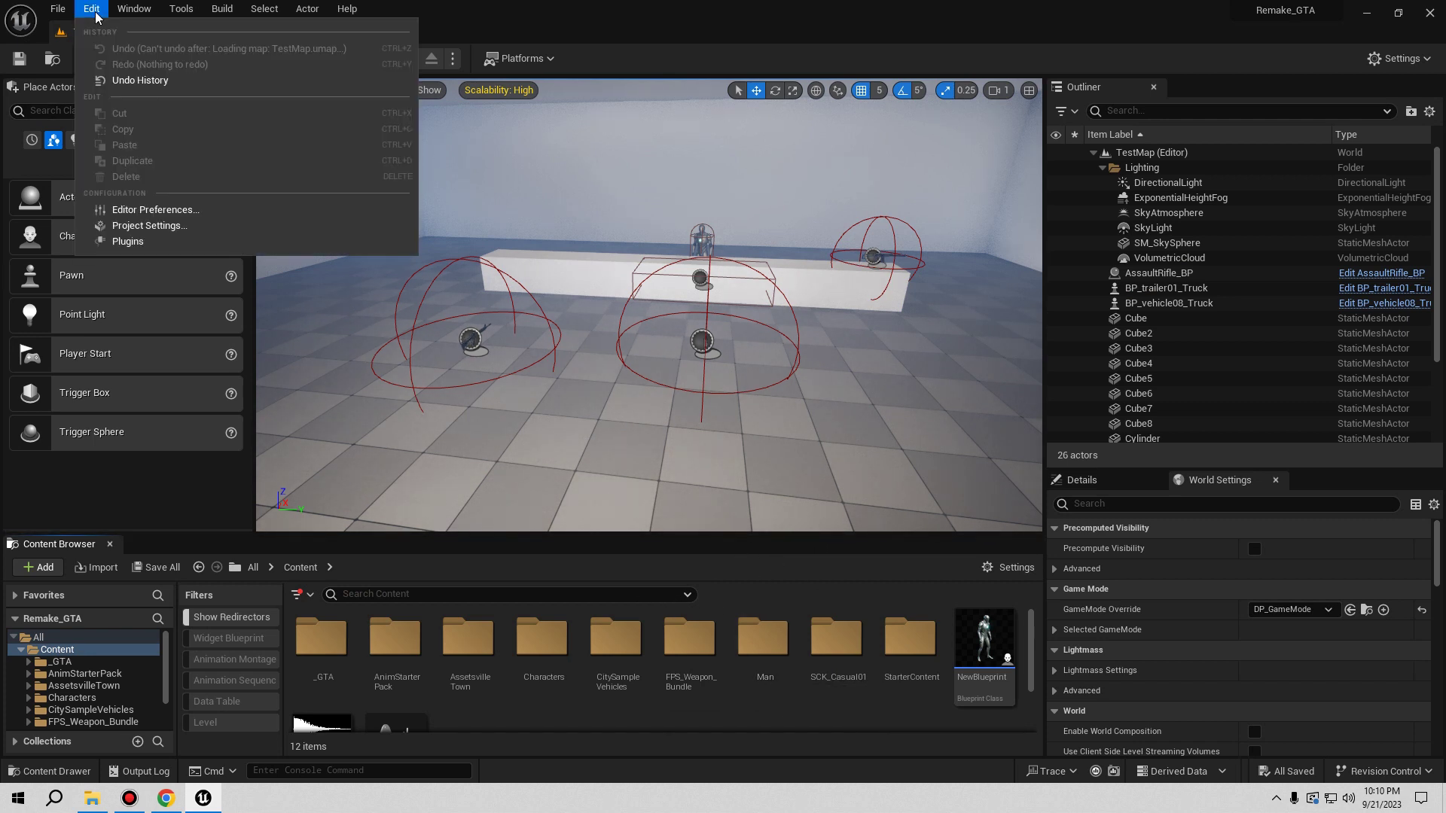
left_click(143, 224)
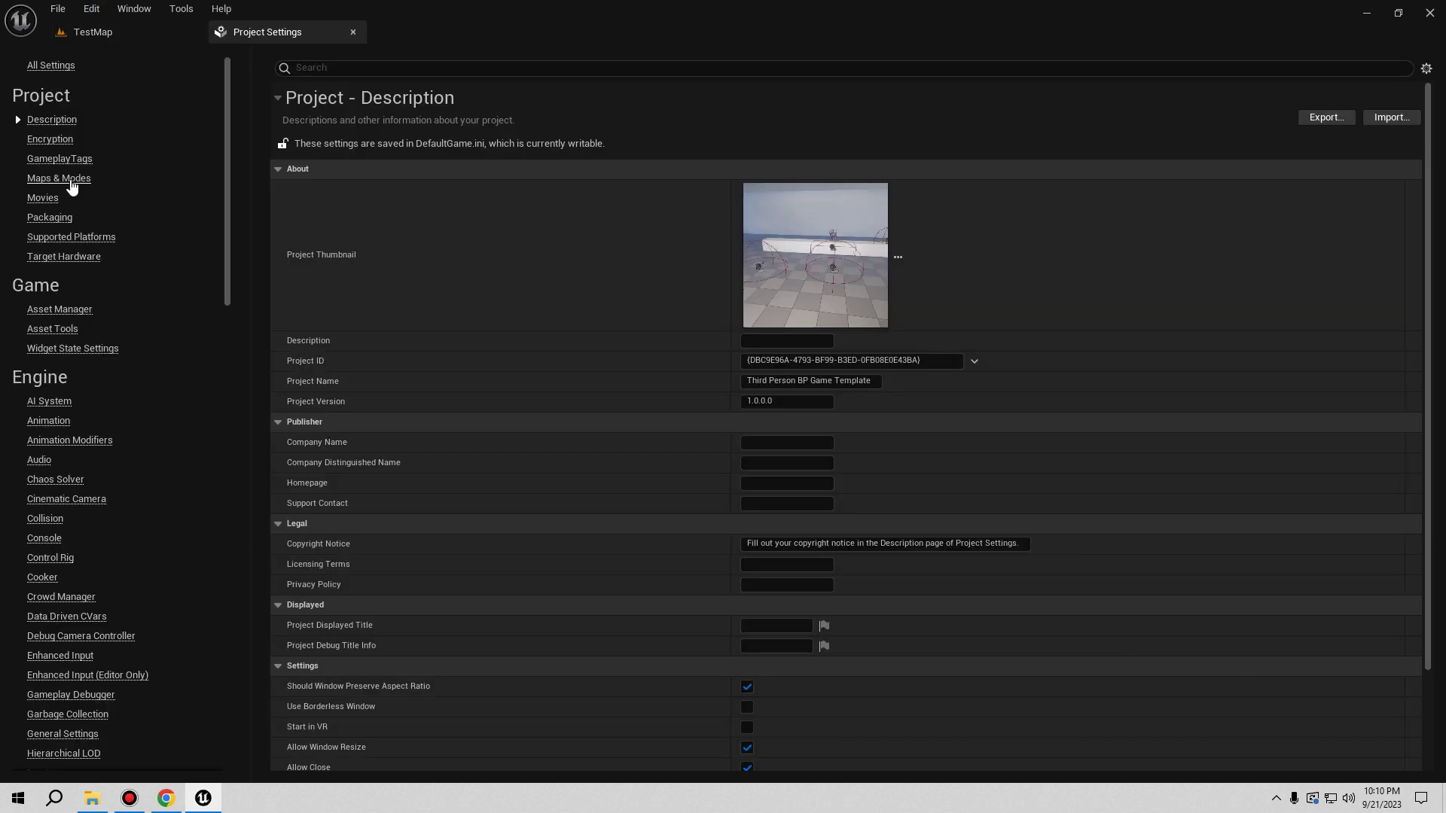
left_click(59, 178)
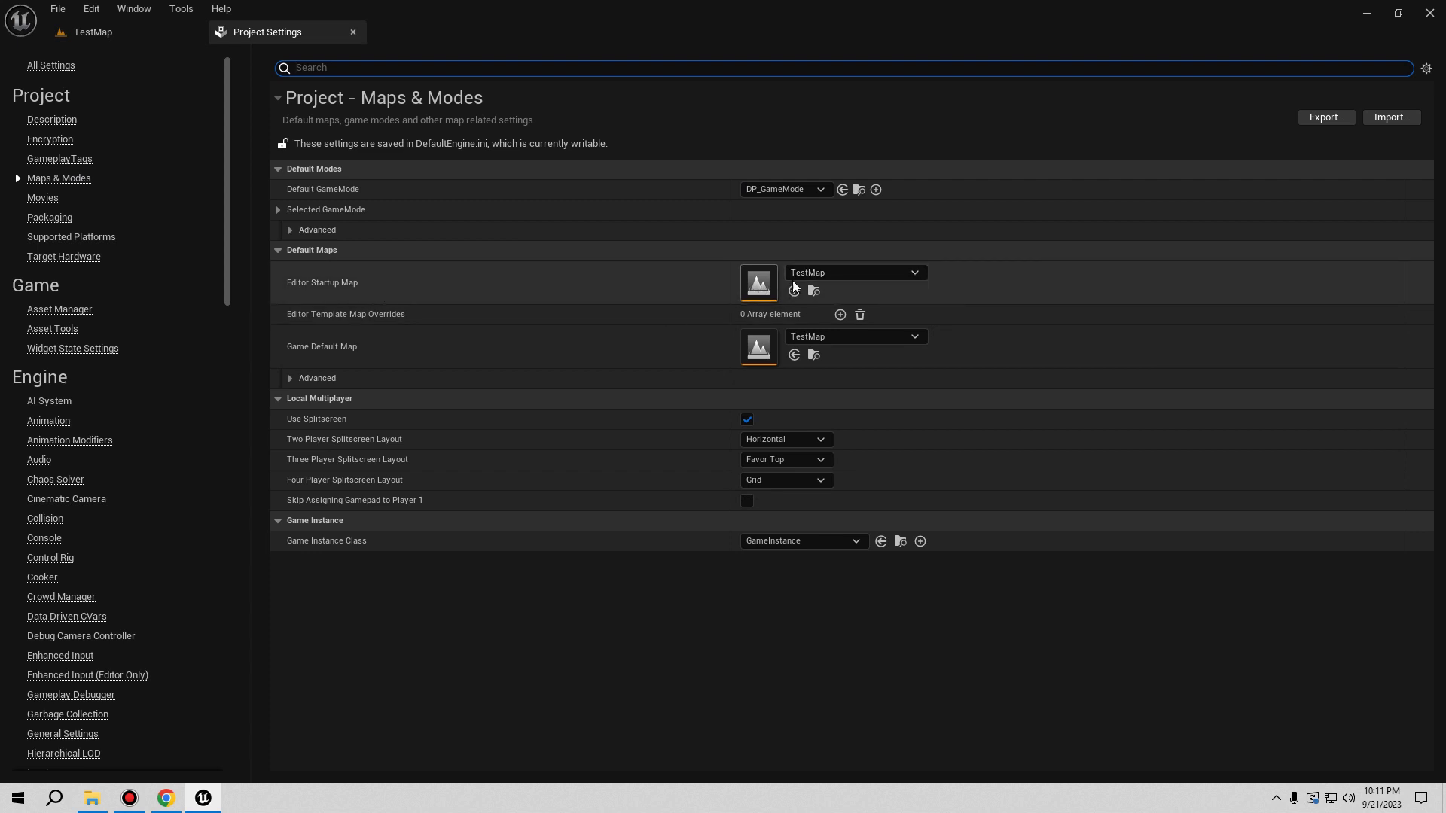
left_click(827, 337)
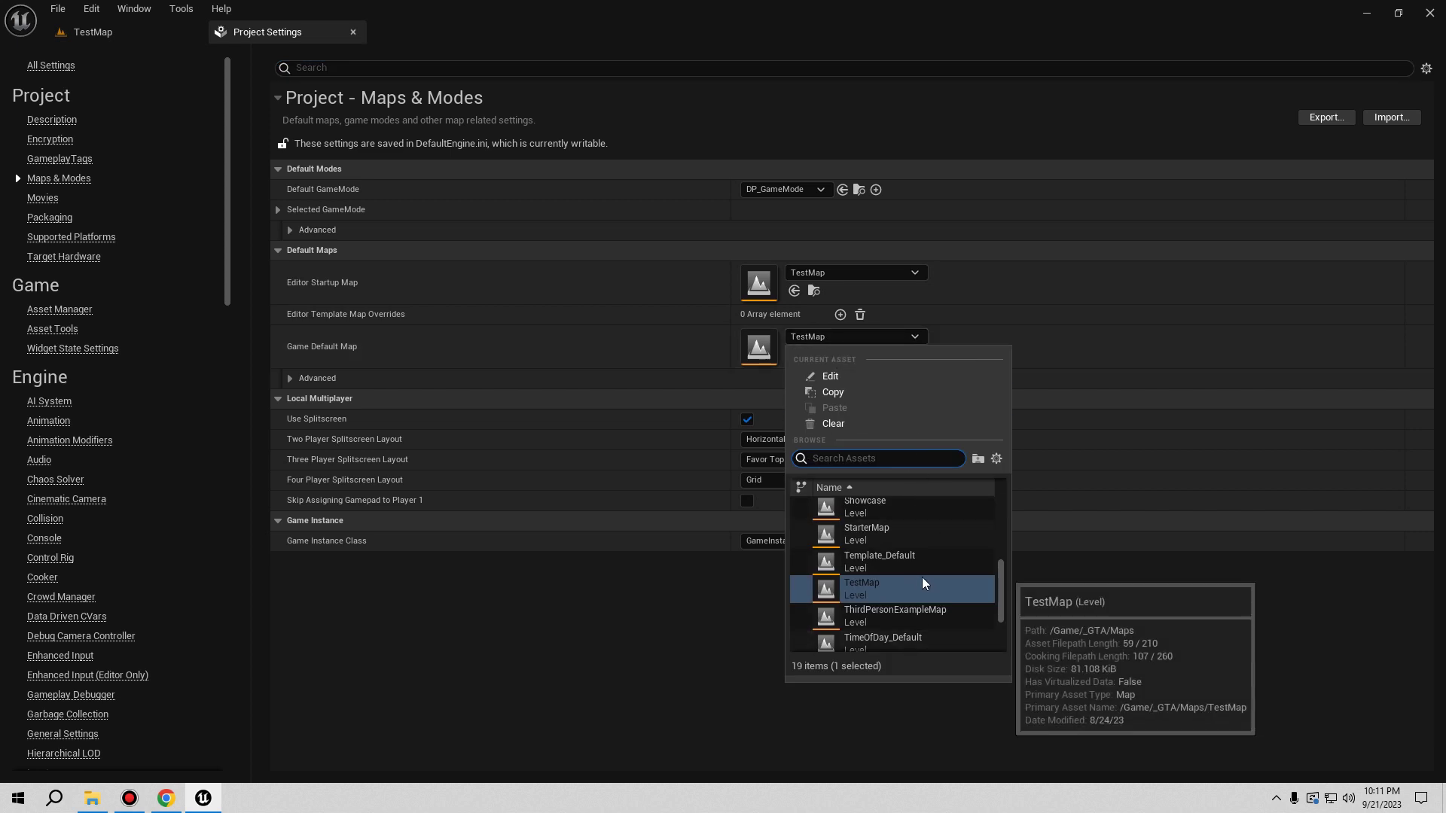
scroll(921, 577, "down", 1)
scroll(935, 581, "up", 5)
scroll(937, 584, "up", 4)
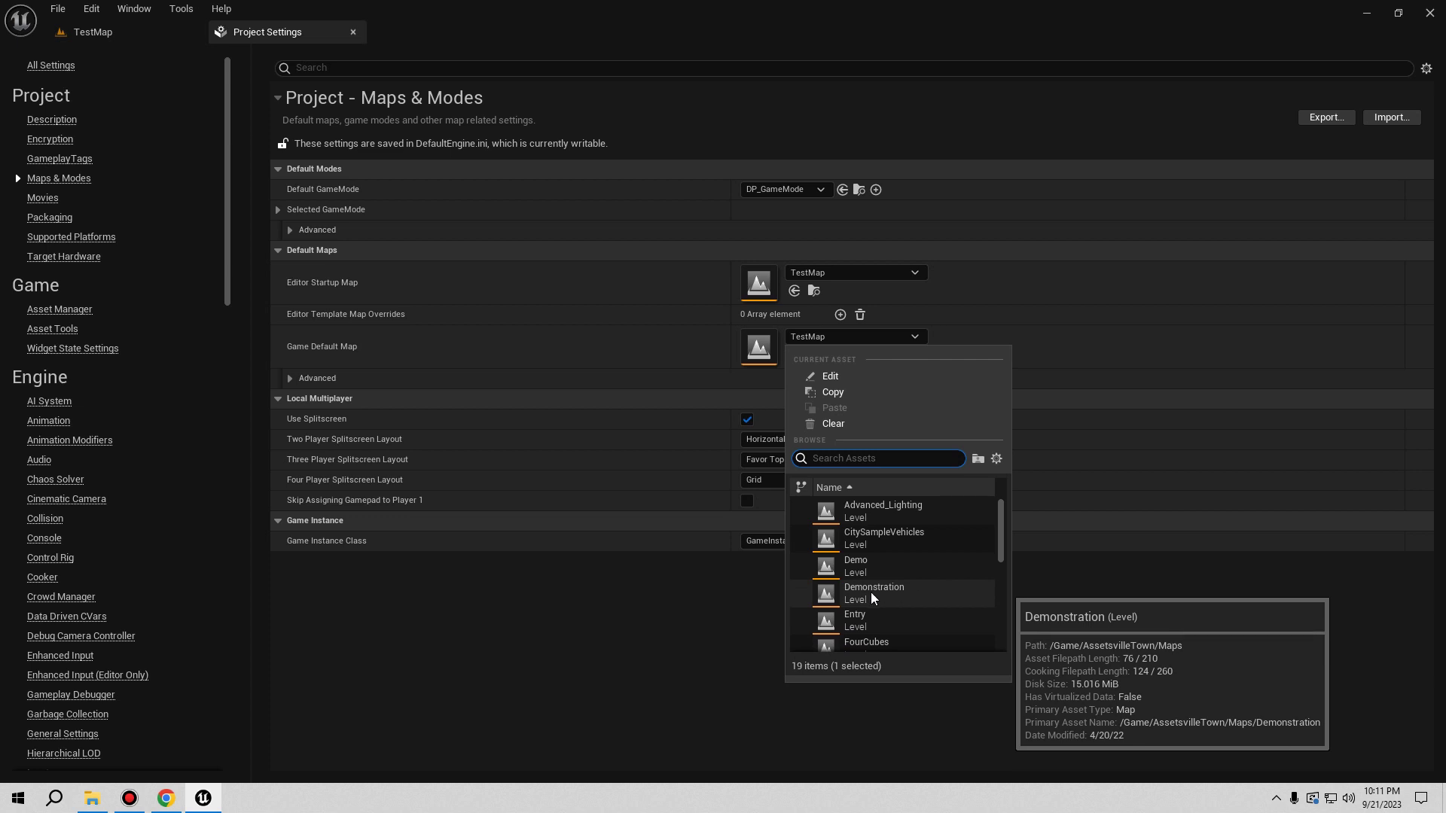
left_click(871, 592)
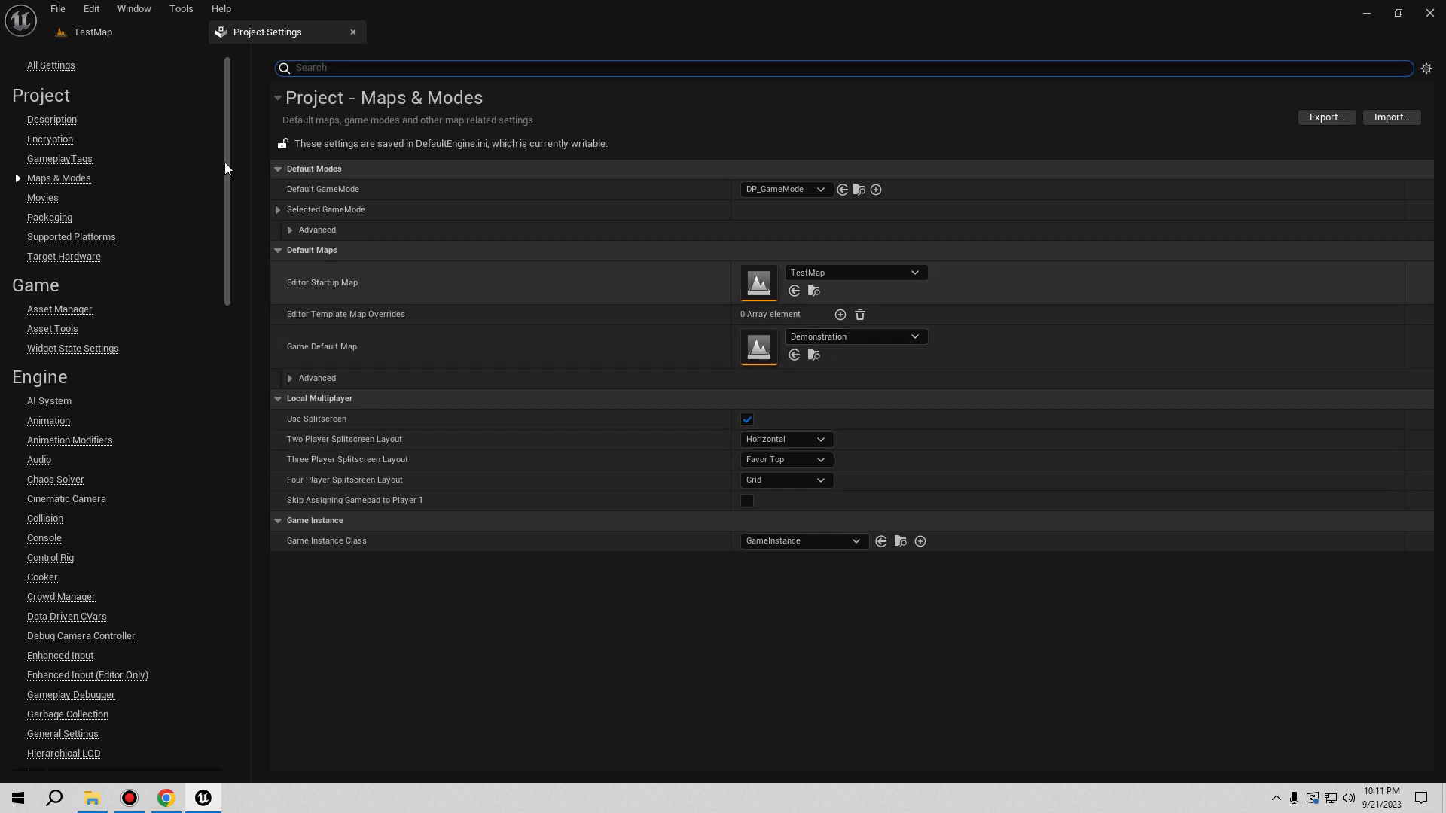
left_click(813, 354)
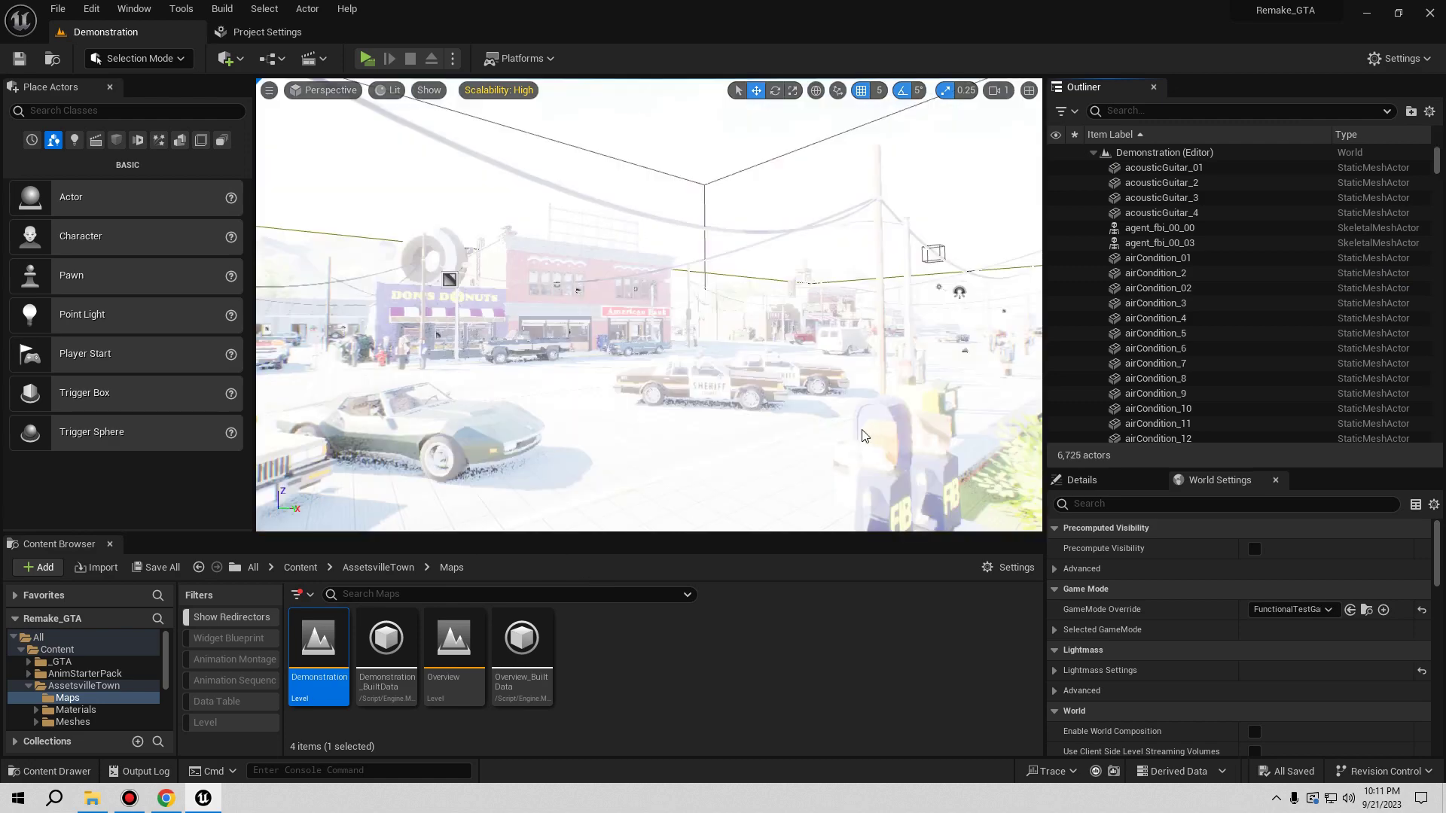
- Play-test the Demonstration level by moving along the town street, and stop the preview
right_click_drag(868, 431, 429, 414)
key("w")
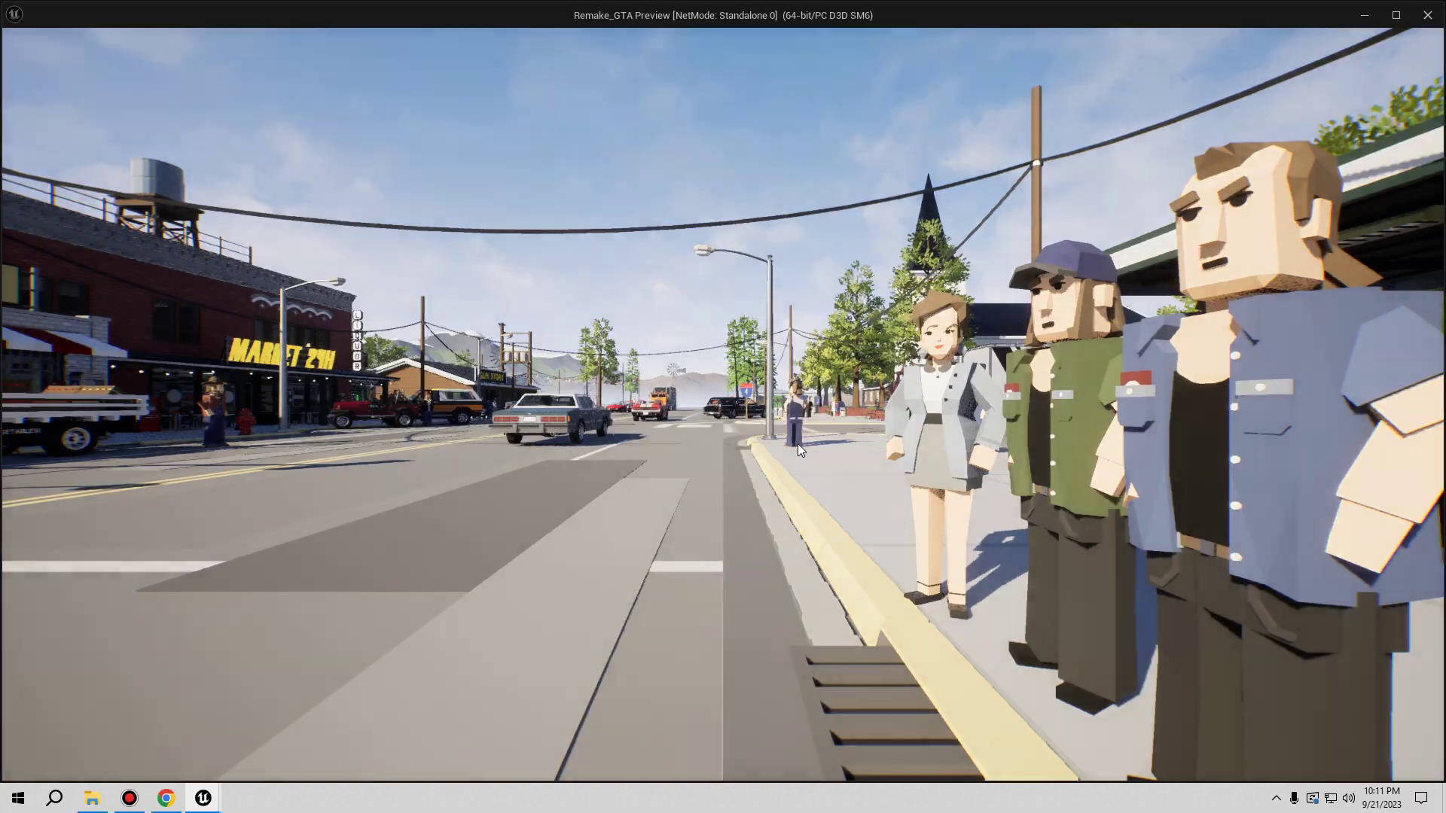
key("w")
key("Escape")
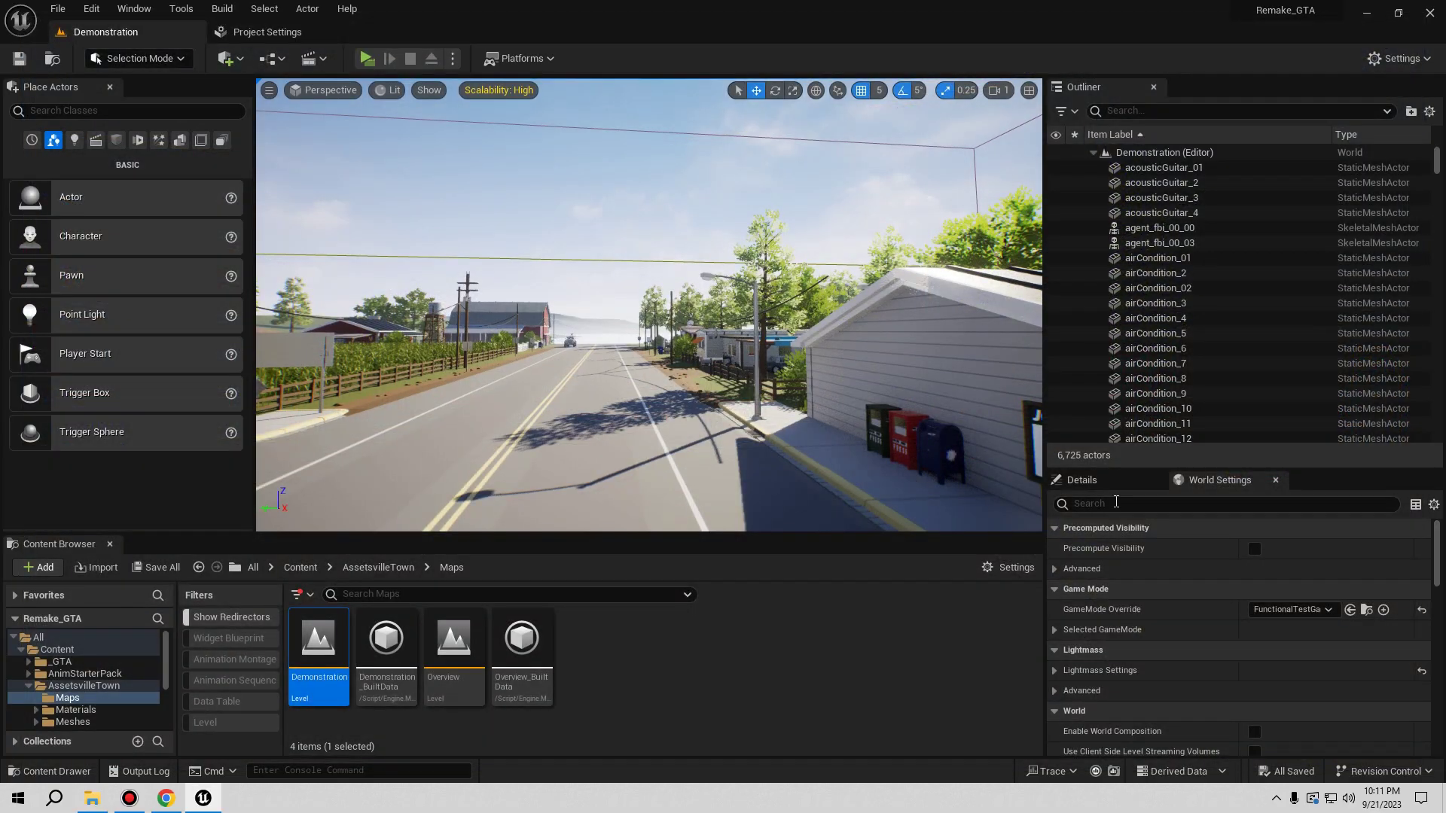
- Set the Demonstration level's GameMode Override to DP_GameMode in its world settings
left_click(1092, 480)
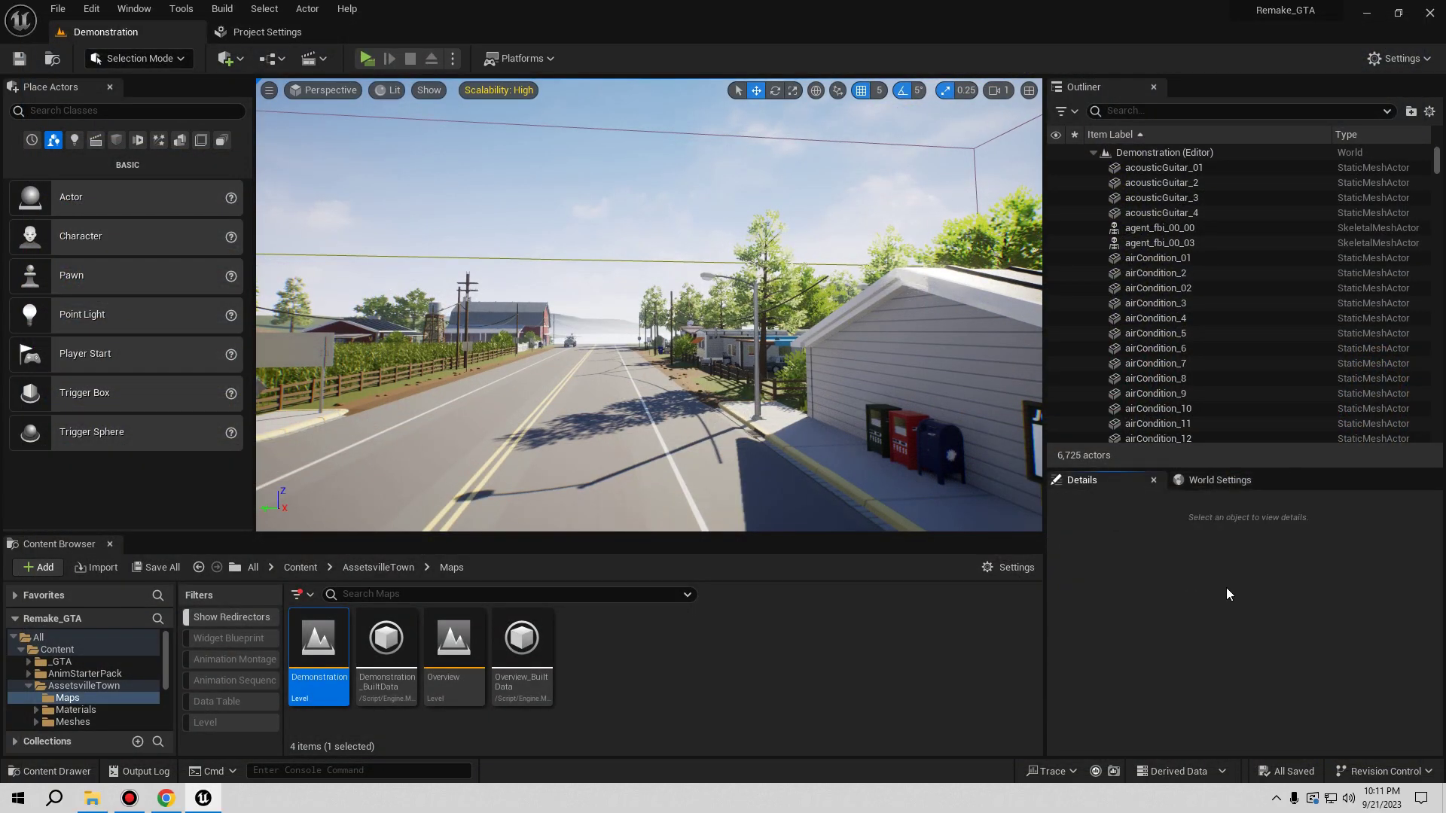
left_click(1209, 478)
right_click_drag(868, 383, 1221, 565)
key("s")
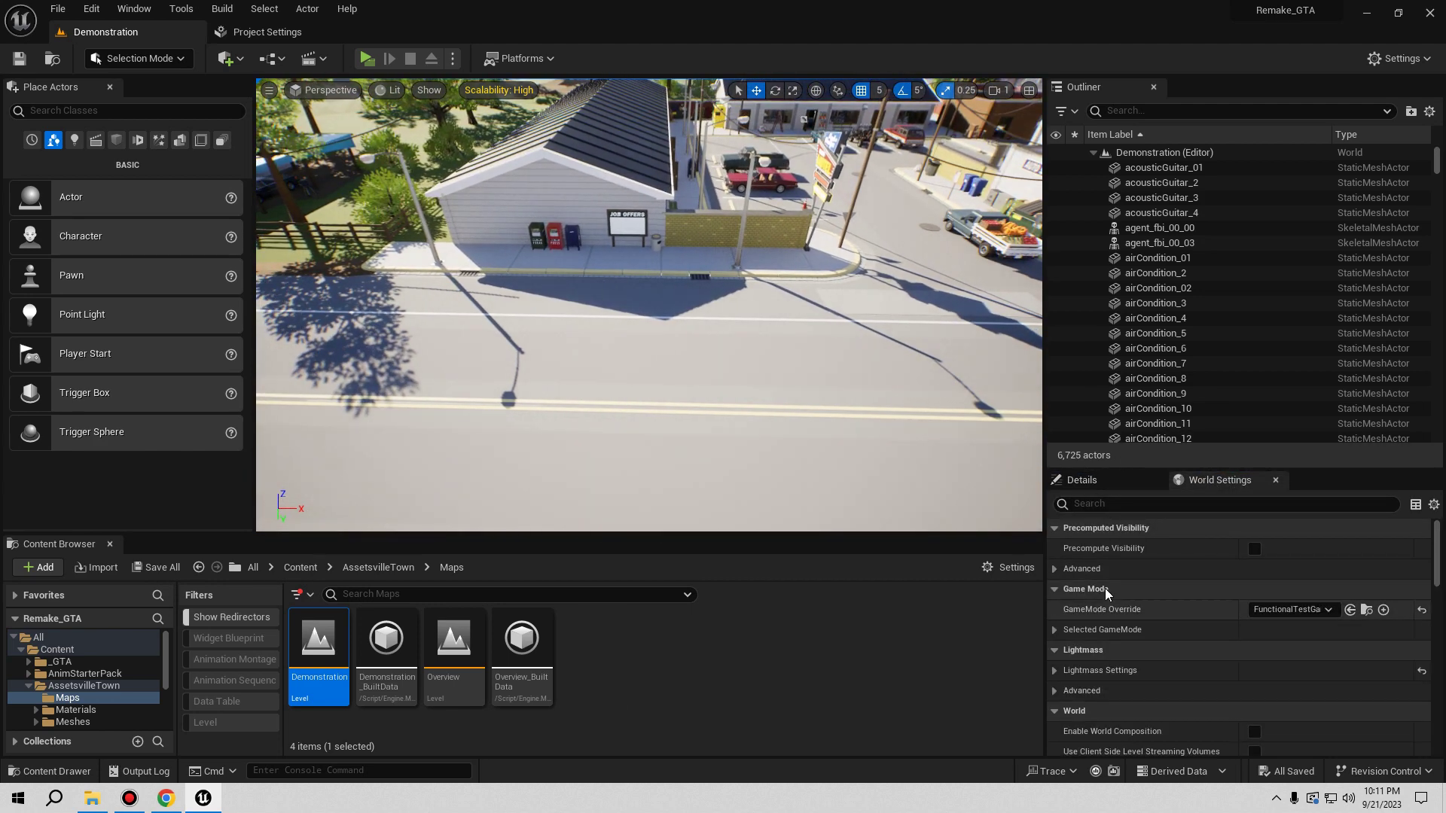
left_click(1271, 608)
left_click(1296, 662)
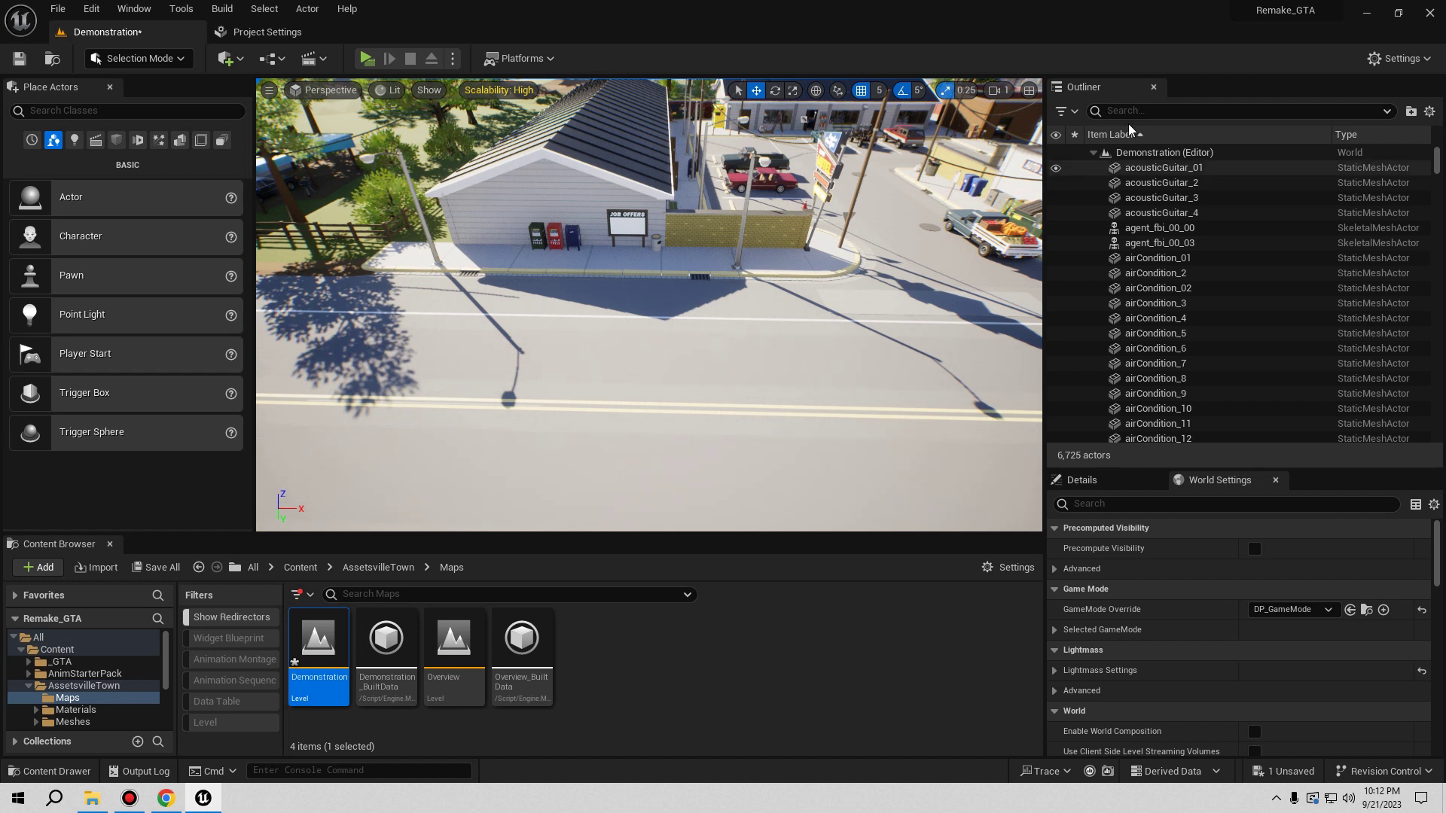
- Filter the level's actors by "player" and delete both existing Player Start actors
type("player")
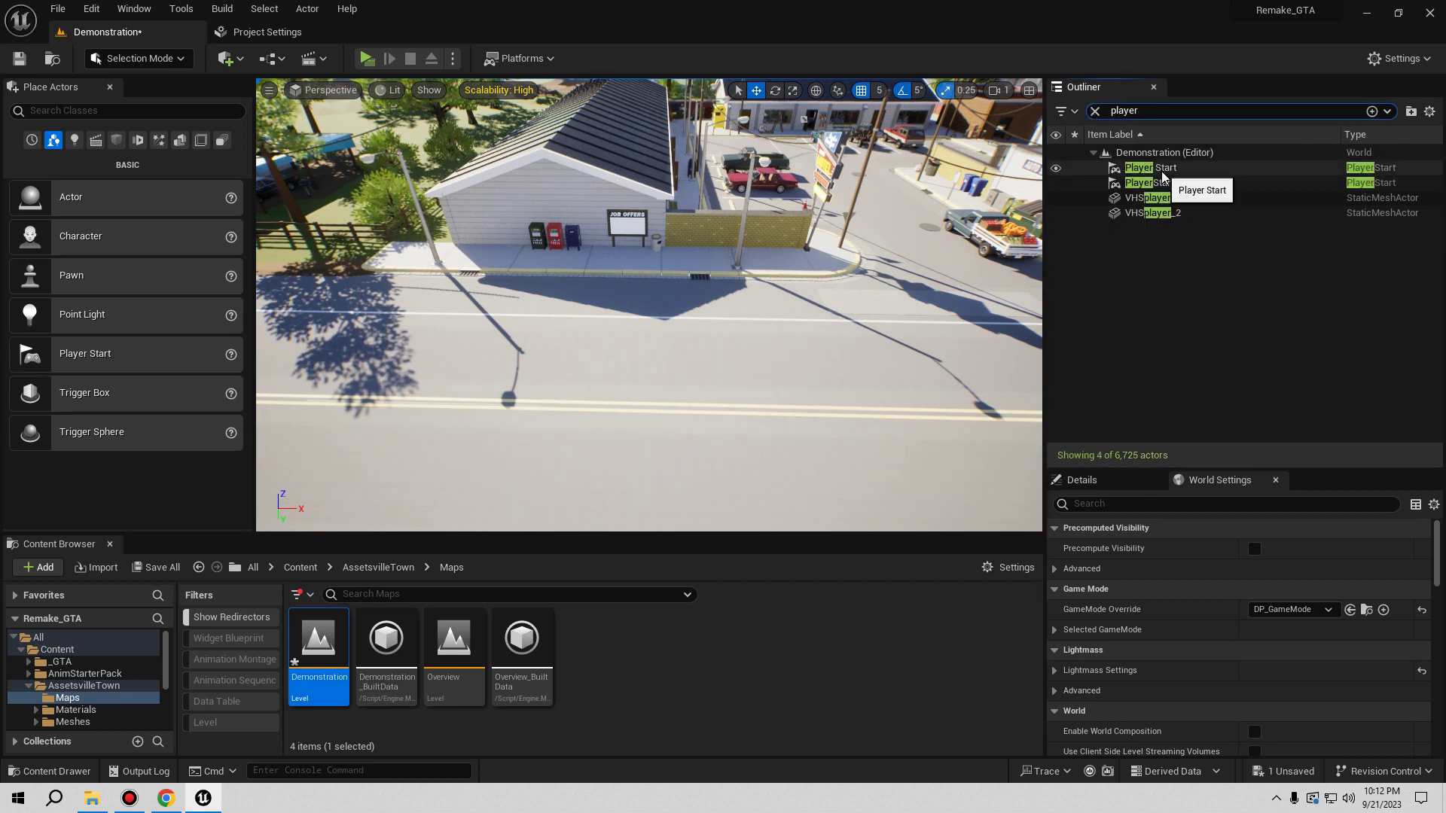
double_click(1149, 167)
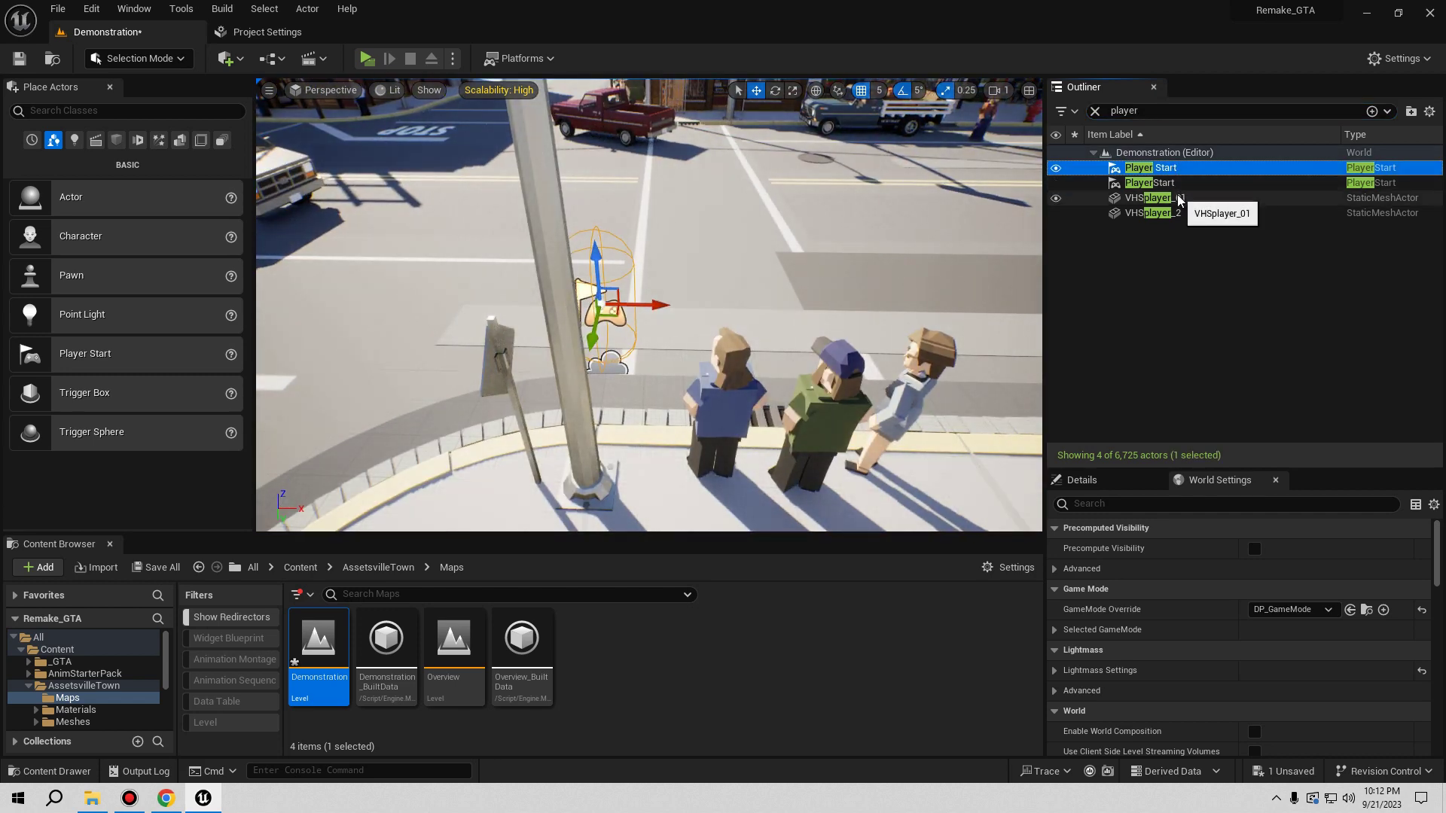
key("Delete")
double_click(1157, 168)
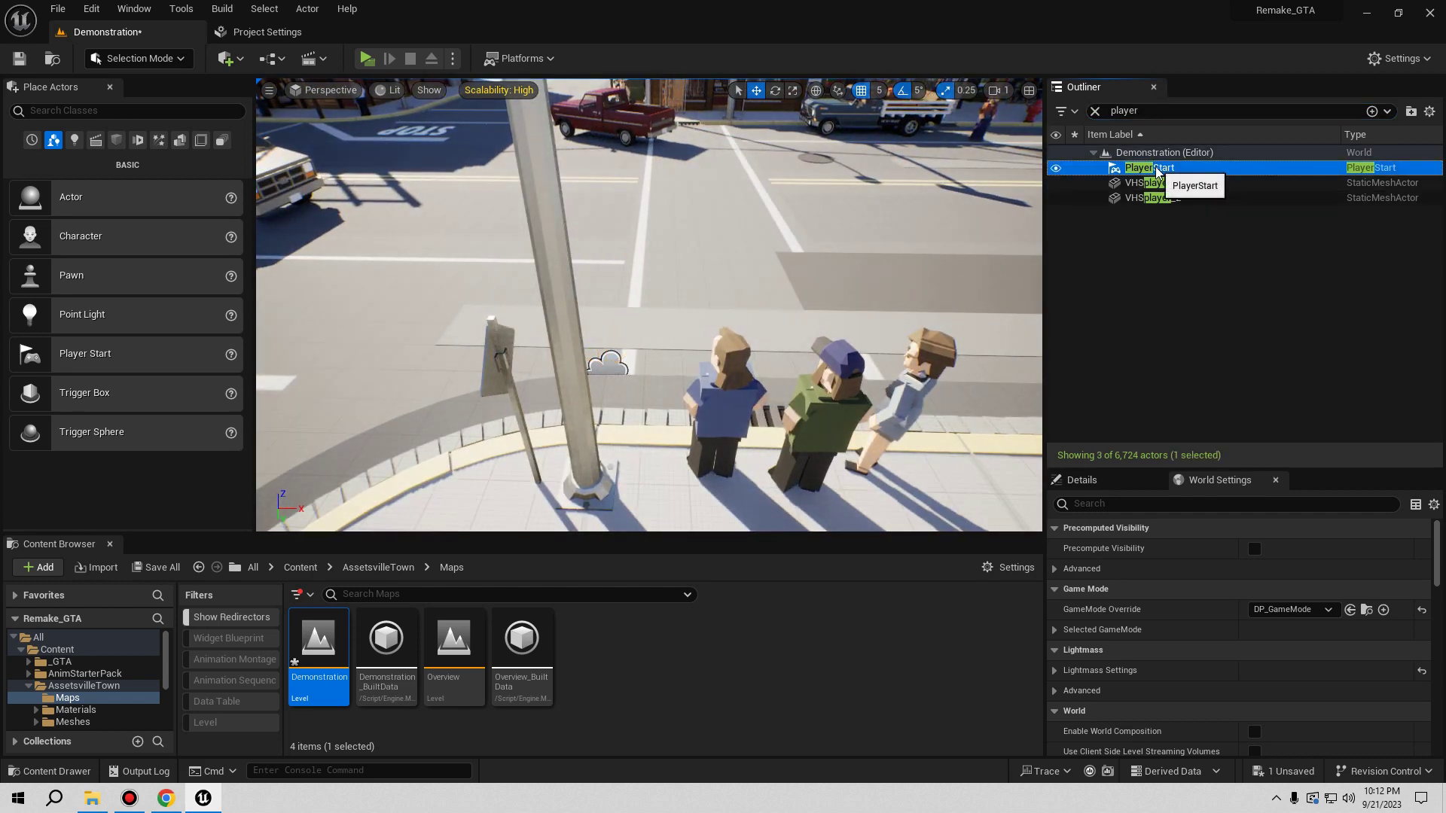
right_click_drag(793, 251, 602, 271)
key("s")
key("d")
key("s")
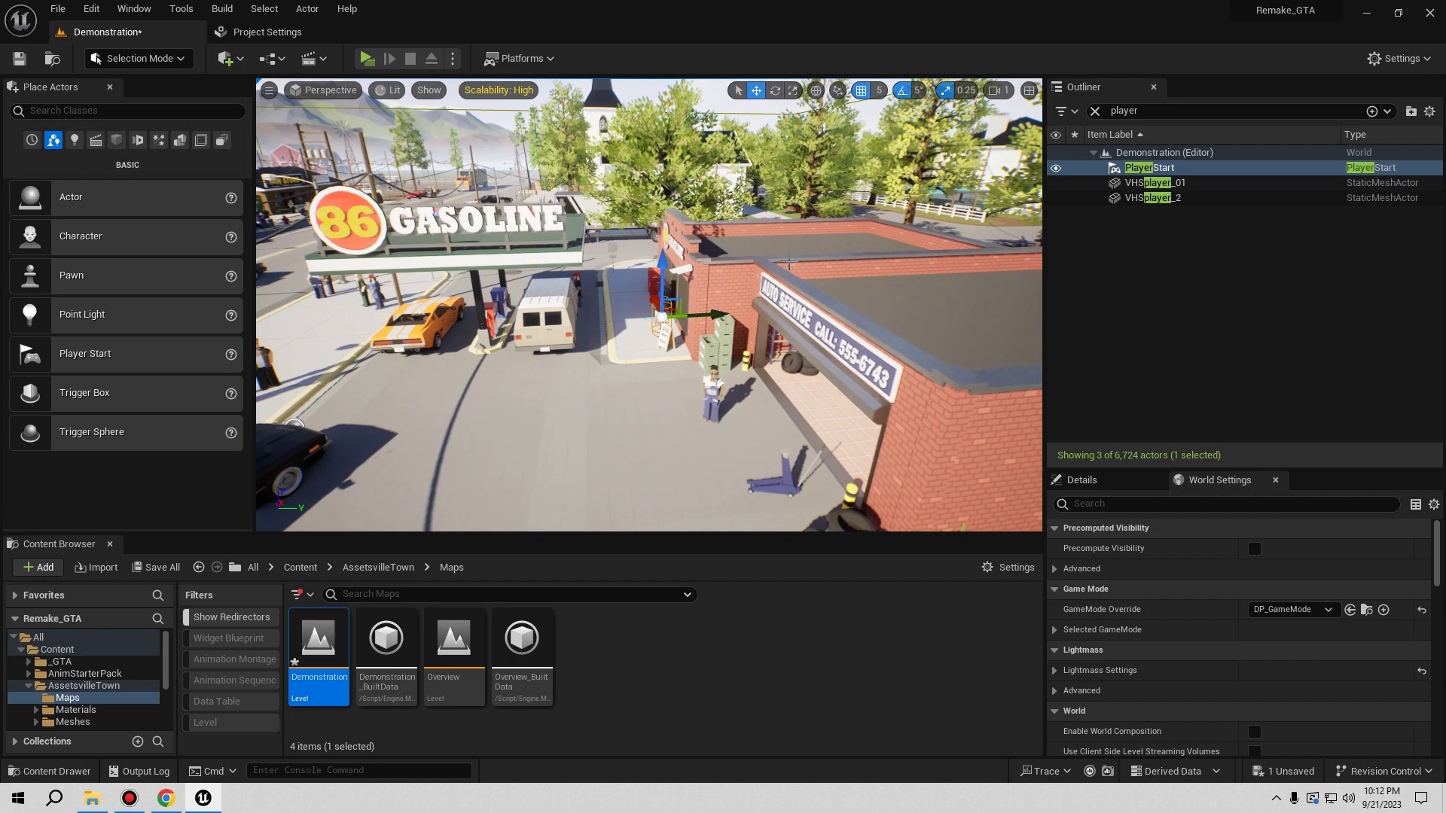
key("Delete")
- Clear the actor filter and place a new Player Start beside the porch steps of the house with the For Sale sign
key("w")
right_click_drag(649, 305, 610, 313)
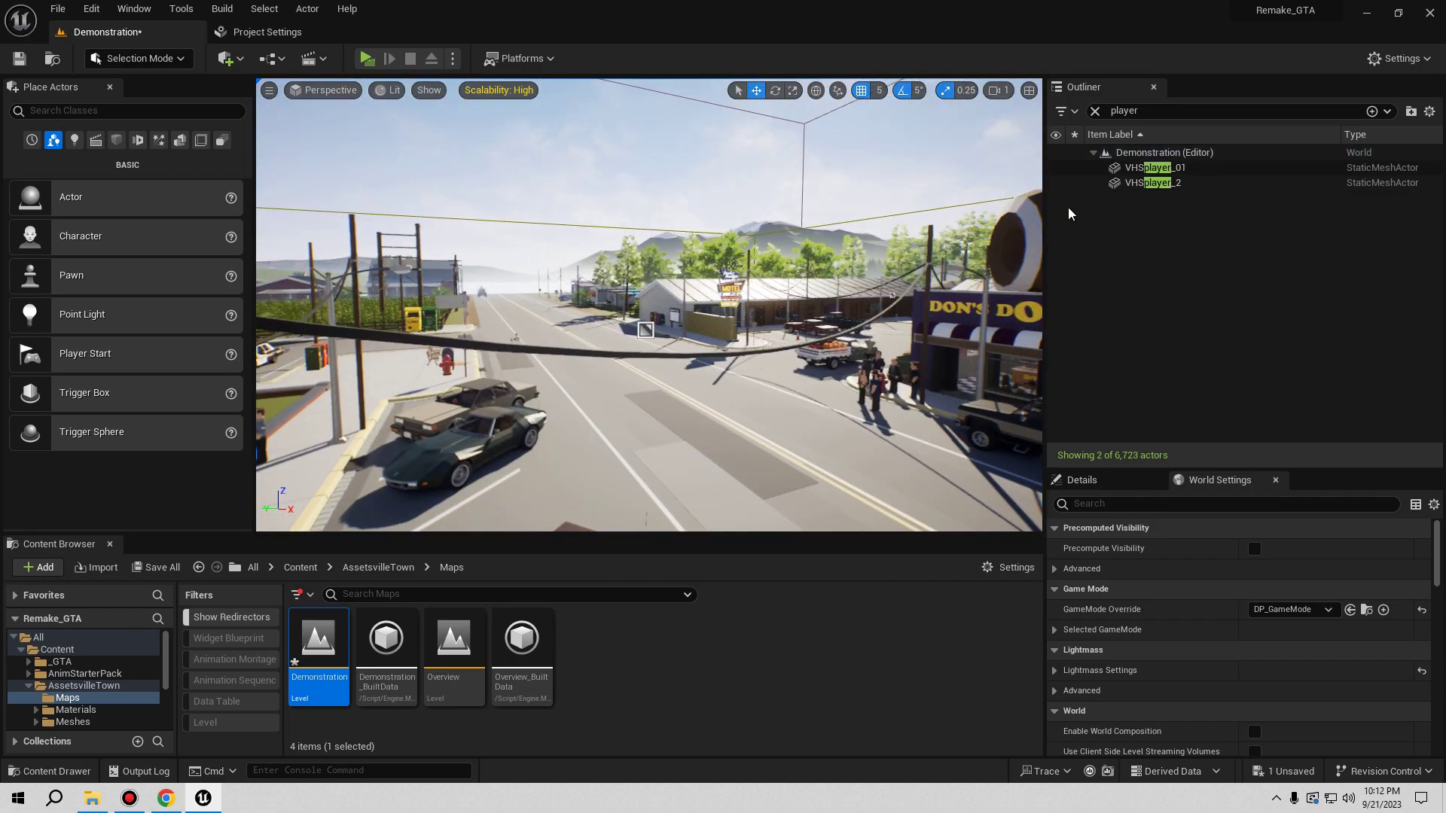
left_click(1094, 110)
right_click_drag(649, 304, 697, 305)
key("w")
key("w")
scroll(649, 256, "up", 3)
key("w")
key("w")
key("w")
key("a")
key("w")
key("s")
key("w")
key("s")
key("w")
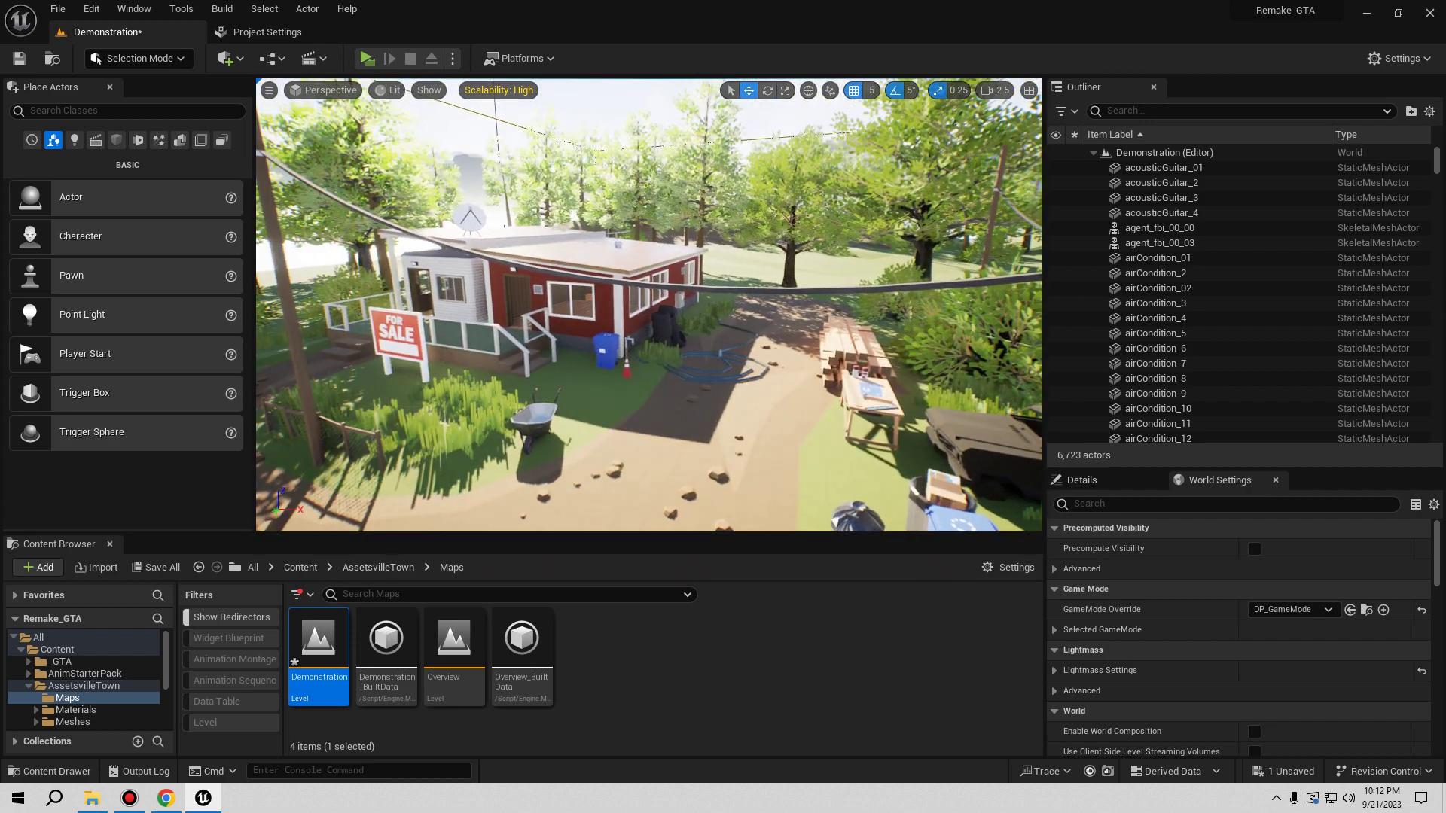
right_click_drag(807, 253, 820, 274)
left_click_drag(187, 352, 309, 350)
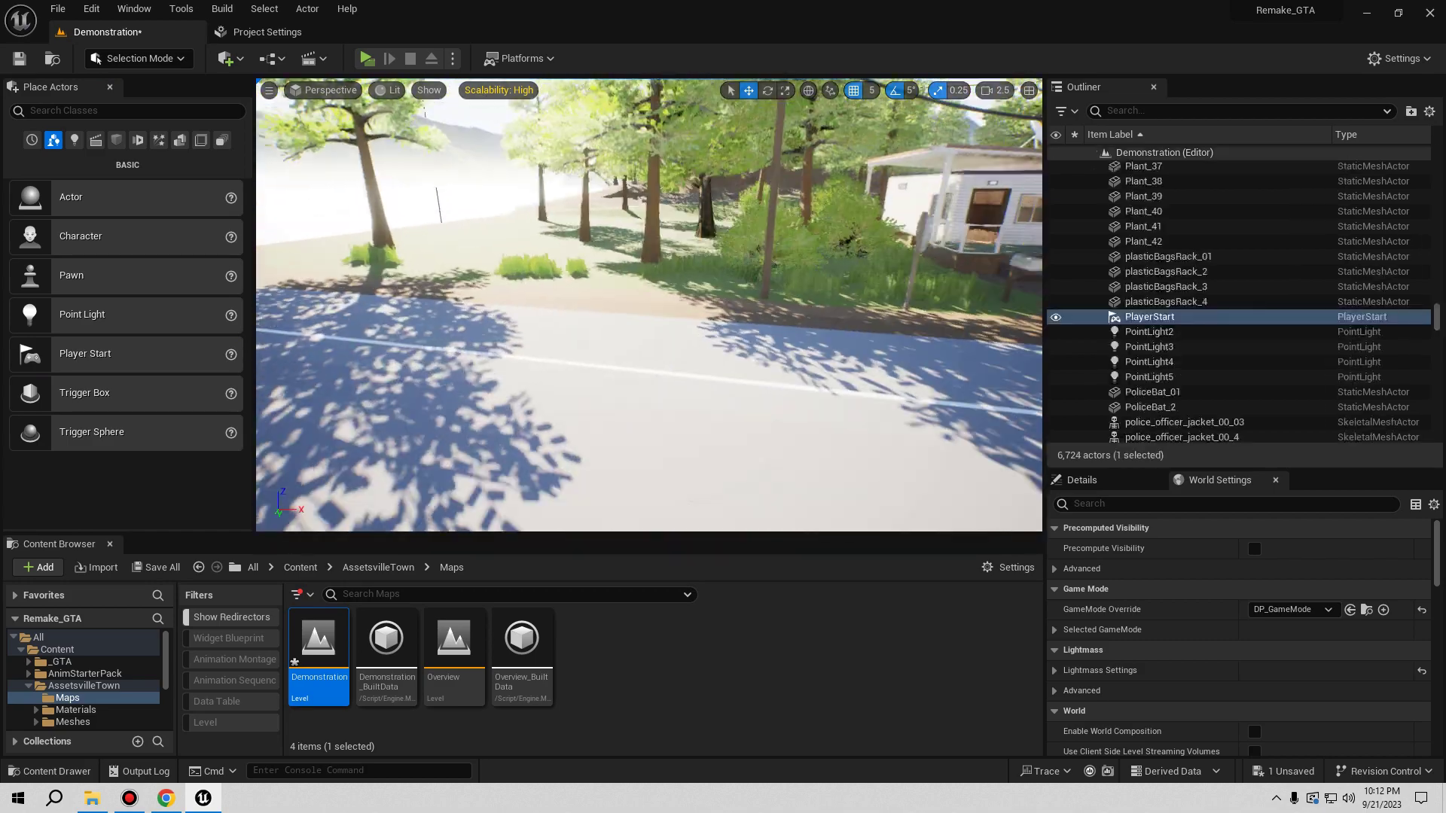
right_click_drag(649, 304, 696, 362)
scroll(672, 309, "down", 2)
right_click_drag(700, 202, 542, 215)
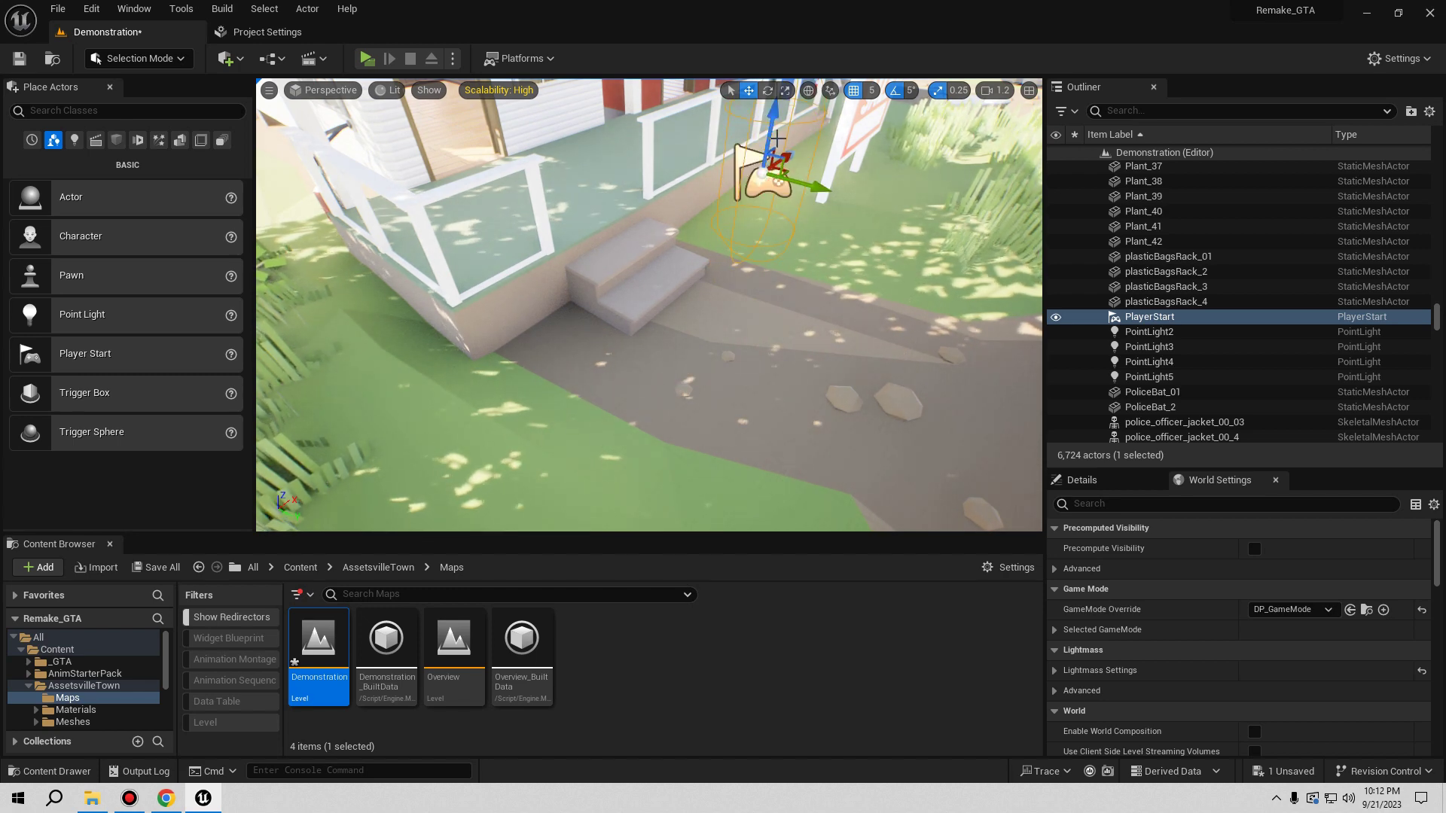
right_click_drag(756, 351, 369, 251)
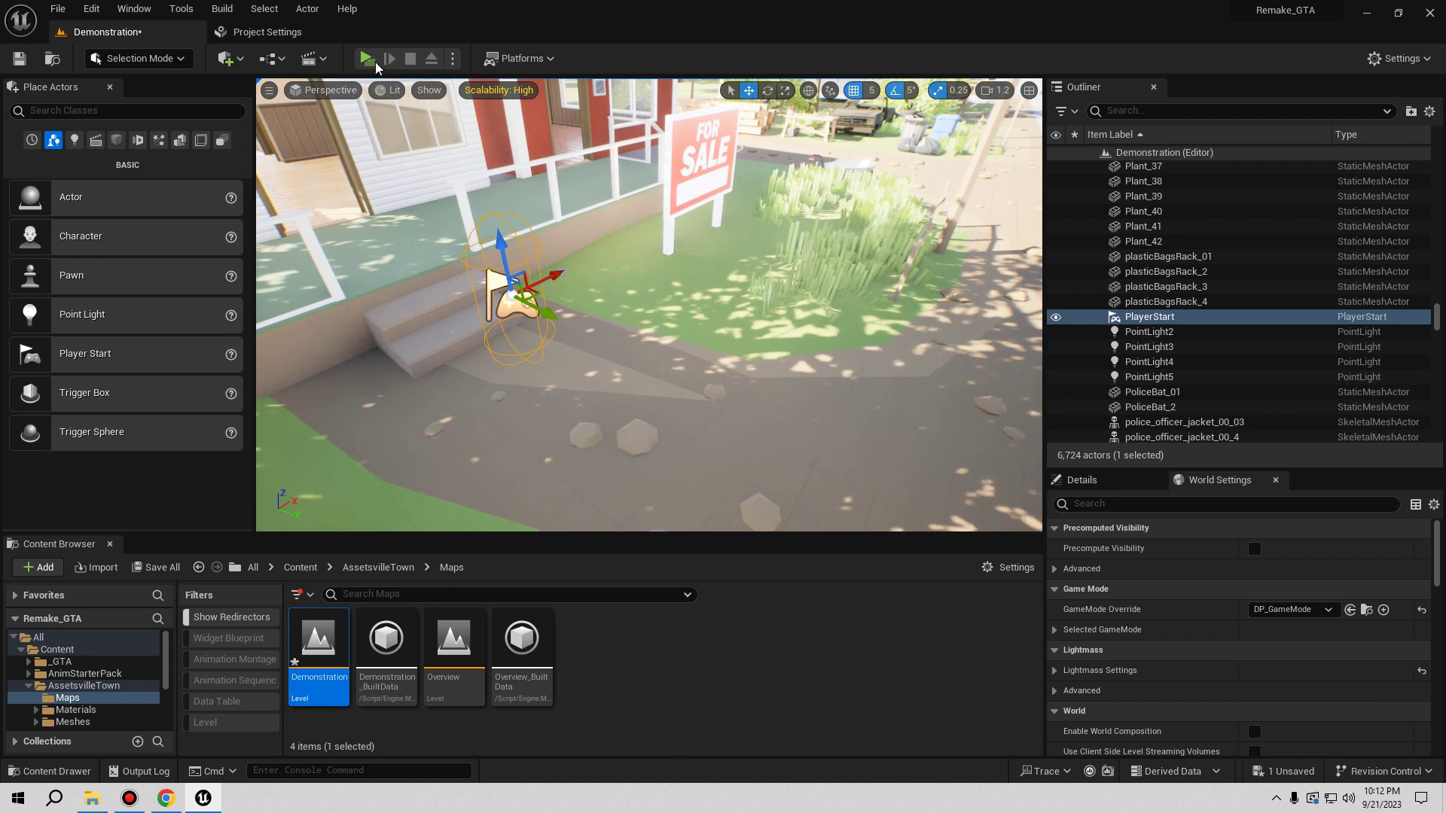
- Play-test the level from the new Player Start, walking the character around the house and road, and stop the preview
key("alt+p")
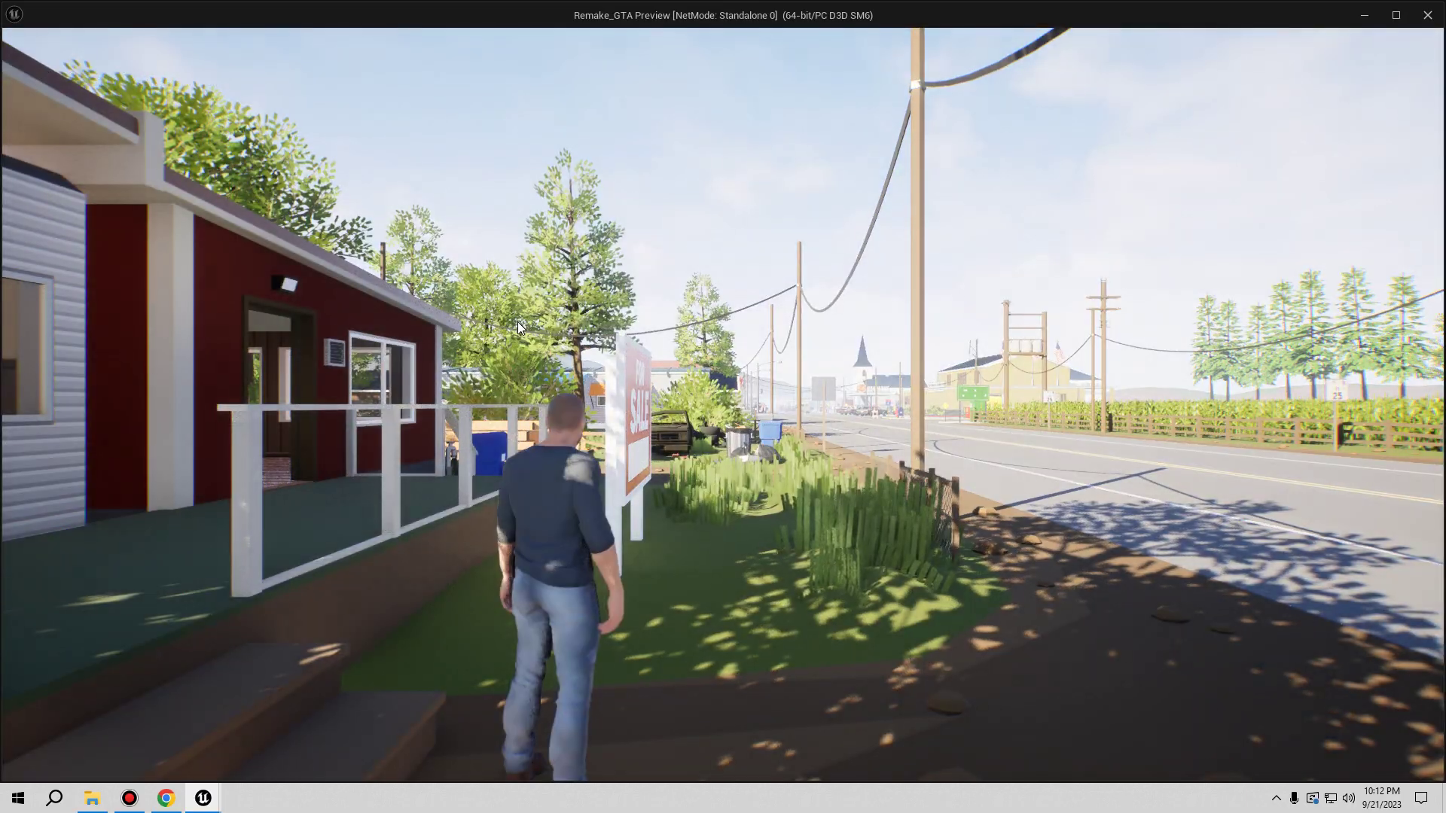
key("w")
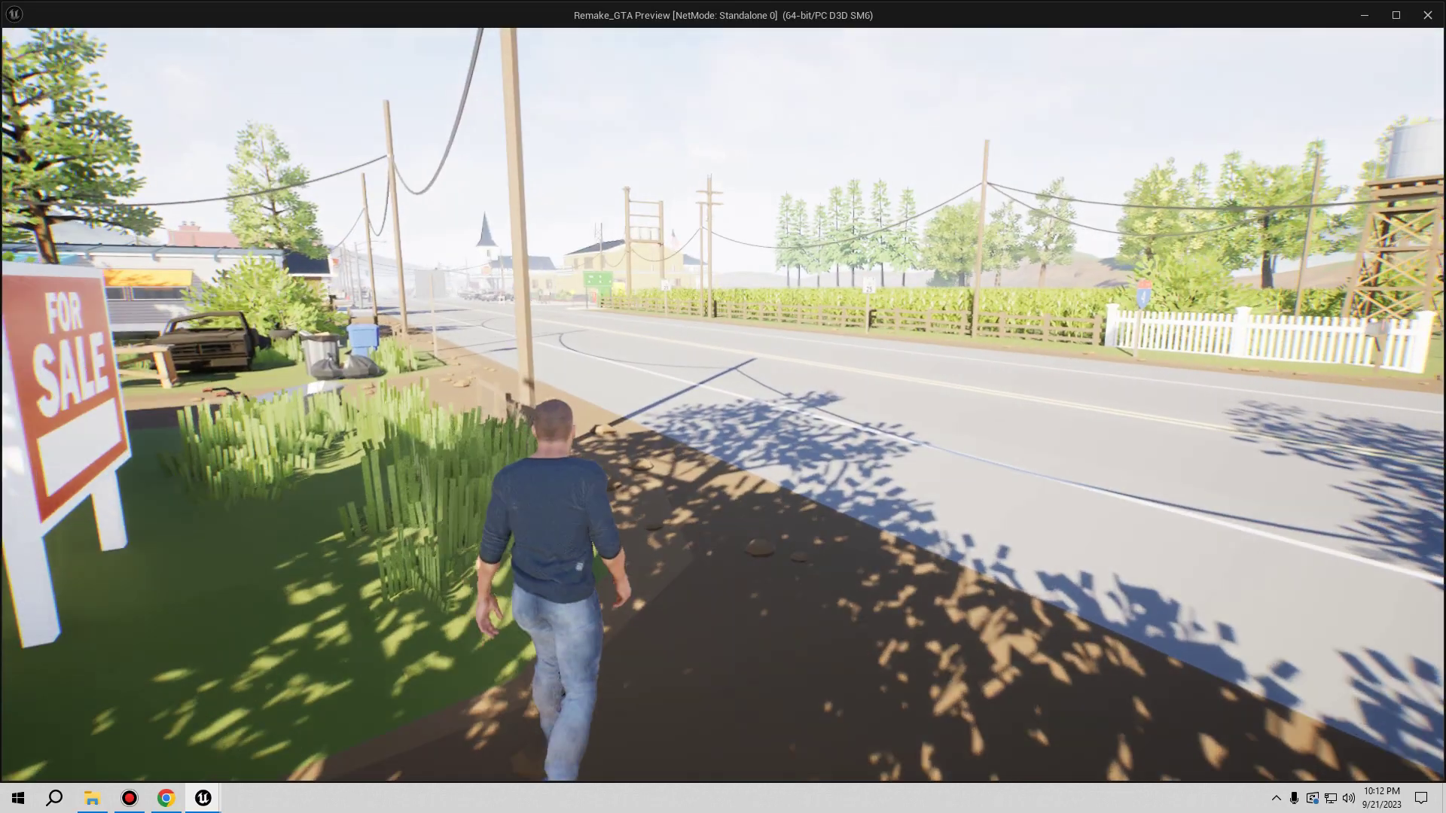
key("d")
key("w")
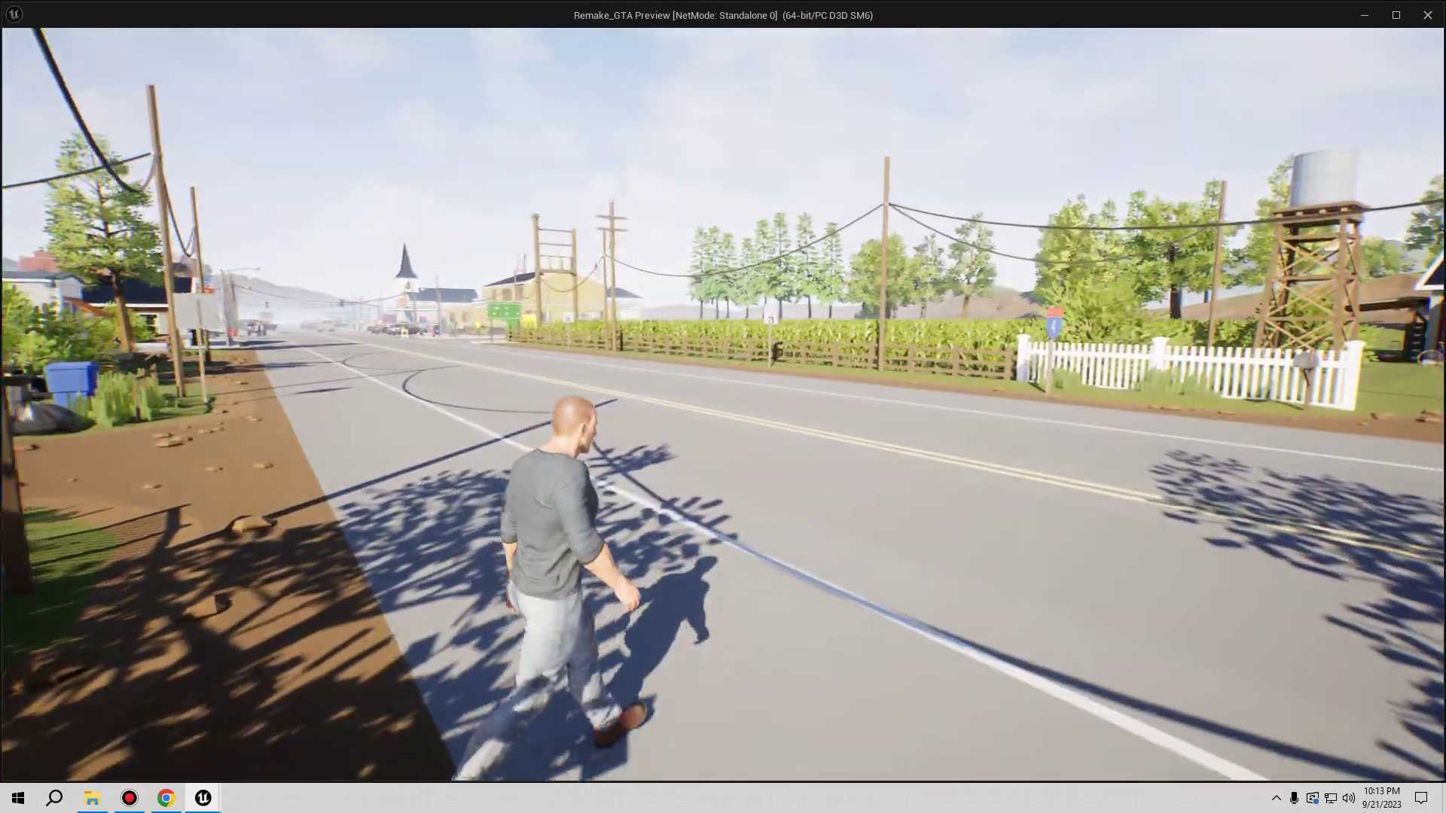
key("w")
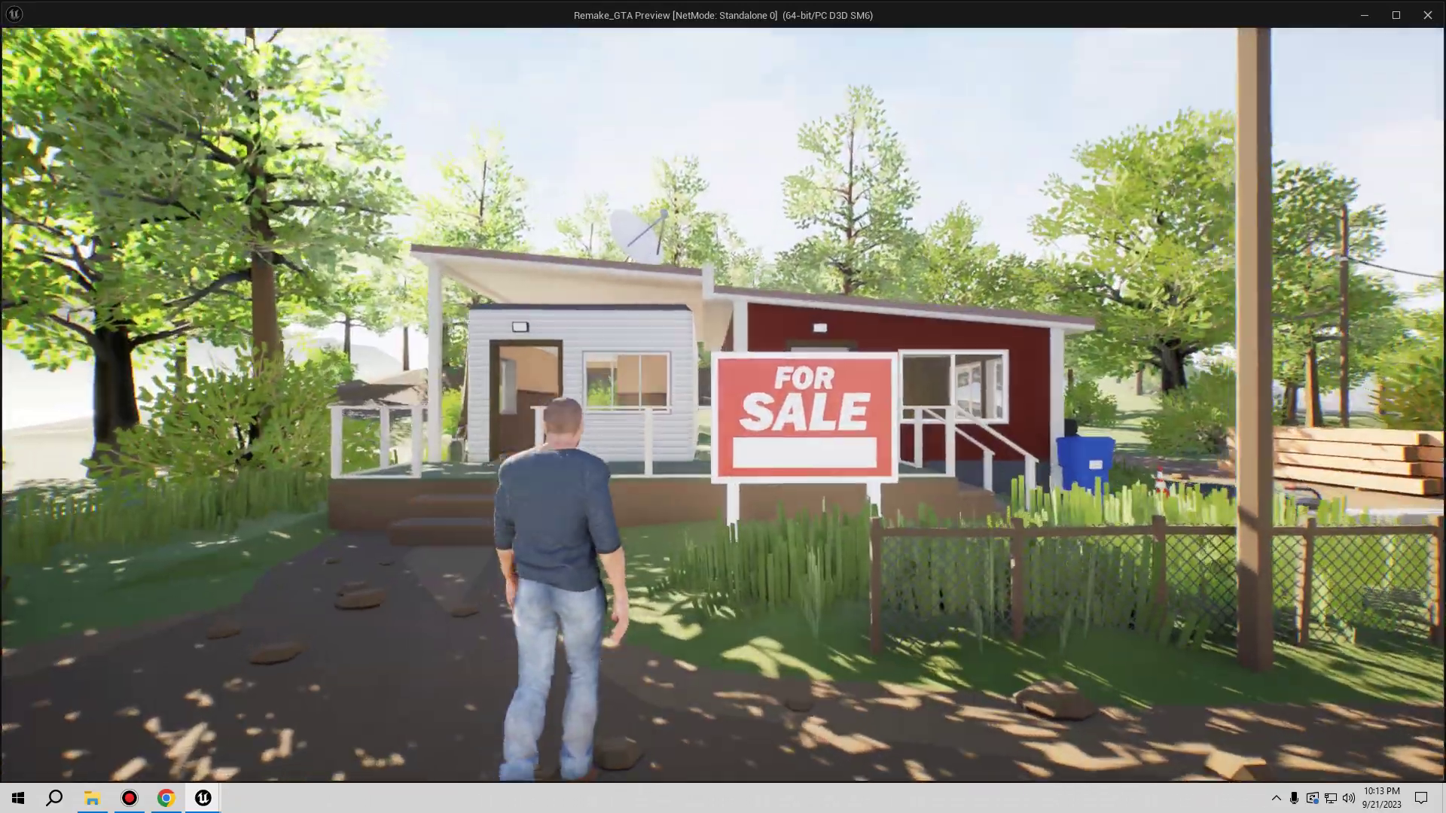
key("s")
key("Escape")
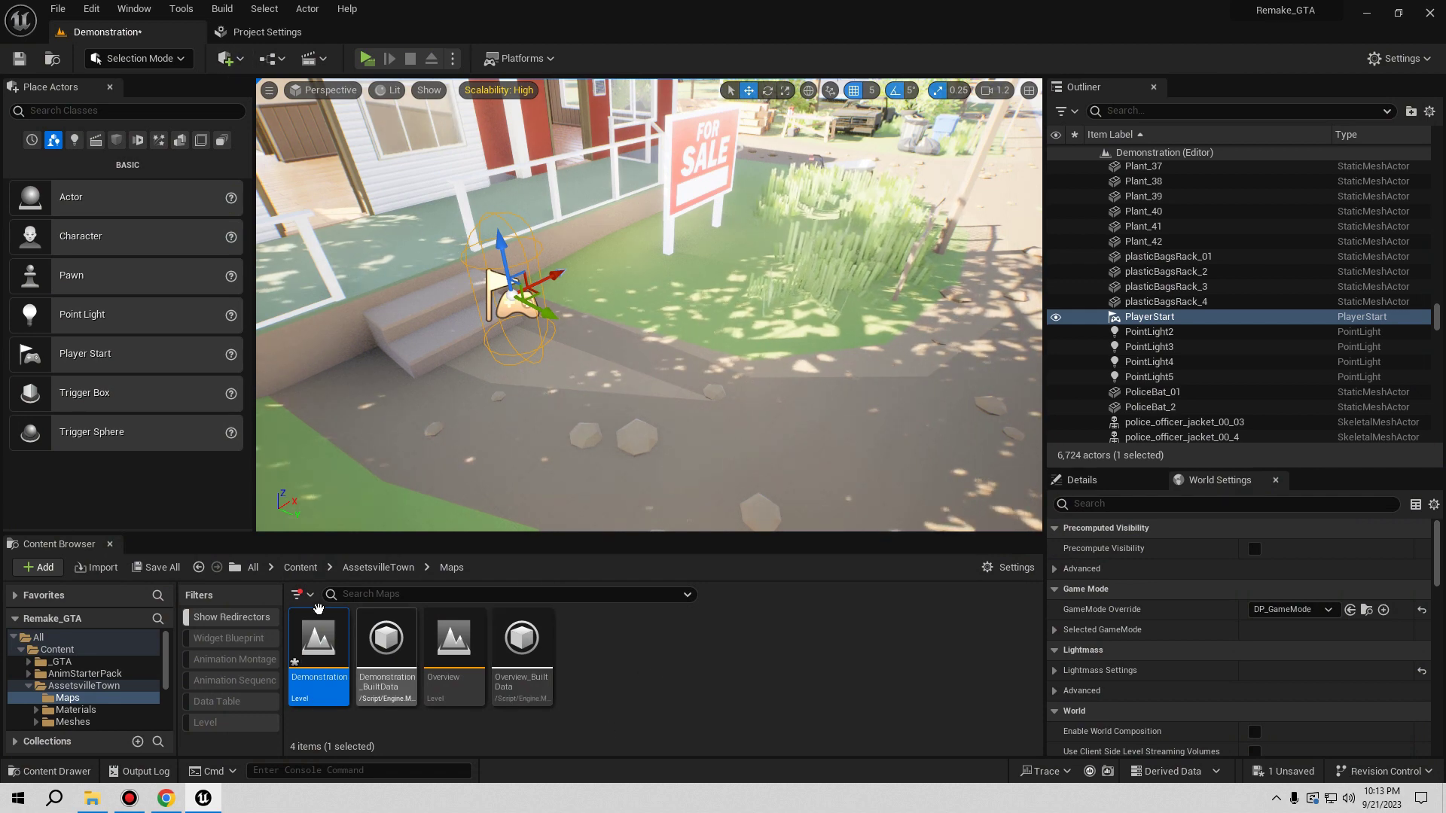
- Save the modified Demonstration level with all unsaved content
left_click(155, 569)
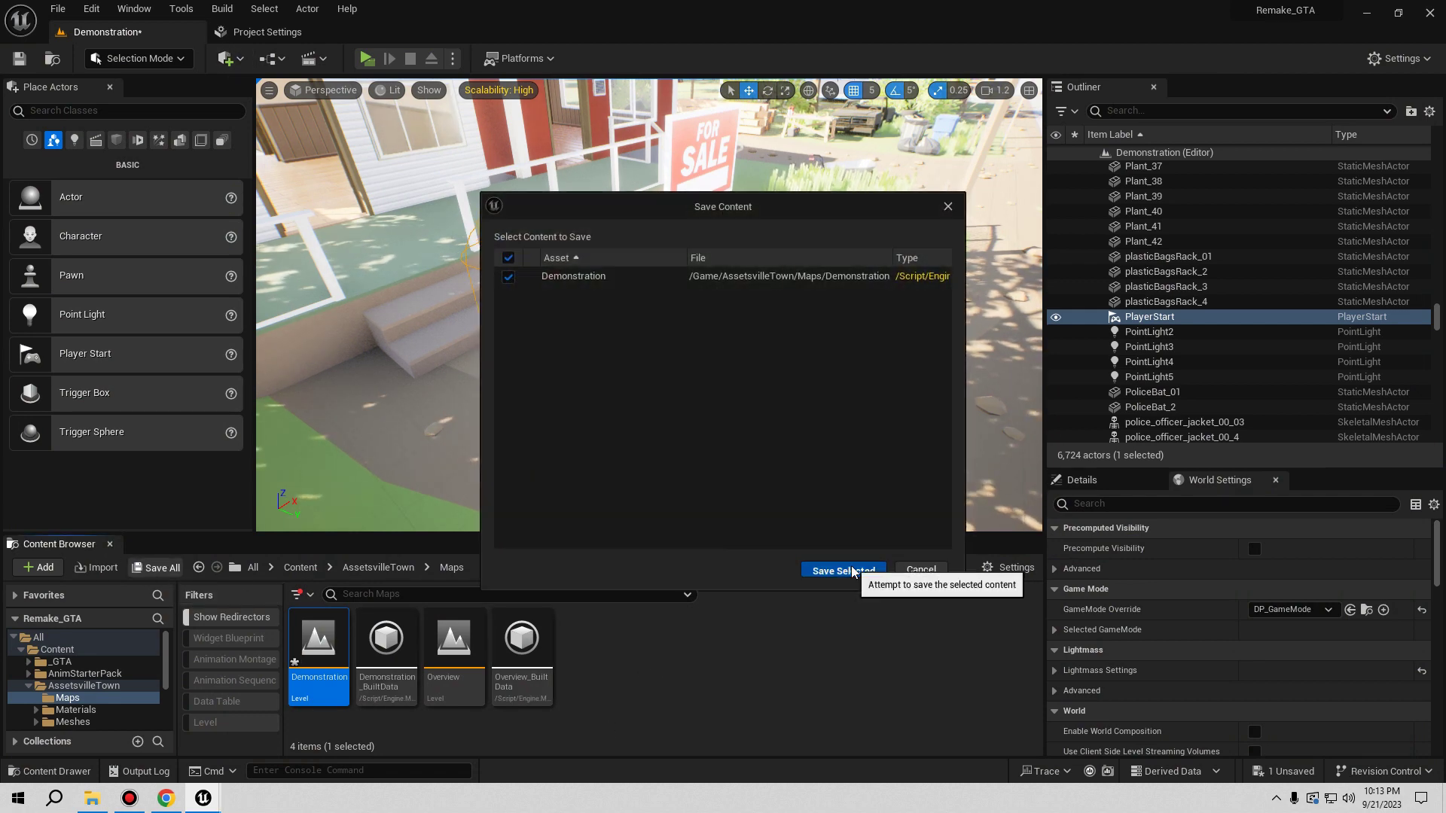
left_click(842, 571)
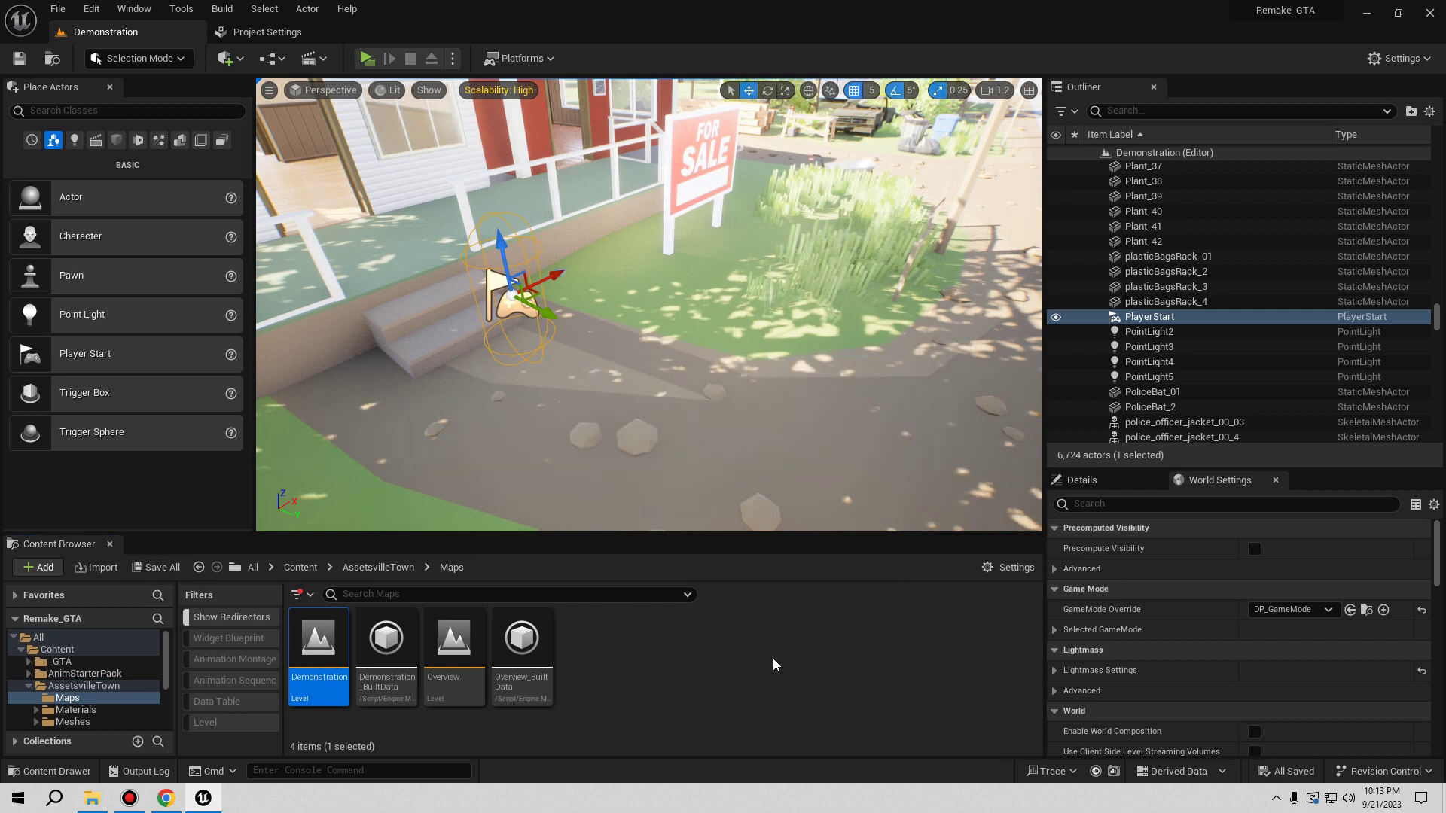
- Collapse the Remake_GTA folder tree and browse the Content, _GTA and Blueprints folders, ending in _GTA's Characters folder
left_click(300, 568)
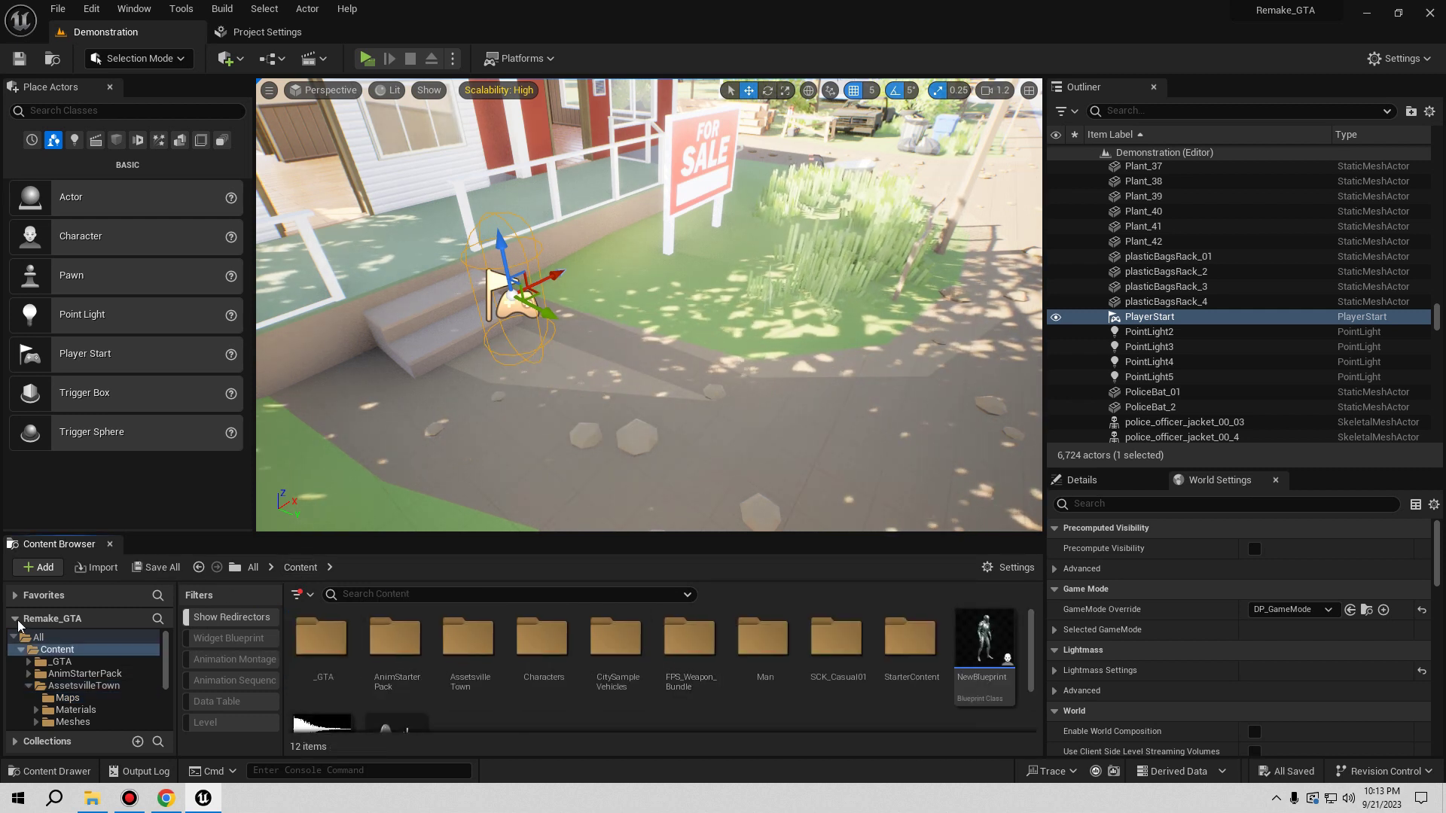
left_click(14, 618)
scroll(841, 688, "down", 2)
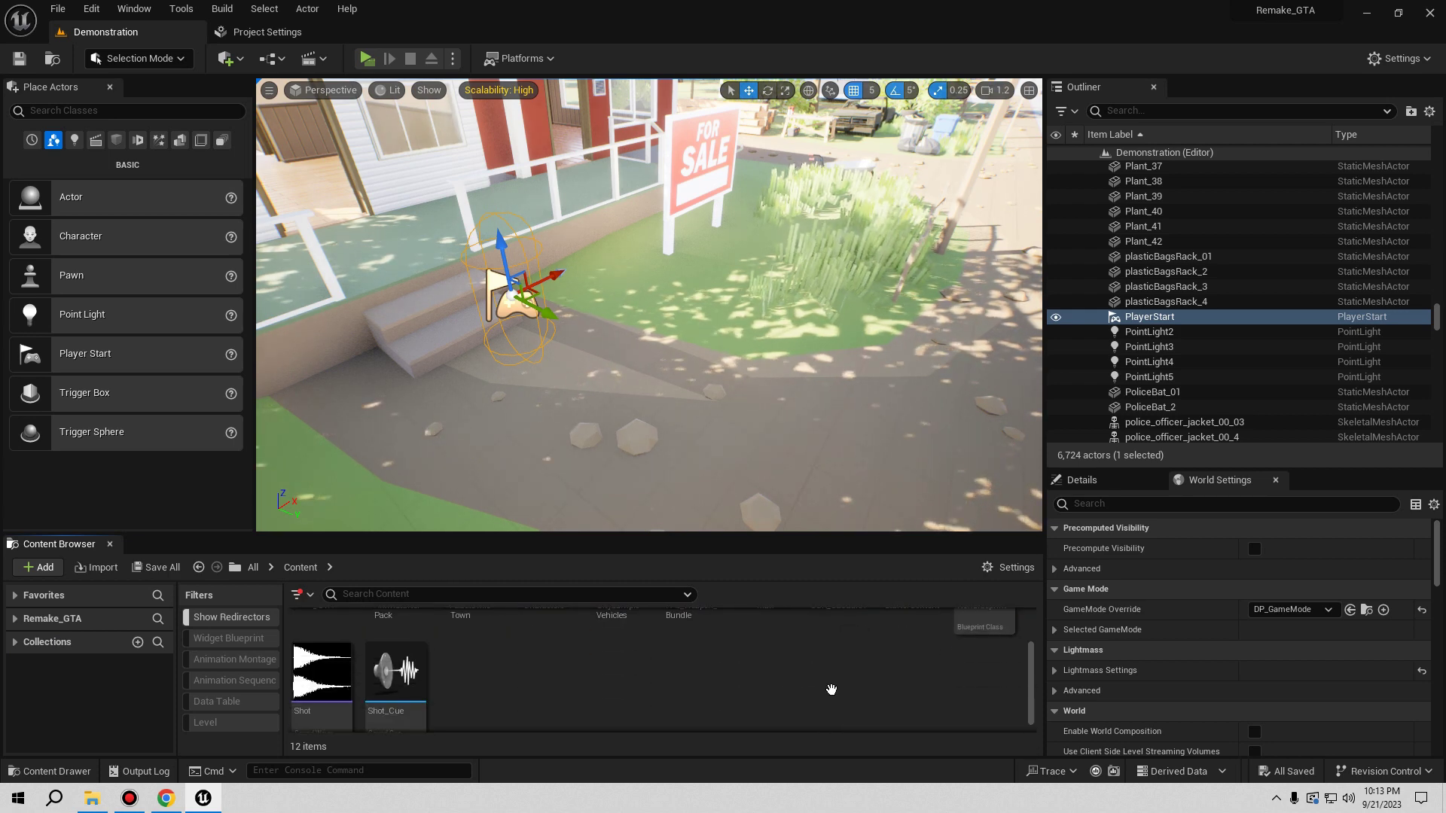
scroll(831, 689, "up", 2)
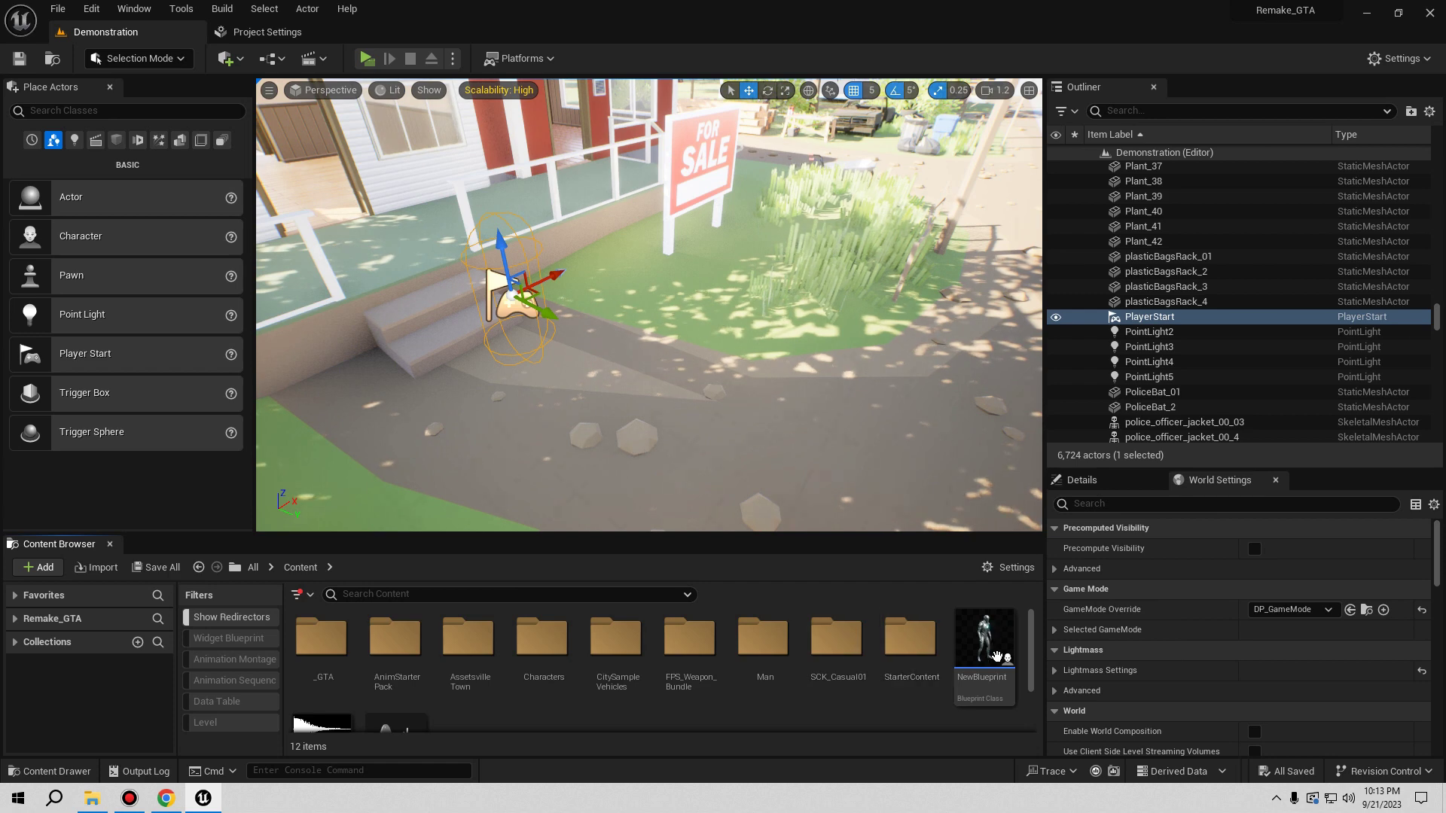
left_click(331, 663)
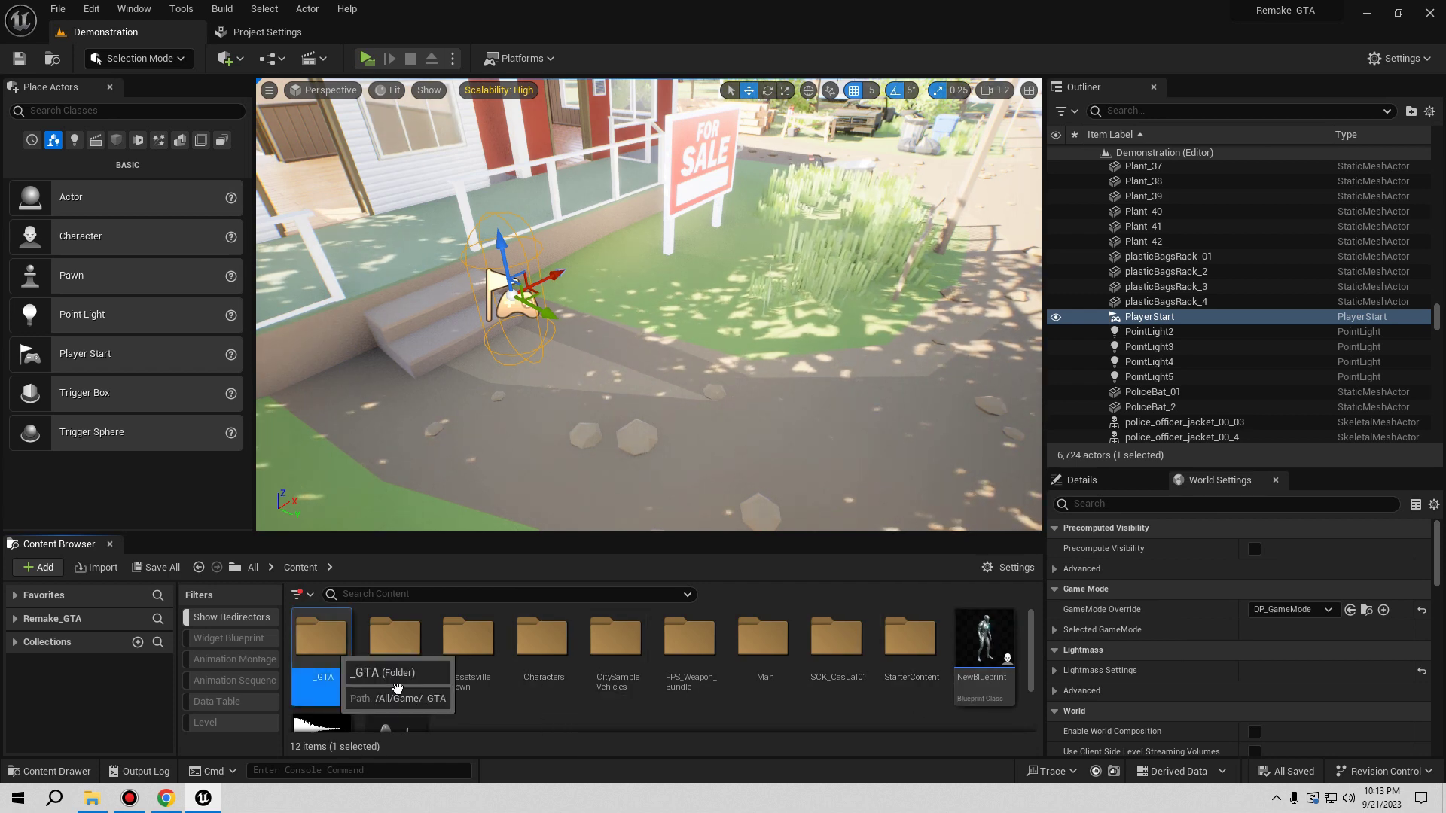
double_click(322, 640)
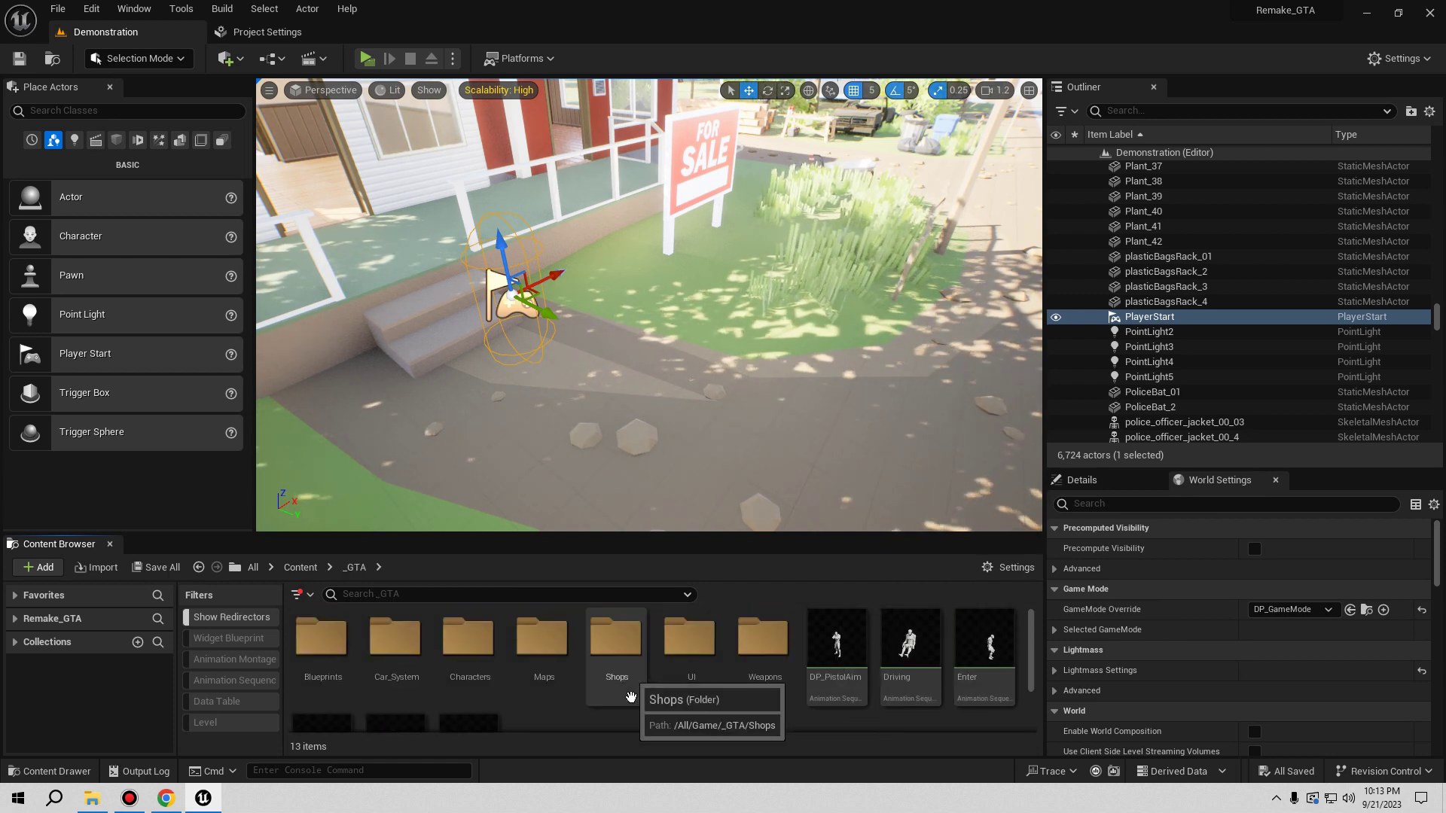
double_click(322, 639)
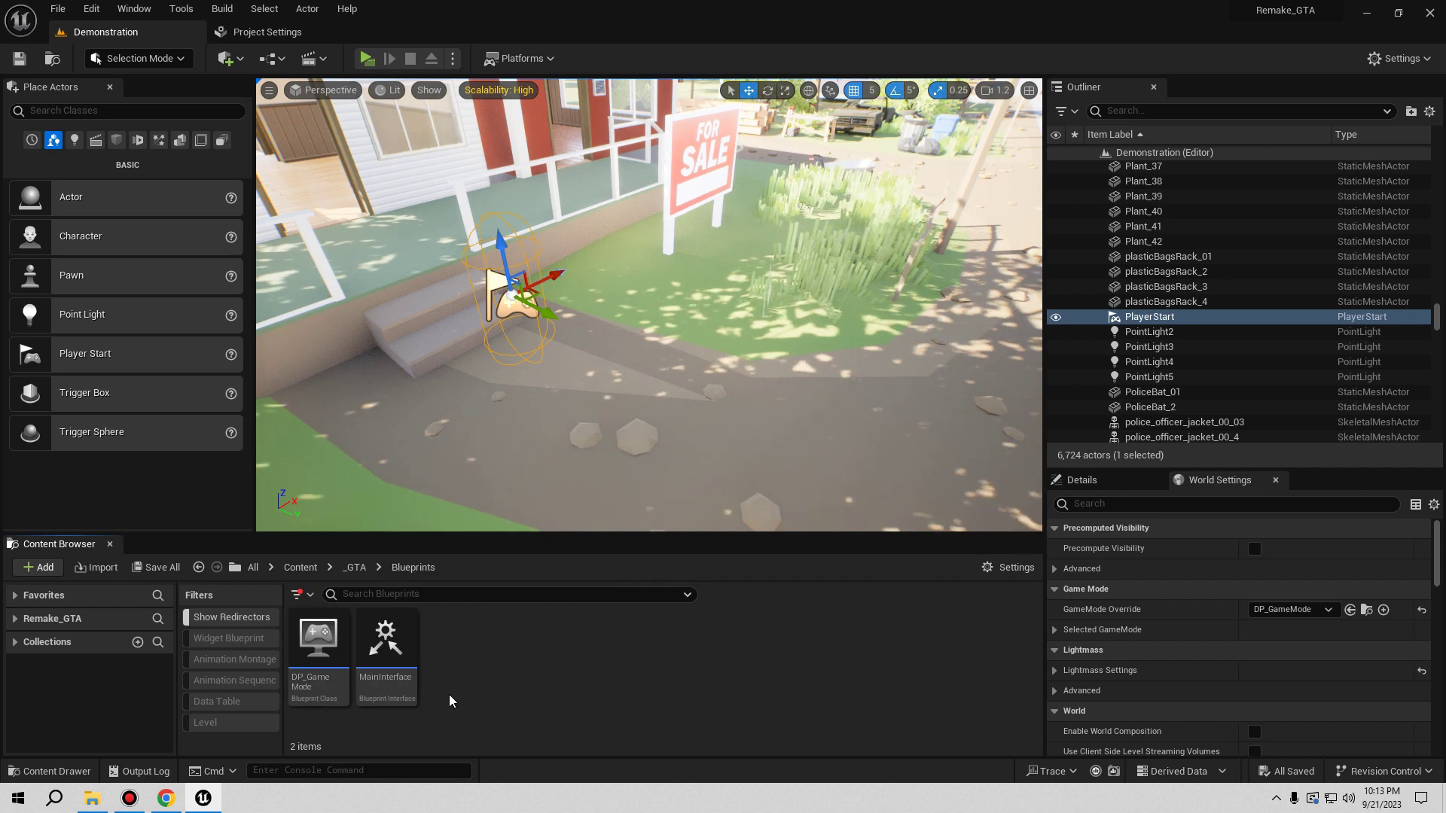
left_click(355, 569)
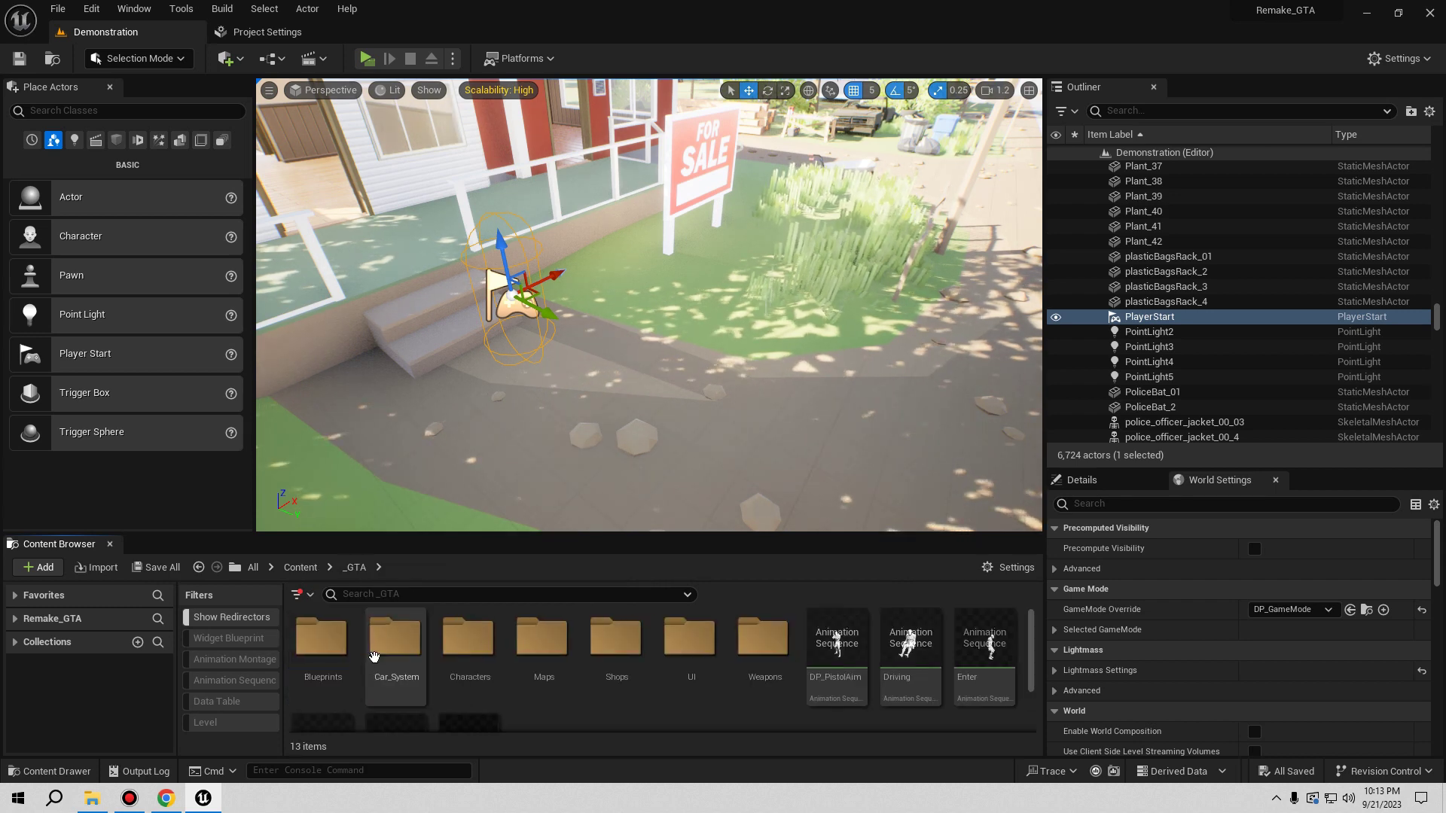
double_click(457, 640)
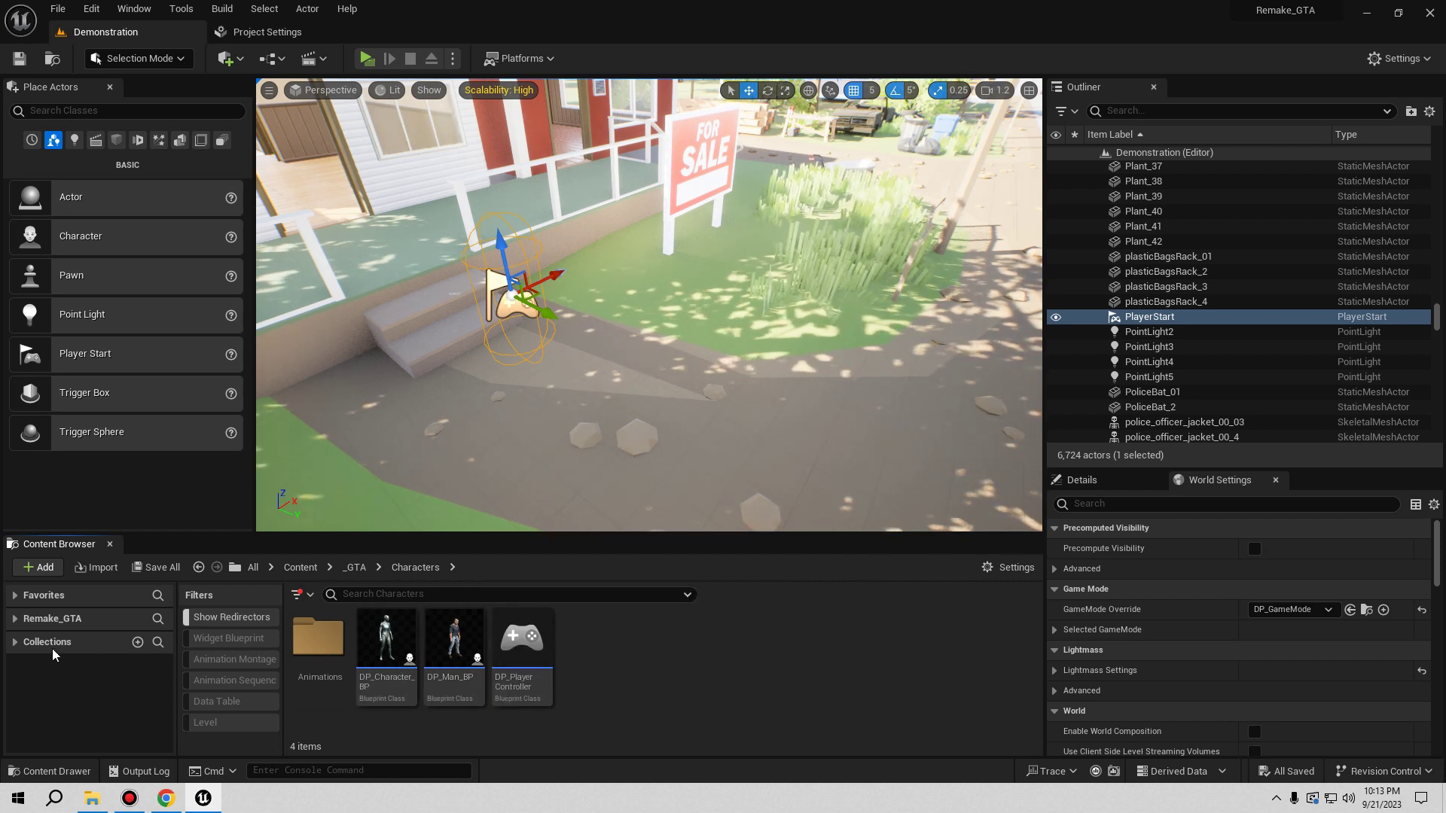
- Create a local asset collection named Important
left_click(137, 641)
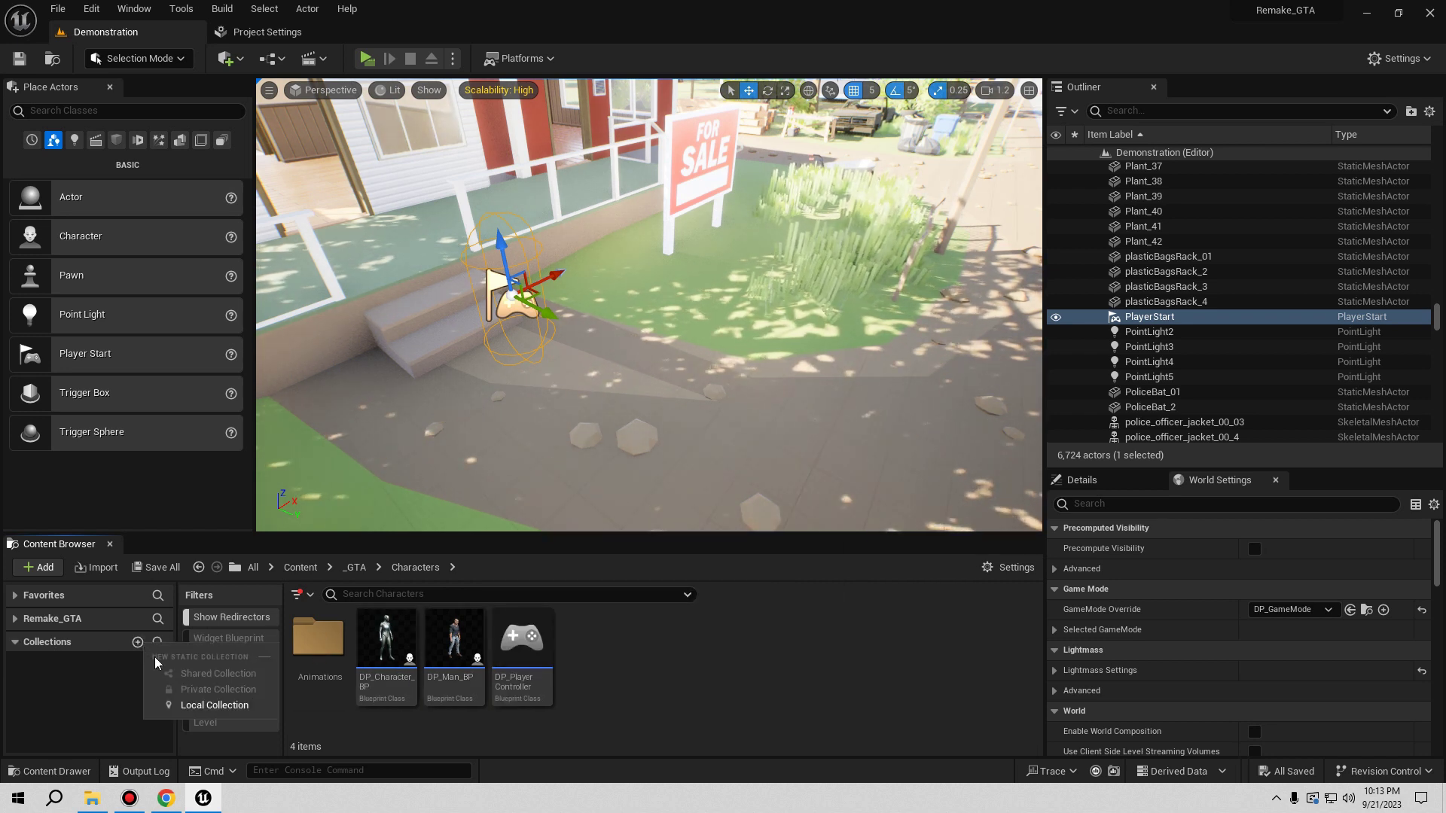
left_click(208, 706)
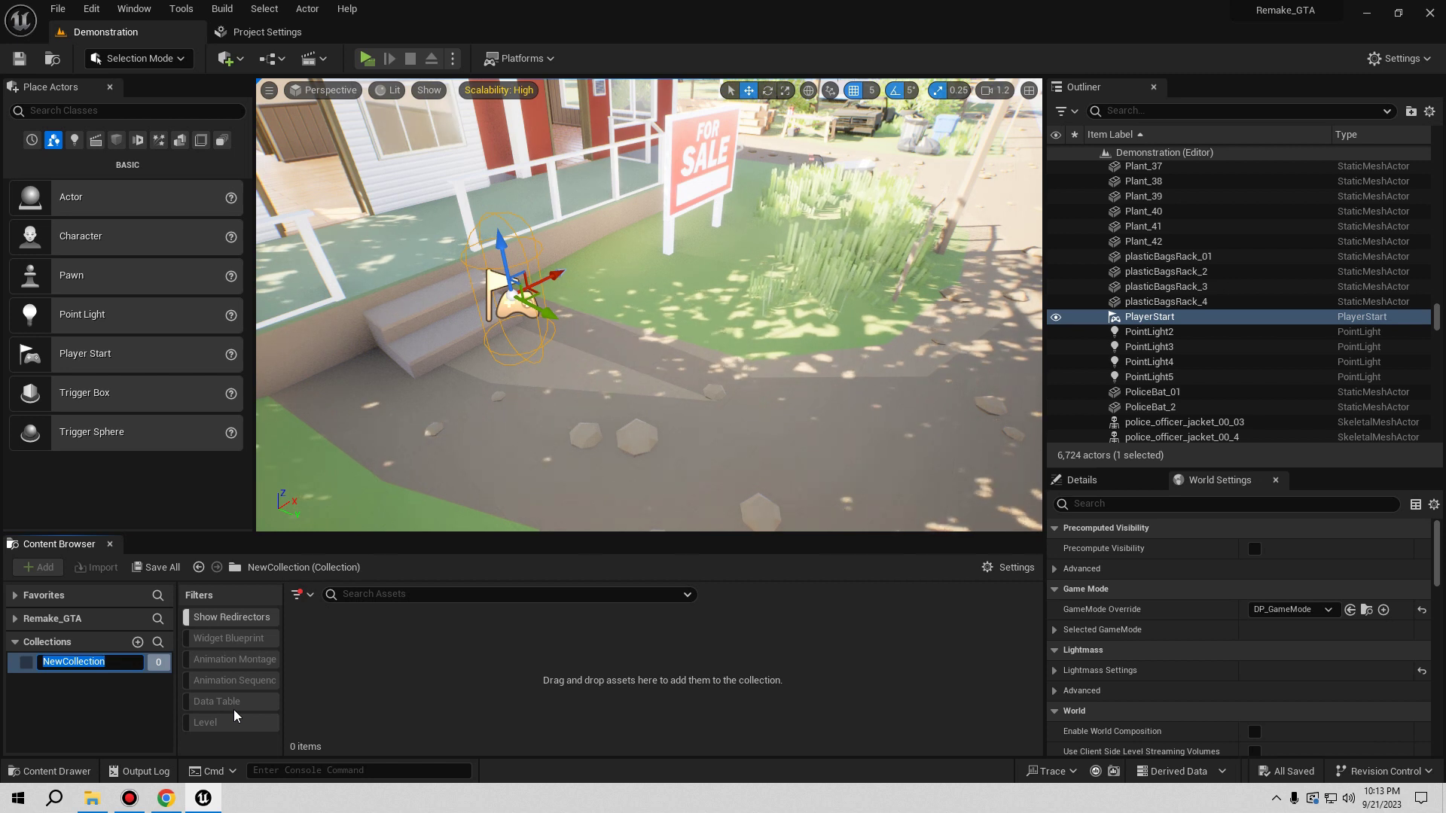
type("Important")
key("Return")
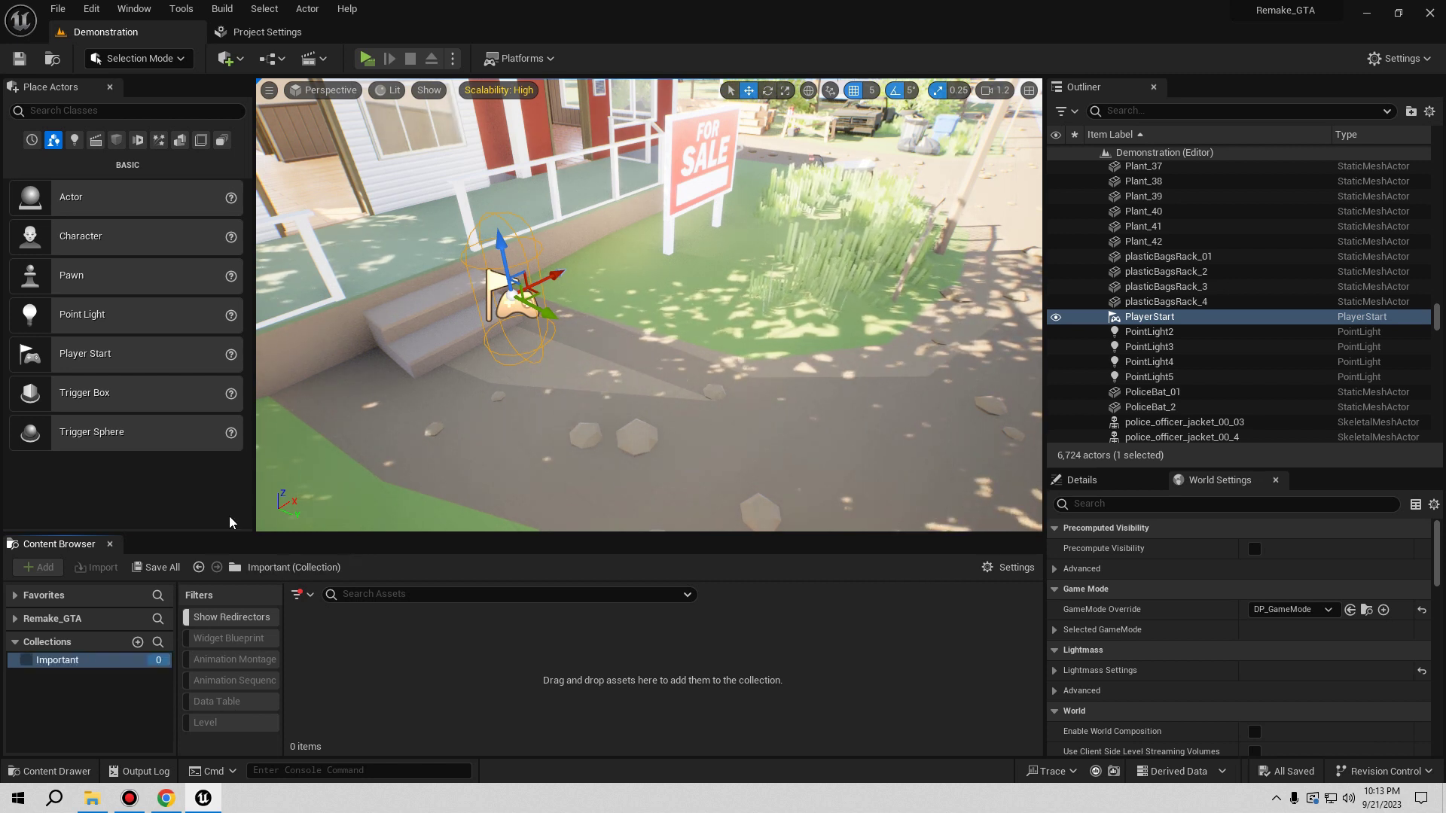
- Add DP_Man_BP from the Characters folder to the Important collection, check the collection's contents and return to the folder
left_click(198, 567)
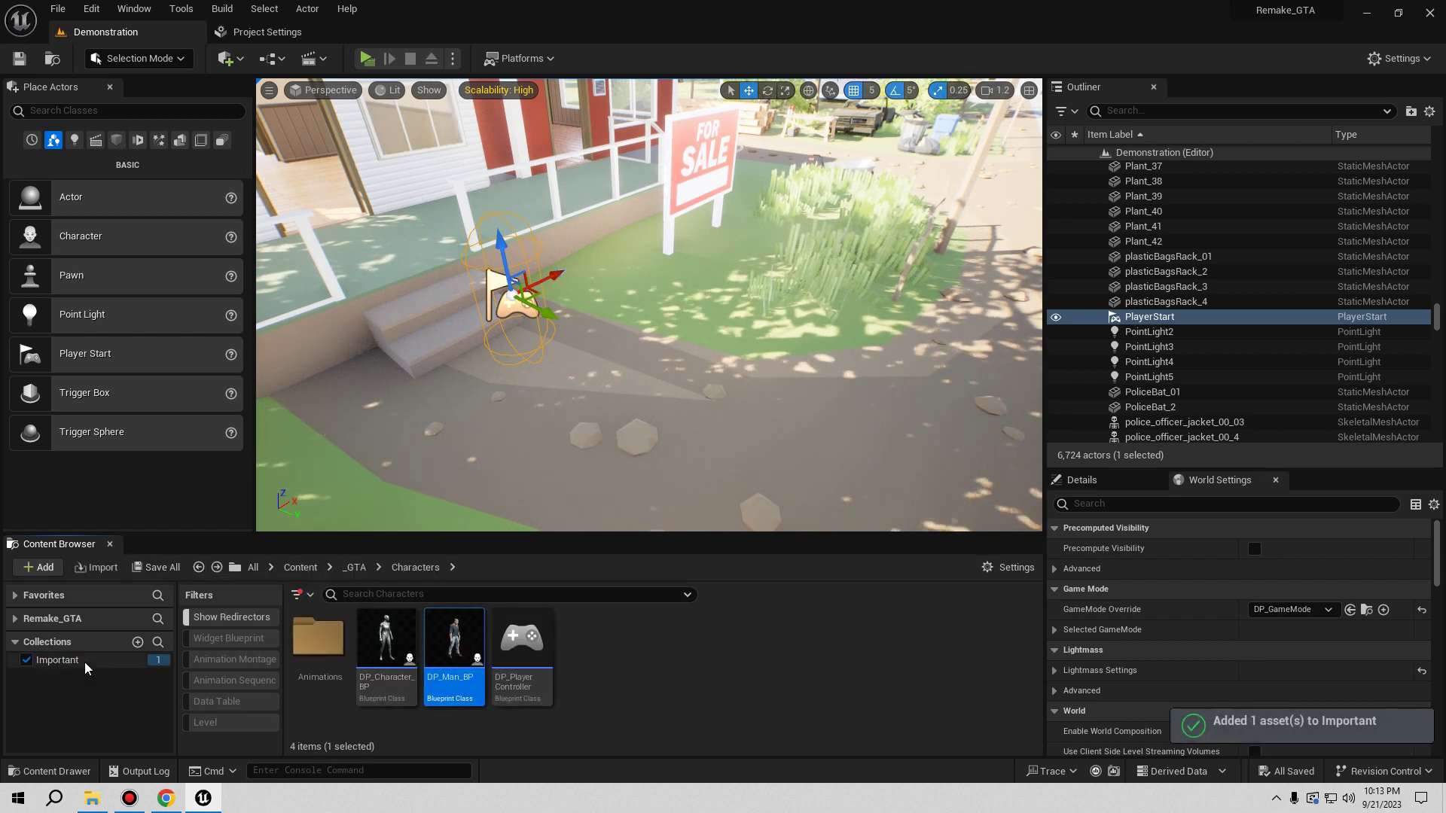
left_click(56, 663)
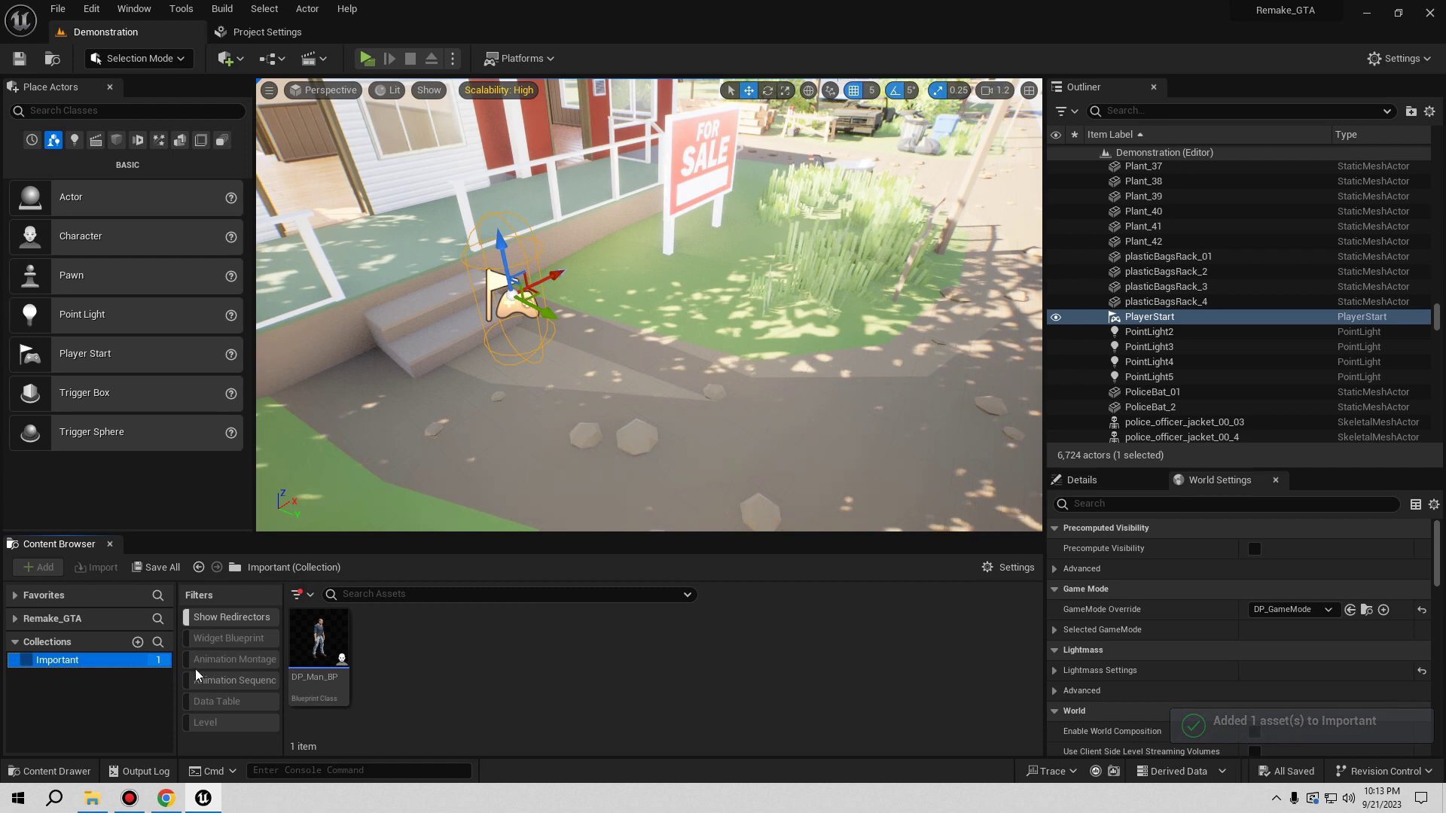
left_click(198, 567)
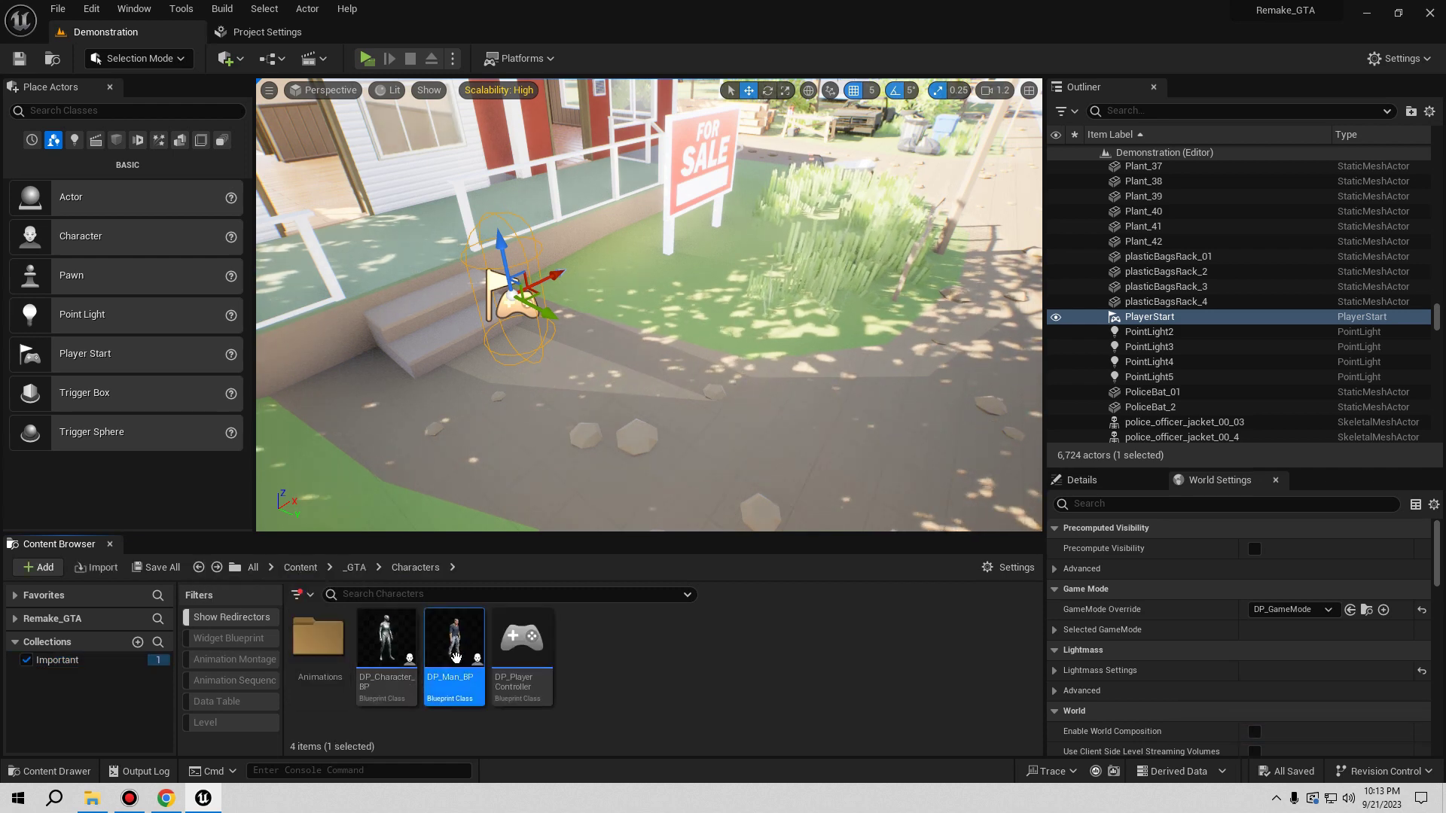
- Add DP_Character_BP to the Important collection and display the collection's contents
left_click(385, 655)
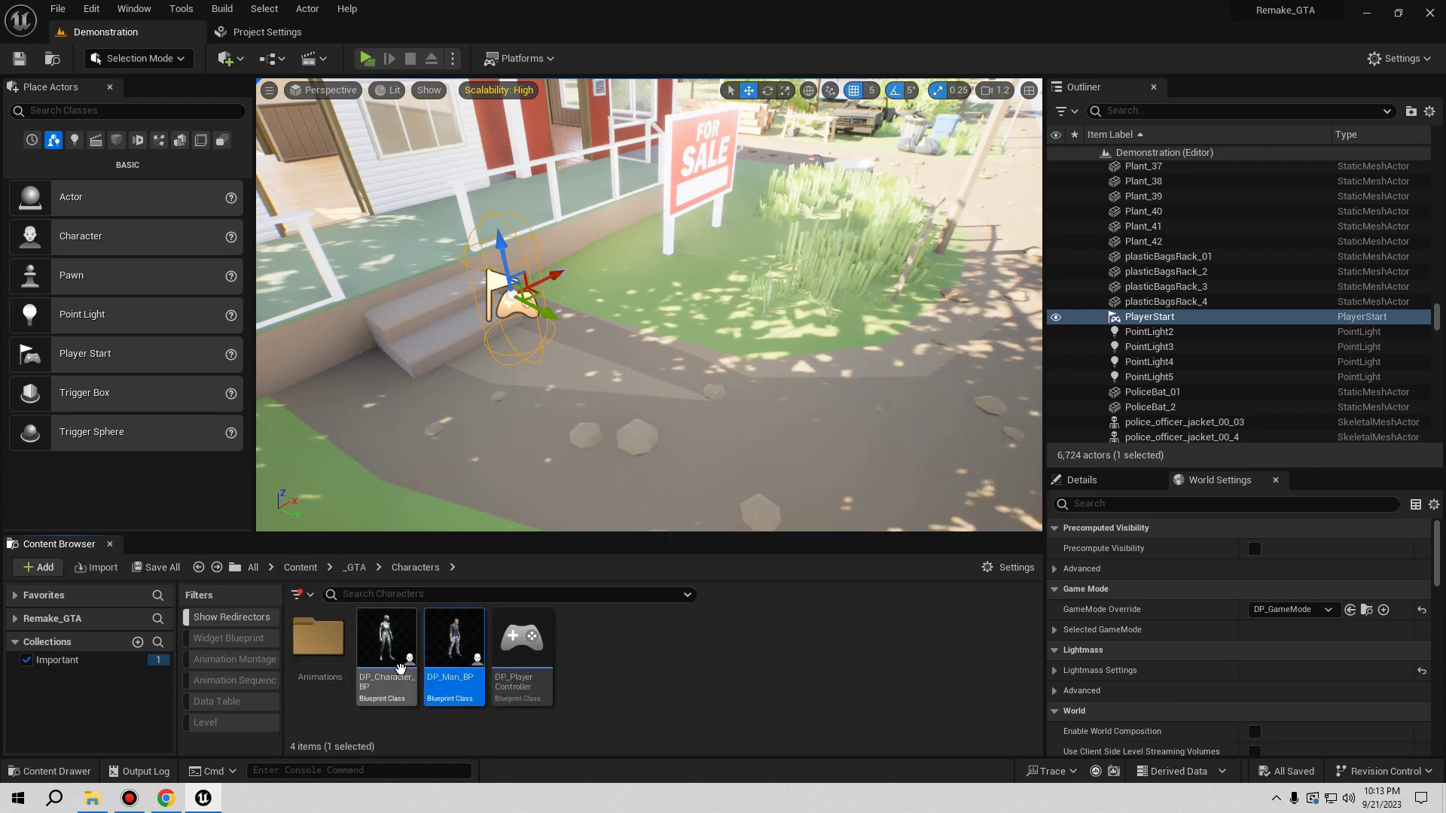
left_click(27, 661)
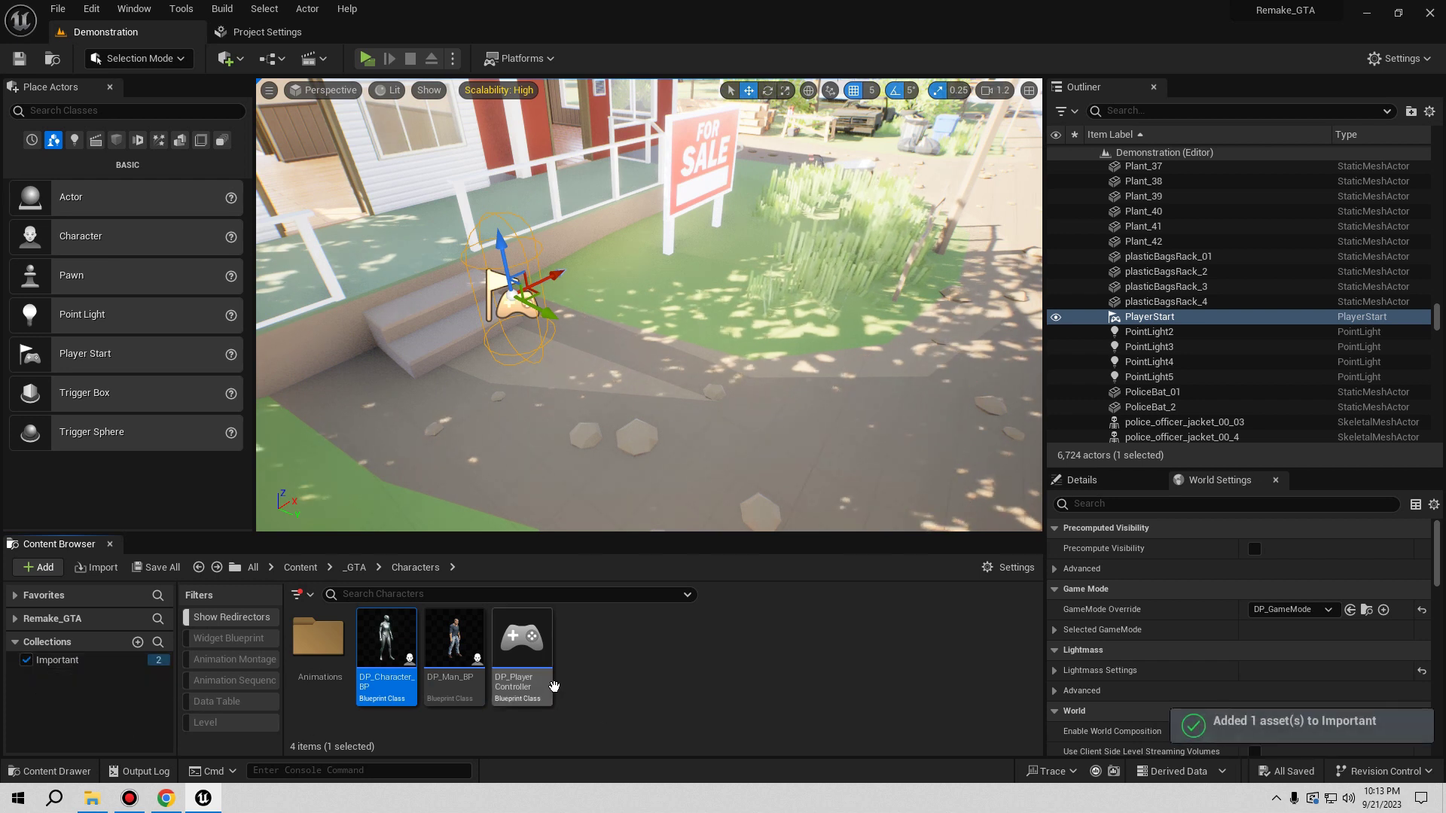
left_click(354, 567)
scroll(635, 671, "down", 2)
scroll(452, 648, "up", 2)
left_click(79, 660)
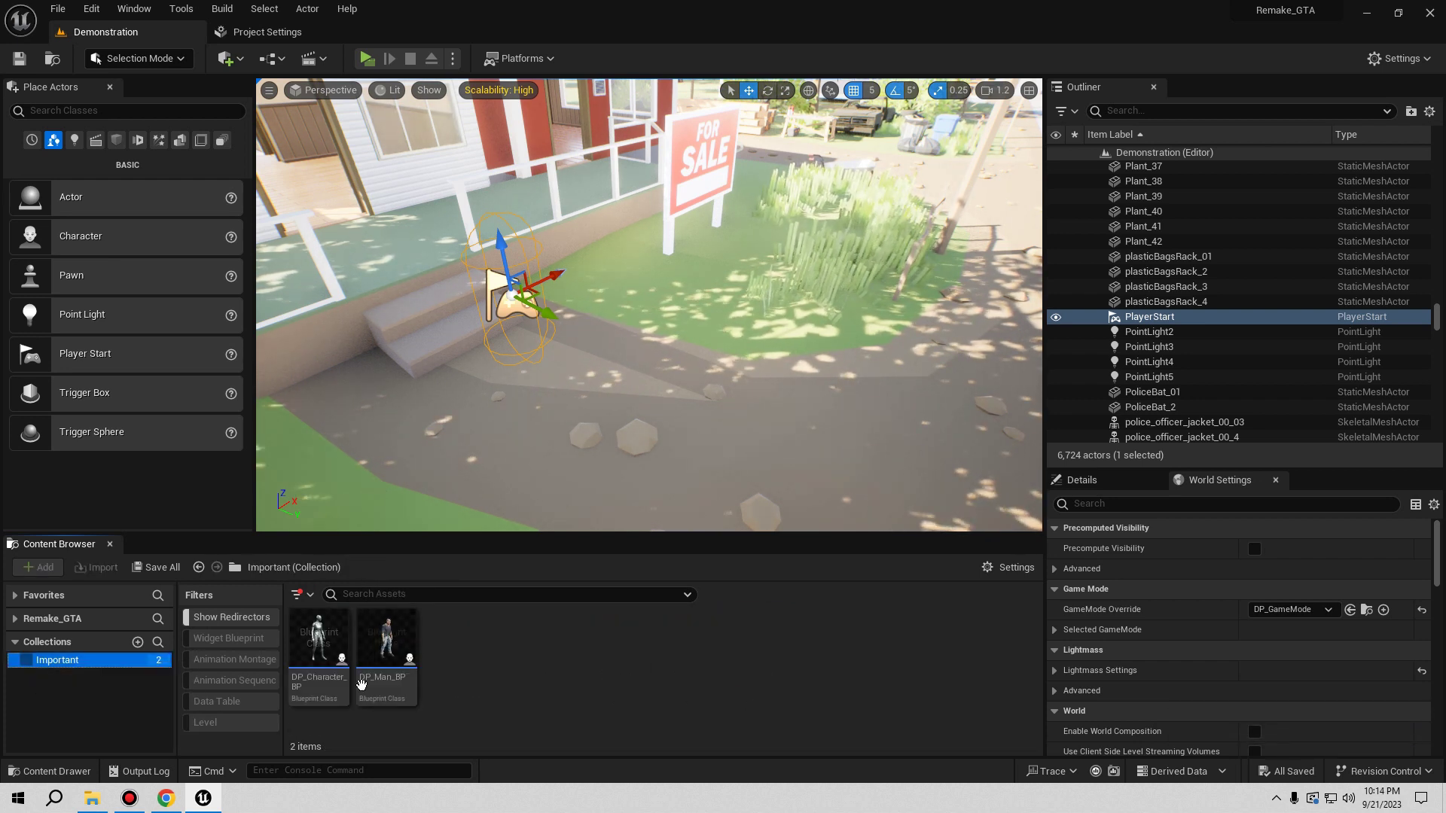
- Open DP_Man_BP, inspect its Feet and Mesh components in the blueprint's viewport, and return to the Demonstration level
double_click(387, 643)
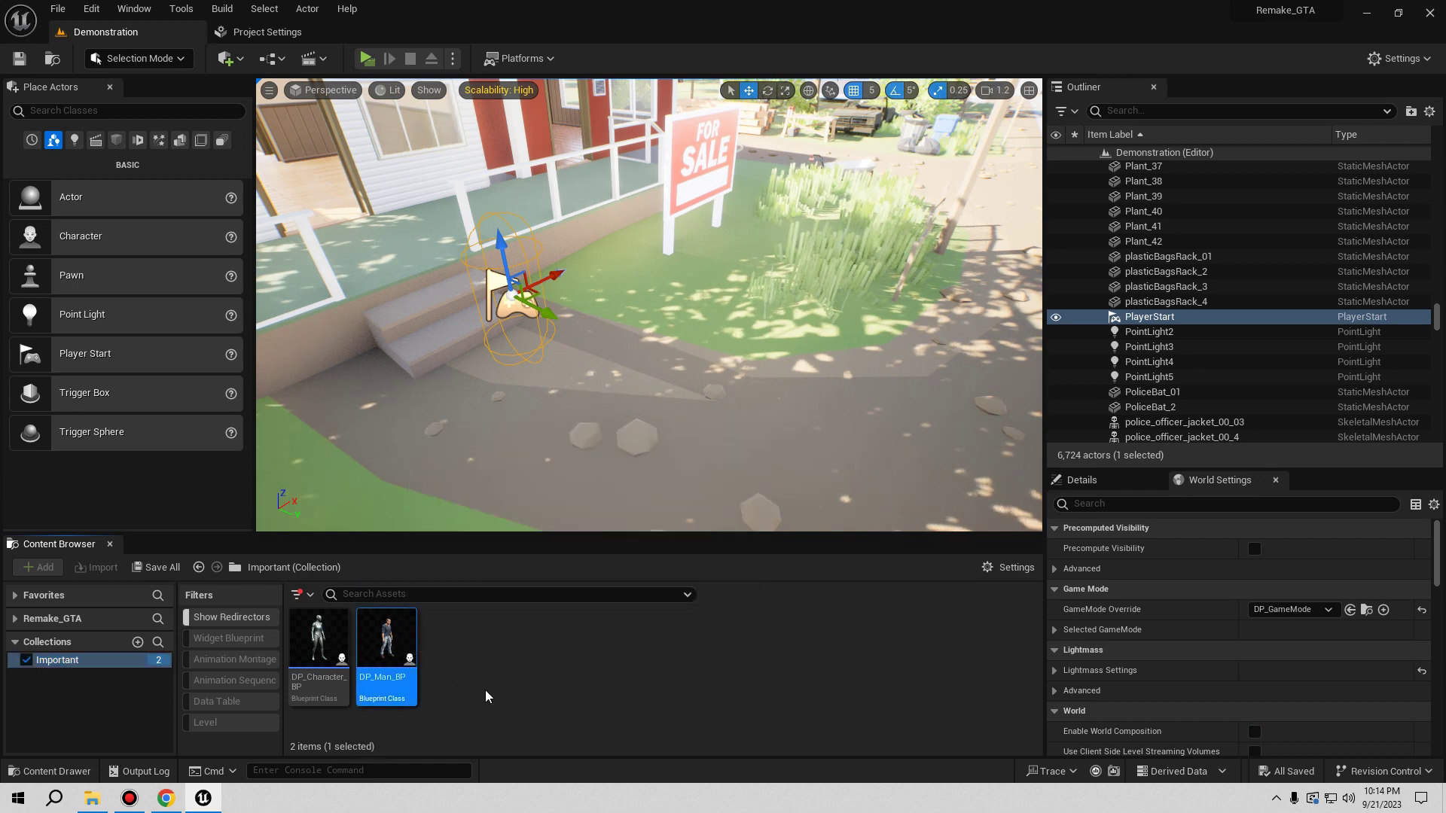
scroll(738, 440, "down", 4)
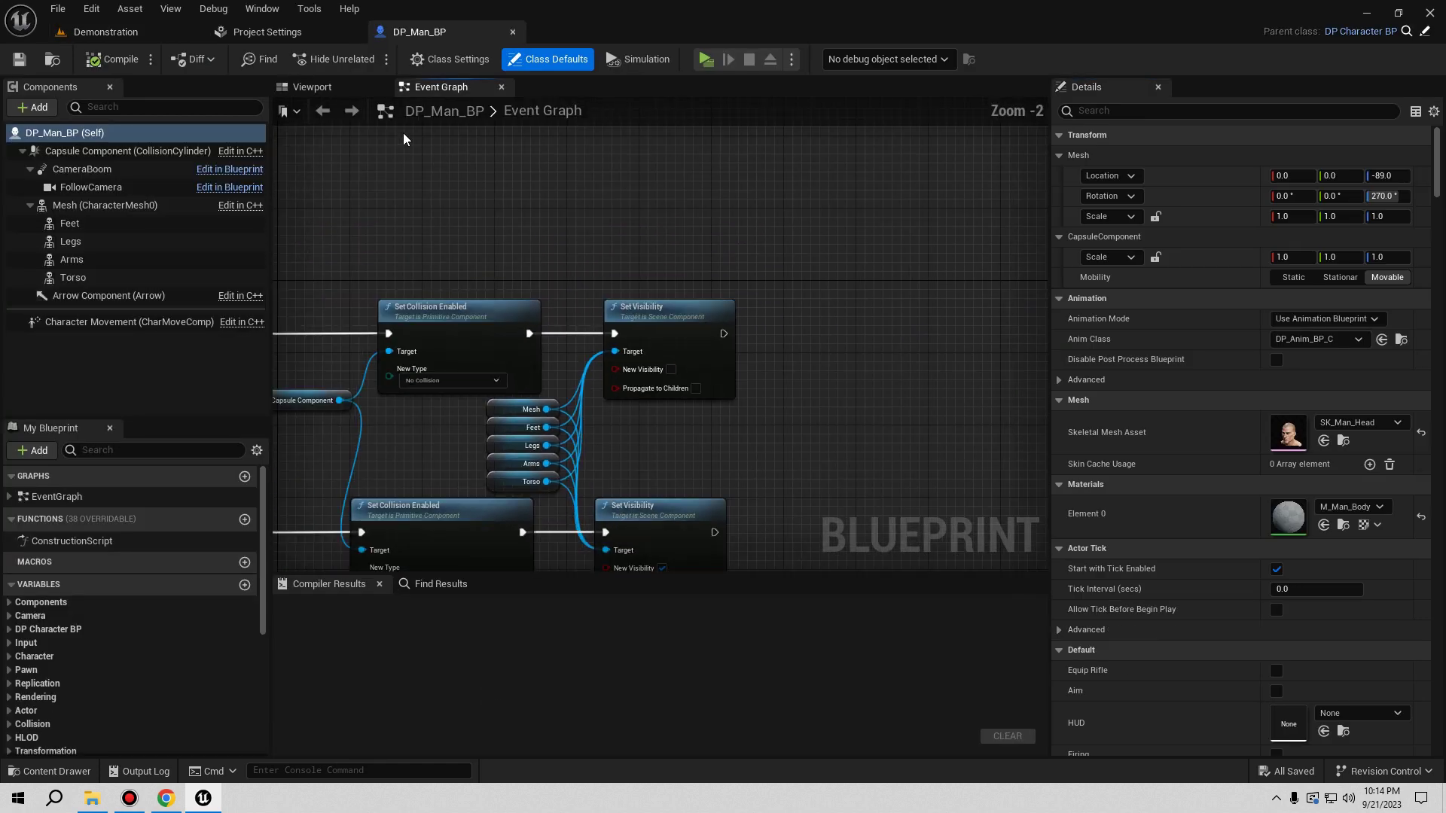
left_click(331, 88)
left_click(88, 223)
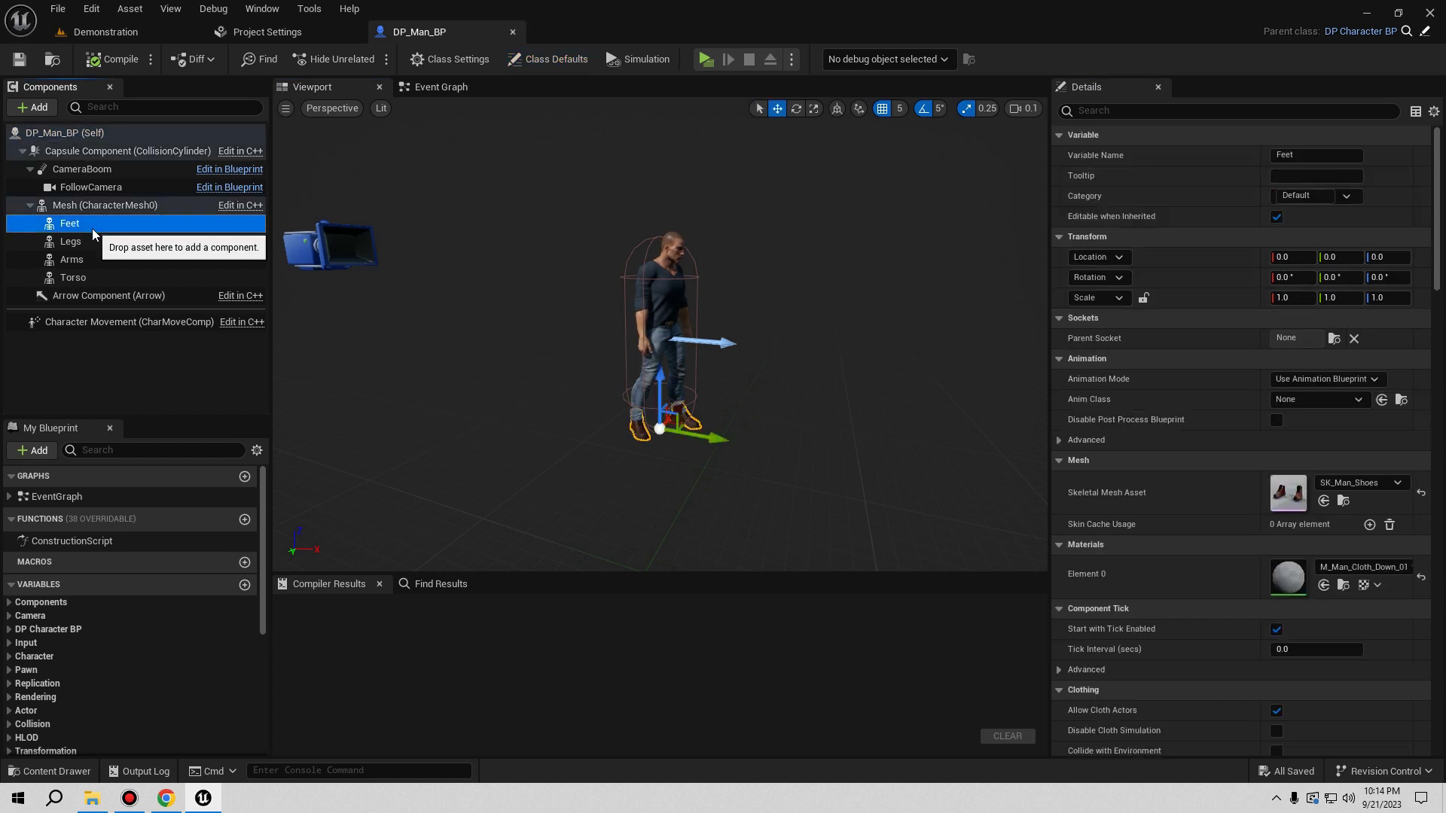
left_click(79, 205)
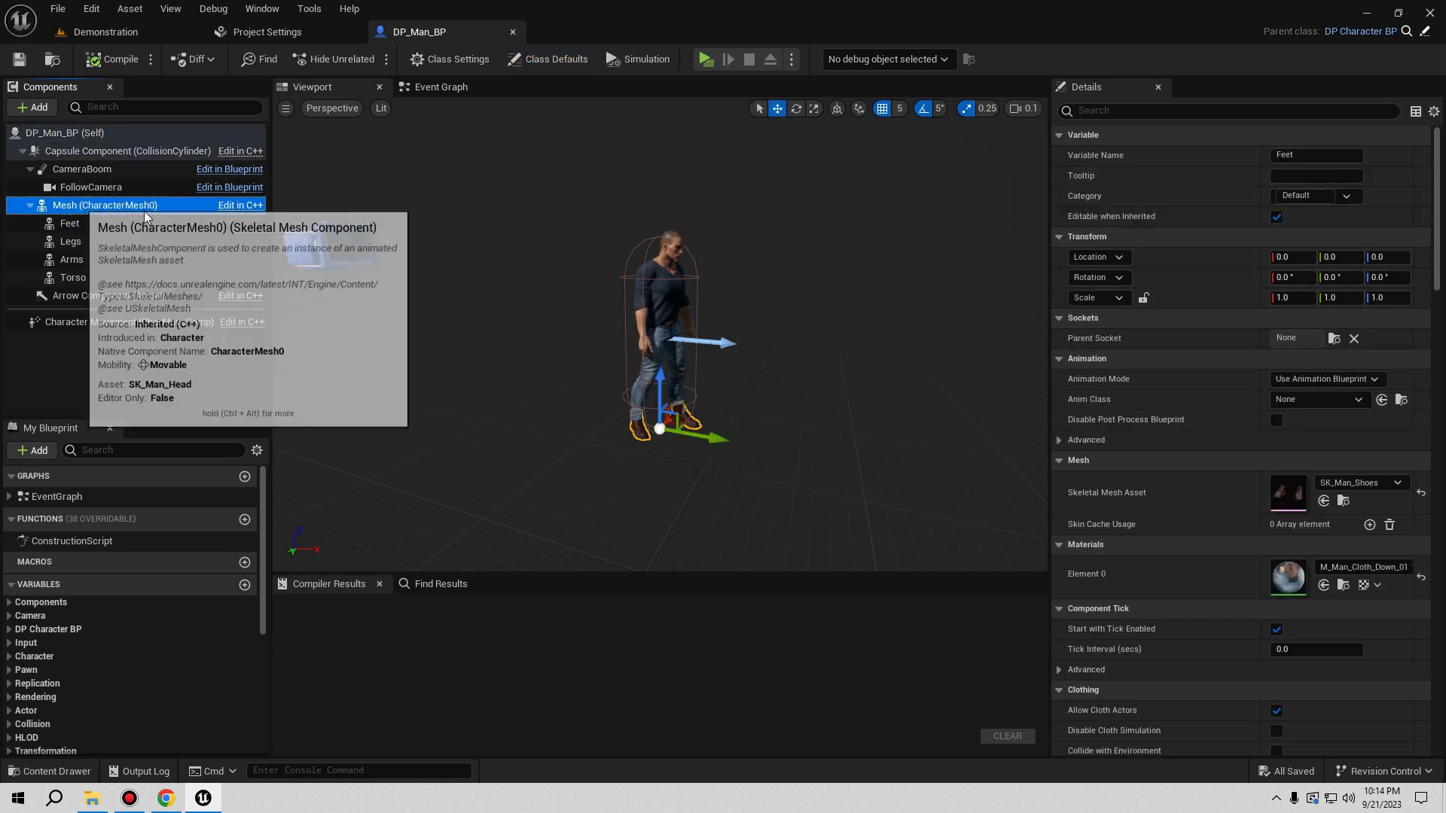
left_click(177, 35)
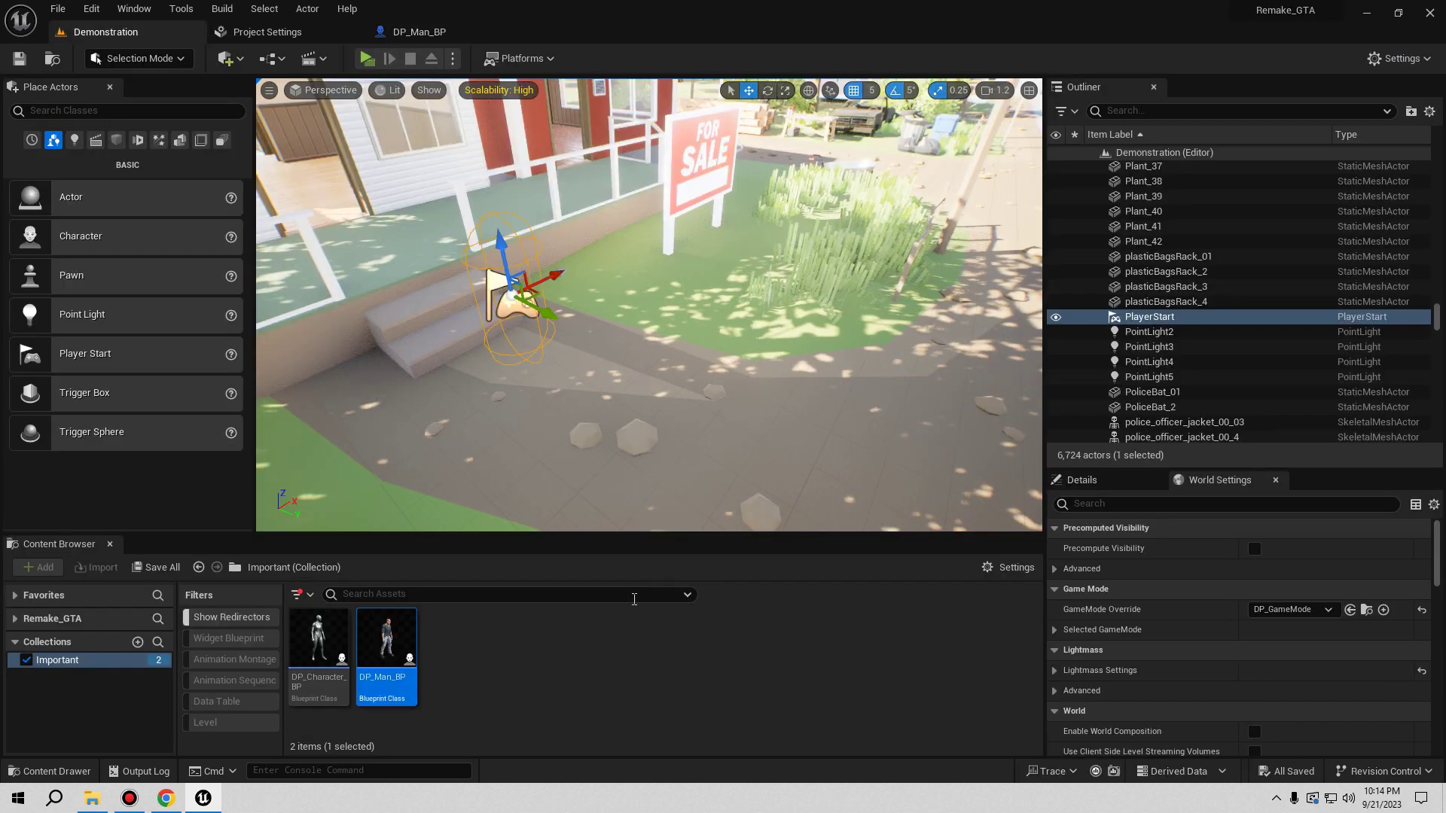
- Expand the Remake_GTA folder tree and open the Mesh folder under SCK_Casual01's Mannequin and Character folders
right_click(391, 644)
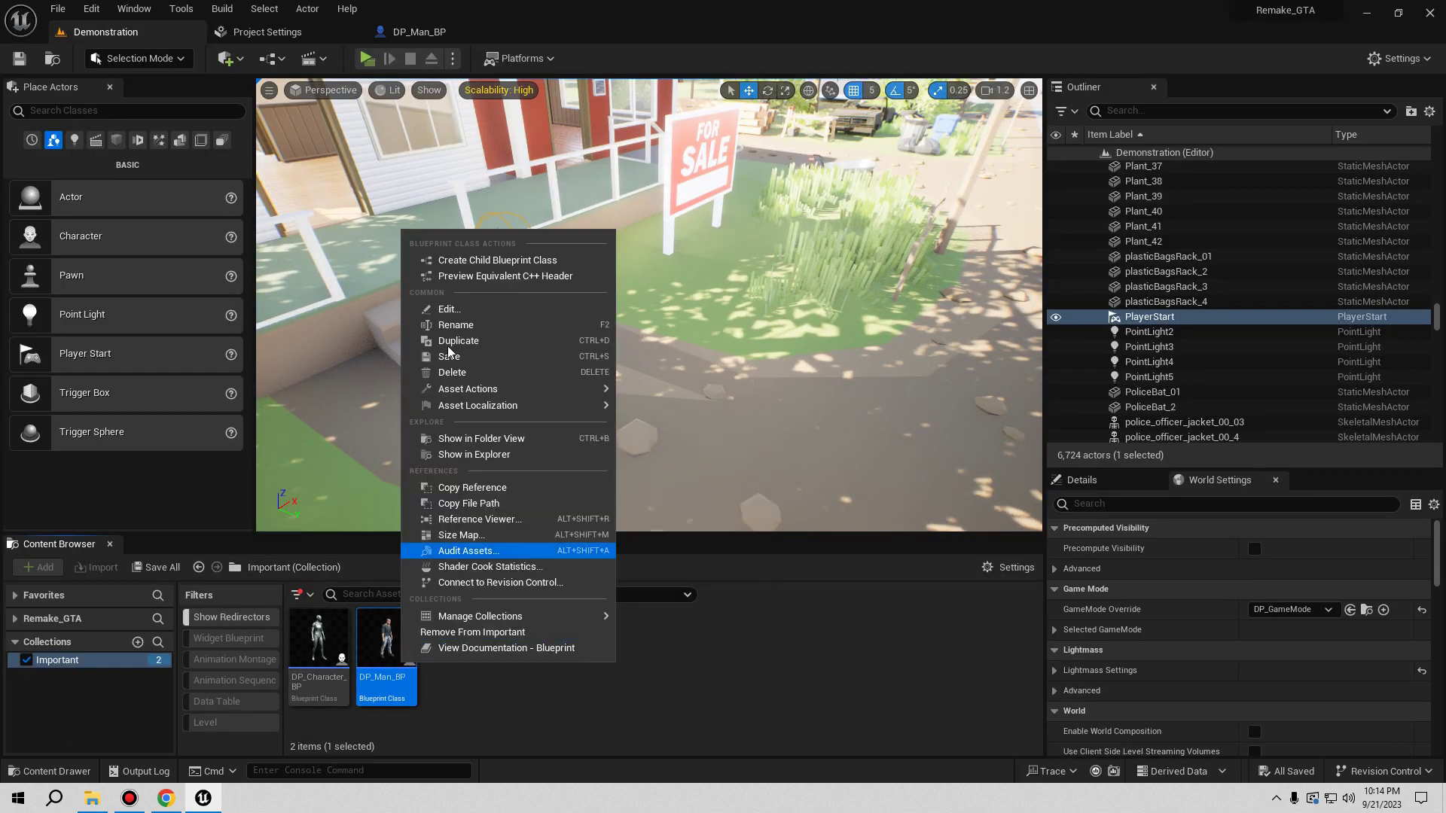
left_click(17, 621)
left_click(15, 618)
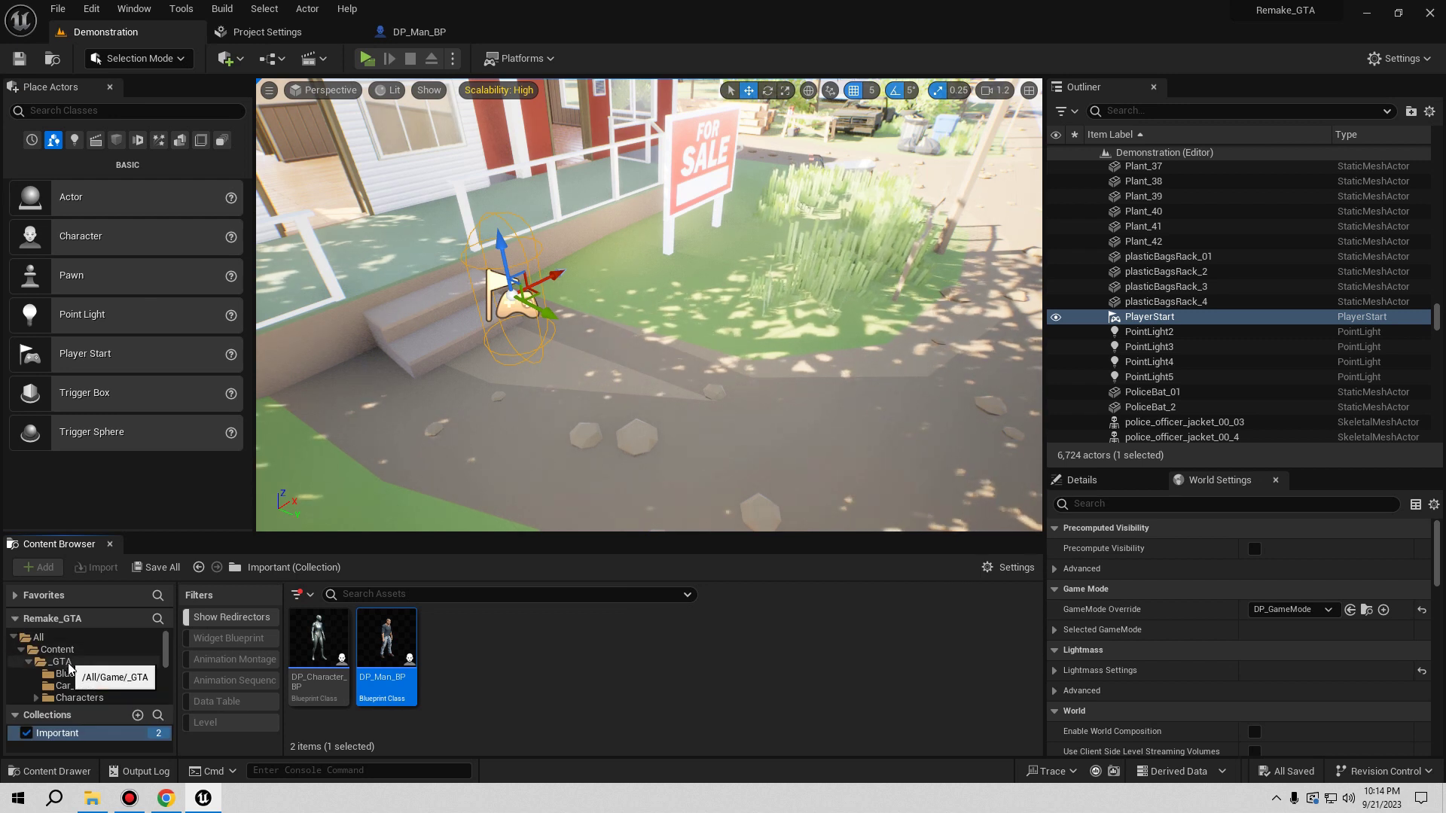
scroll(34, 661, "down", 2)
left_click(29, 638)
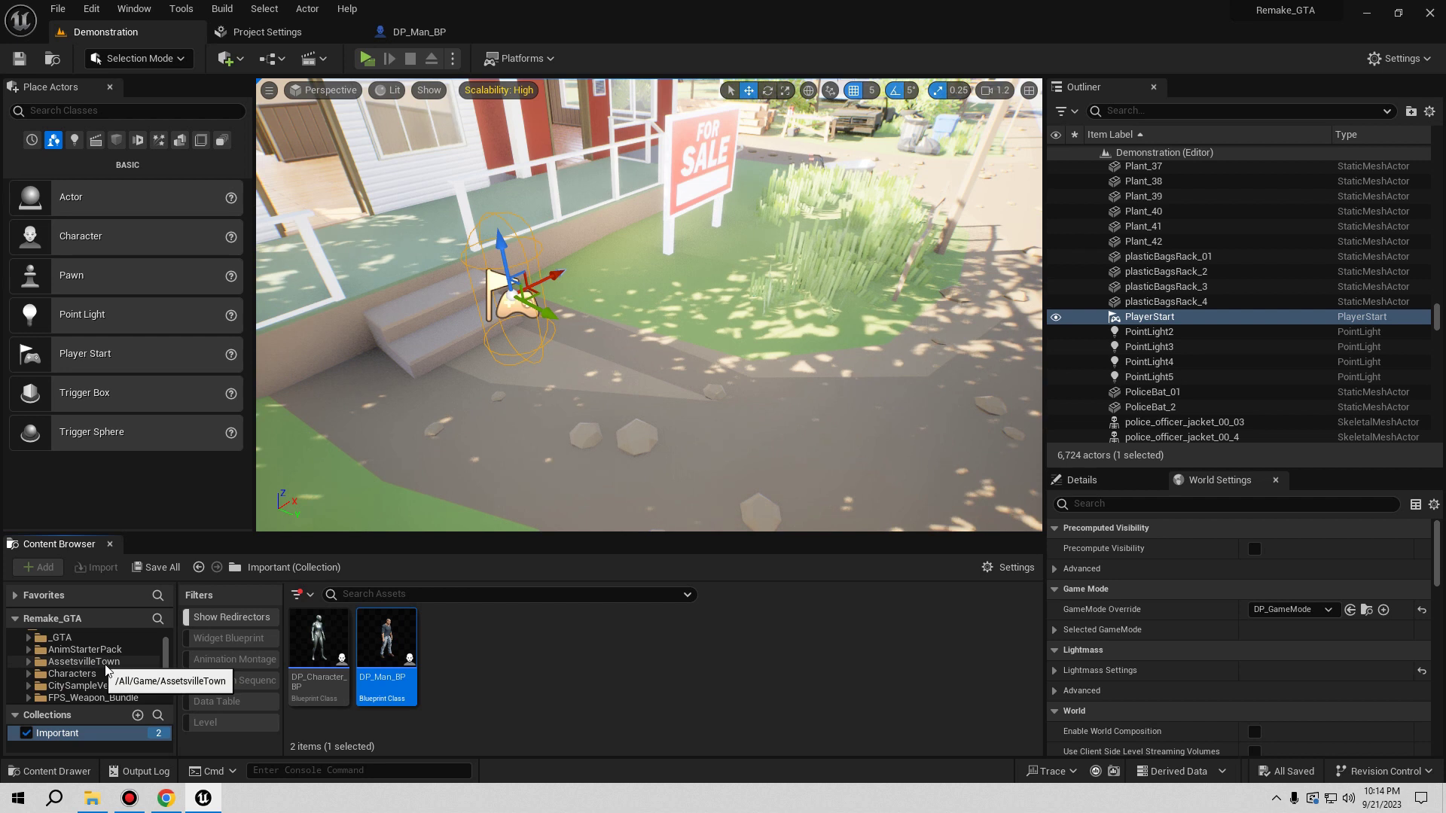
scroll(98, 678, "down", 2)
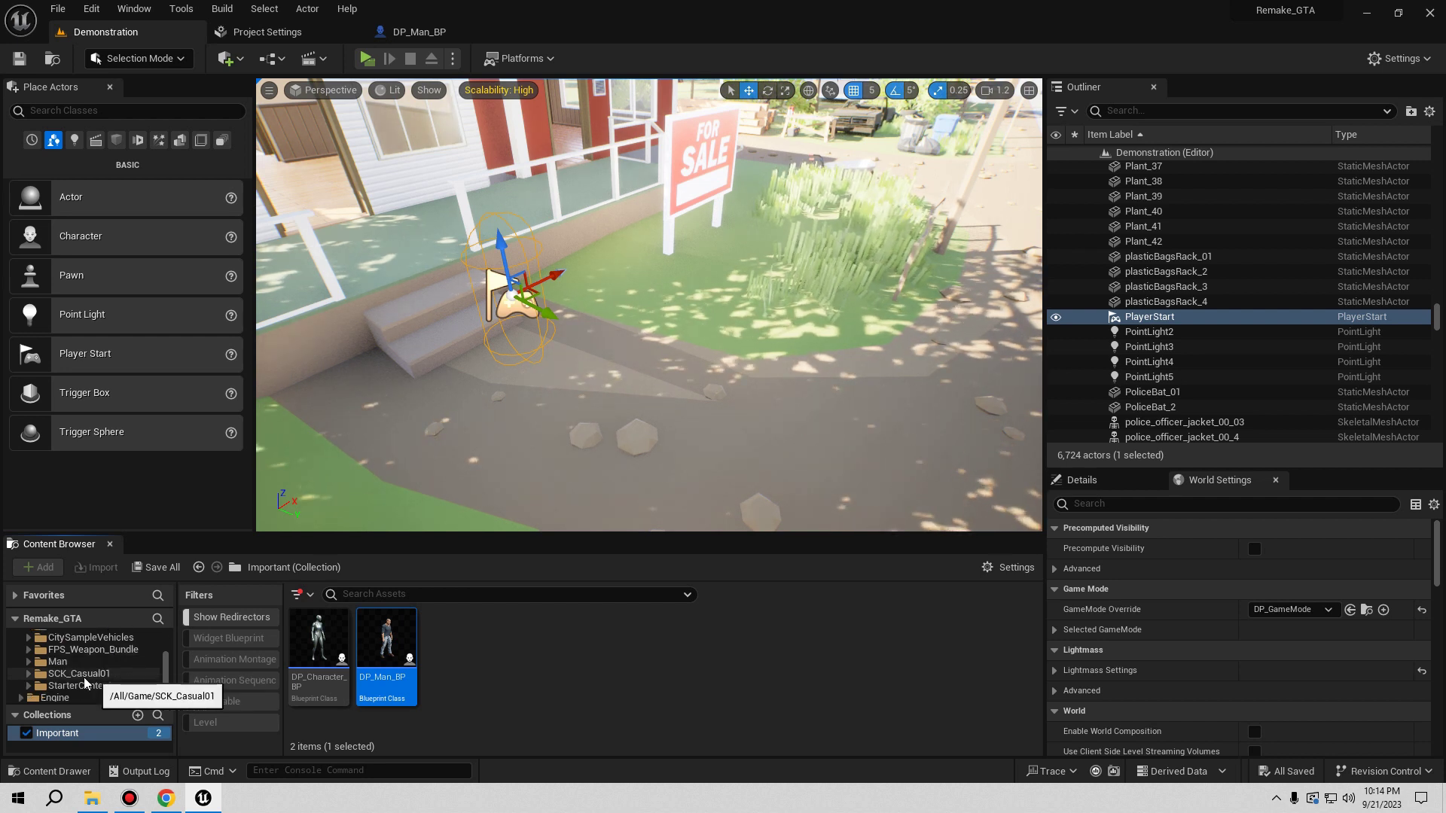
left_click(80, 674)
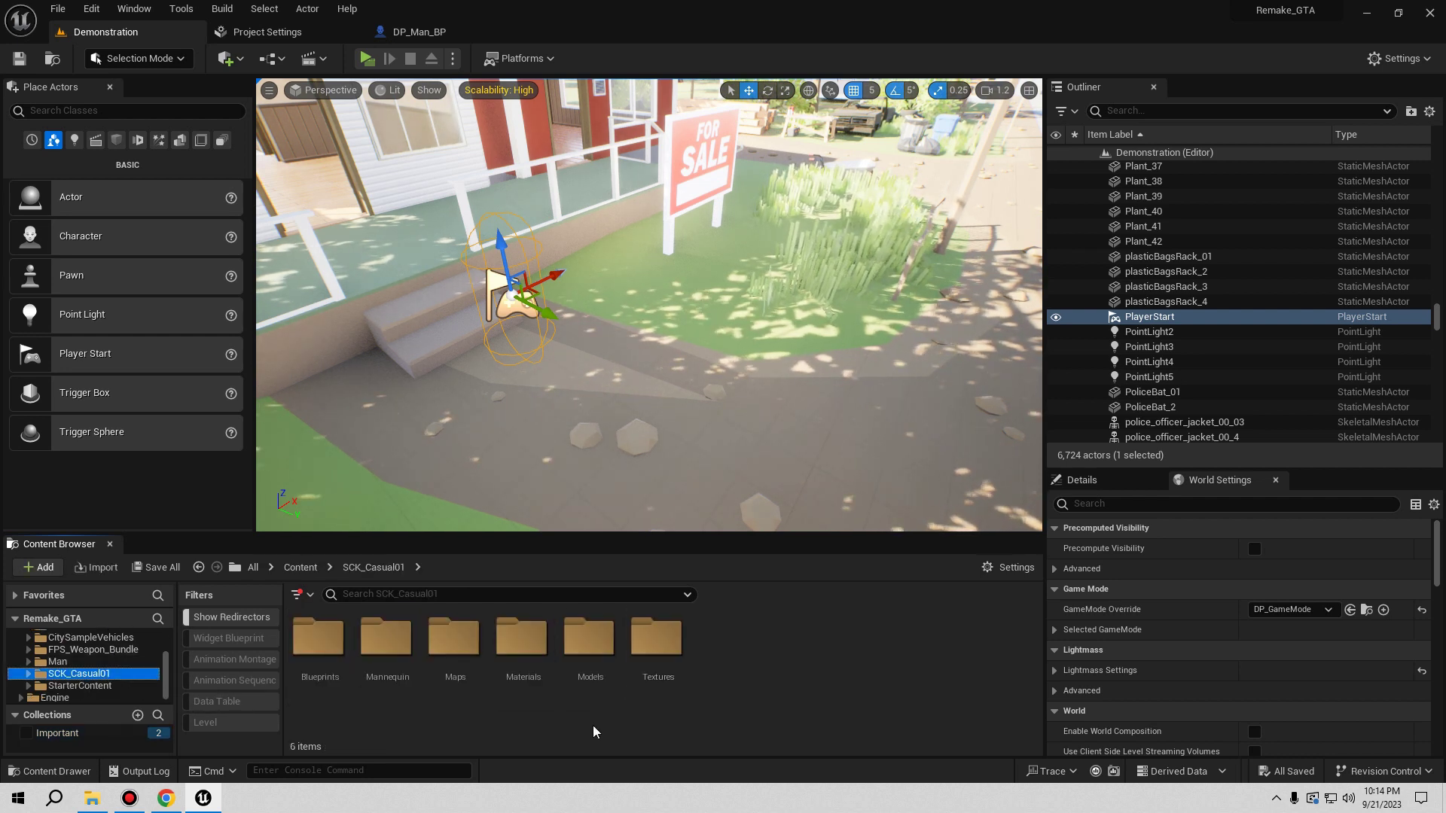
double_click(387, 640)
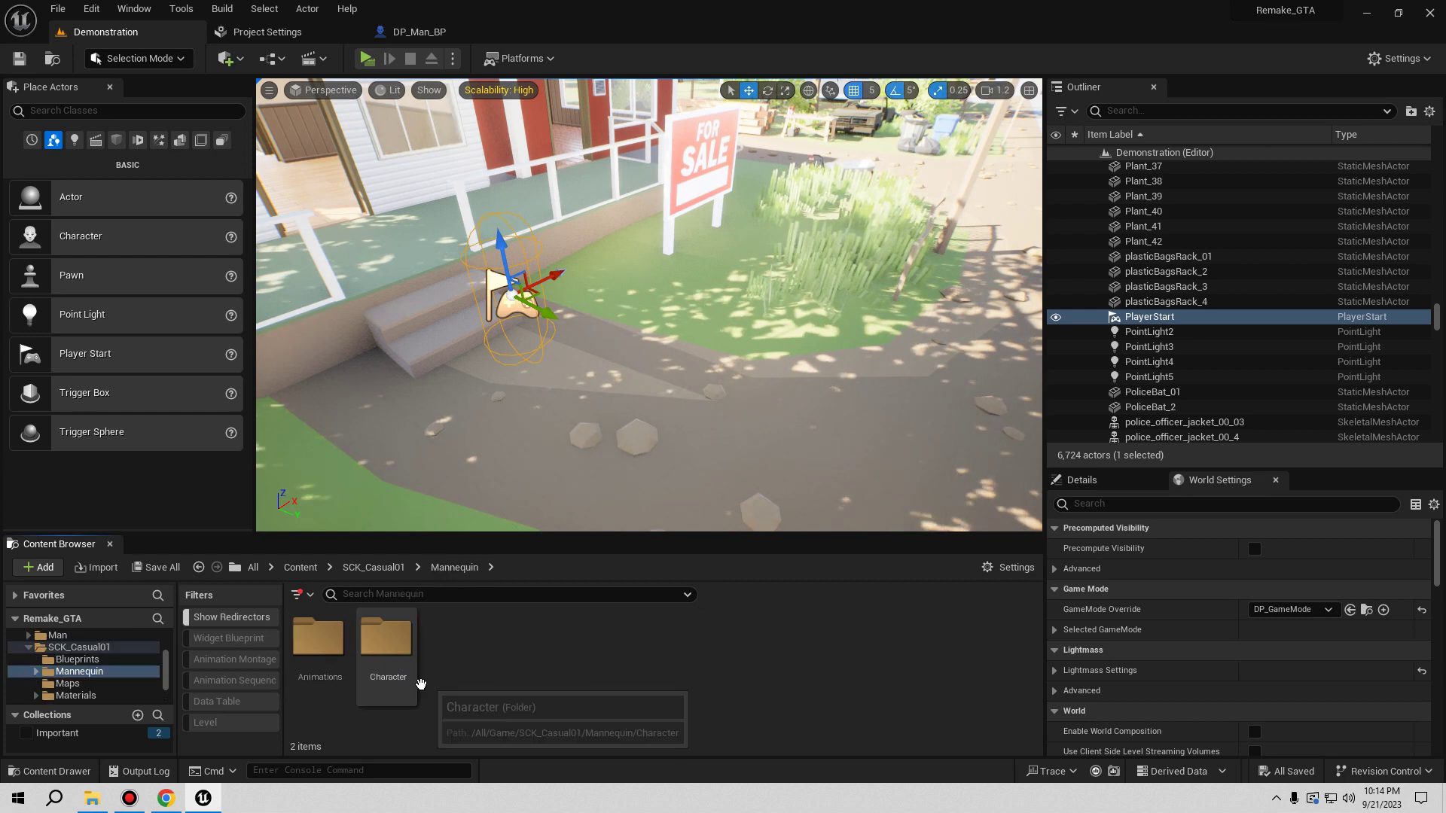
double_click(395, 655)
double_click(387, 640)
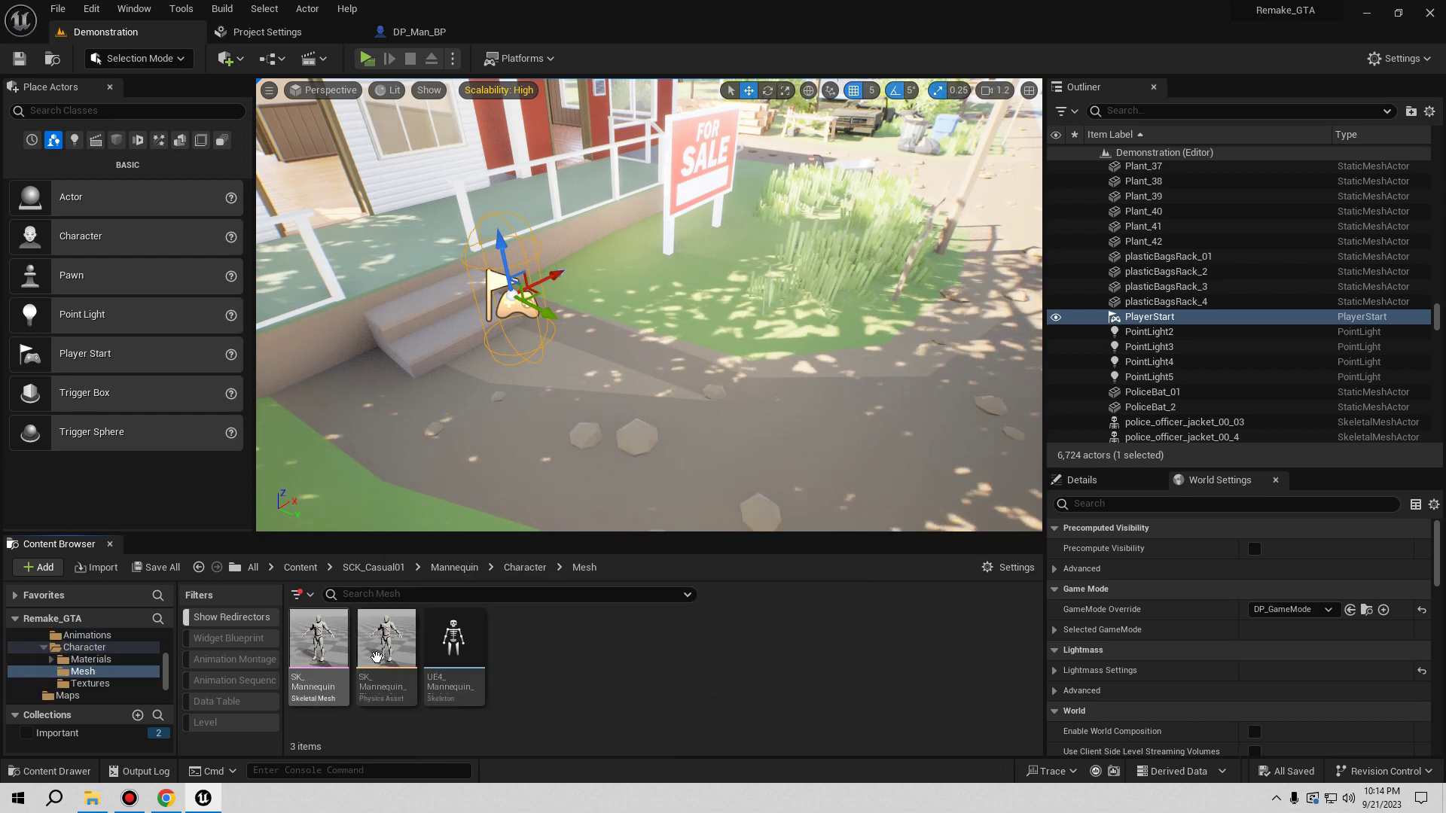
- Delete the UE4_Mannequin_Skeleton asset, replacing its references with the DP_Main_Character skeleton
left_click(483, 664)
key("Delete")
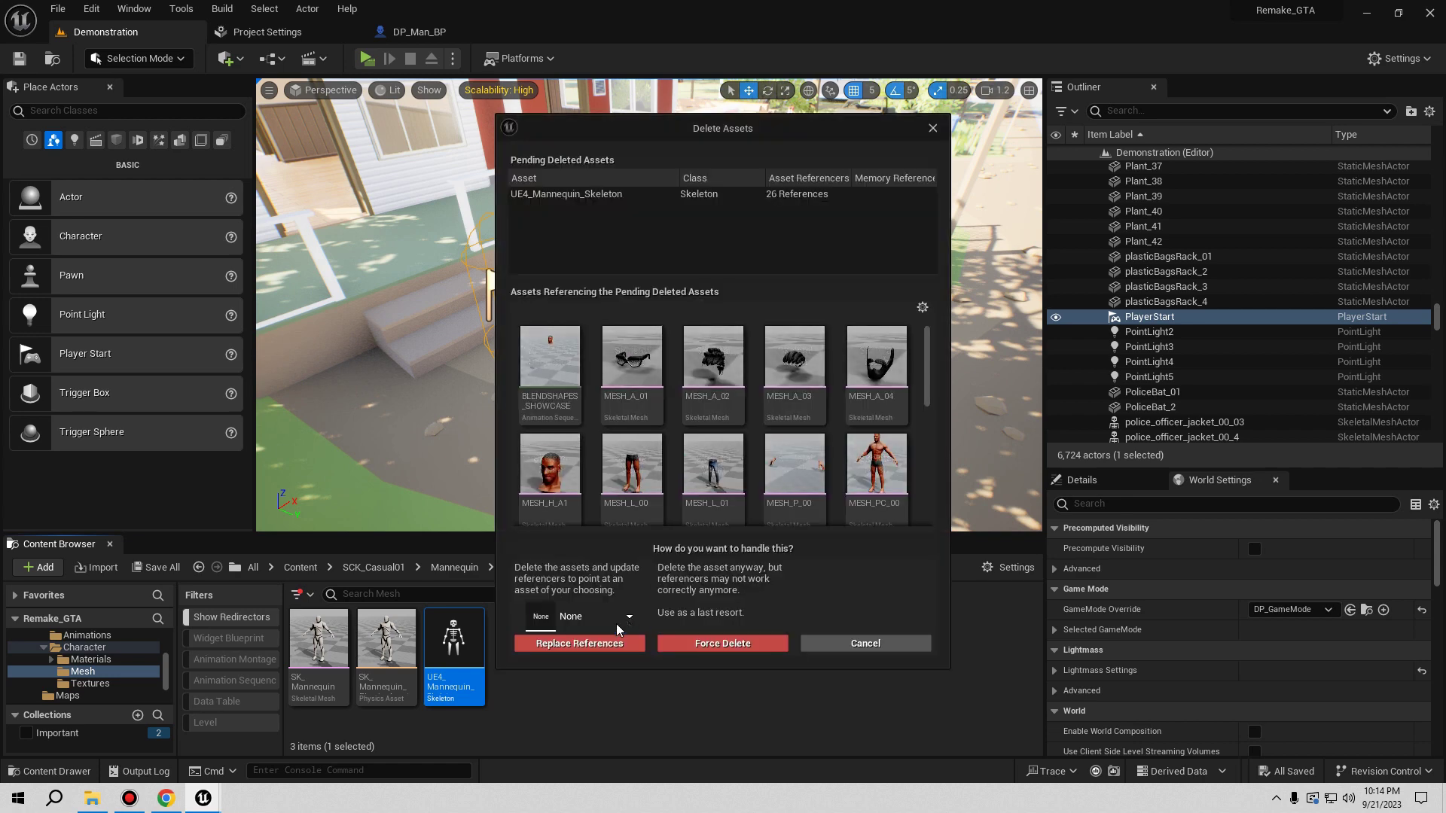
left_click(611, 616)
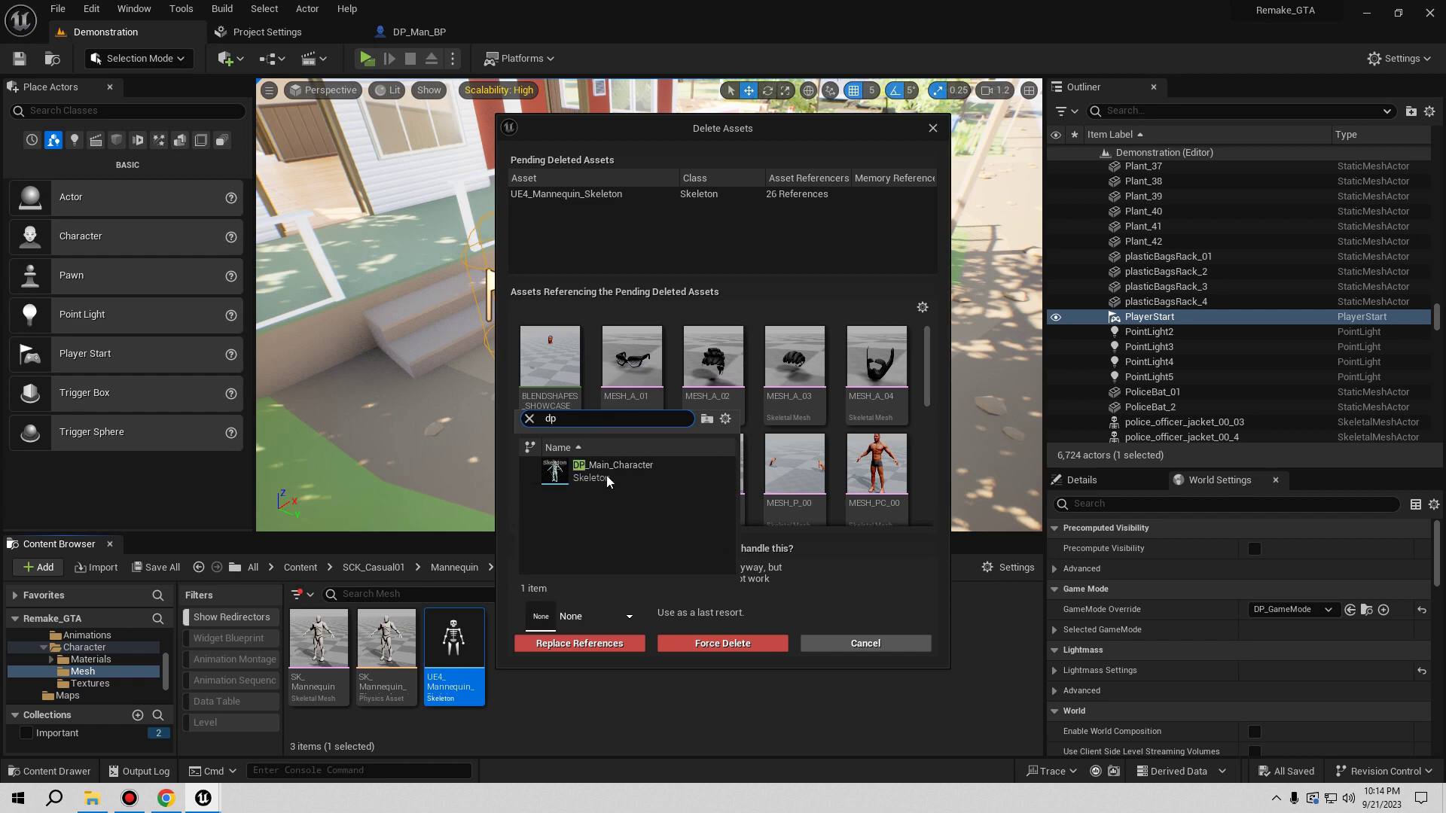
left_click(607, 474)
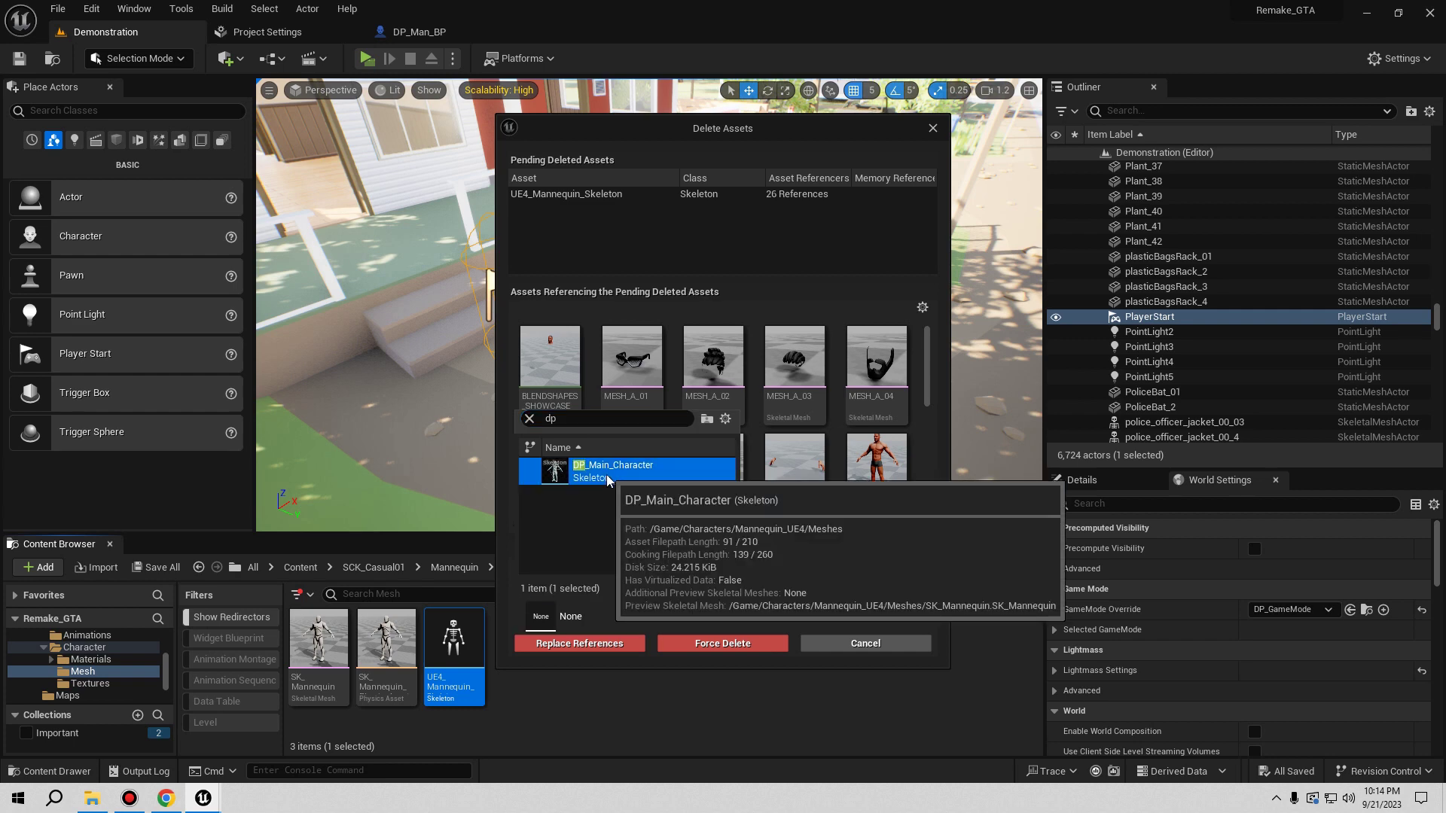
left_click(588, 644)
left_click(829, 427)
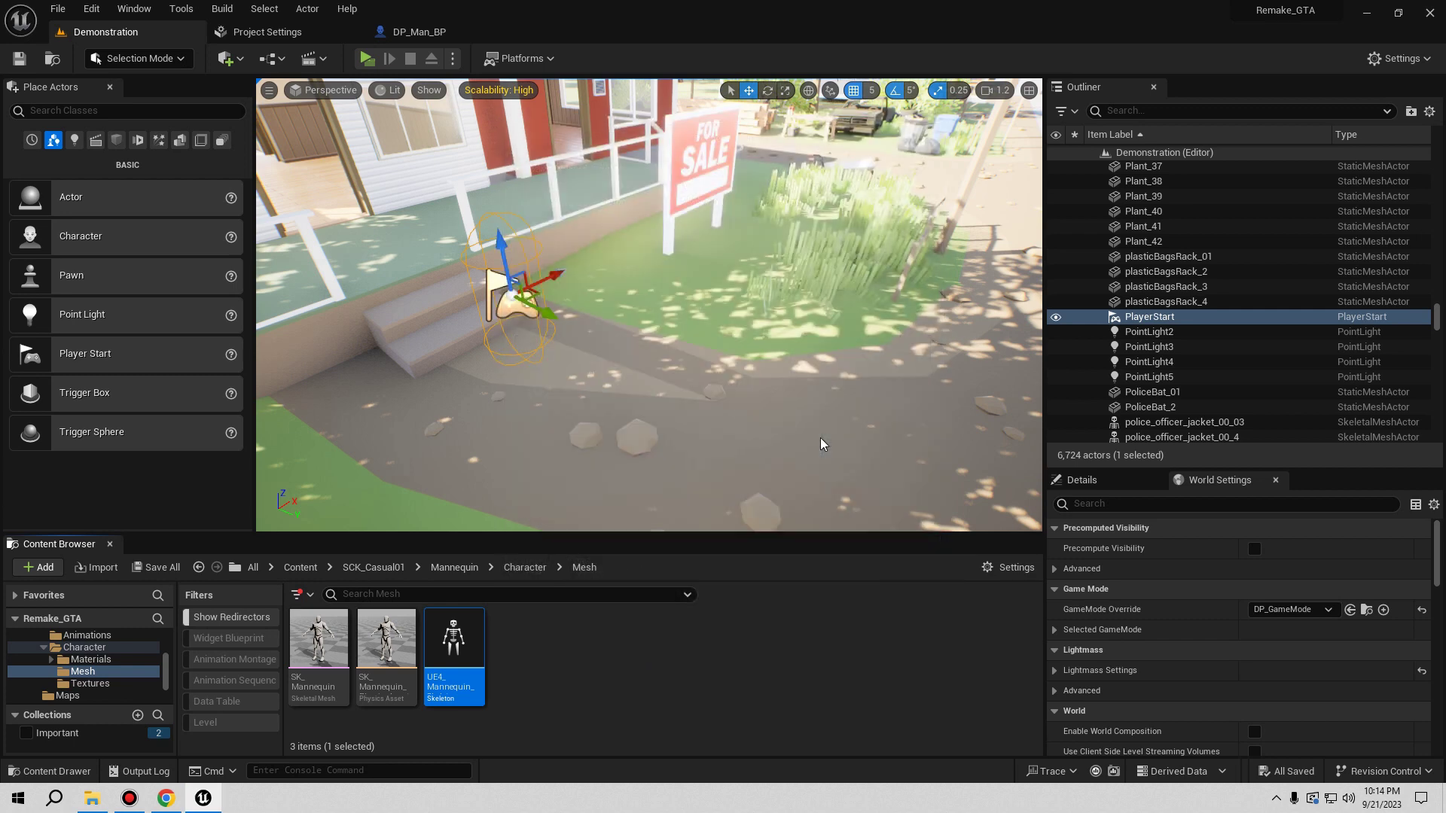
left_click(739, 569)
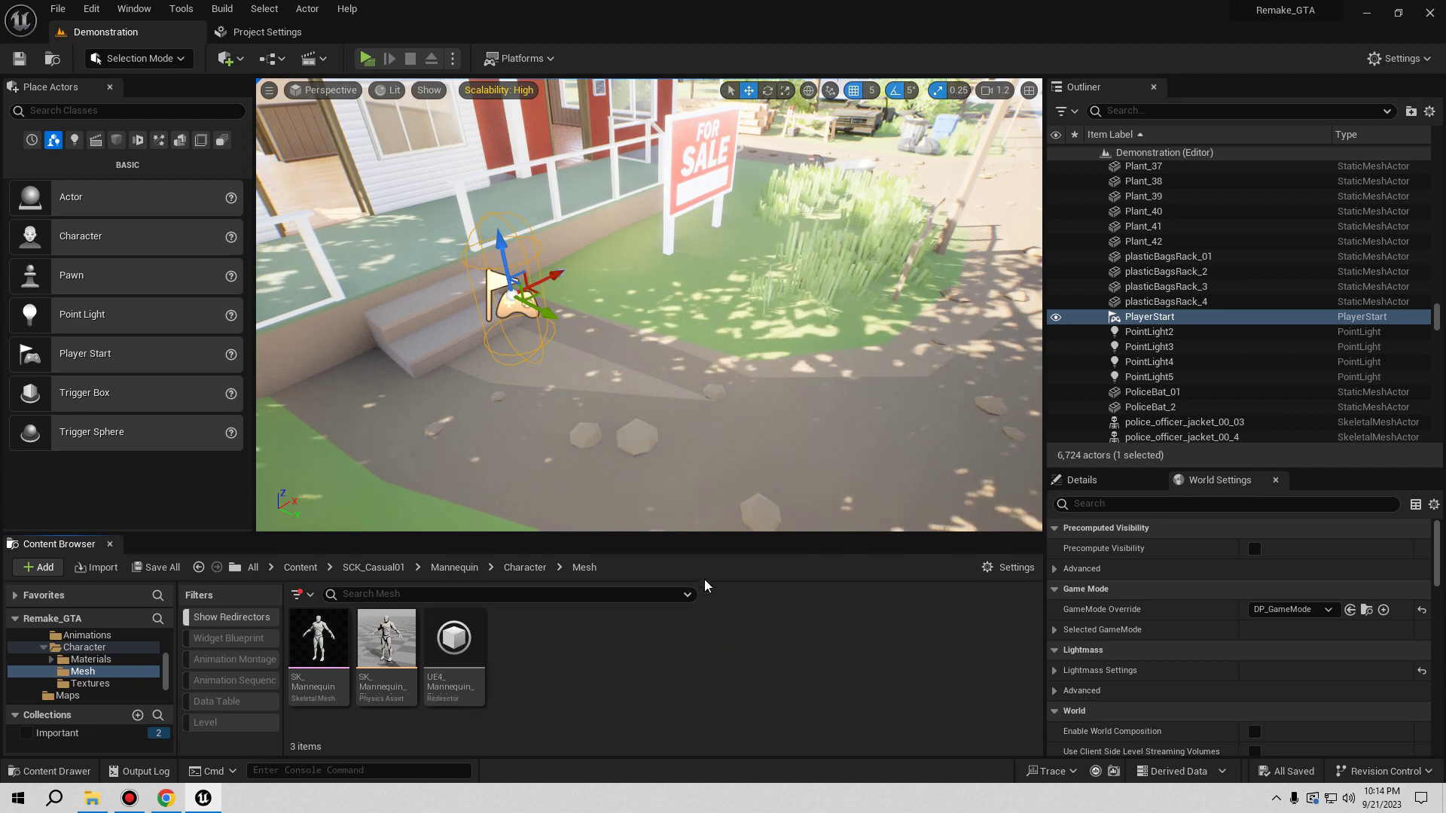
mouse_move(463, 641)
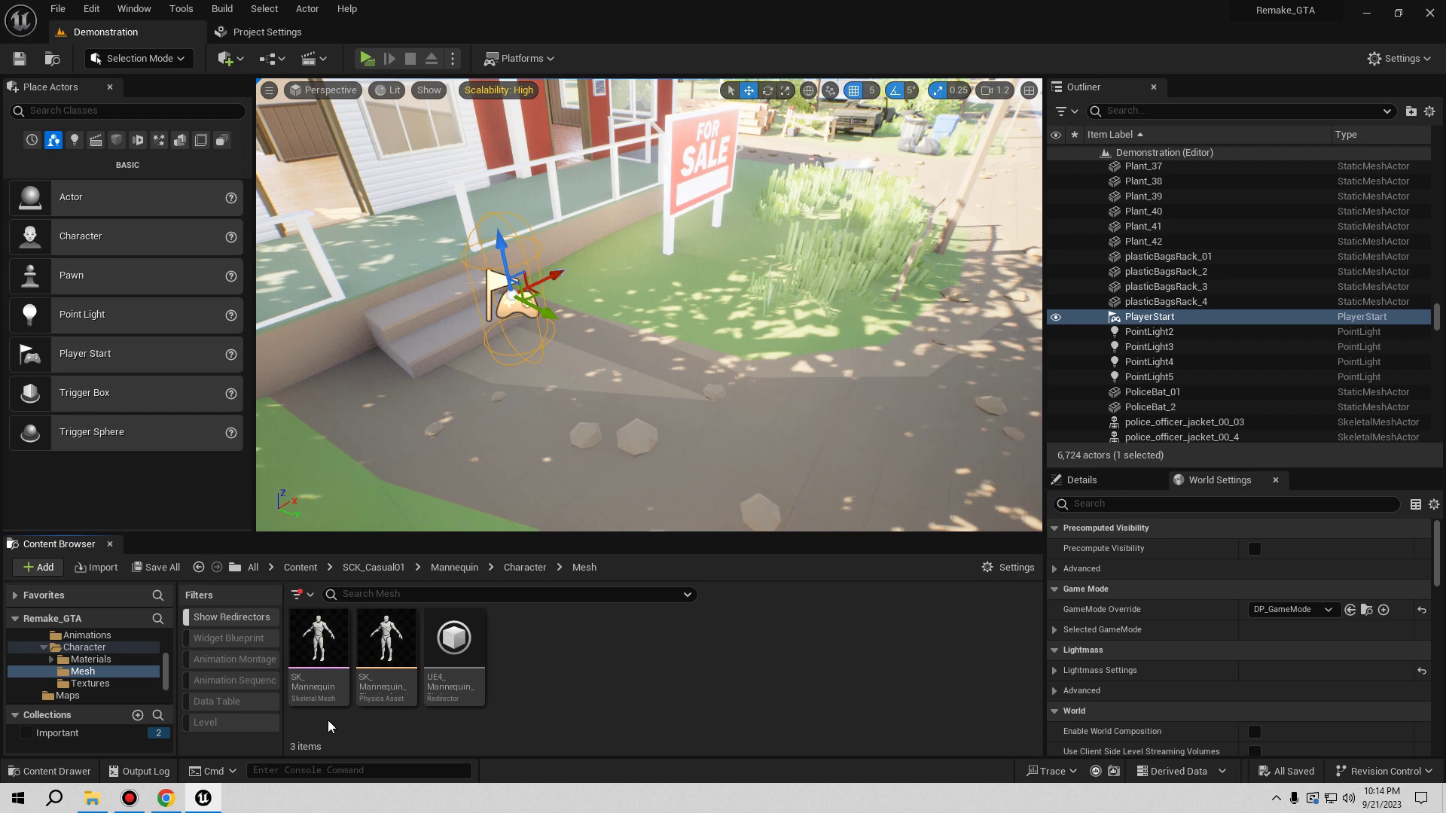
scroll(83, 670, "up", 2)
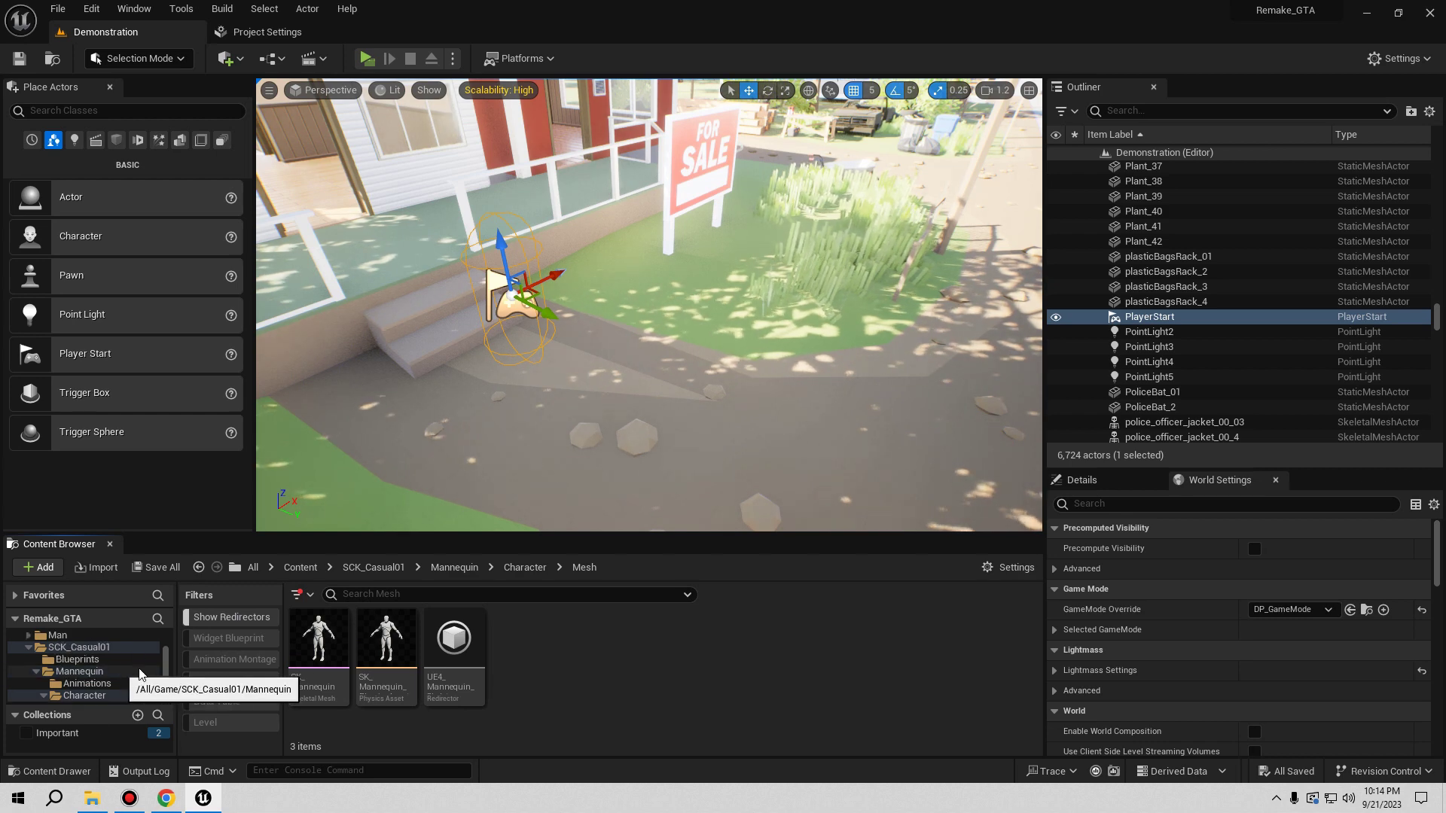
right_click(227, 744)
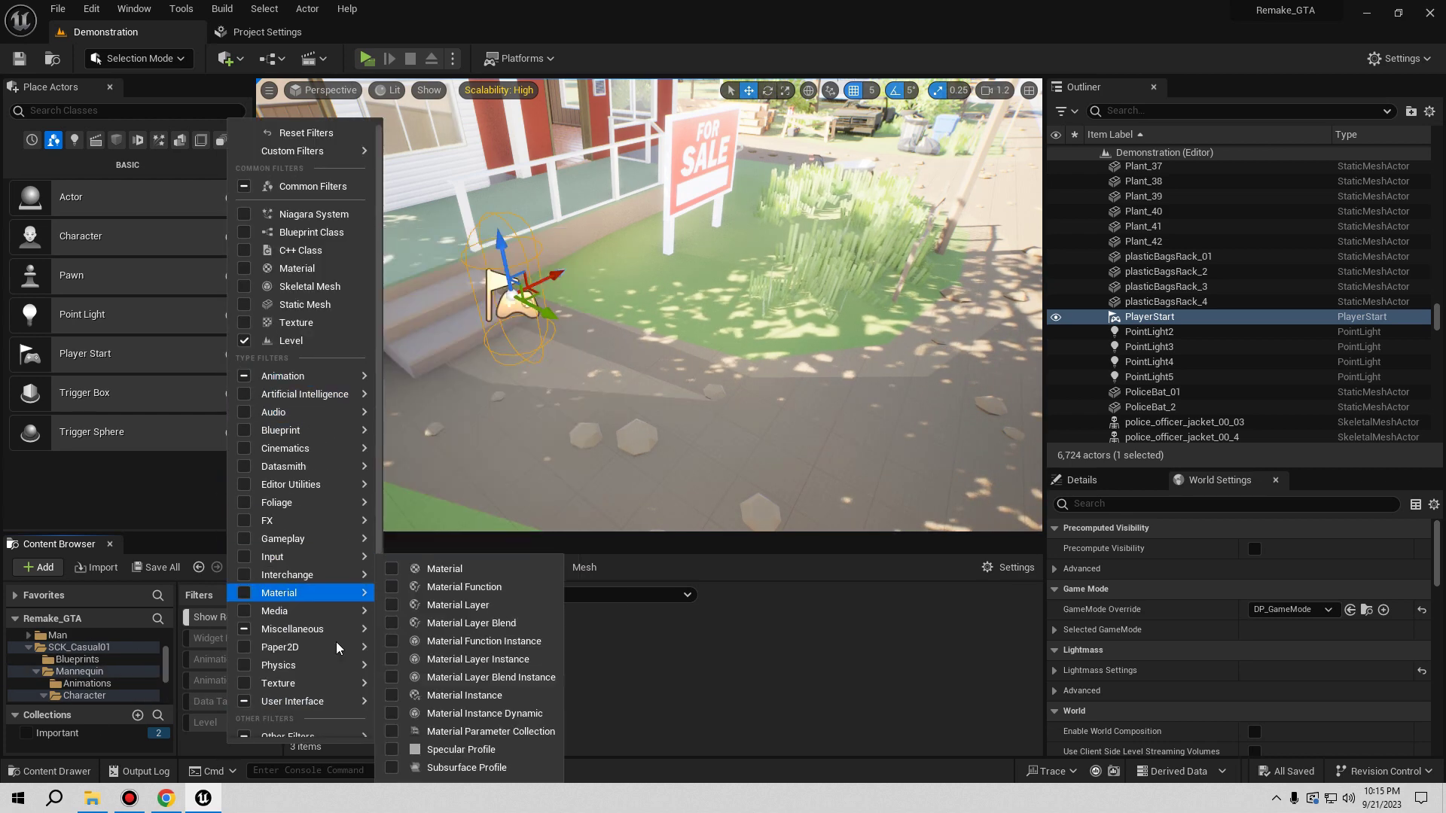
mouse_move(299, 705)
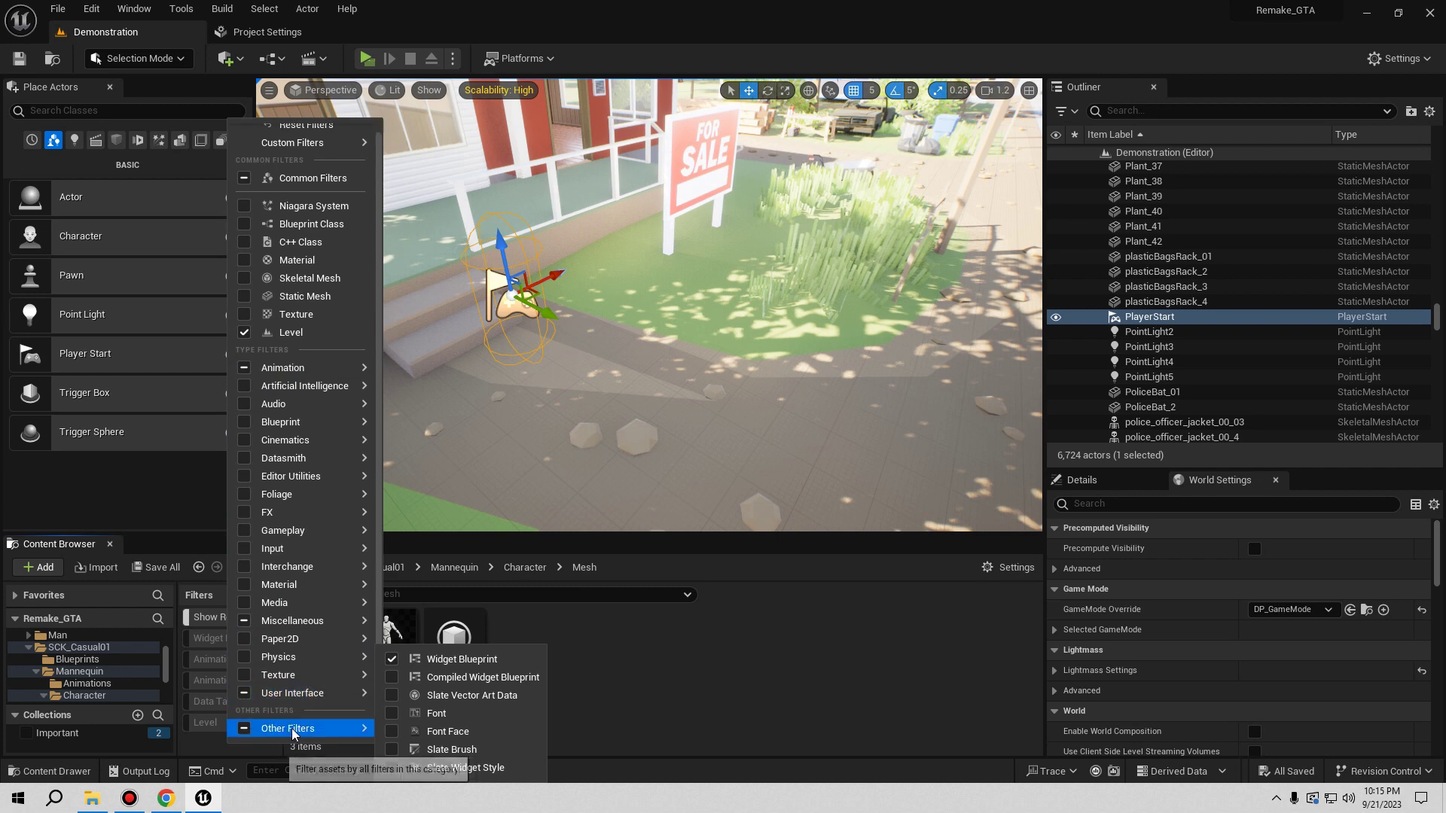
mouse_move(301, 730)
left_click(685, 658)
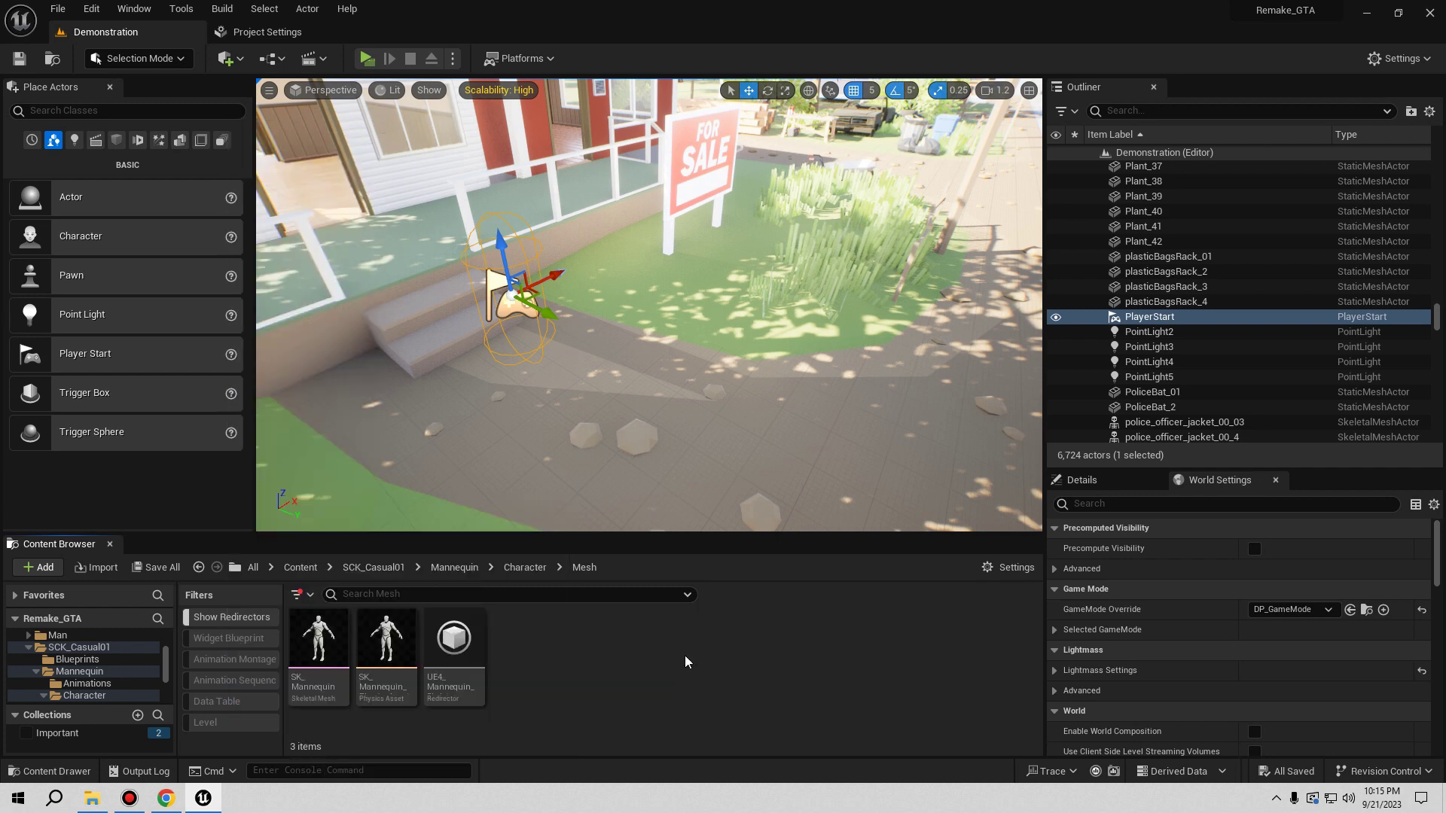
- Fix up redirectors across the whole Content folder and return to the Mesh folder
scroll(123, 680, "up", 4)
scroll(124, 677, "up", 2)
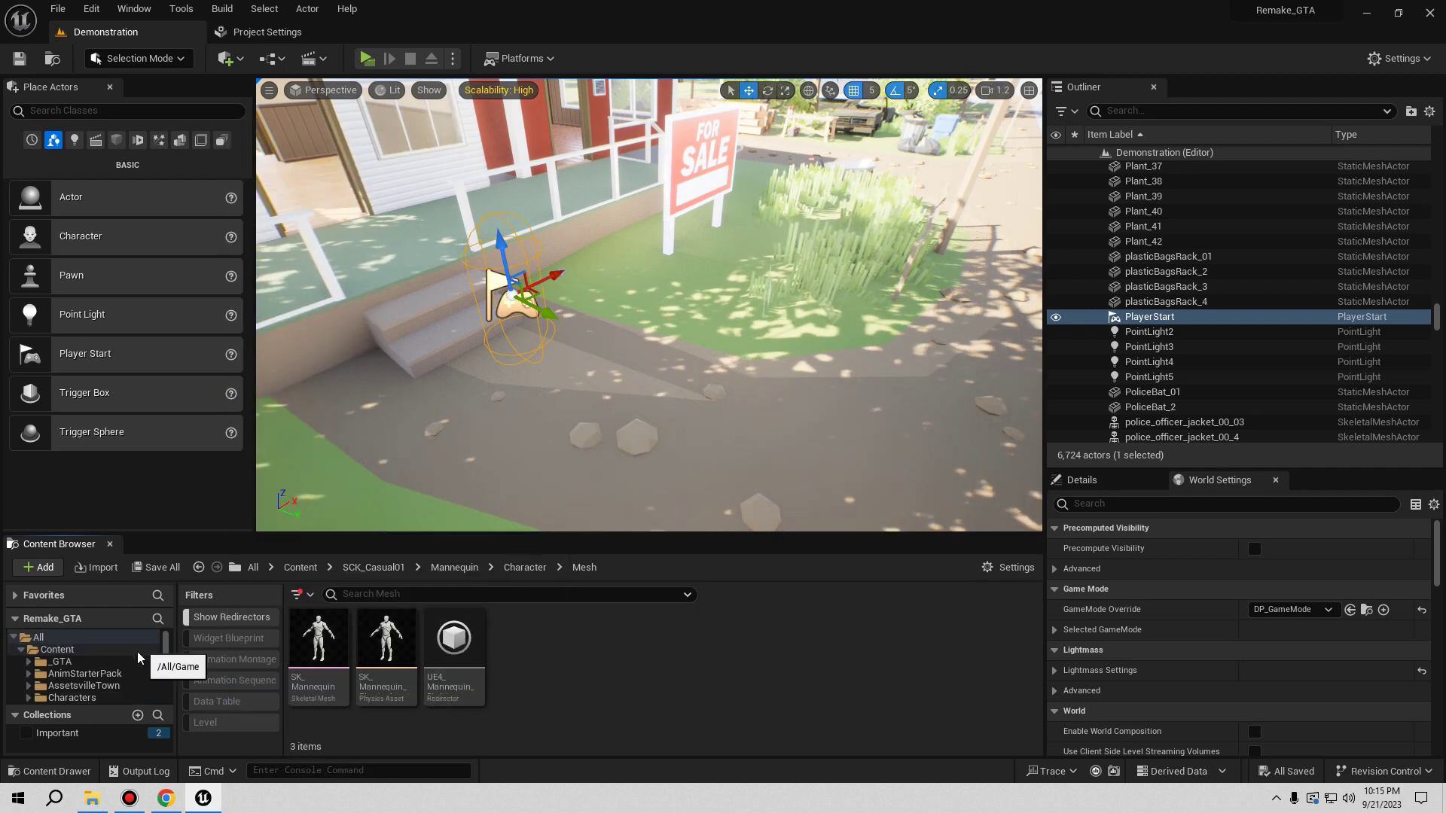
right_click(63, 652)
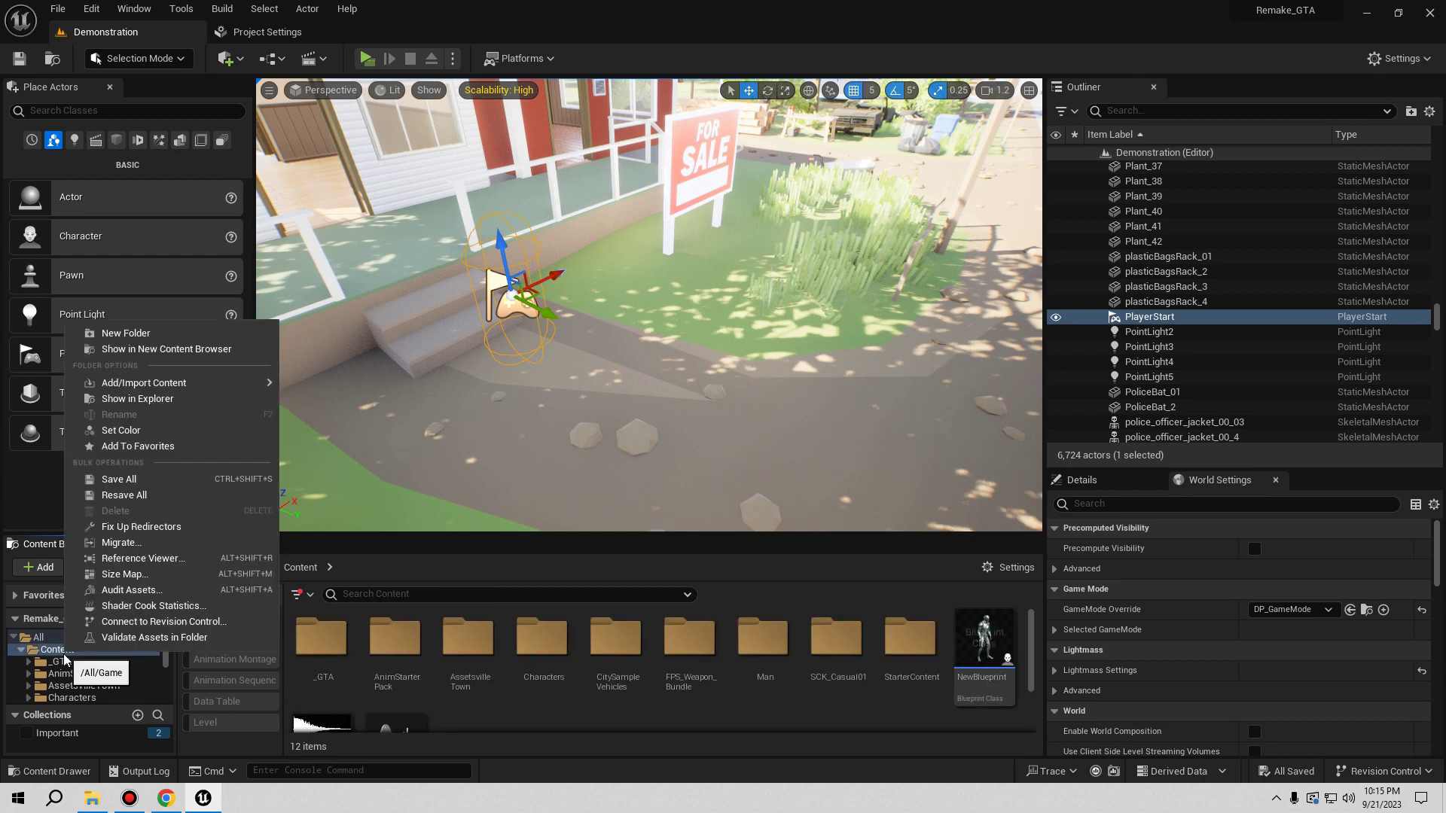
left_click(137, 527)
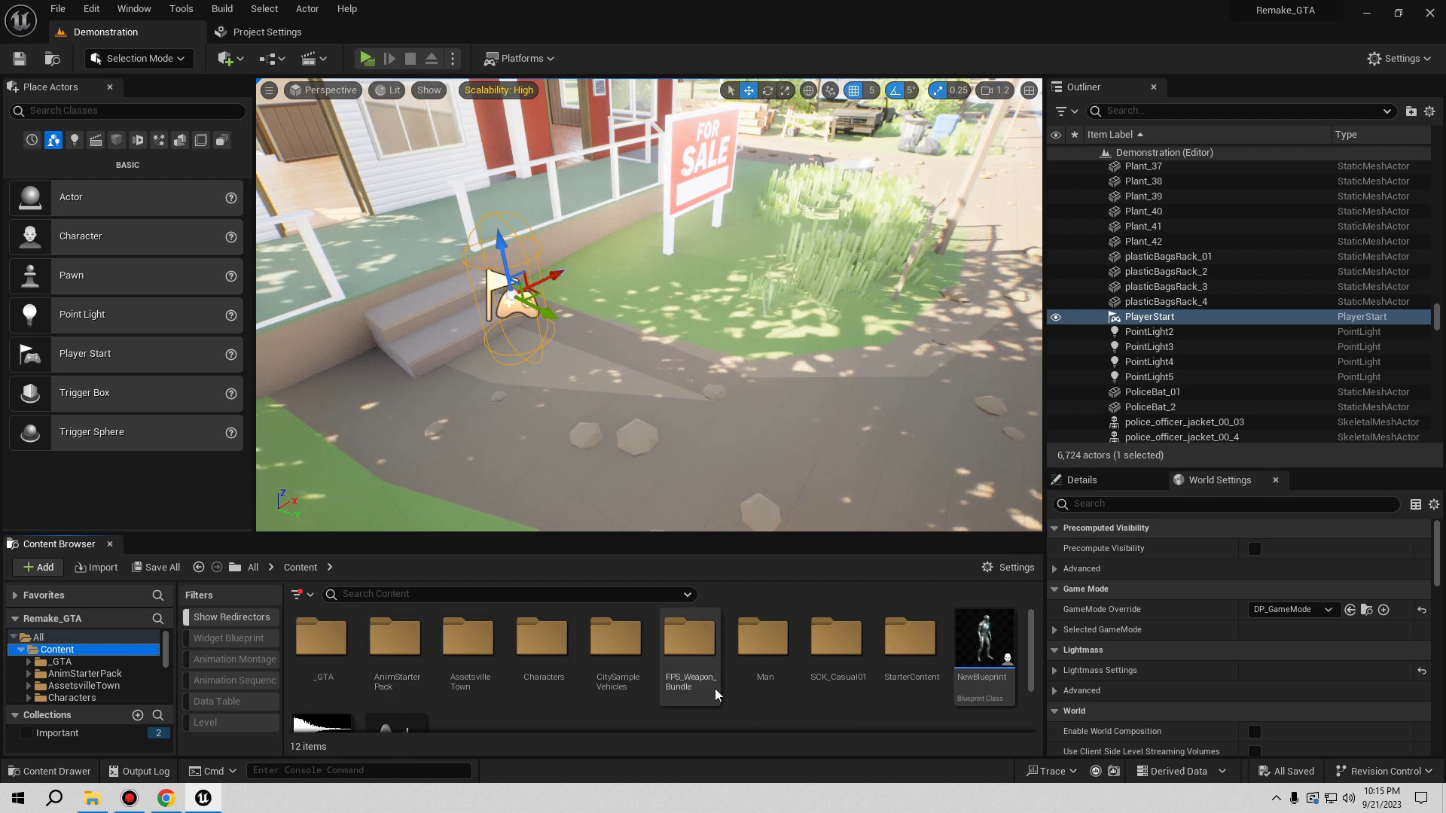
left_click(197, 567)
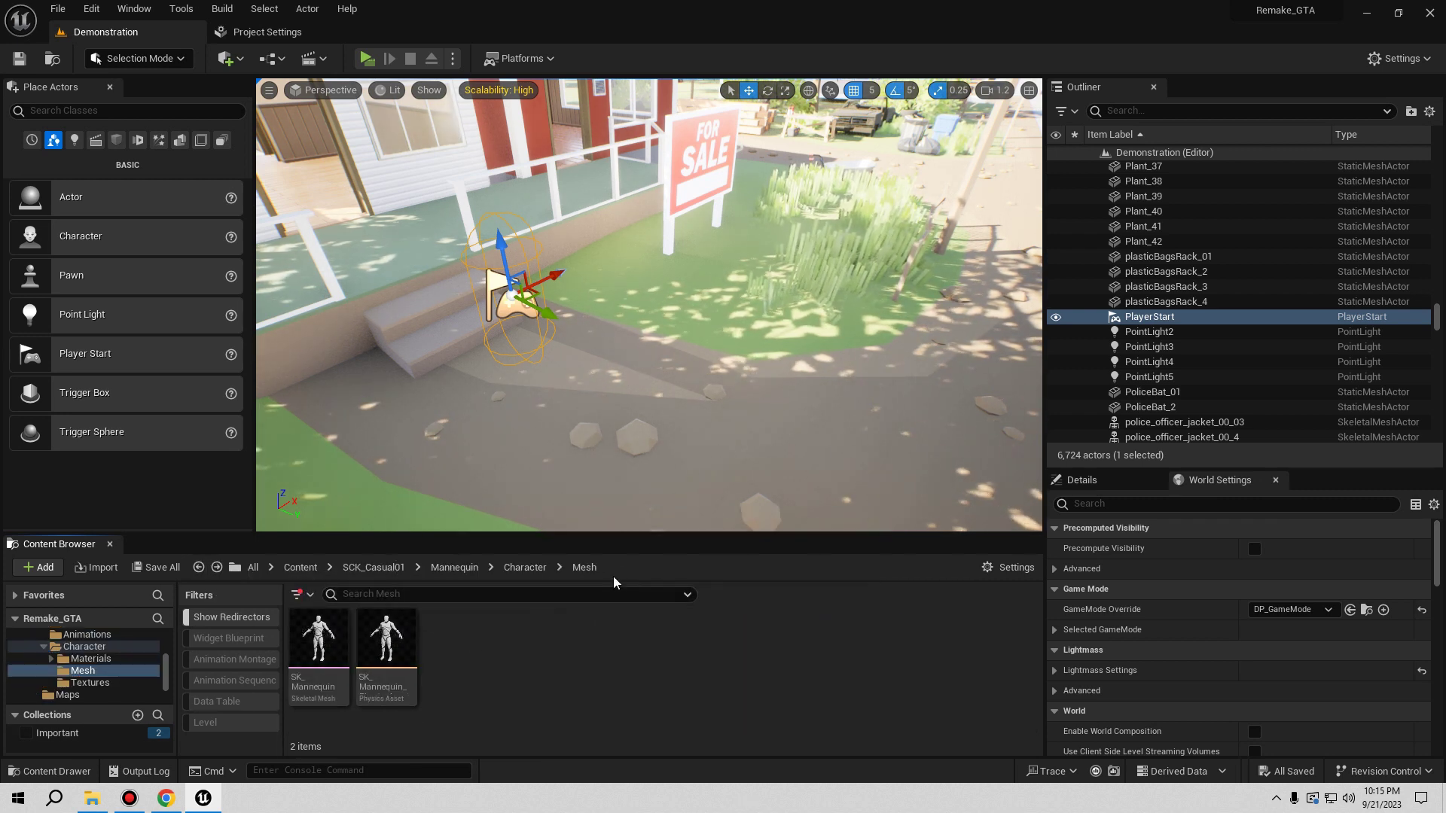
- Look through SCK_Casual01's Models folder, including Premade_Characters and Environment_Meshes, and select the MESH_H_A1 skeletal mesh
left_click(377, 567)
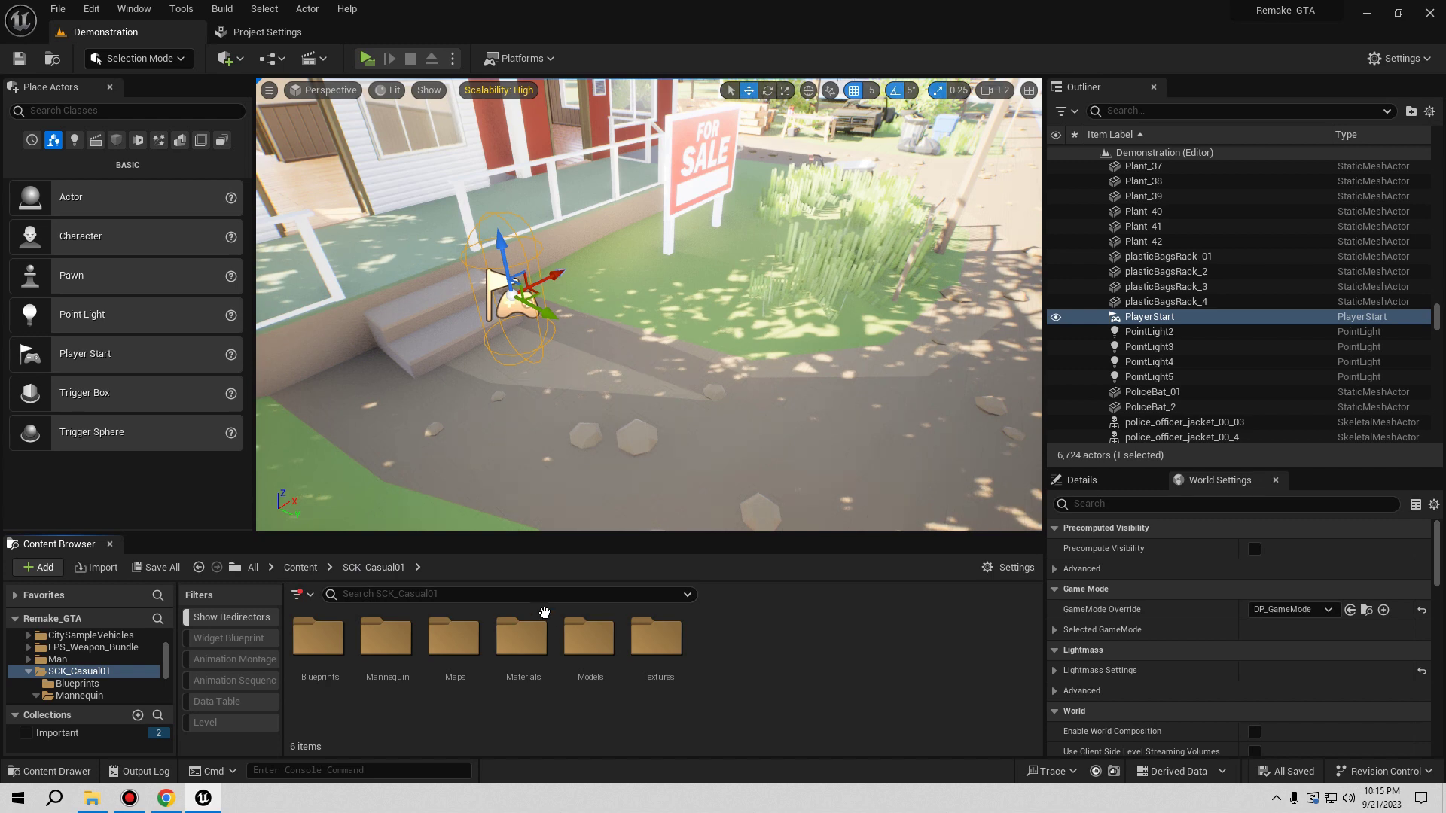
double_click(606, 652)
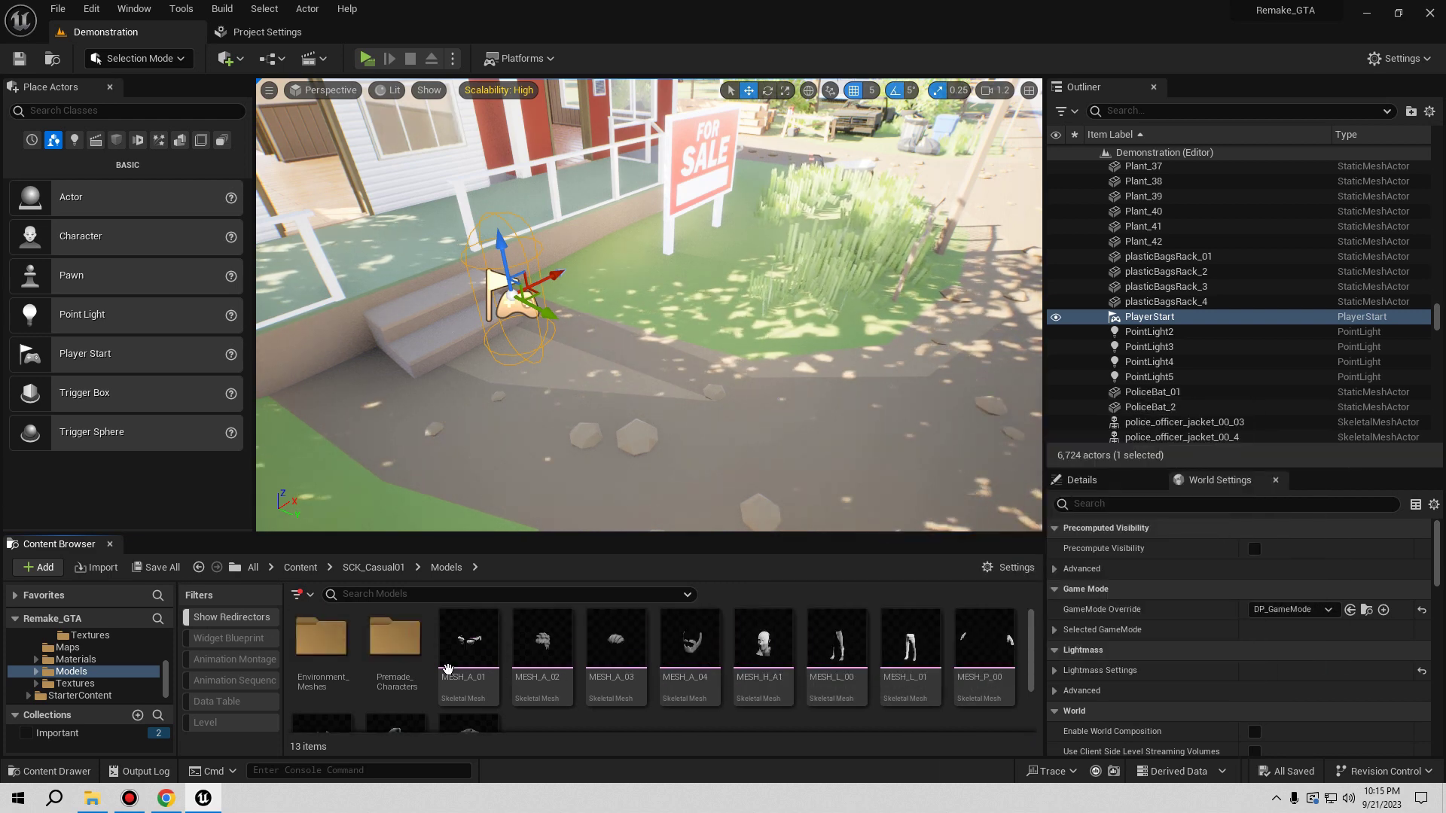
double_click(396, 640)
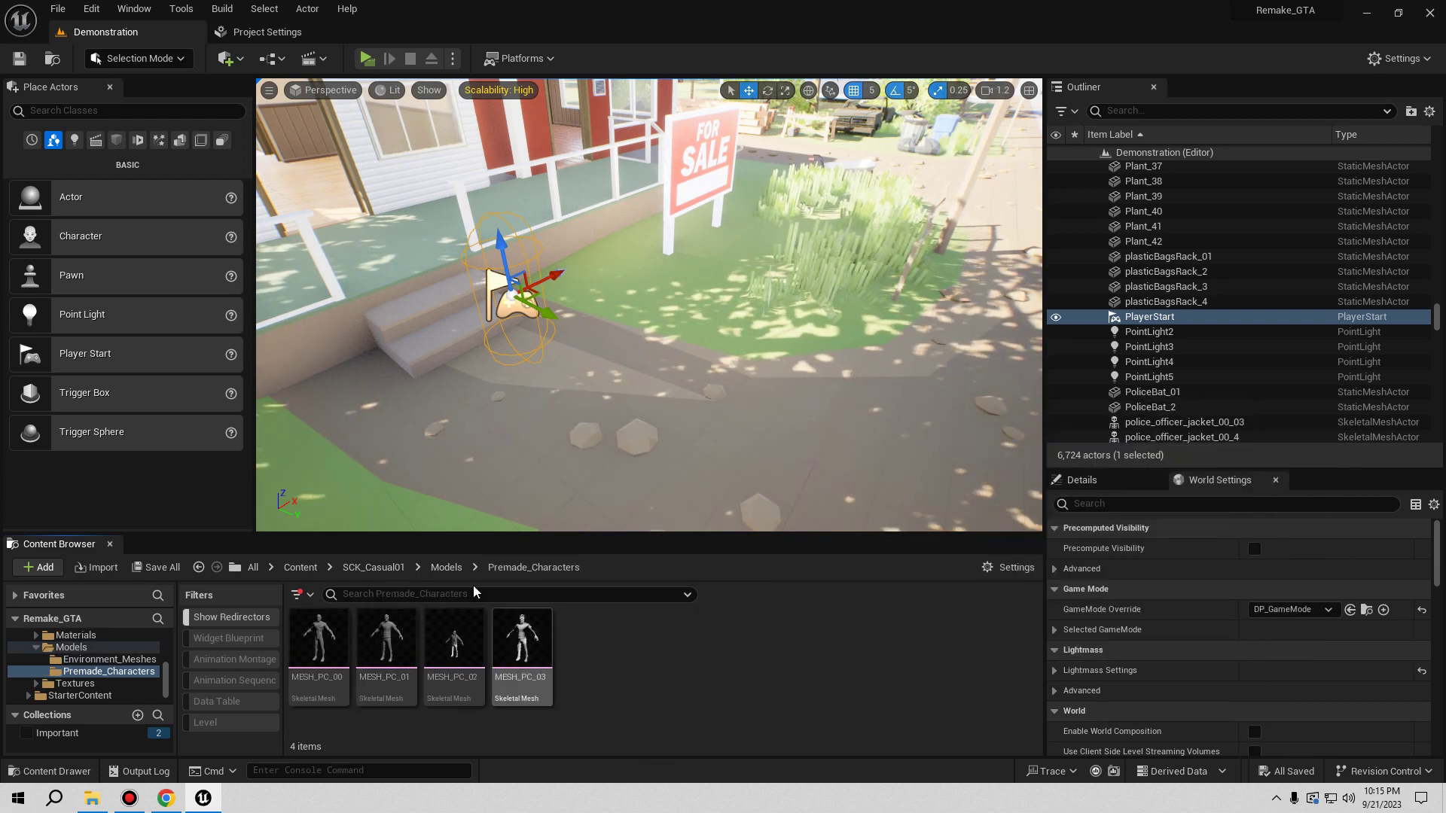
left_click(446, 568)
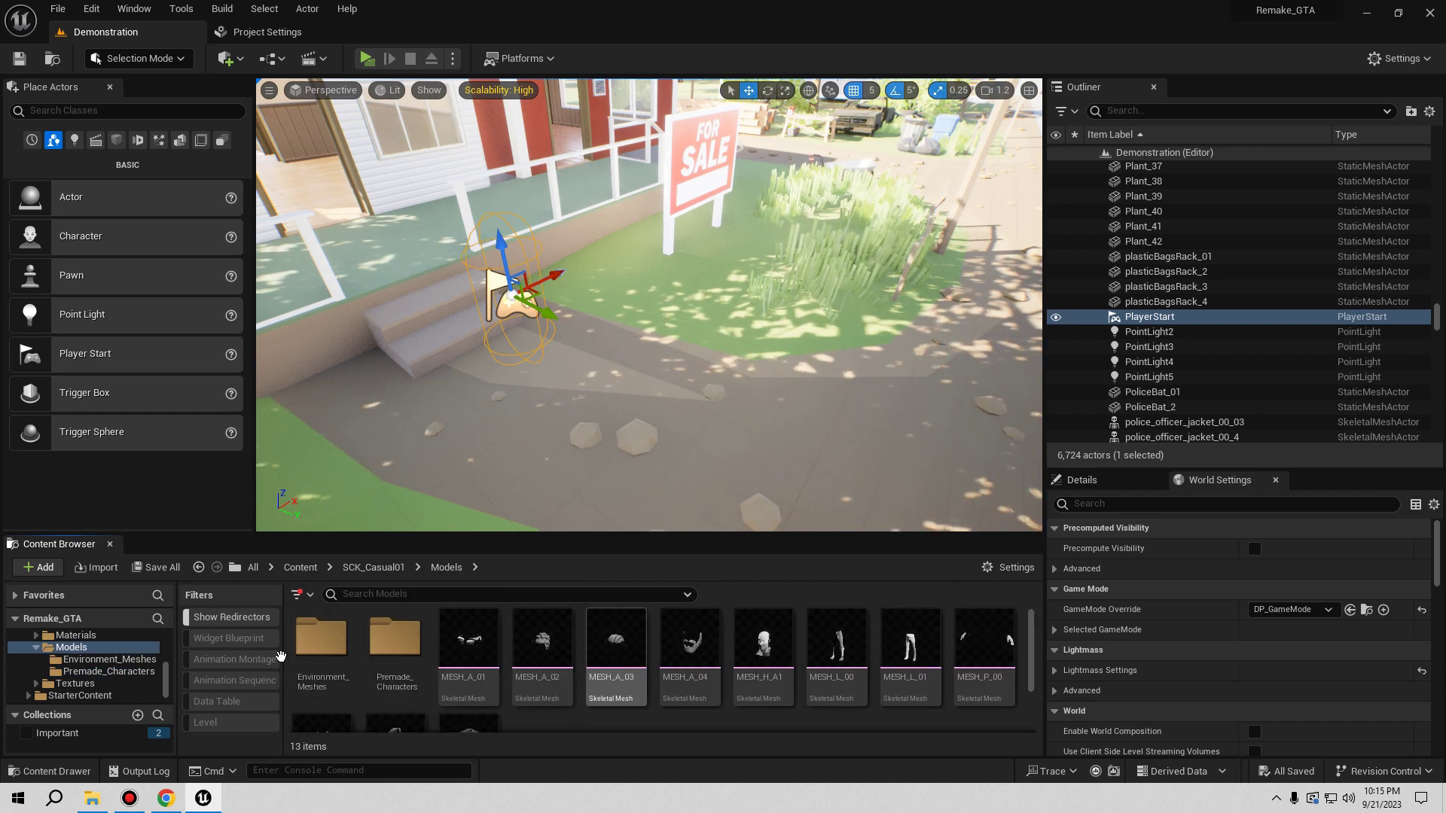
double_click(323, 640)
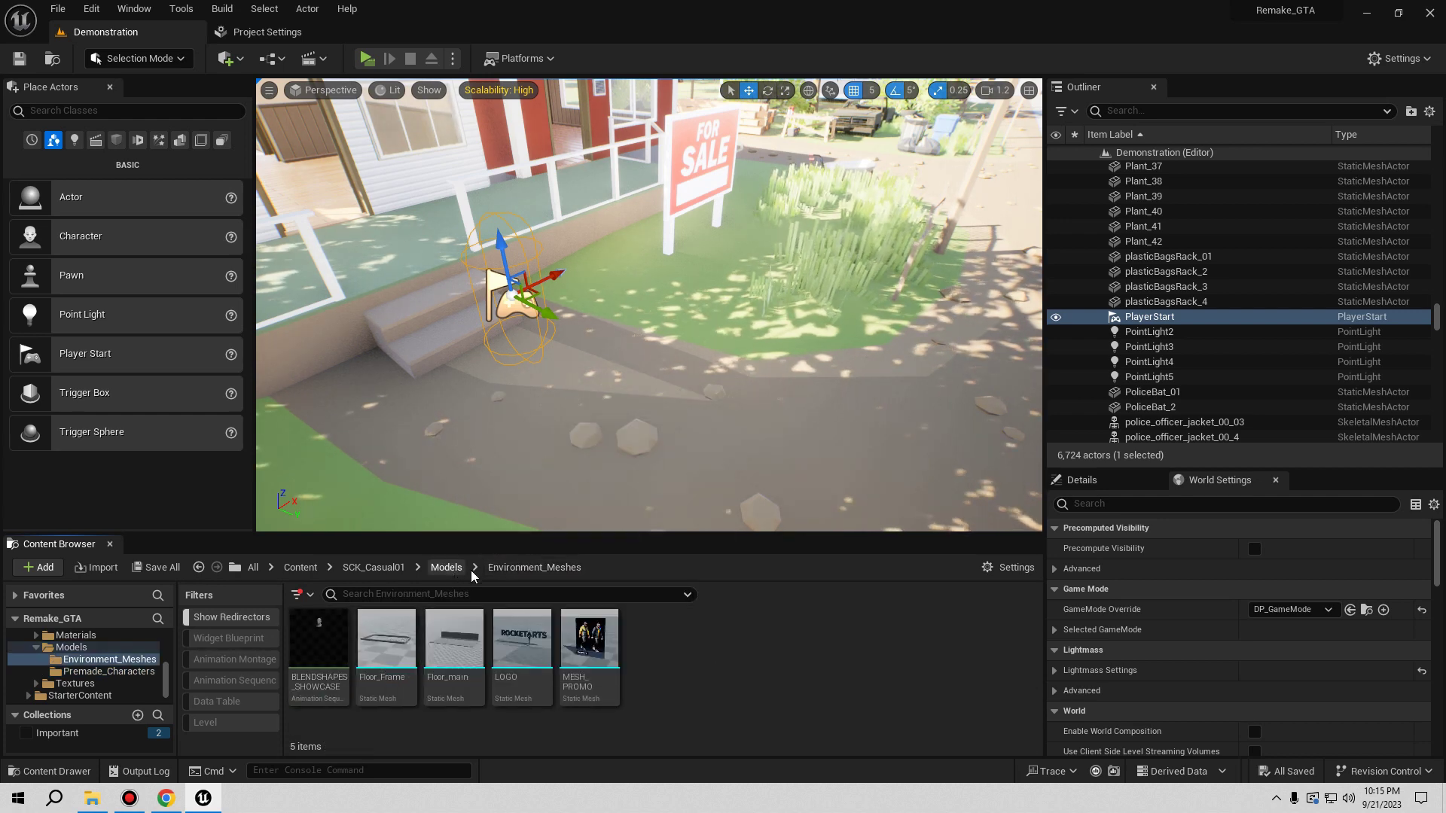
left_click(447, 568)
left_click(763, 640)
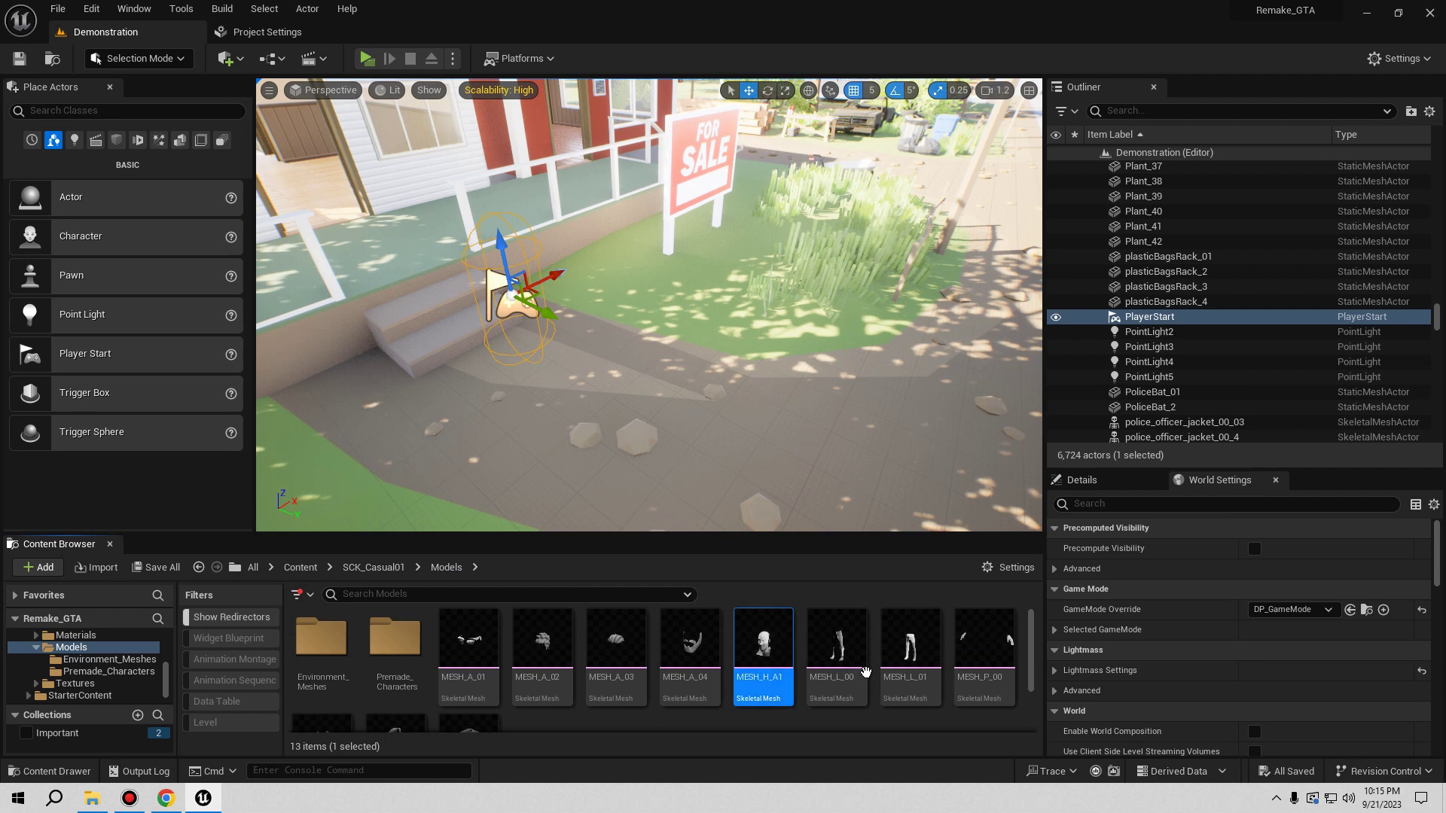
- Open the MESH_H_A1 head mesh, dock its editor in the main window, and close Project Settings
double_click(754, 641)
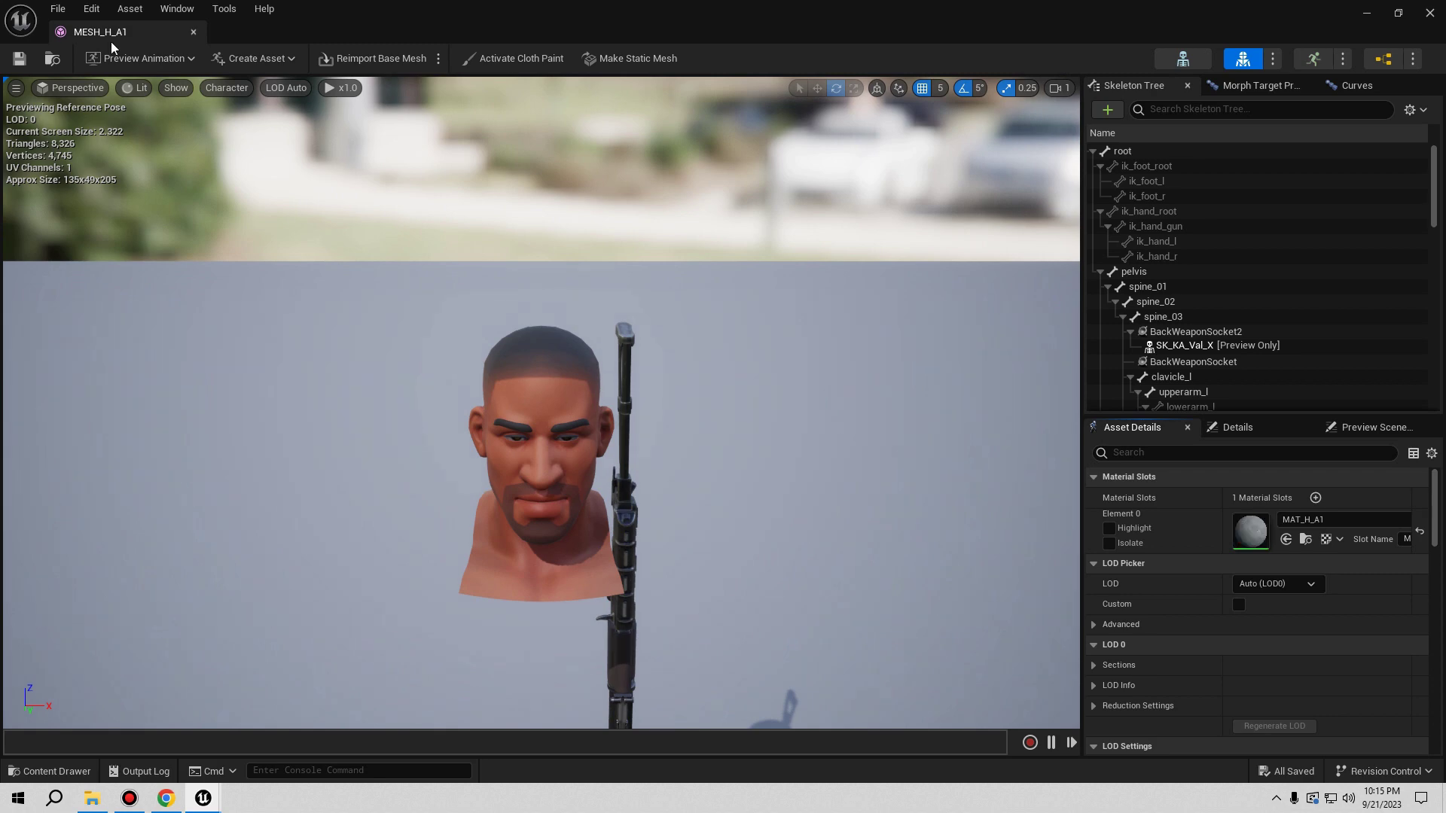
left_click_drag(111, 39, 417, 40)
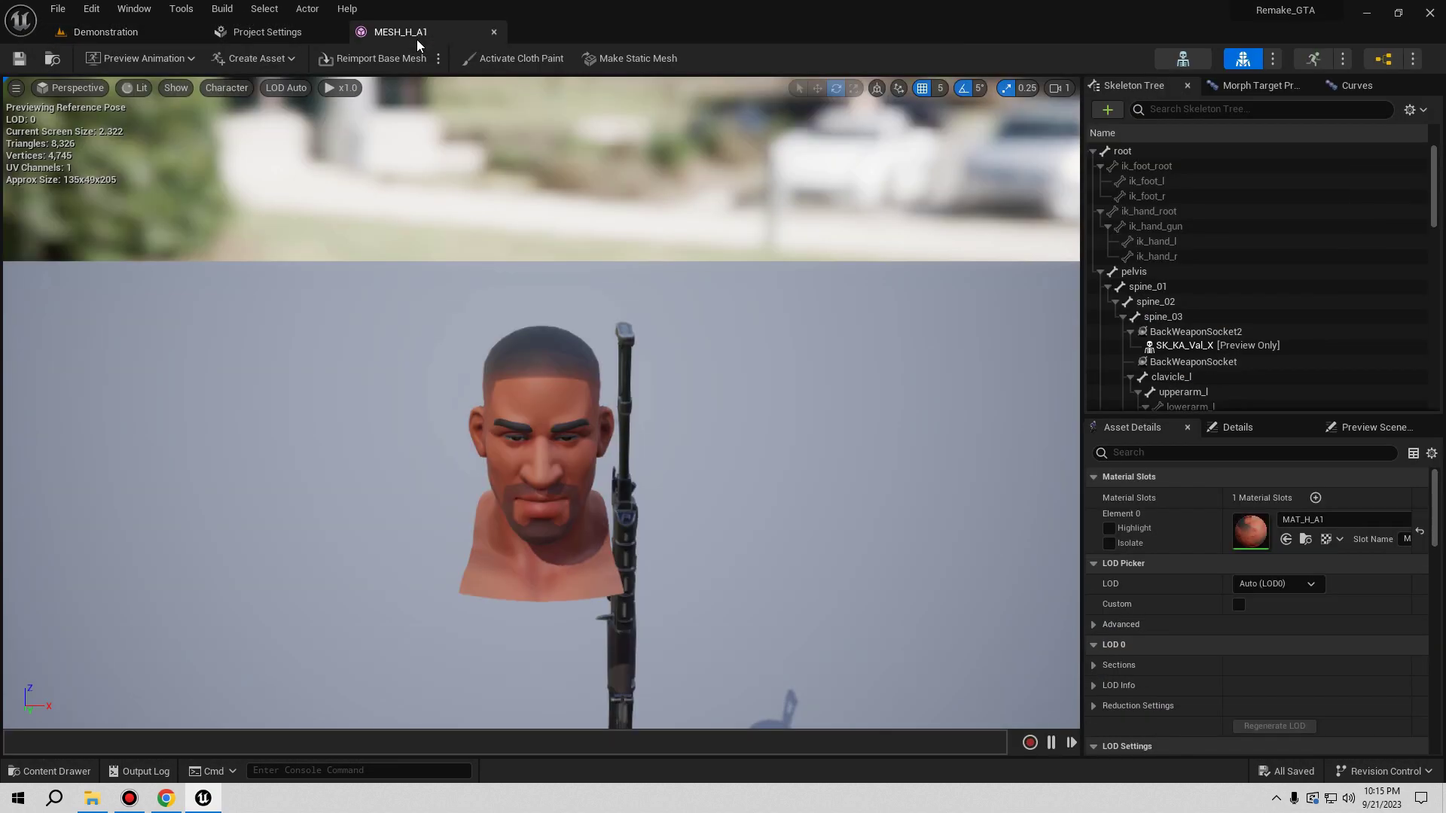
left_click(341, 33)
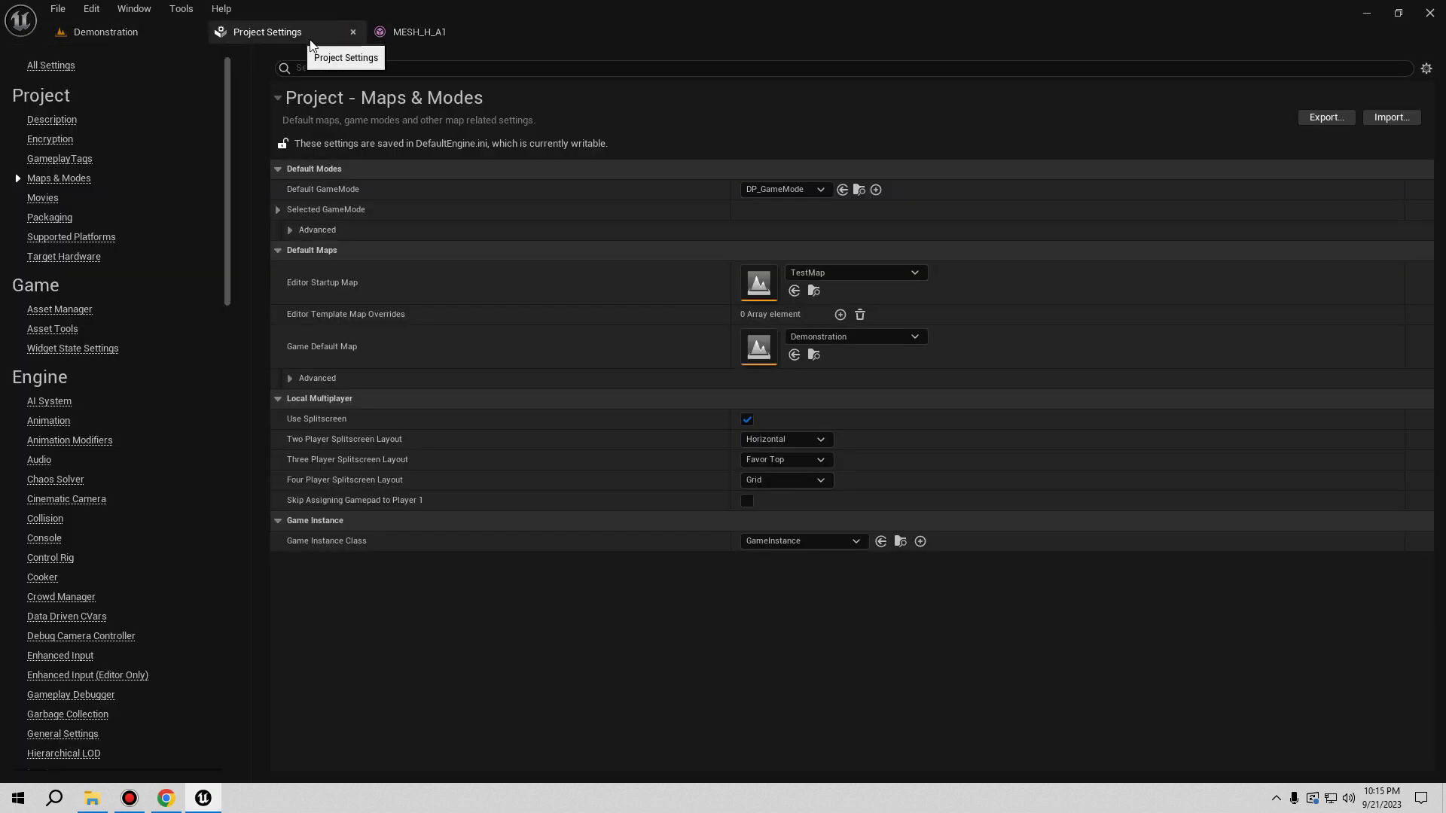
left_click(353, 33)
left_click(256, 31)
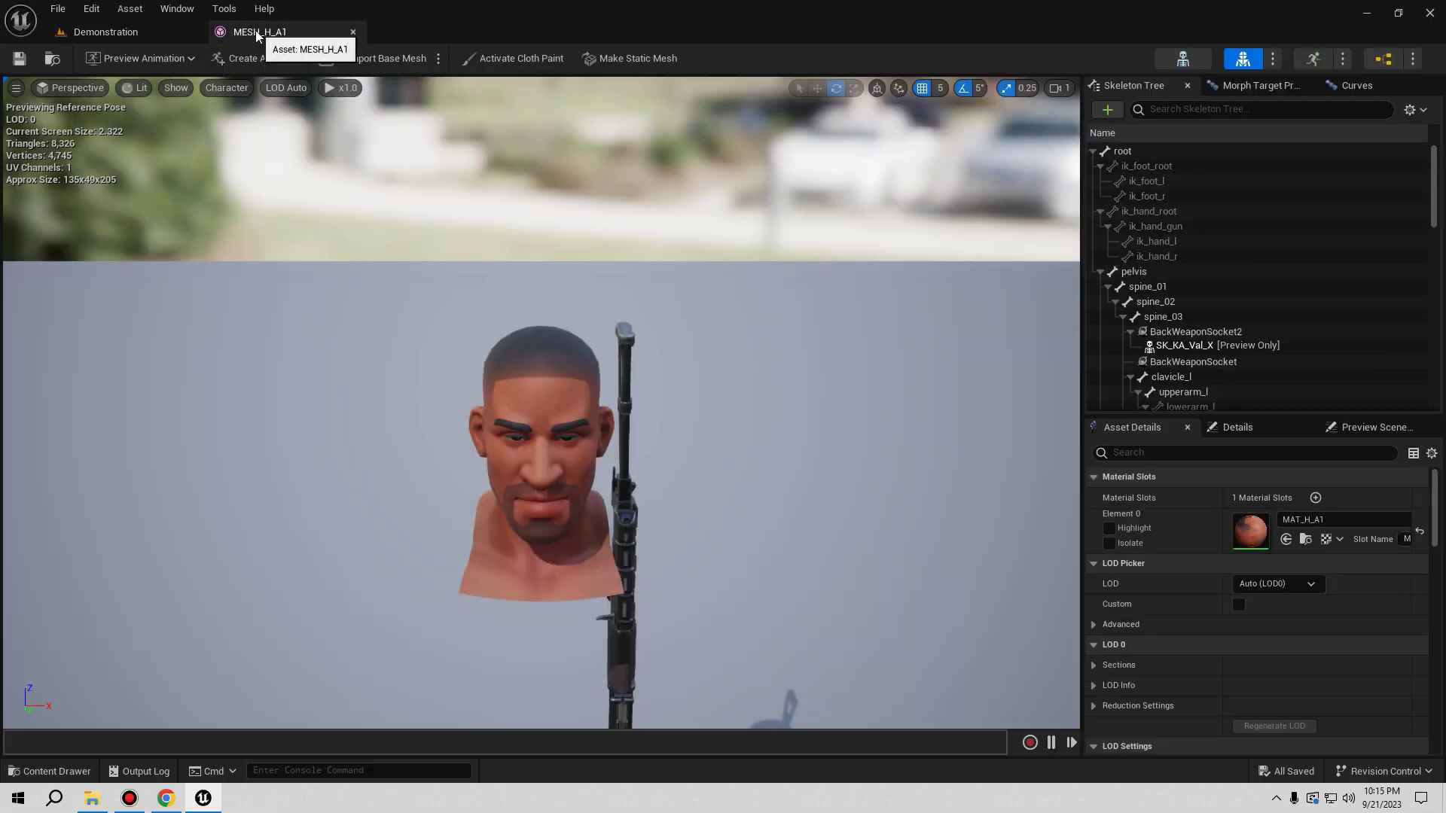
- Open the DP_Man_BP blueprint from the Important collection
left_click(54, 59)
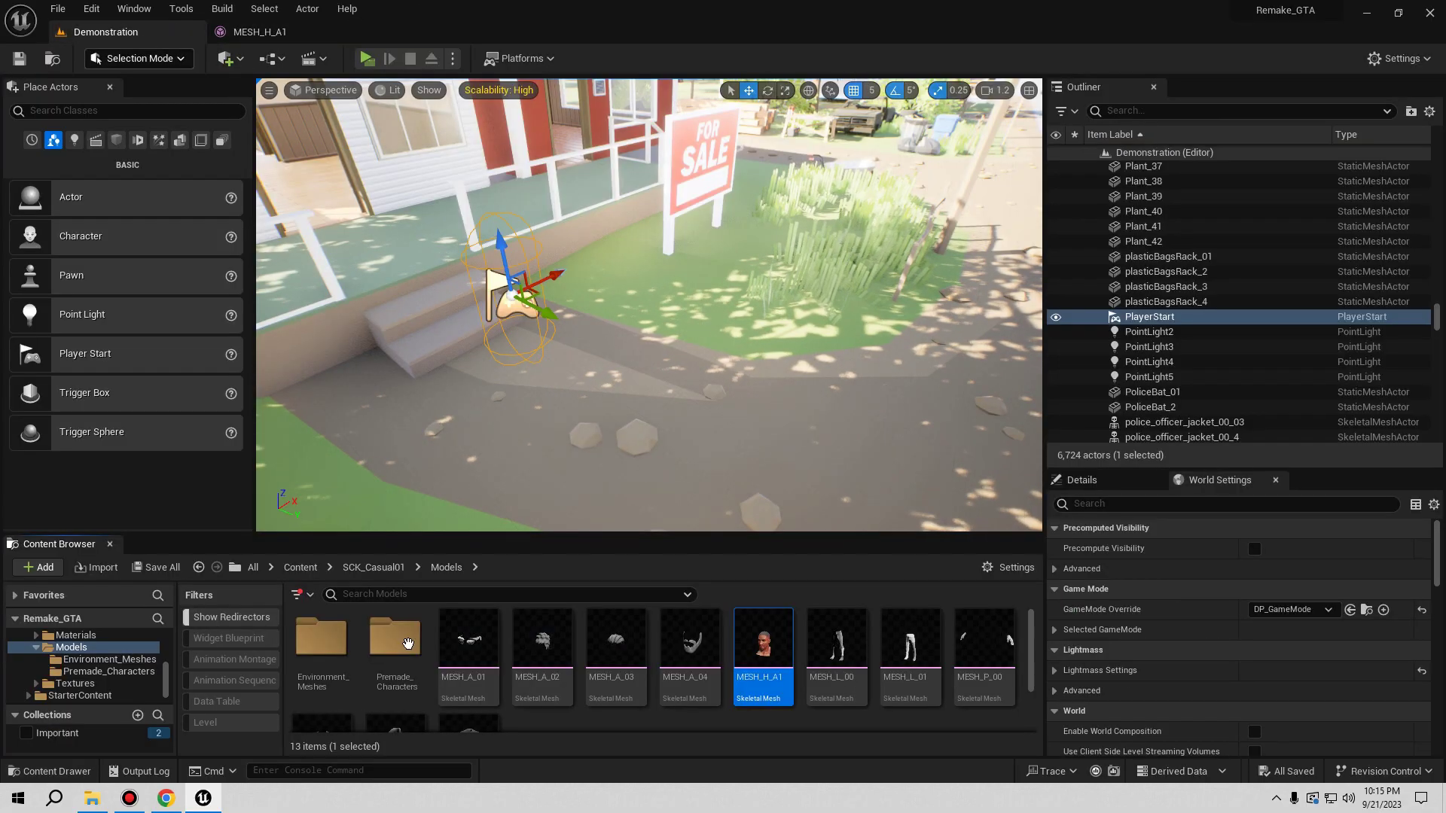
left_click(98, 732)
double_click(387, 644)
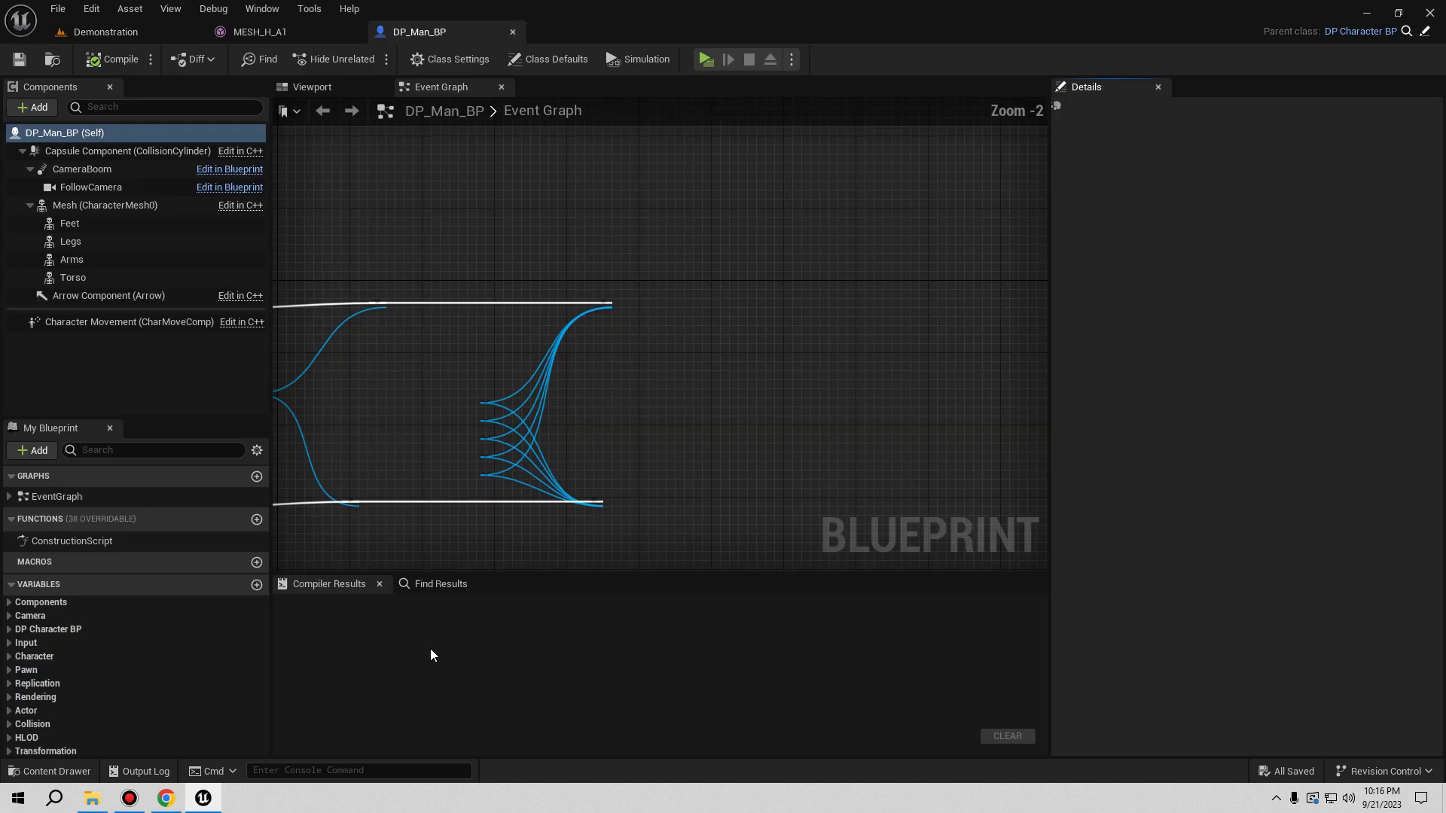
right_click_drag(417, 203, 664, 228)
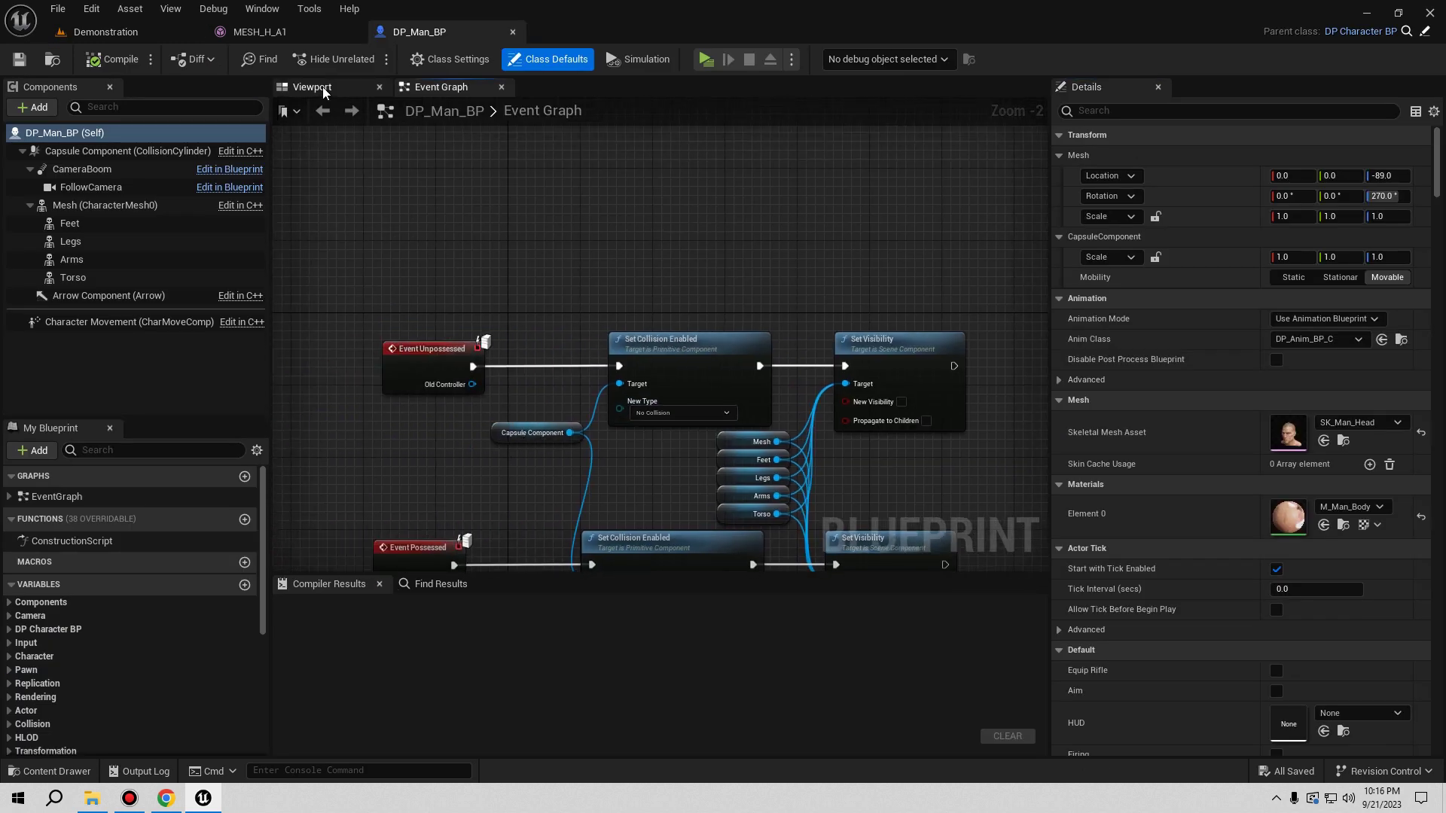
- Set the Mesh component's skeletal mesh to MESH_H_A1, compile and save DP_Man_BP, and show the character in the blueprint's viewport
left_click(83, 204)
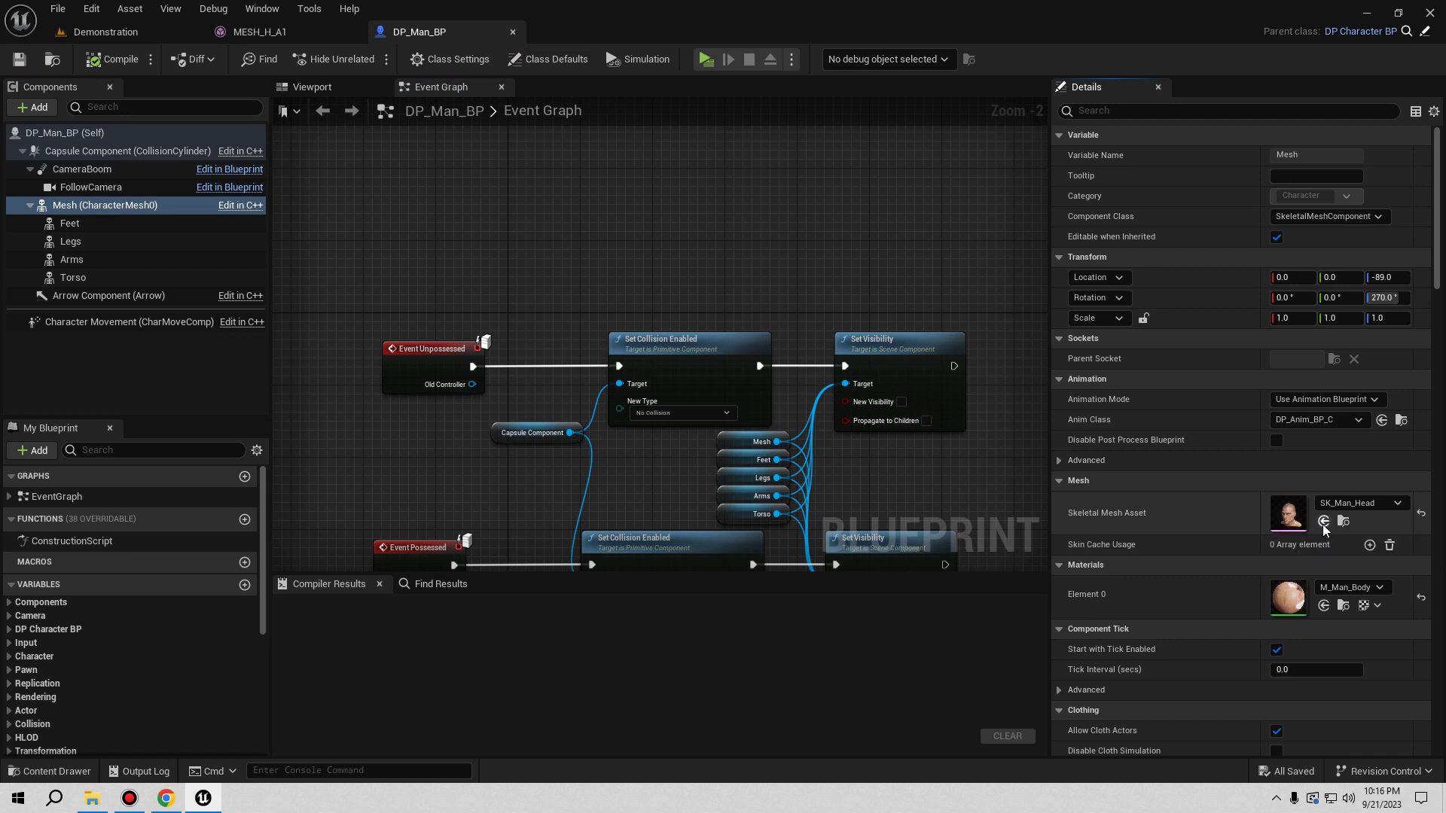
left_click(260, 31)
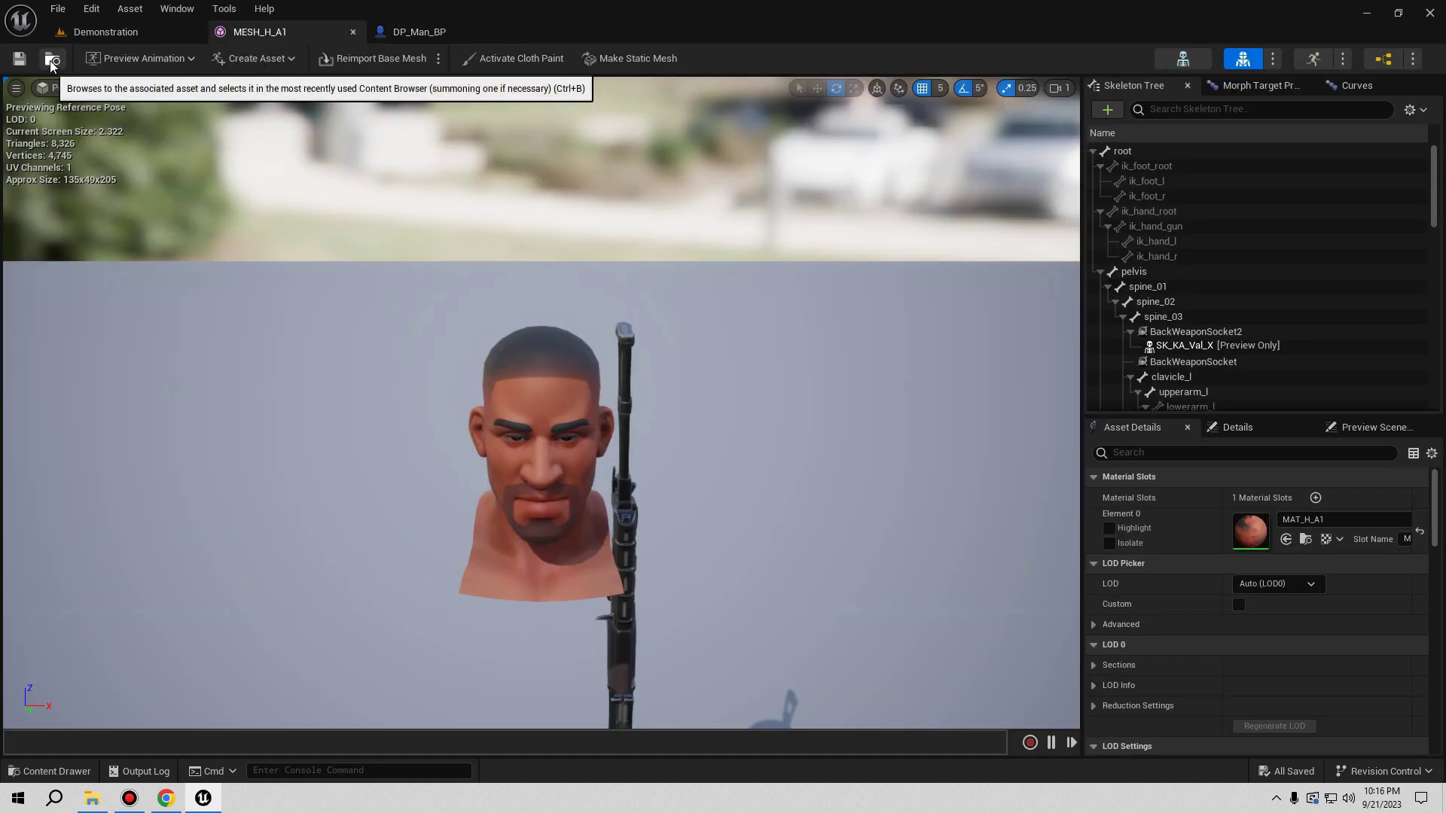
left_click(106, 31)
left_click(421, 33)
left_click(1323, 521)
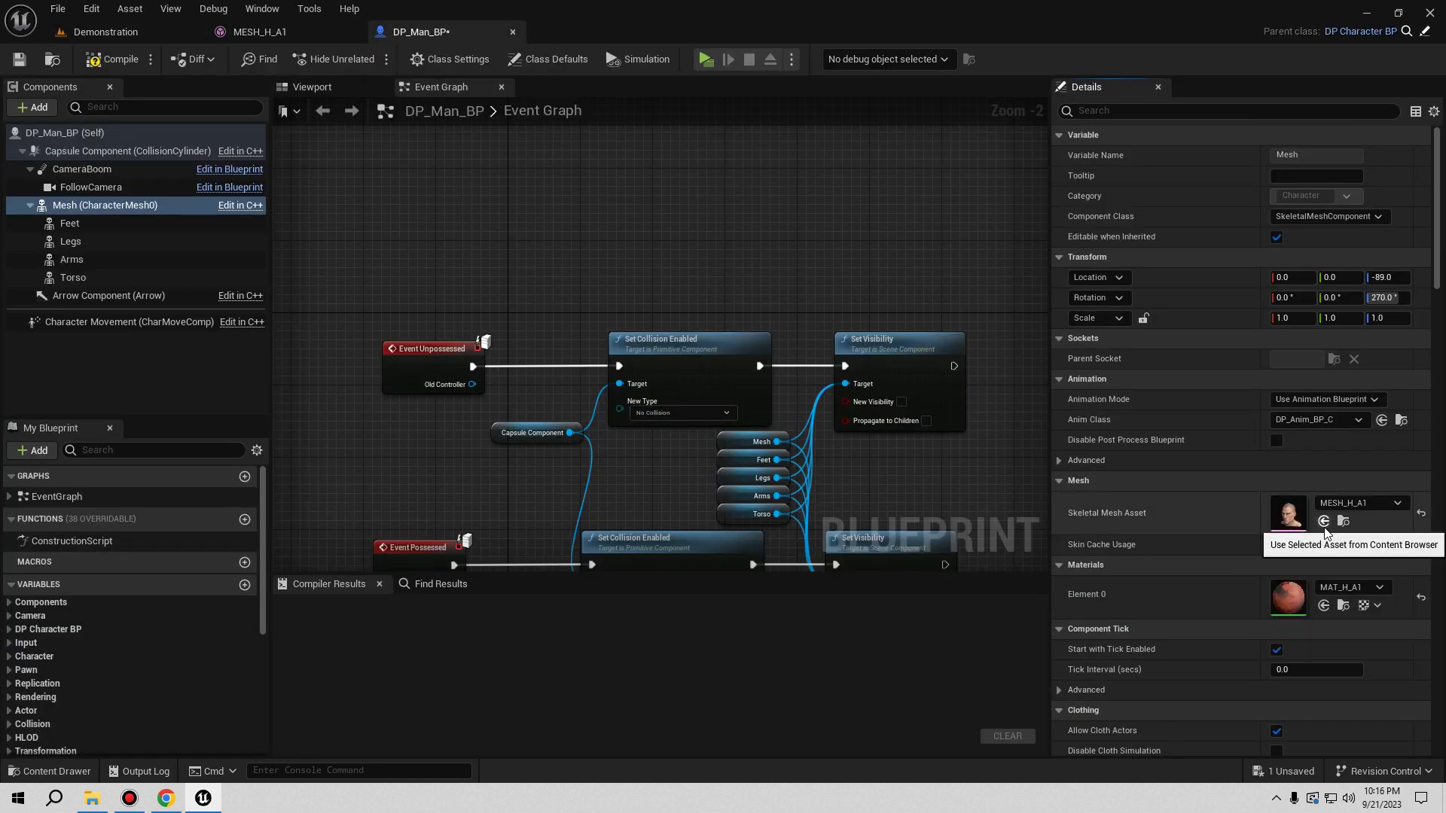
left_click(113, 58)
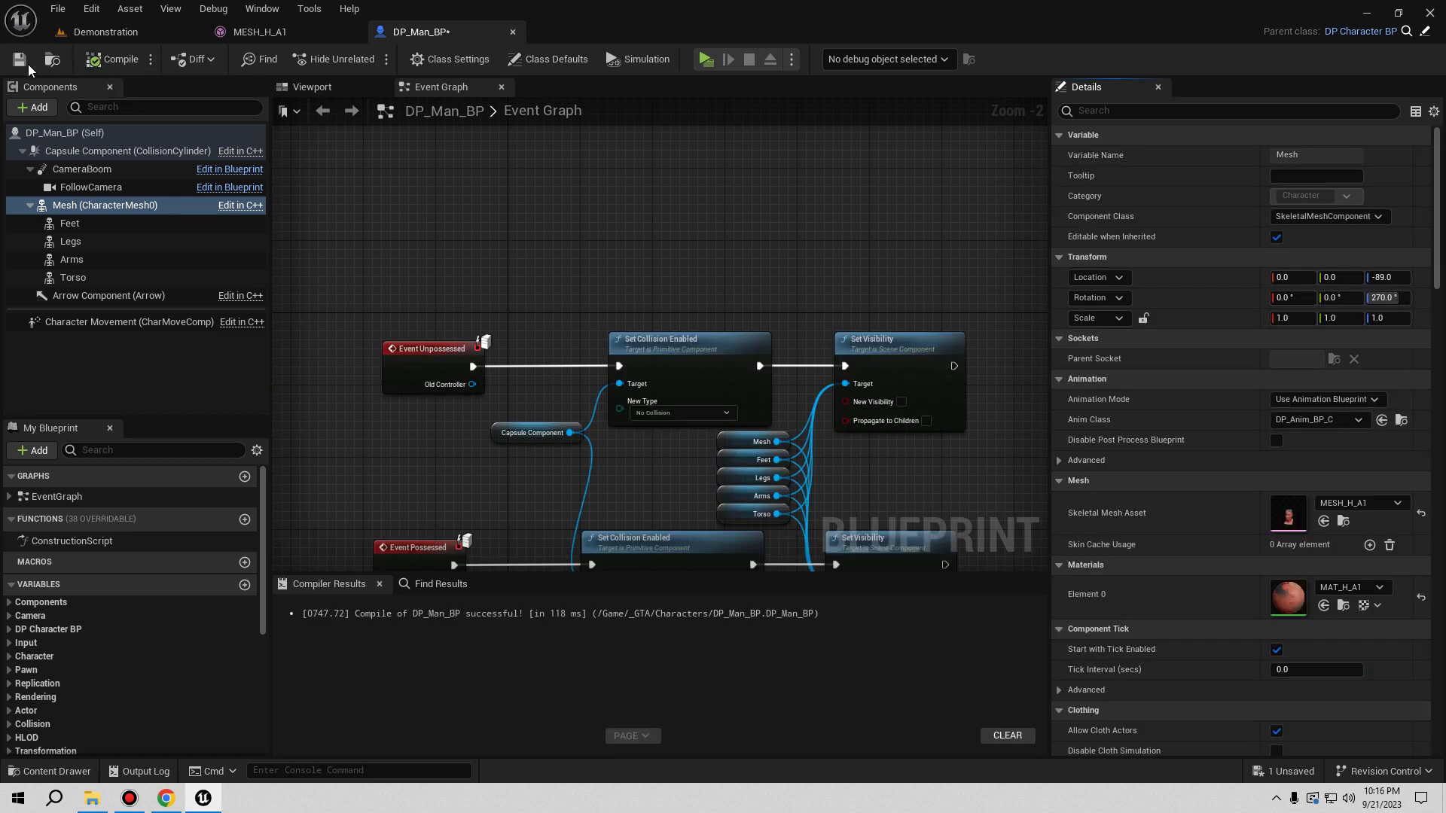
left_click(311, 87)
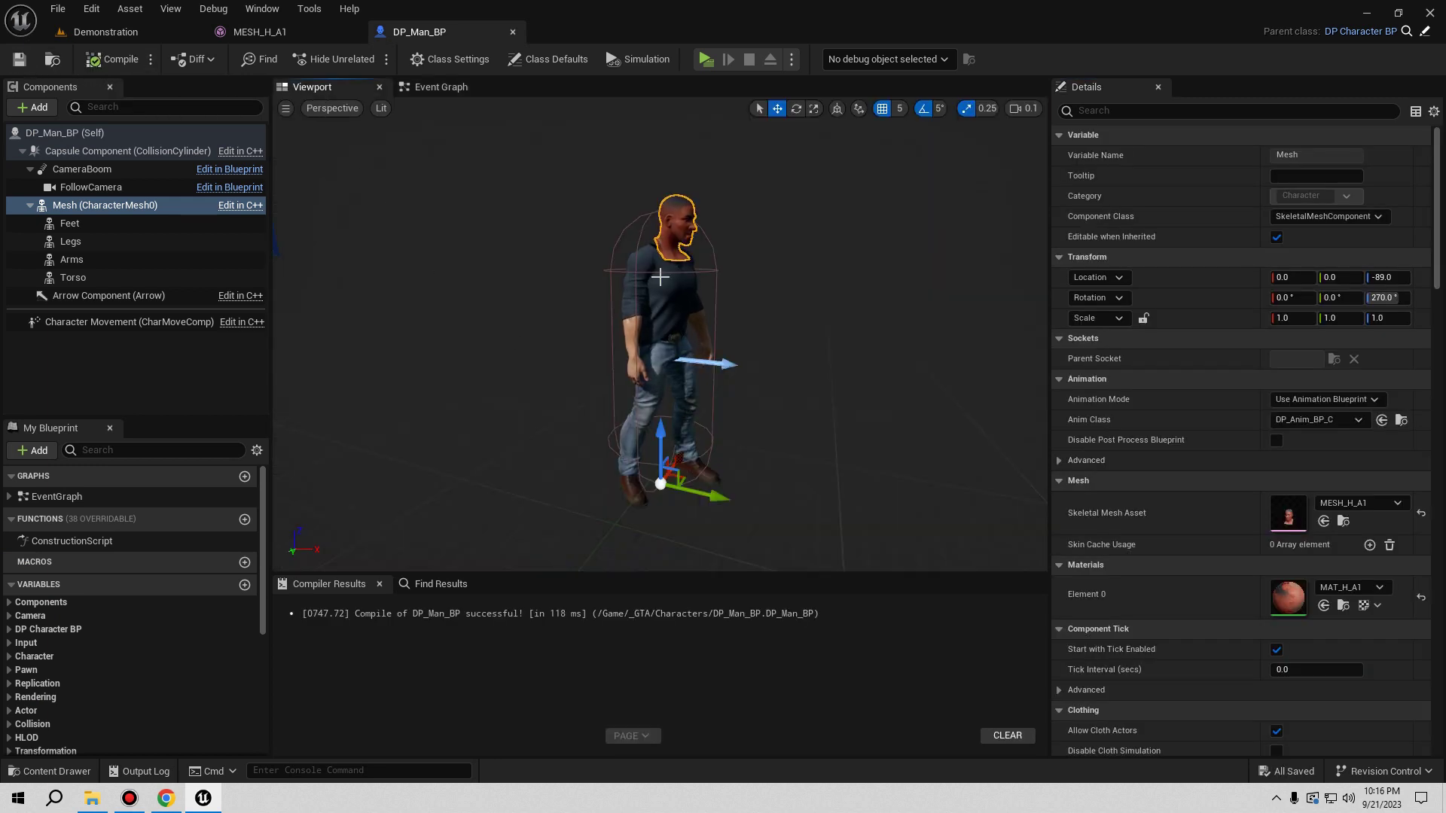
- Replace the Torso component's skeletal mesh with the MESH_T_03 T-shirt from SCK_Casual01's Models folder, and close the MESH_H_A1 editor
left_click(73, 277)
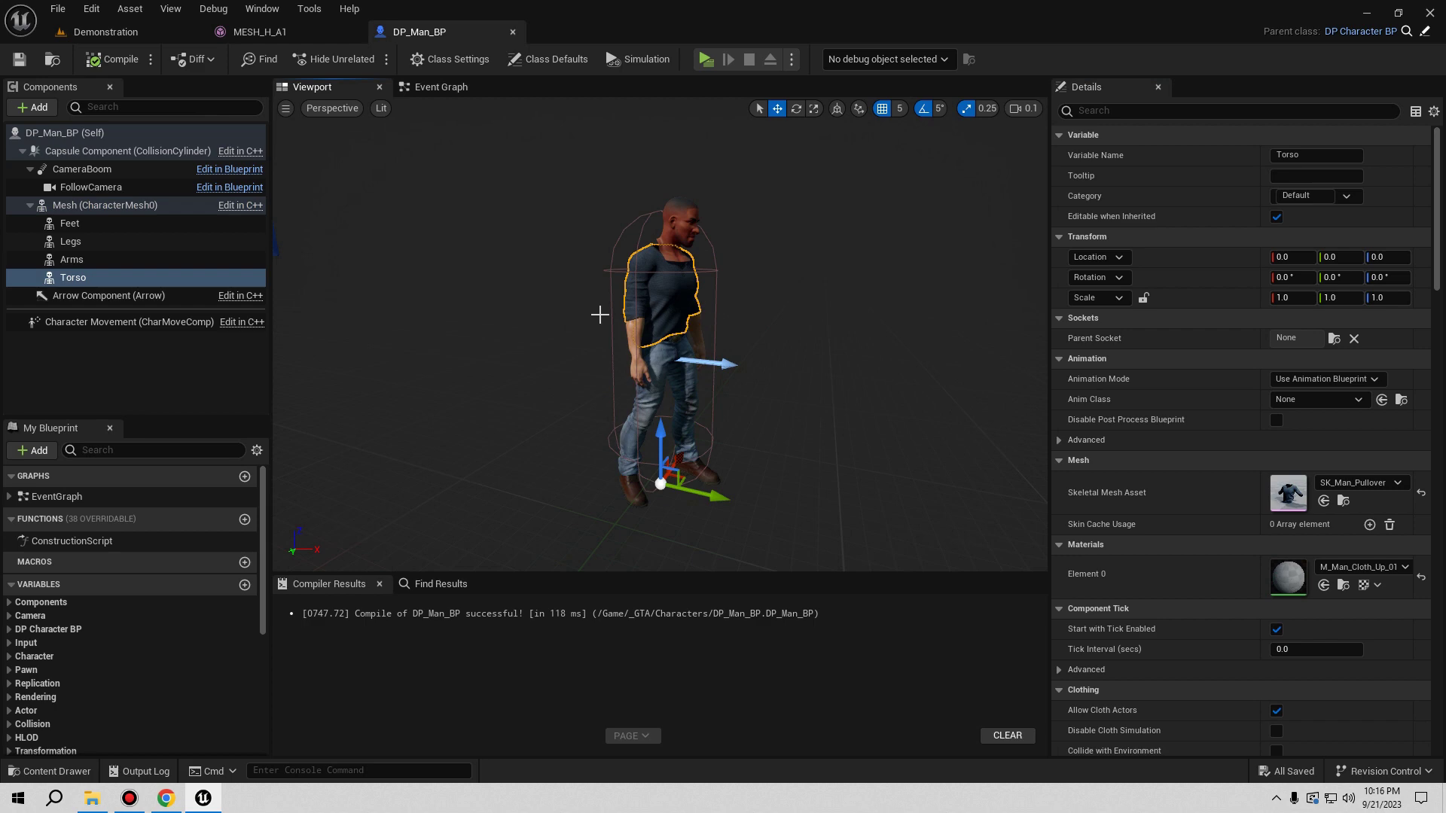
left_click(260, 32)
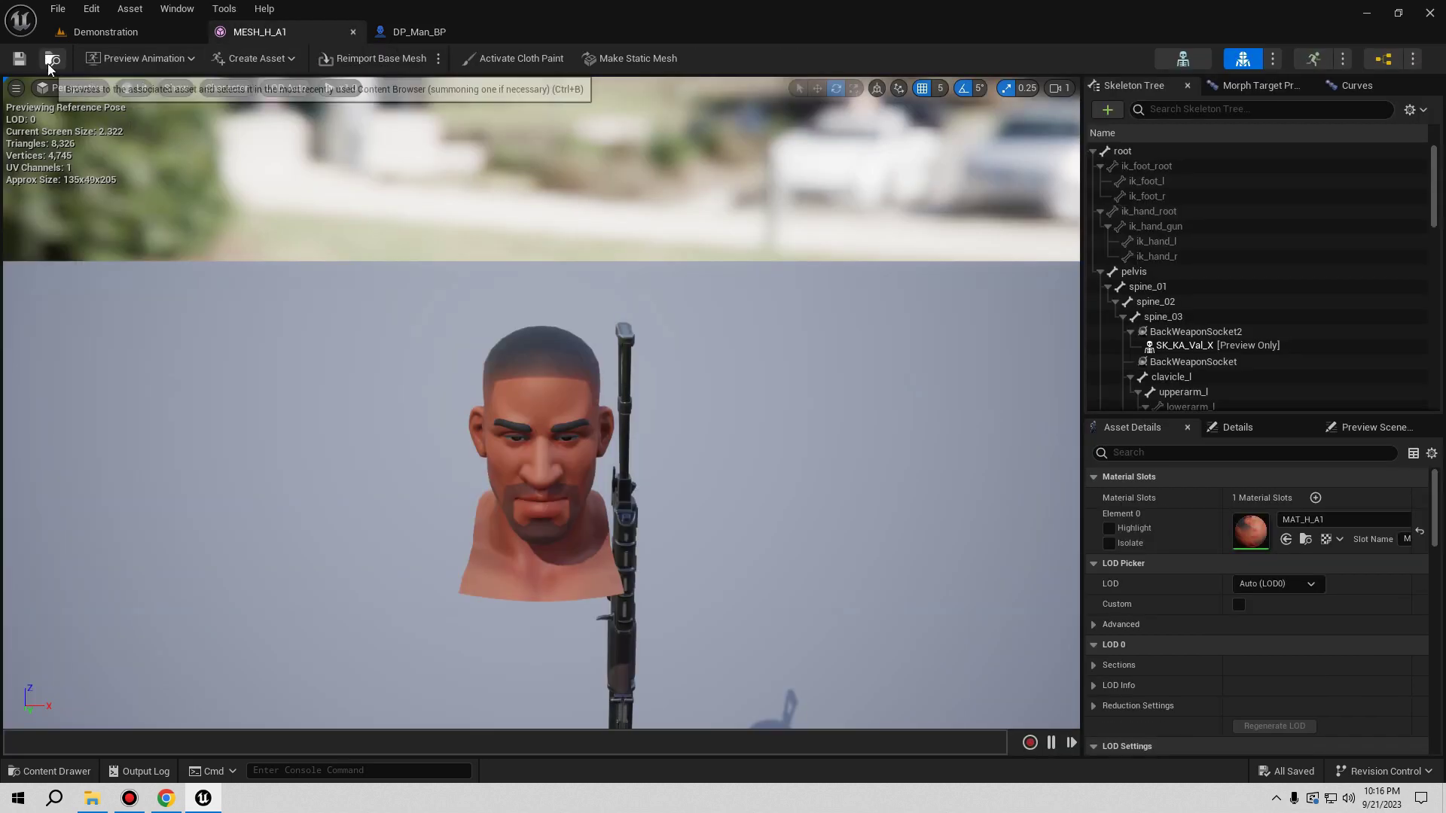
left_click(106, 31)
scroll(834, 680, "down", 2)
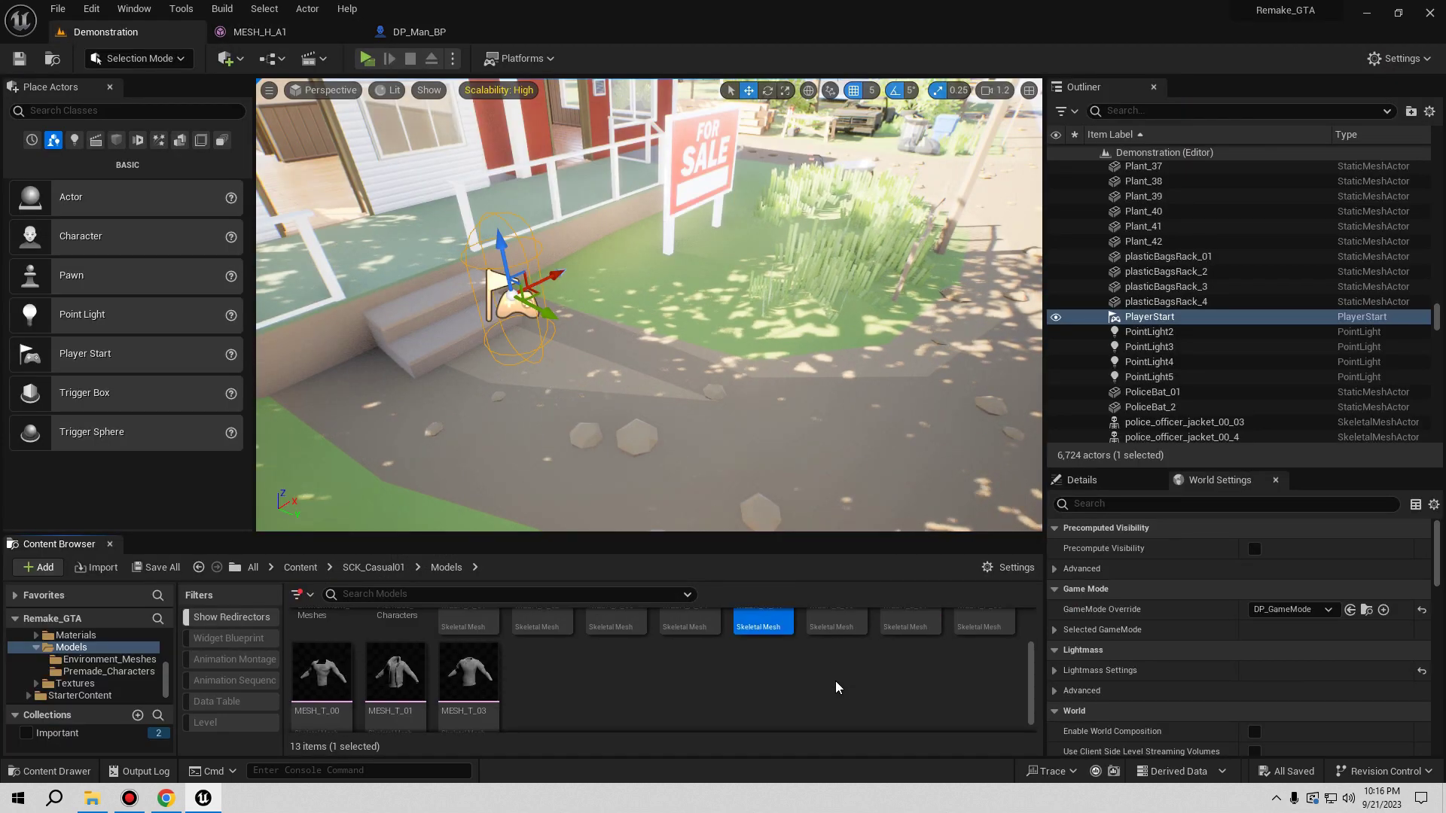
left_click(468, 678)
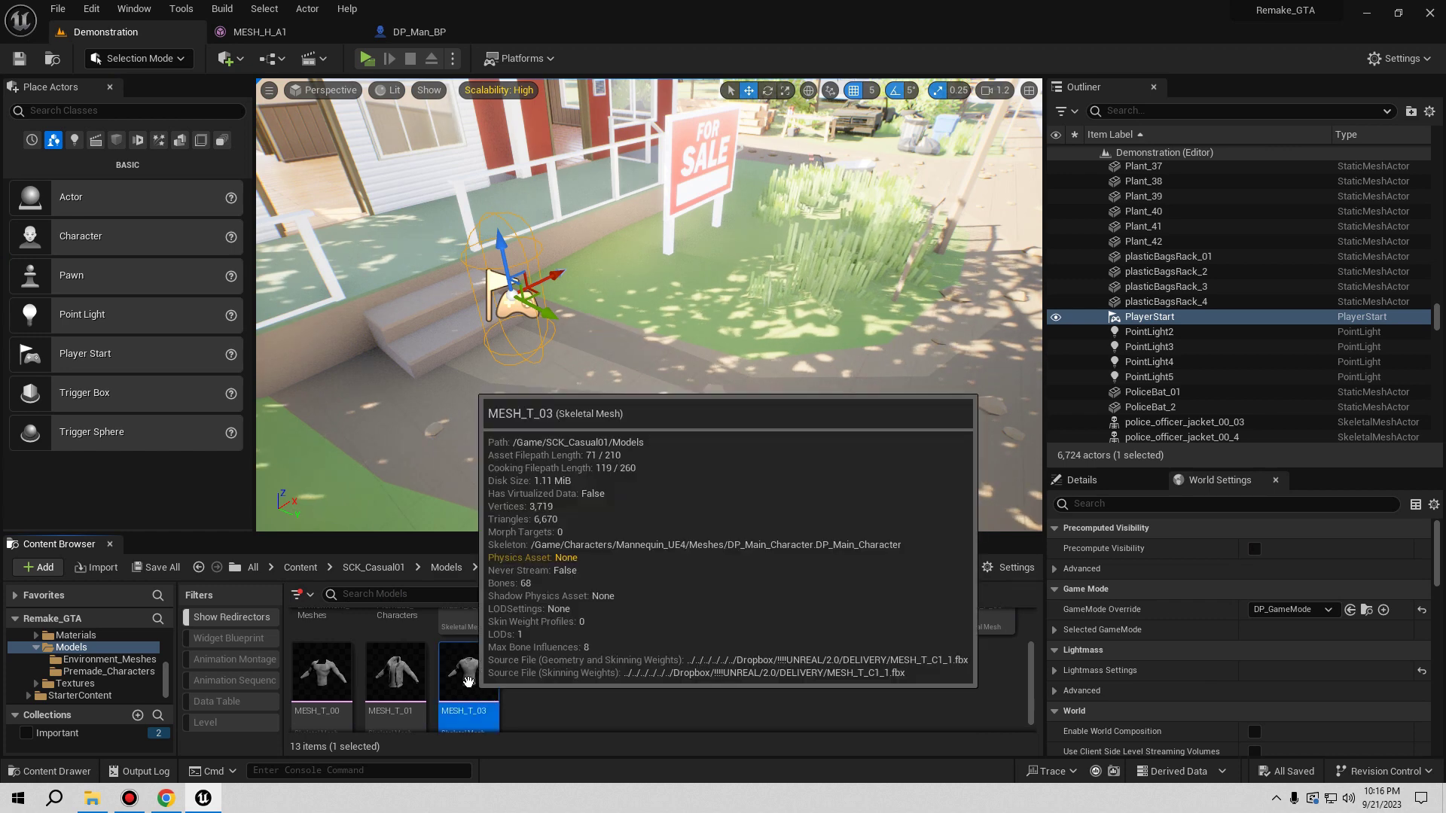
double_click(480, 702)
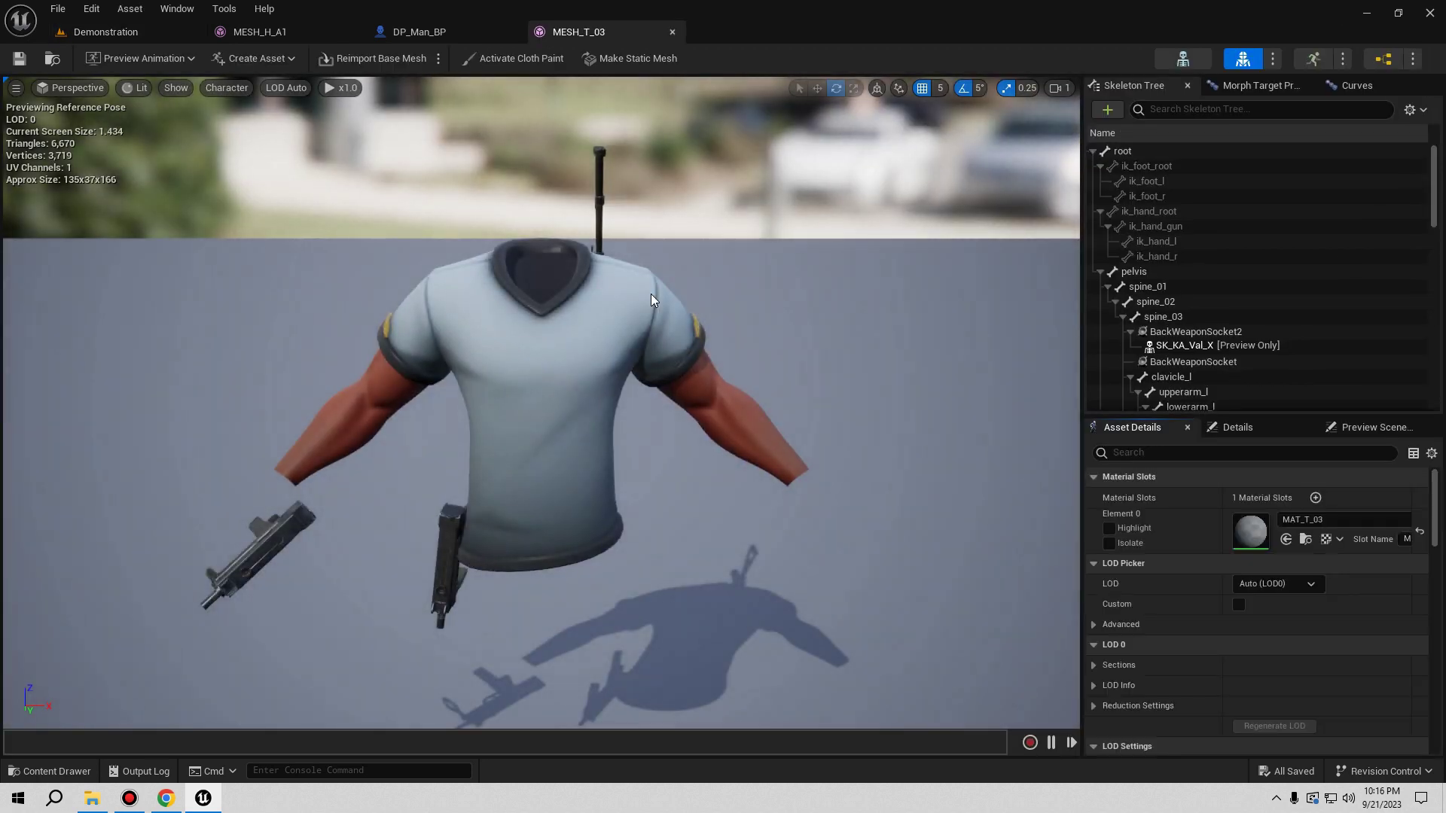
left_click(54, 58)
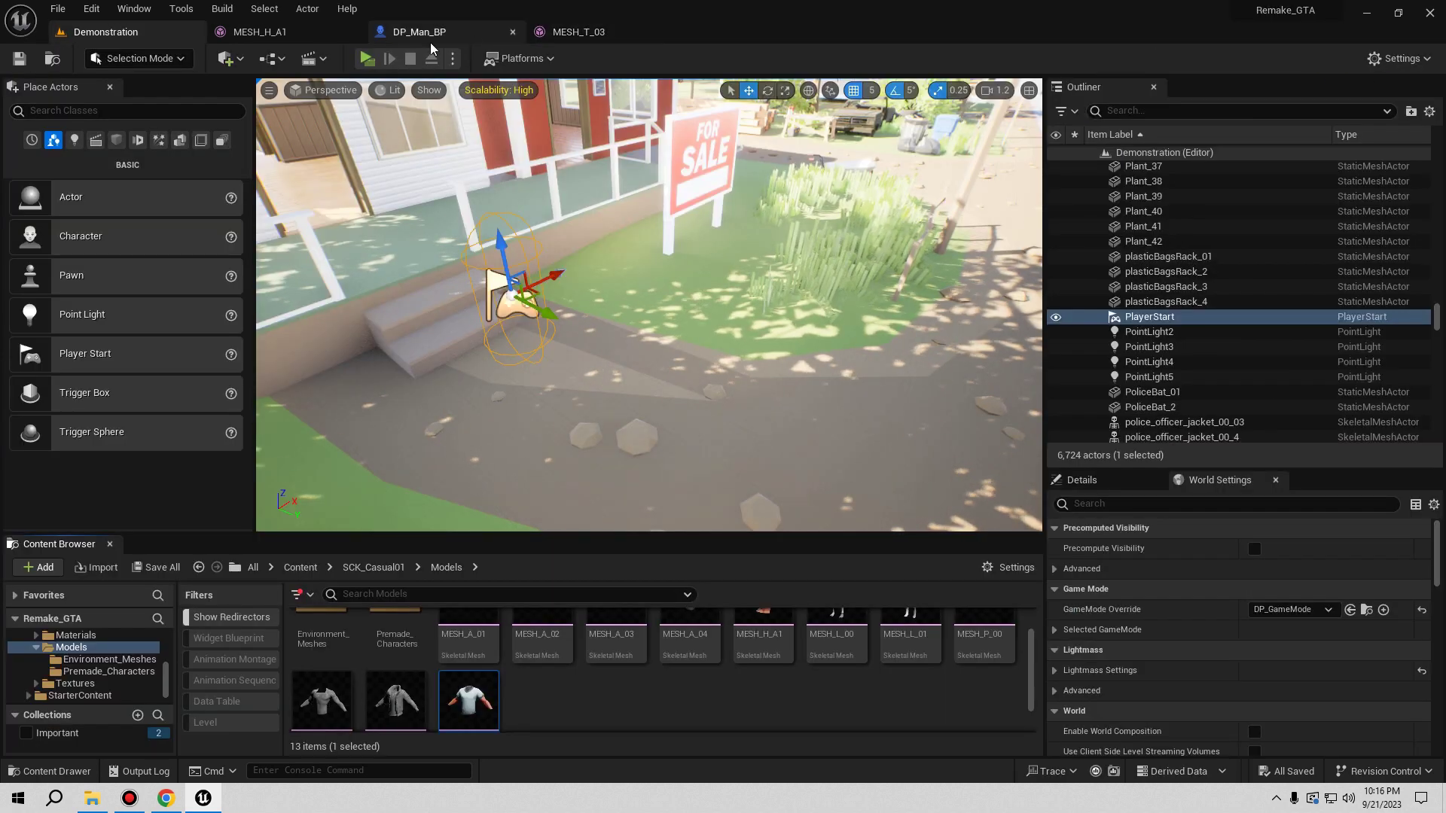
left_click(349, 30)
left_click(306, 31)
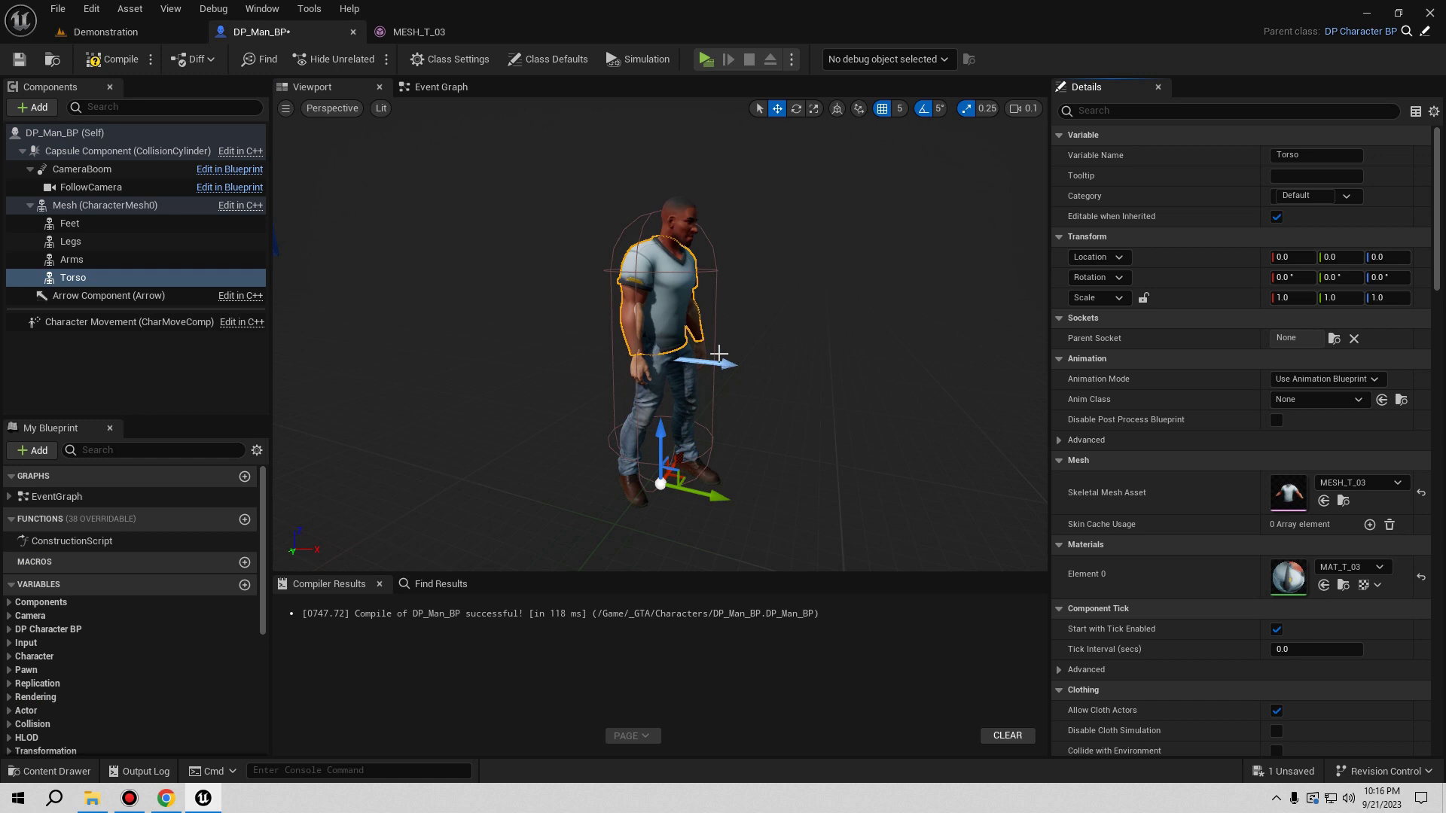
left_click(80, 259)
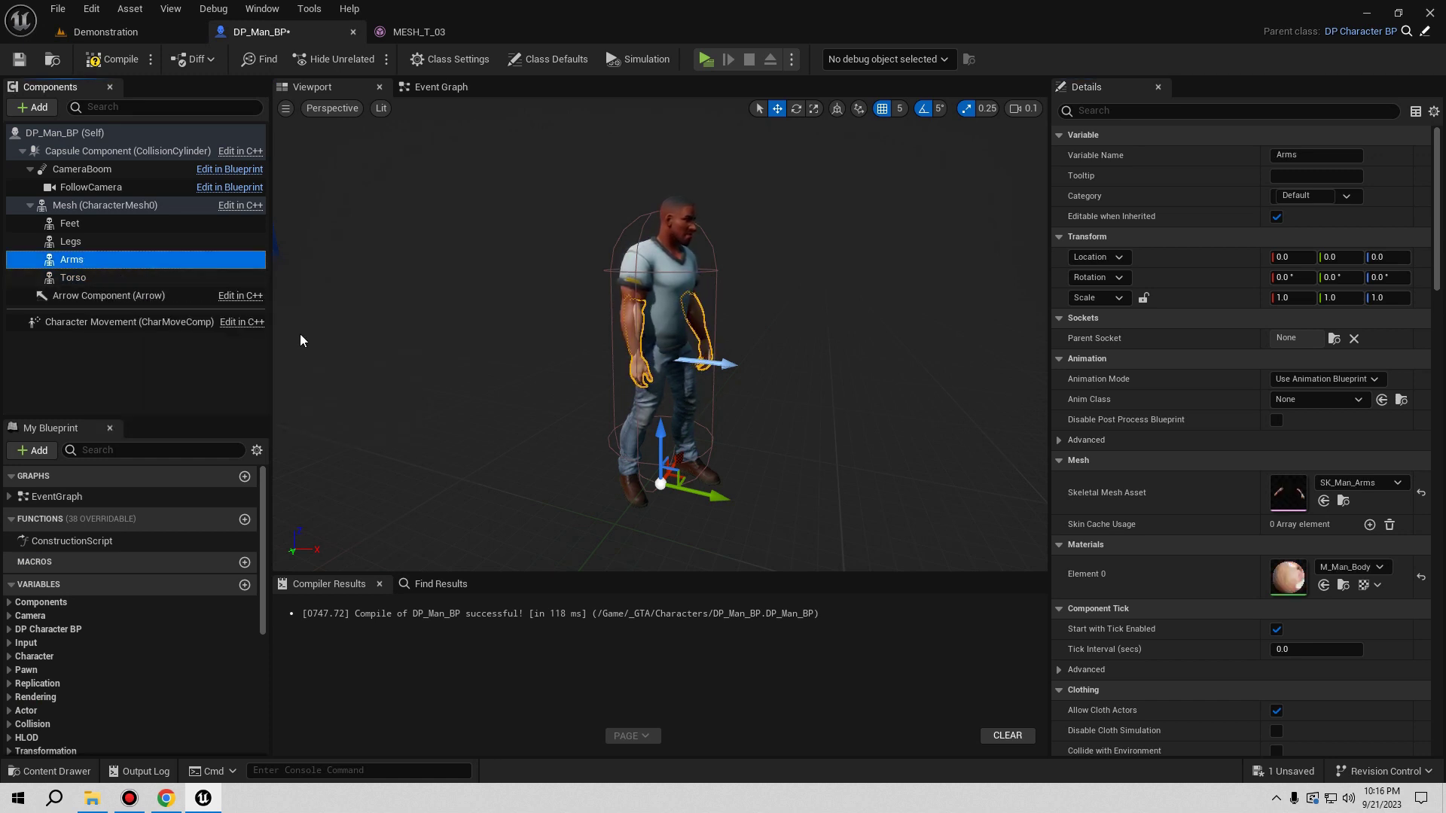
key("Delete")
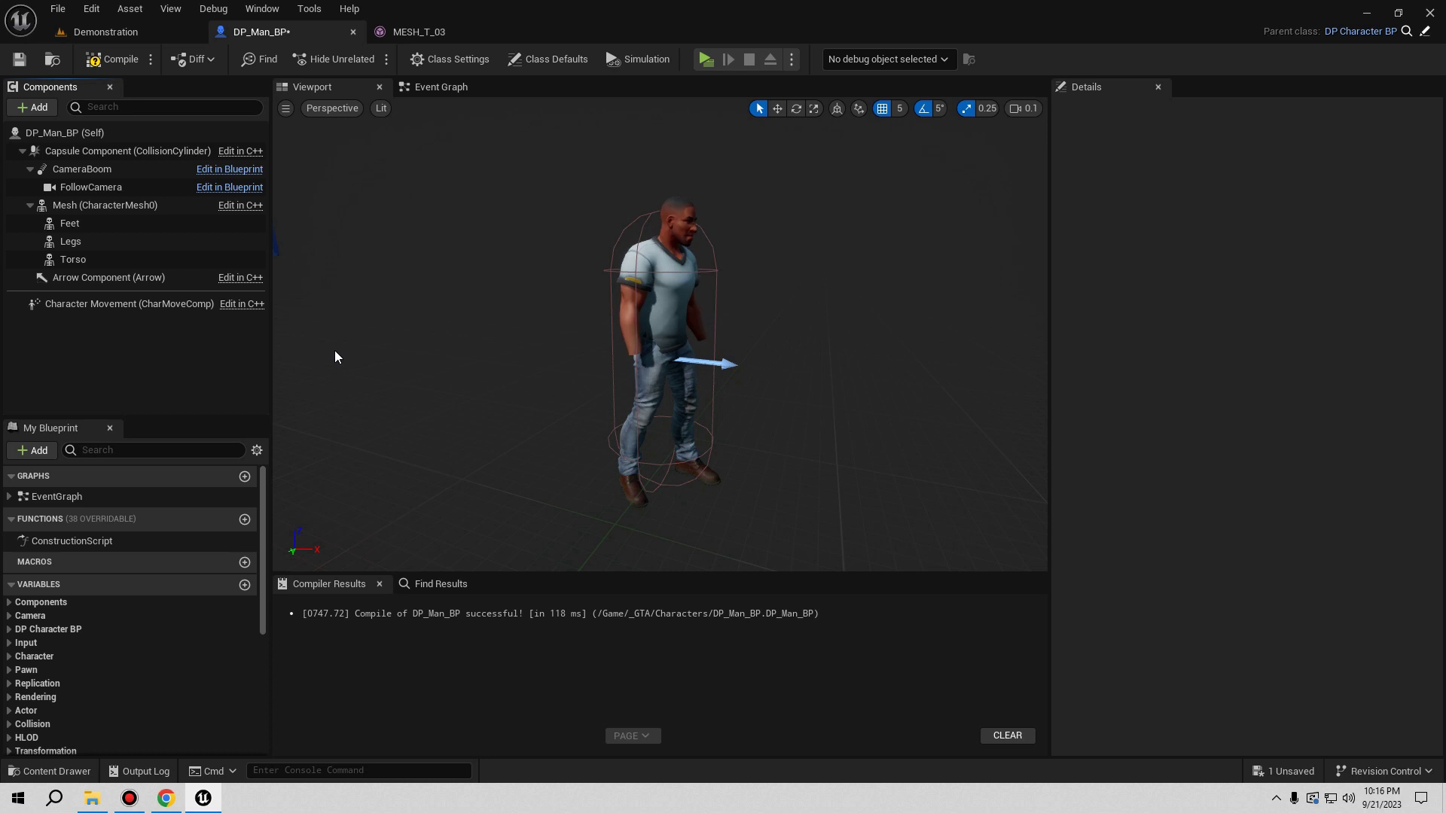
key("ctrl+z")
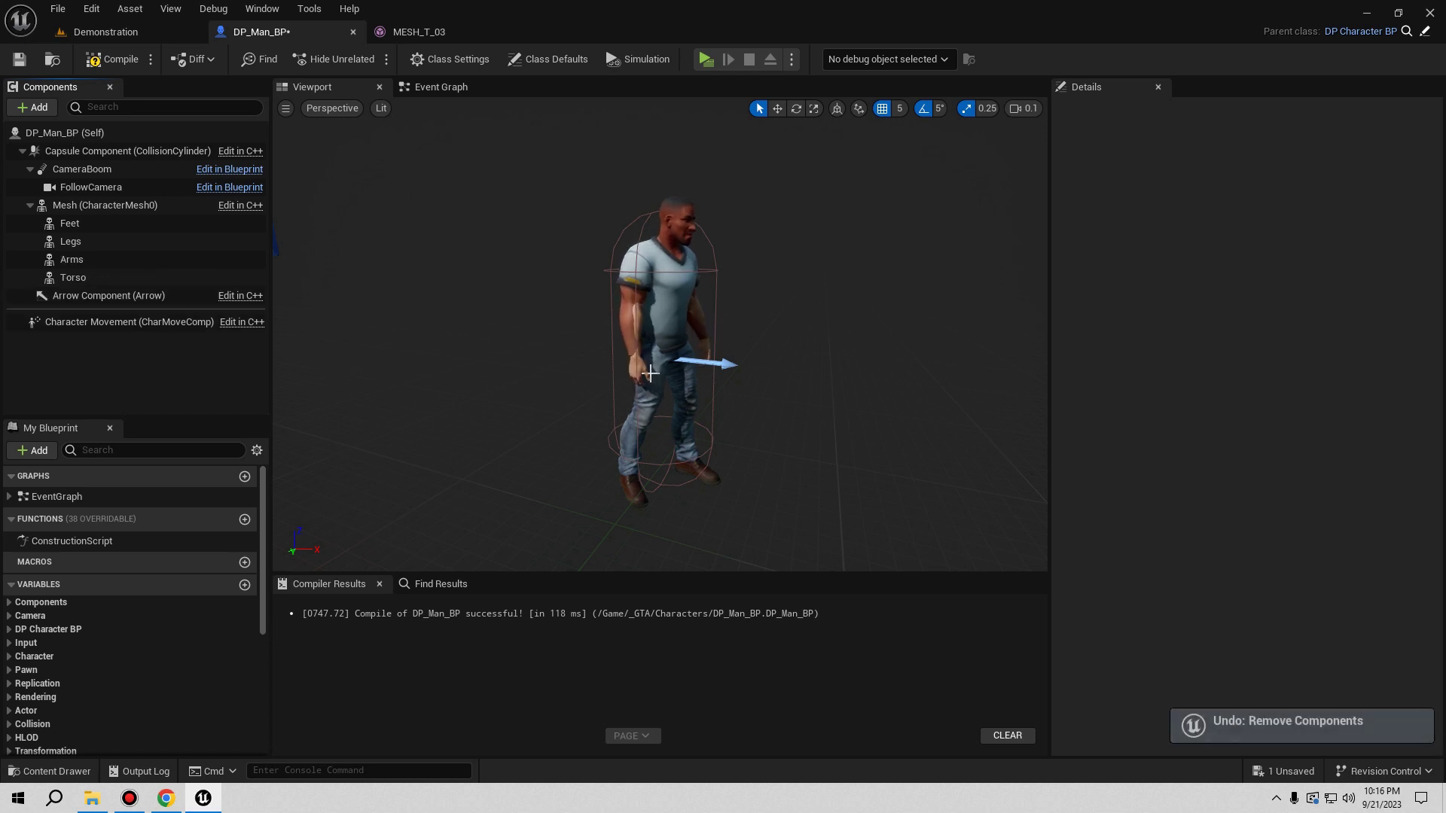
- Replace the Arms component's skeletal mesh with the MESH_P_00 hands from the Models folder, and compile and save DP_Man_BP
left_click(105, 259)
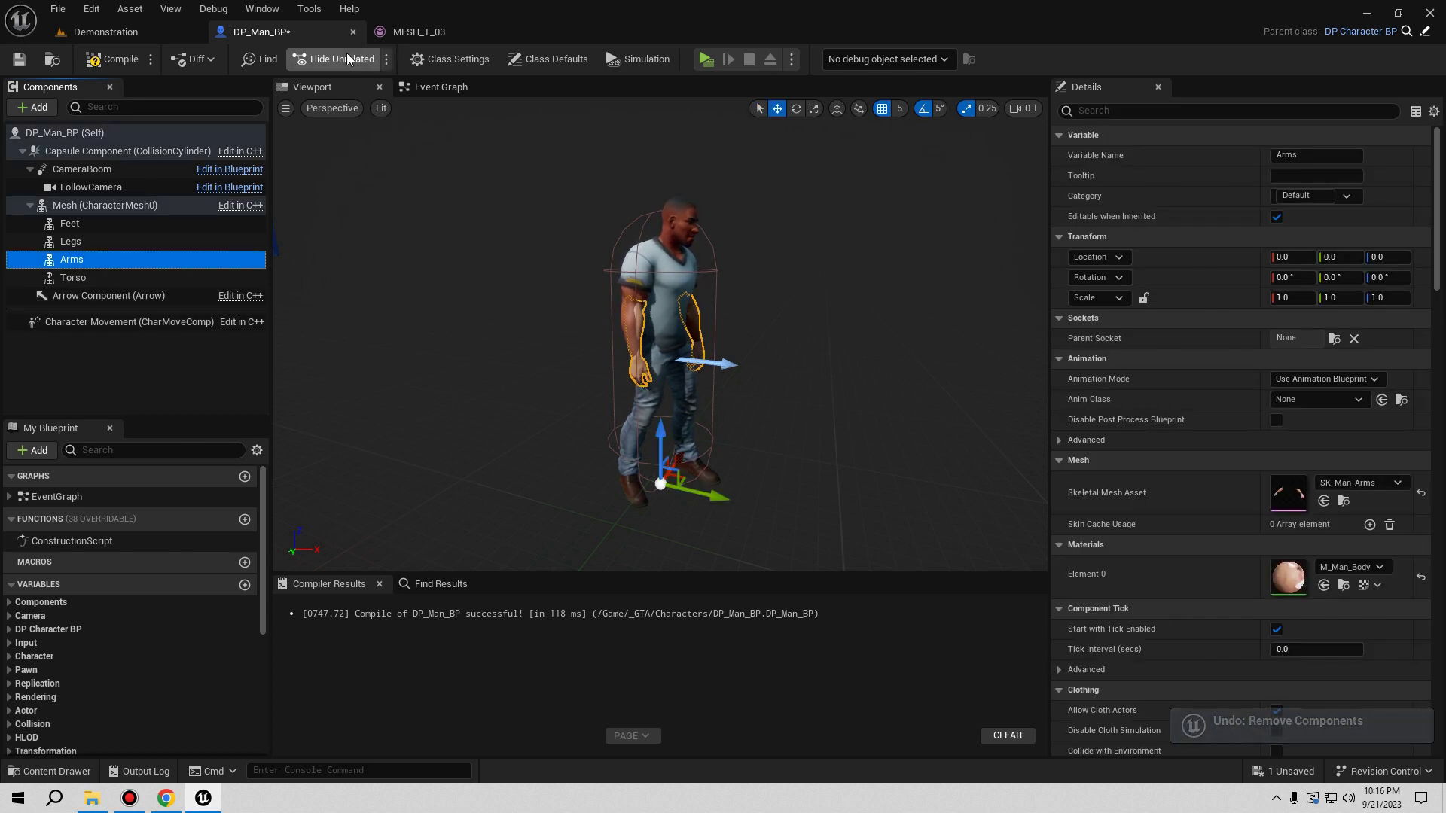
left_click(408, 34)
left_click(91, 32)
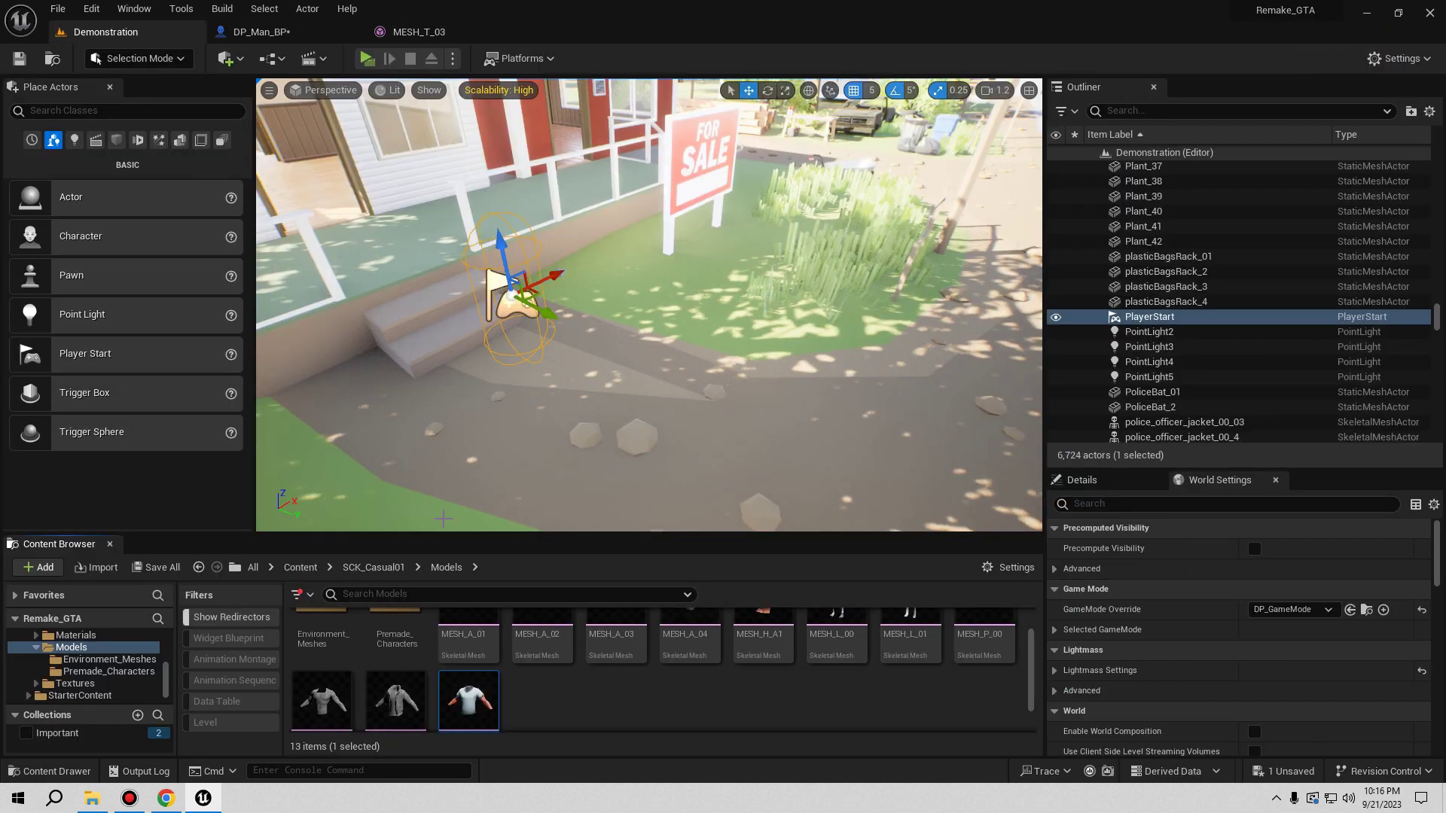
double_click(974, 650)
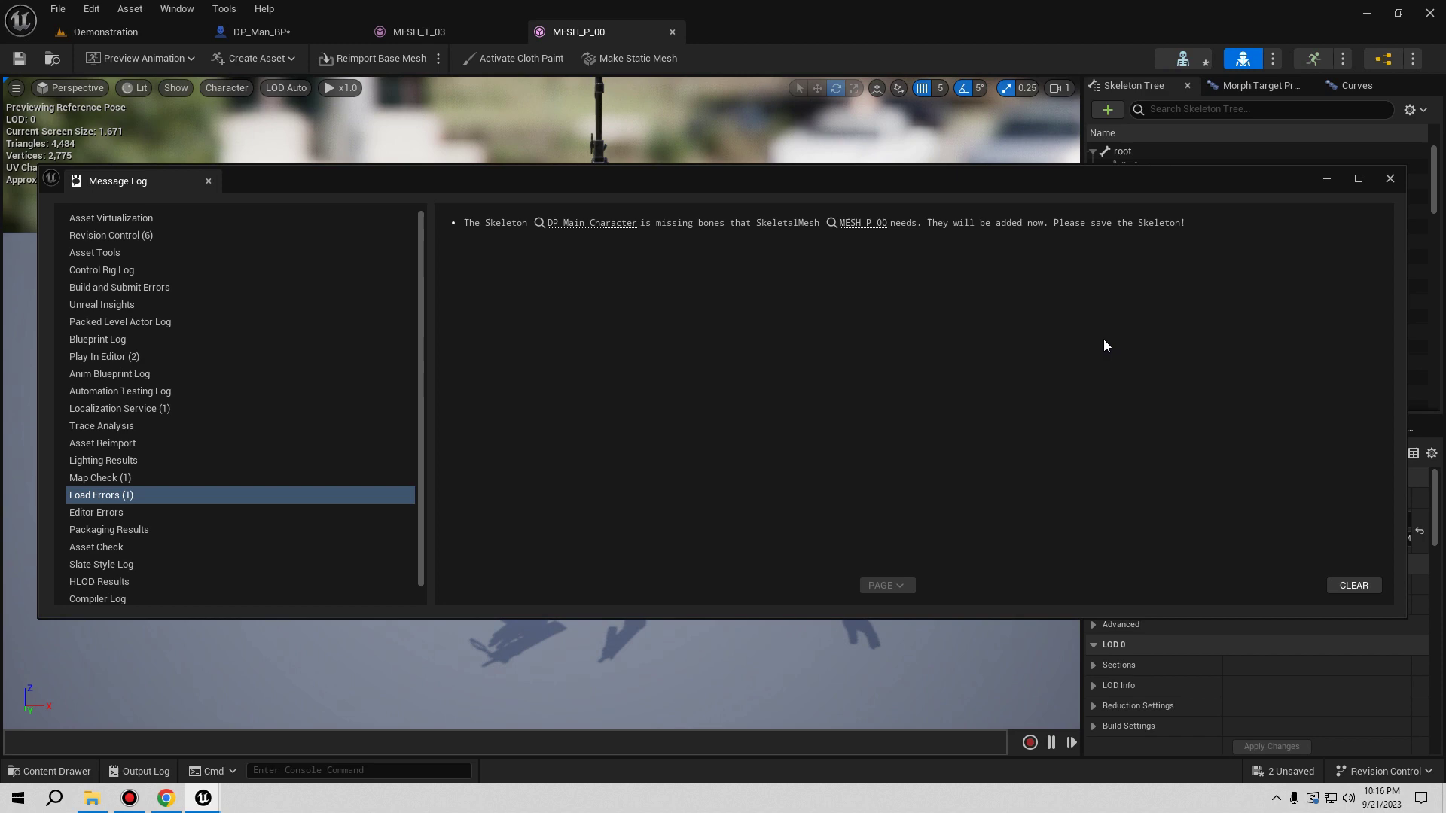
left_click(1388, 180)
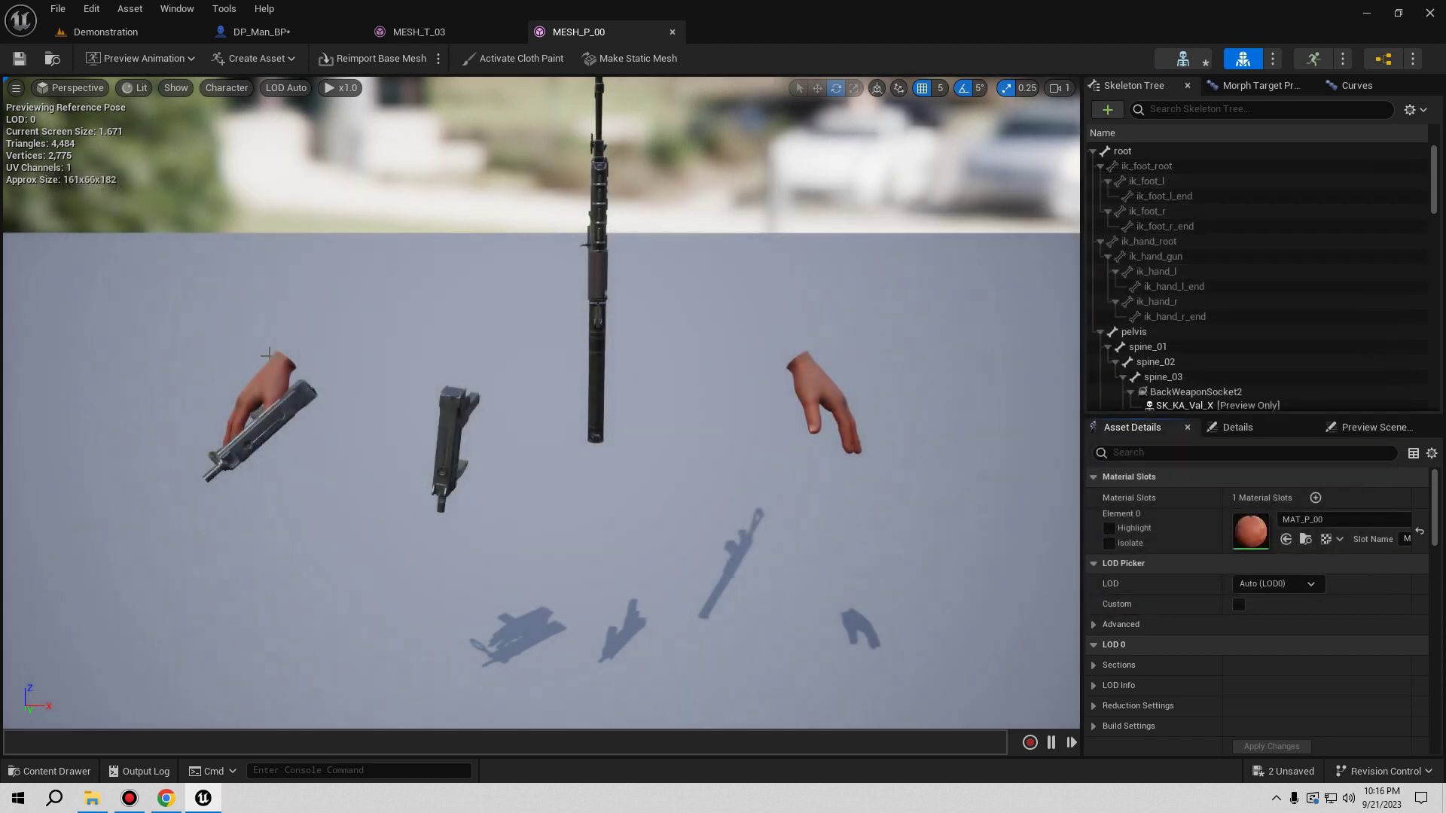
left_click(52, 60)
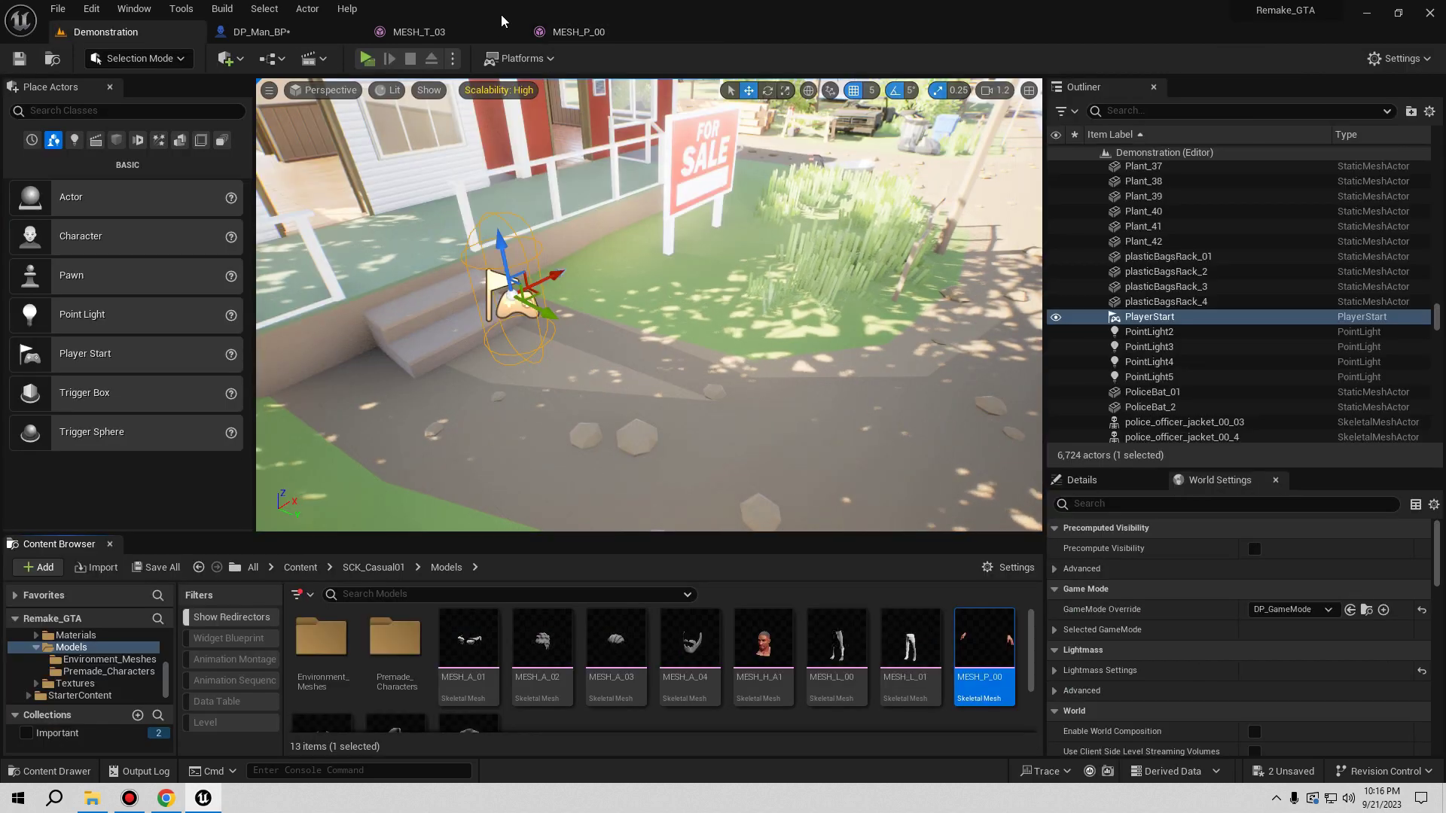
left_click(261, 32)
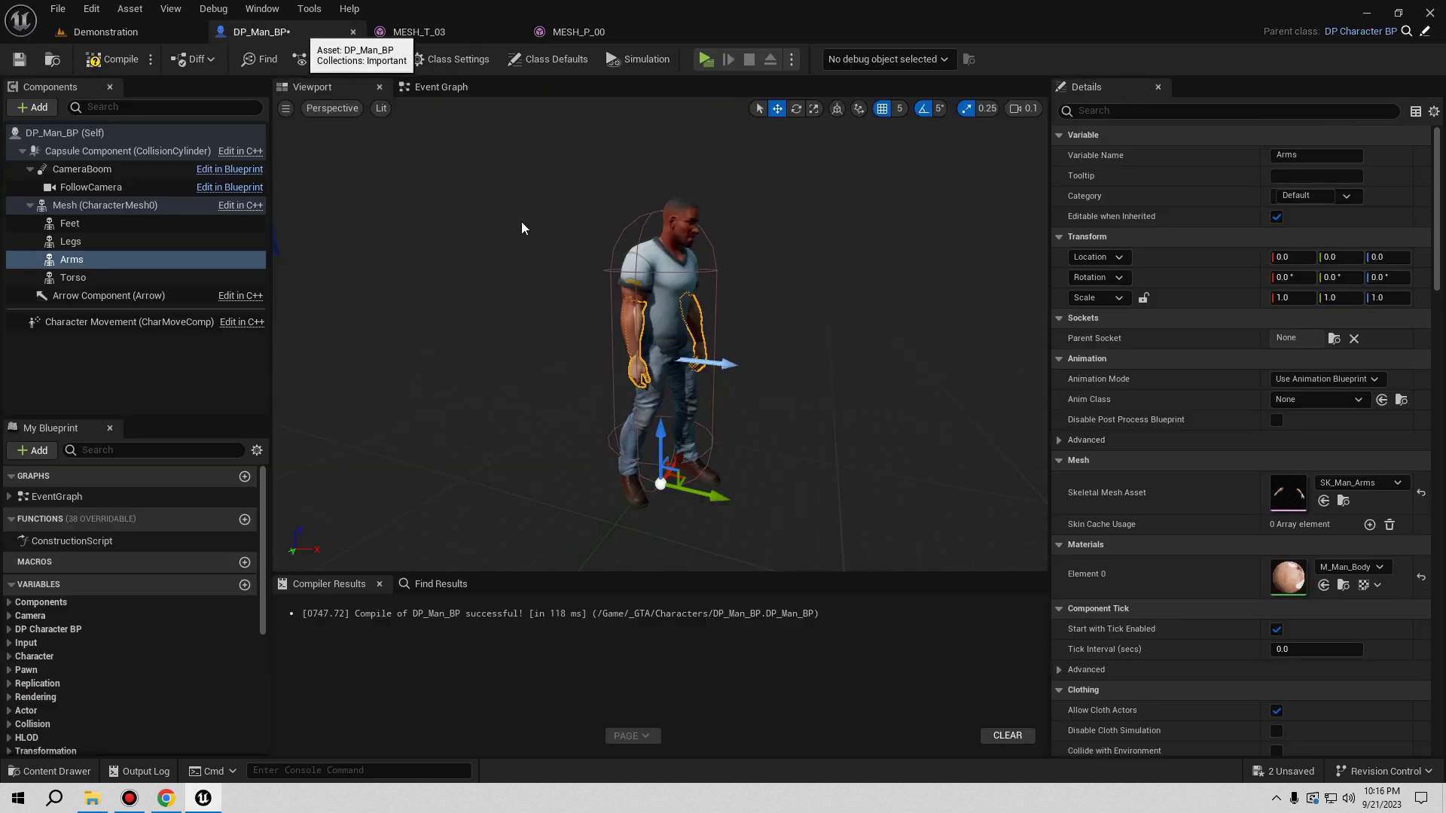
left_click(1325, 503)
left_click(111, 58)
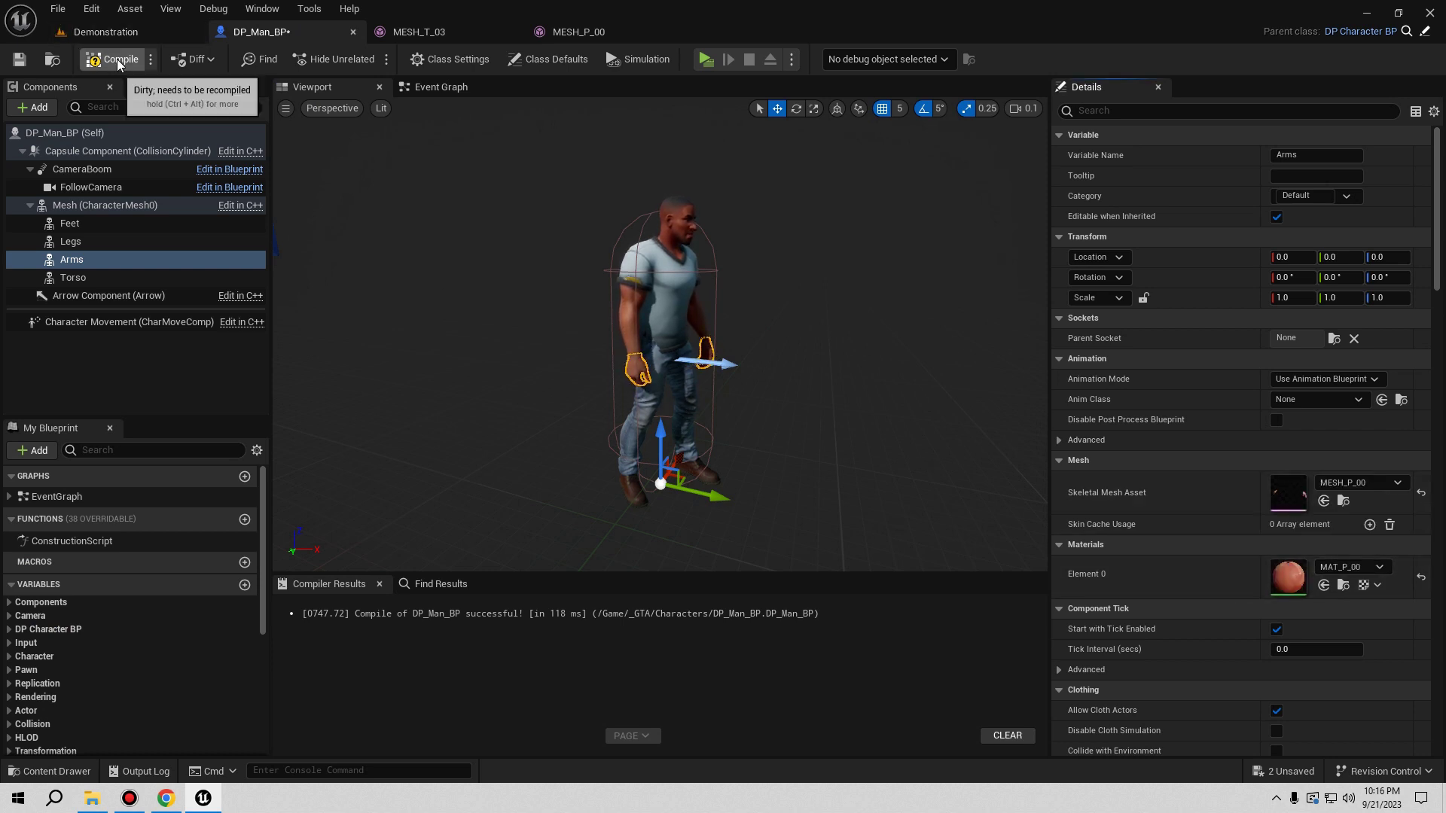
left_click(29, 62)
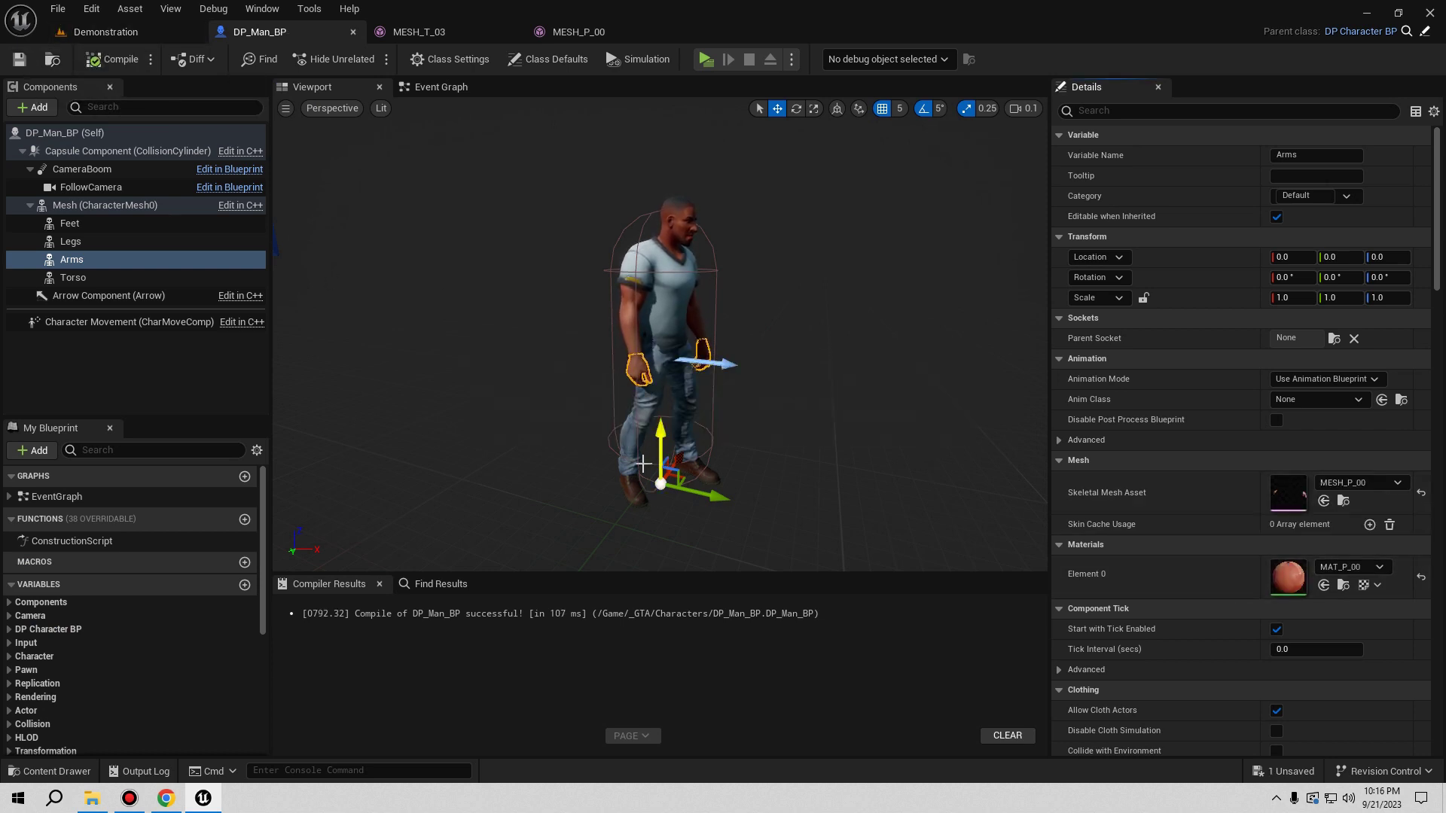
- Select DP_Man_BP's Legs component, then preview the MESH_A_01 skeletal mesh from SCK_Casual01's Models folder and close its editor
left_click(643, 417)
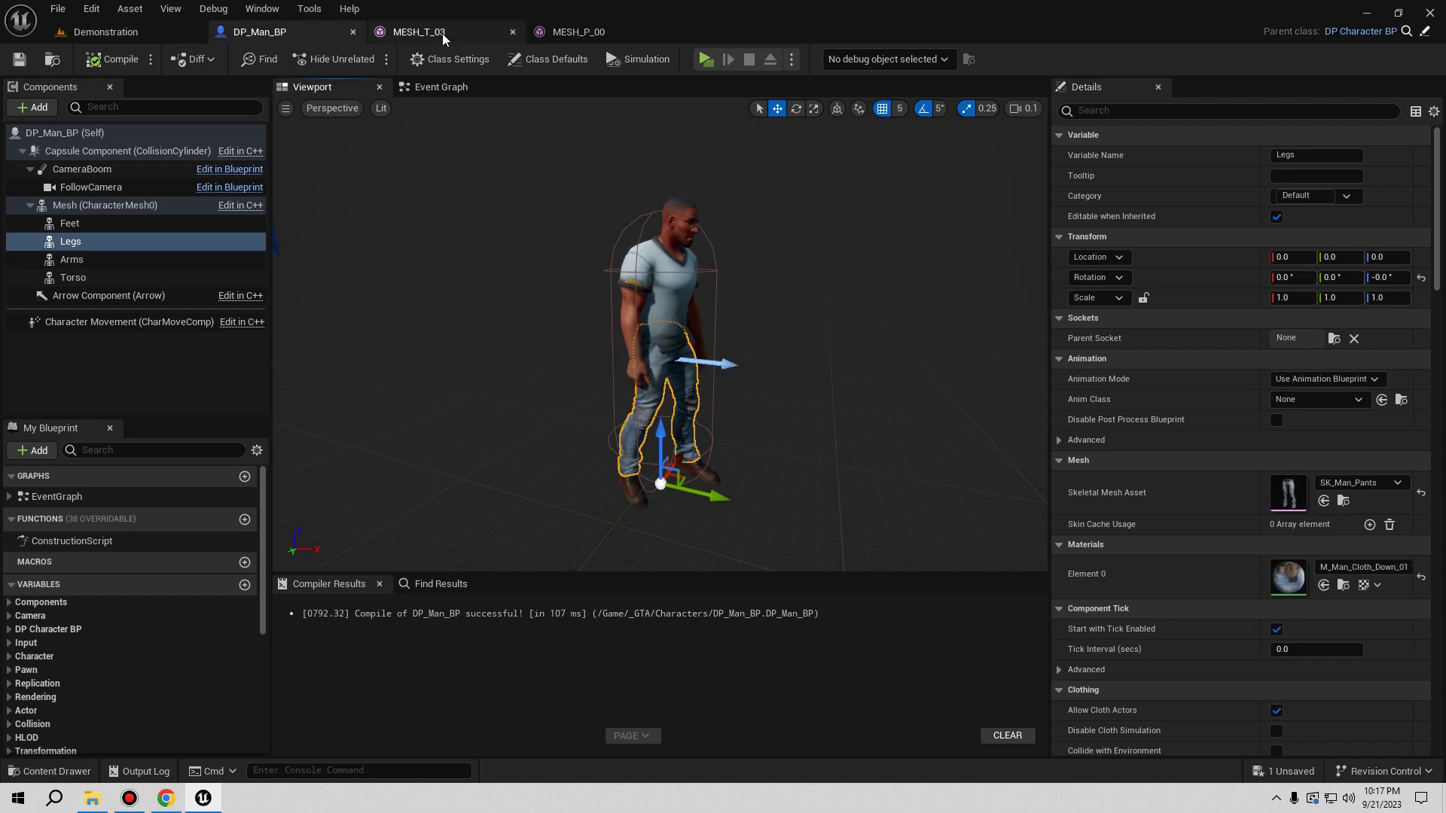
left_click(572, 32)
left_click(51, 61)
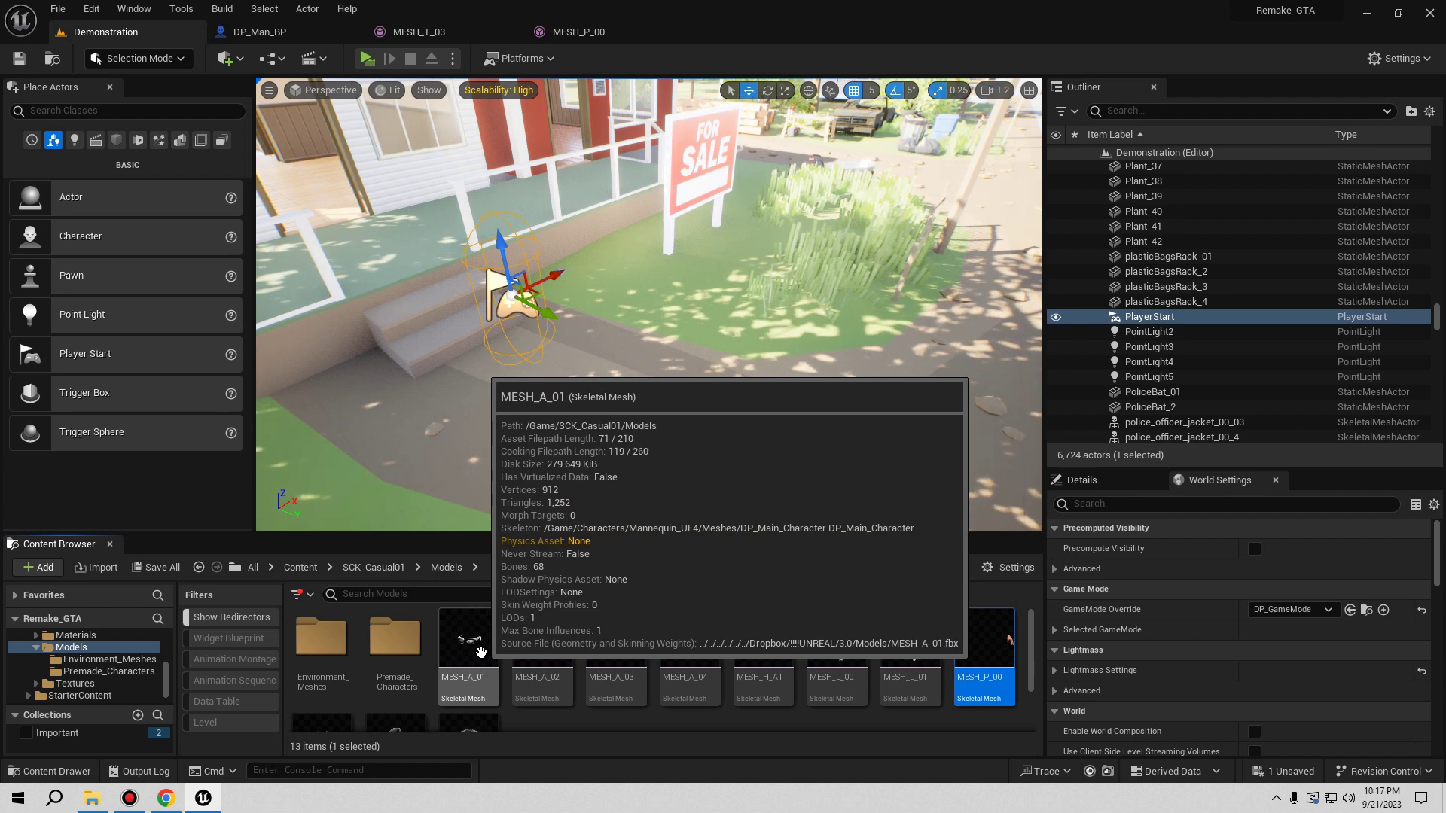
double_click(481, 652)
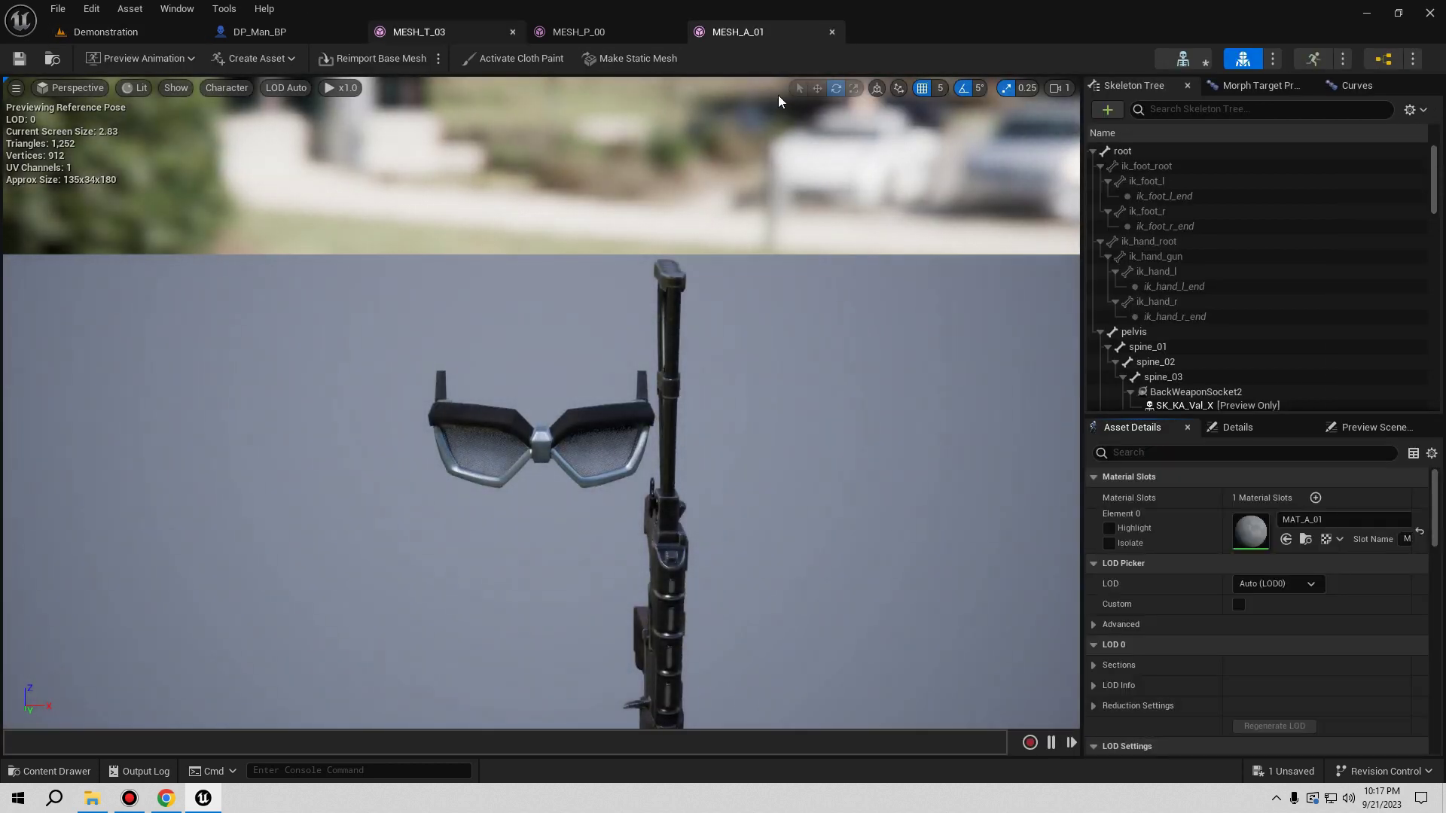
left_click(832, 34)
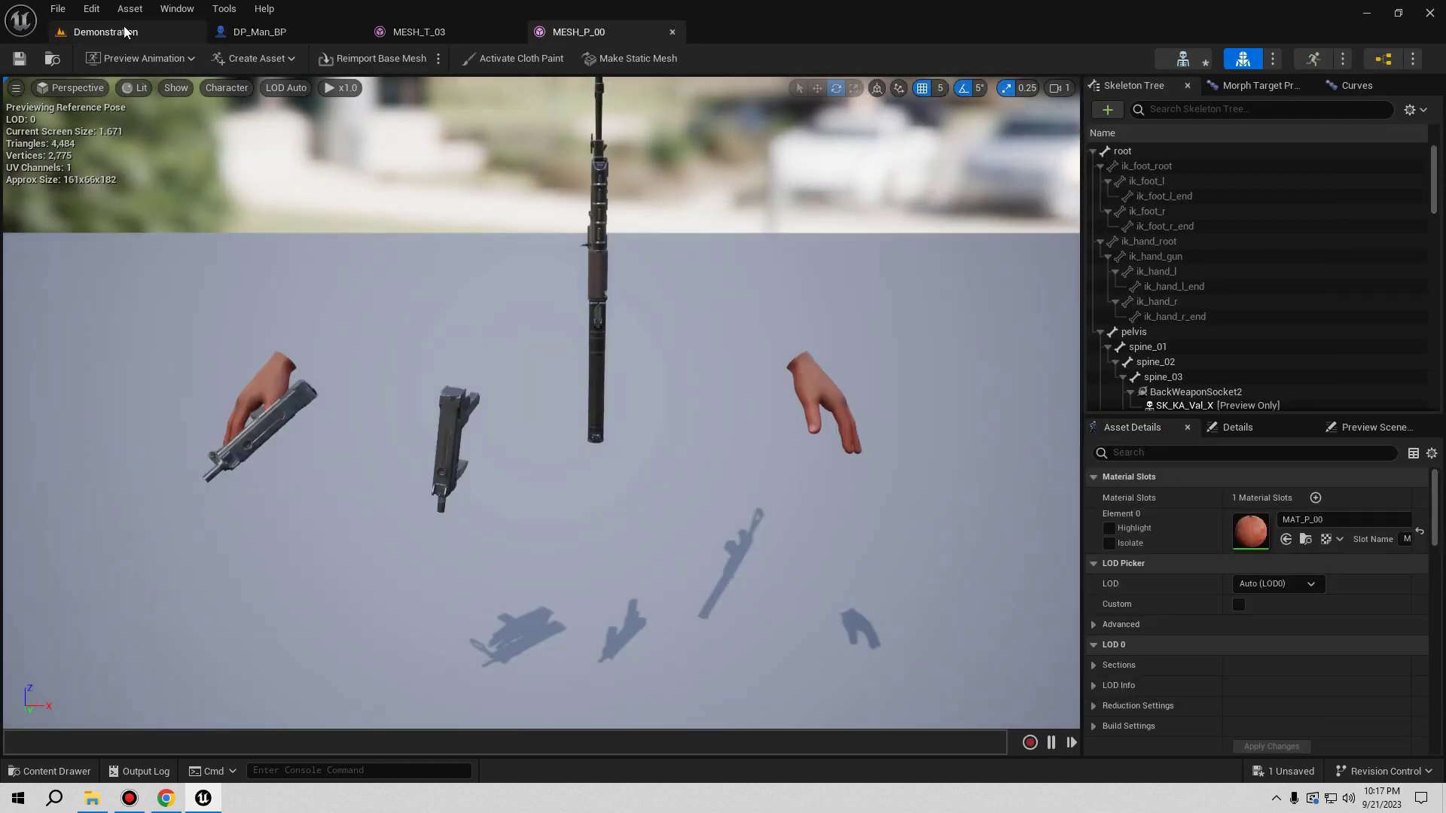
- Open the MESH_L_01 jeans mesh from the Models folder and close the MESH_P_00 and MESH_T_03 editors
left_click(105, 32)
scroll(963, 717, "down", 2)
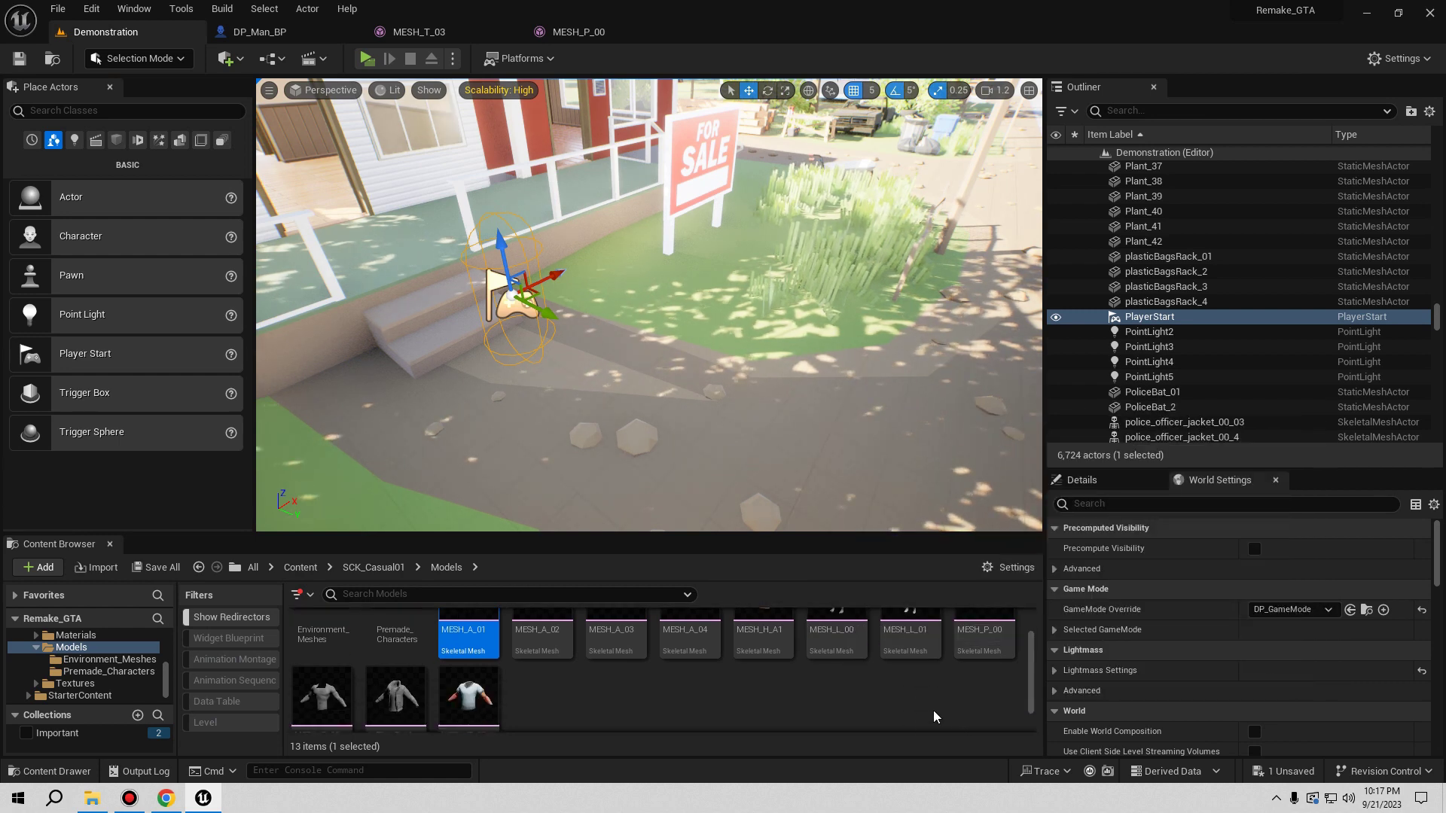
scroll(930, 699, "up", 2)
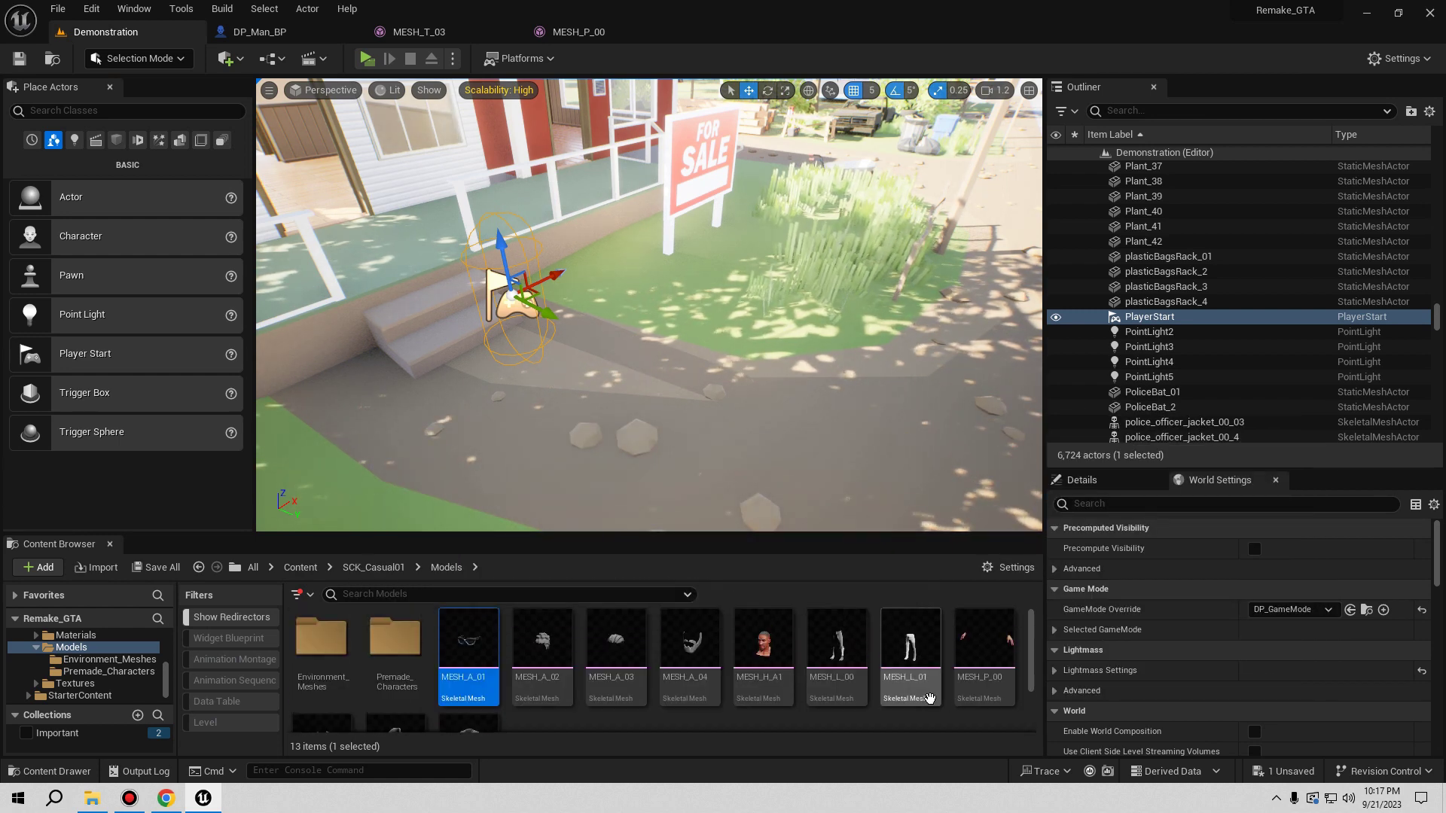
left_click(911, 648)
double_click(911, 647)
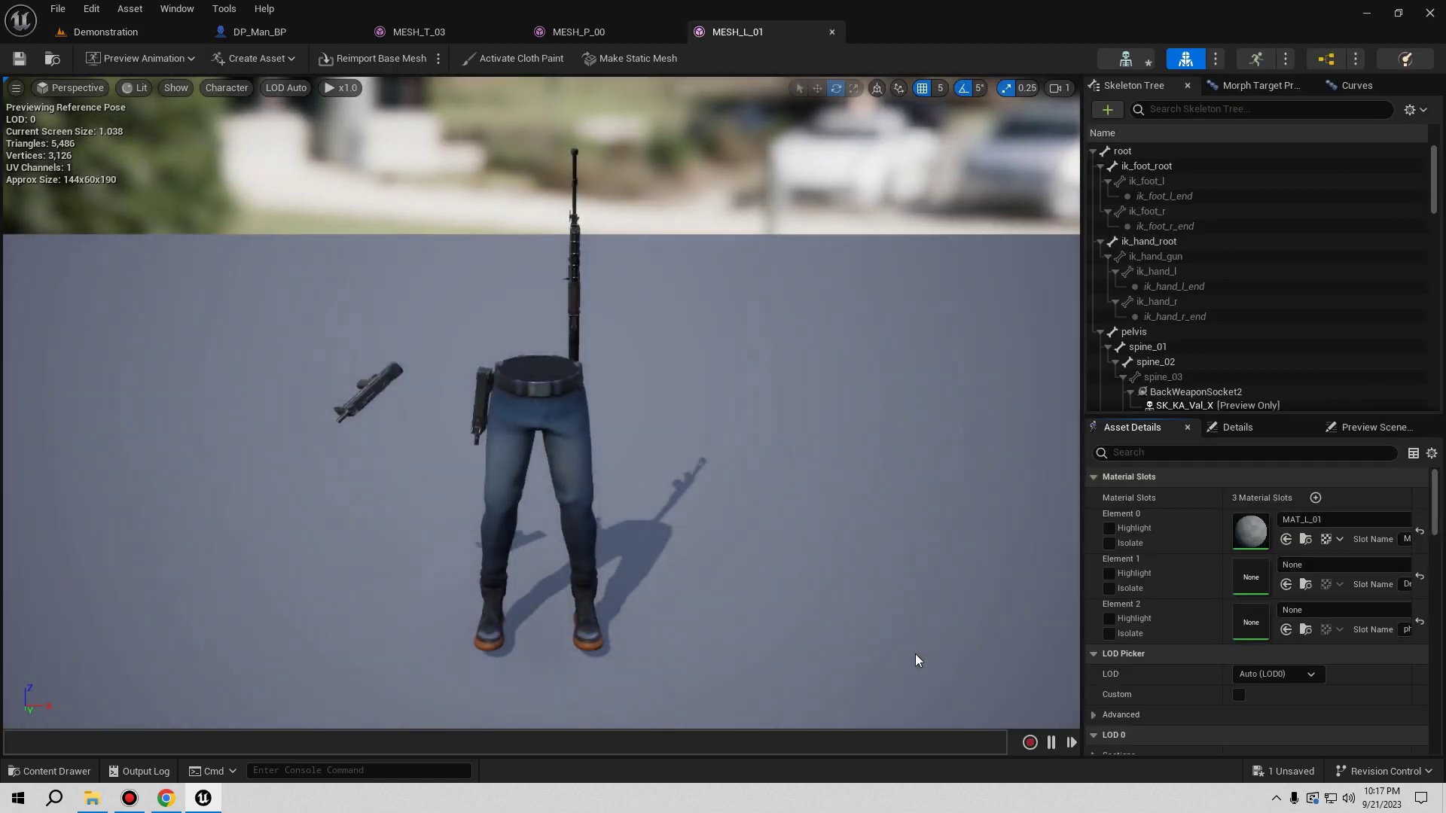
left_click(607, 22)
left_click(672, 30)
left_click(494, 34)
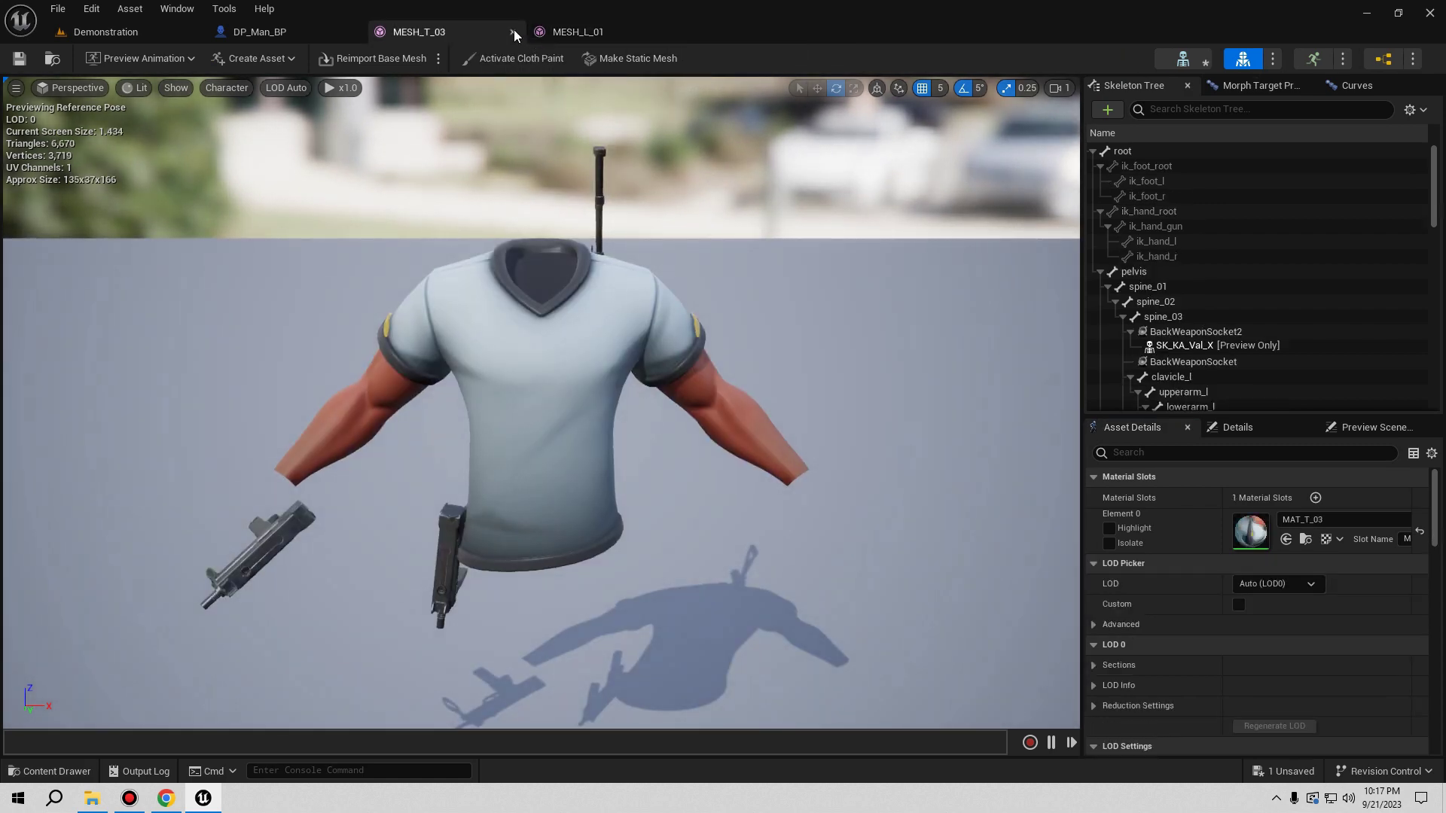
left_click(514, 32)
- Preview the MESH_L_00 legs mesh from the Models folder and close its editor
left_click(105, 32)
left_click(837, 640)
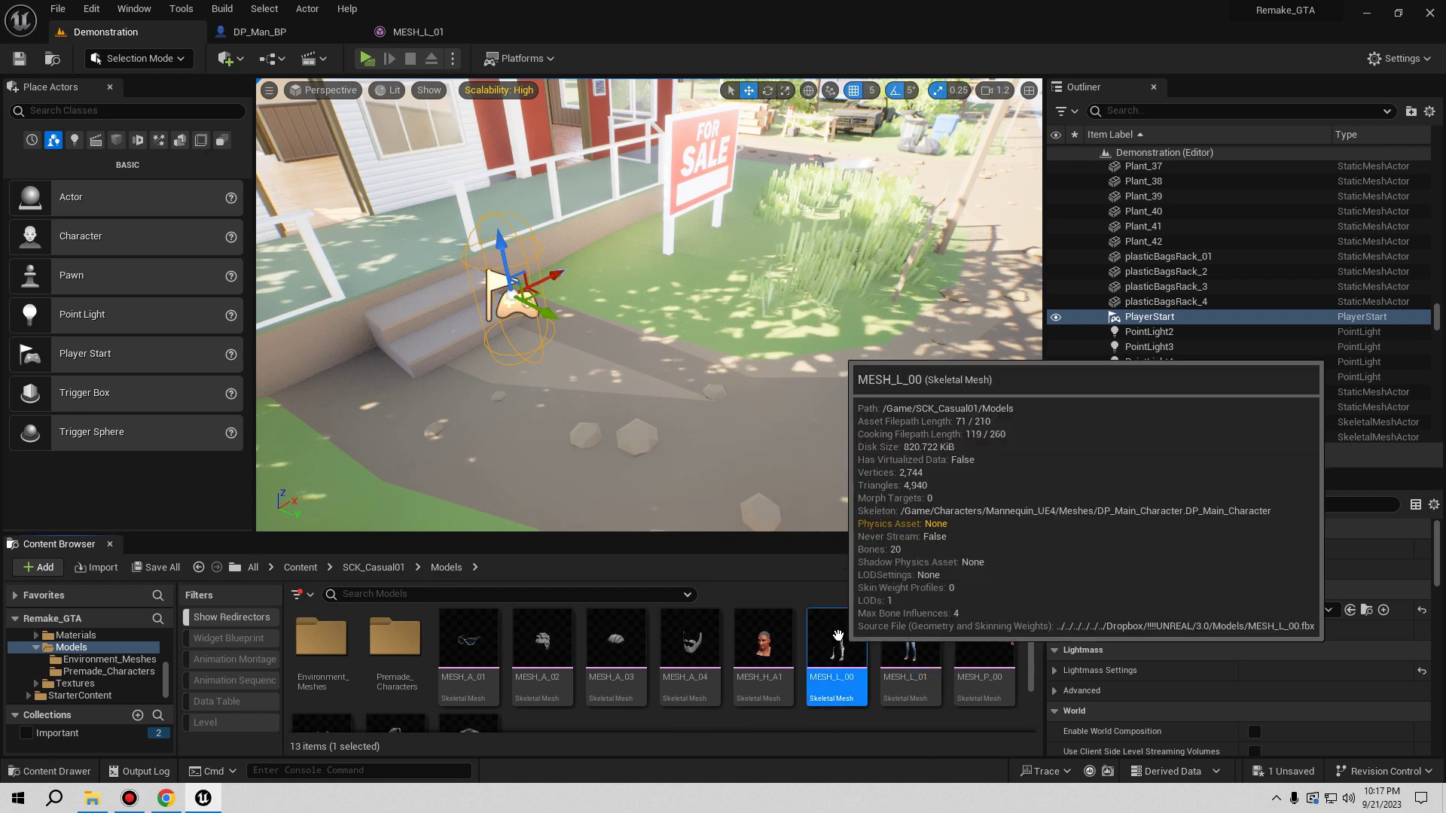
double_click(838, 636)
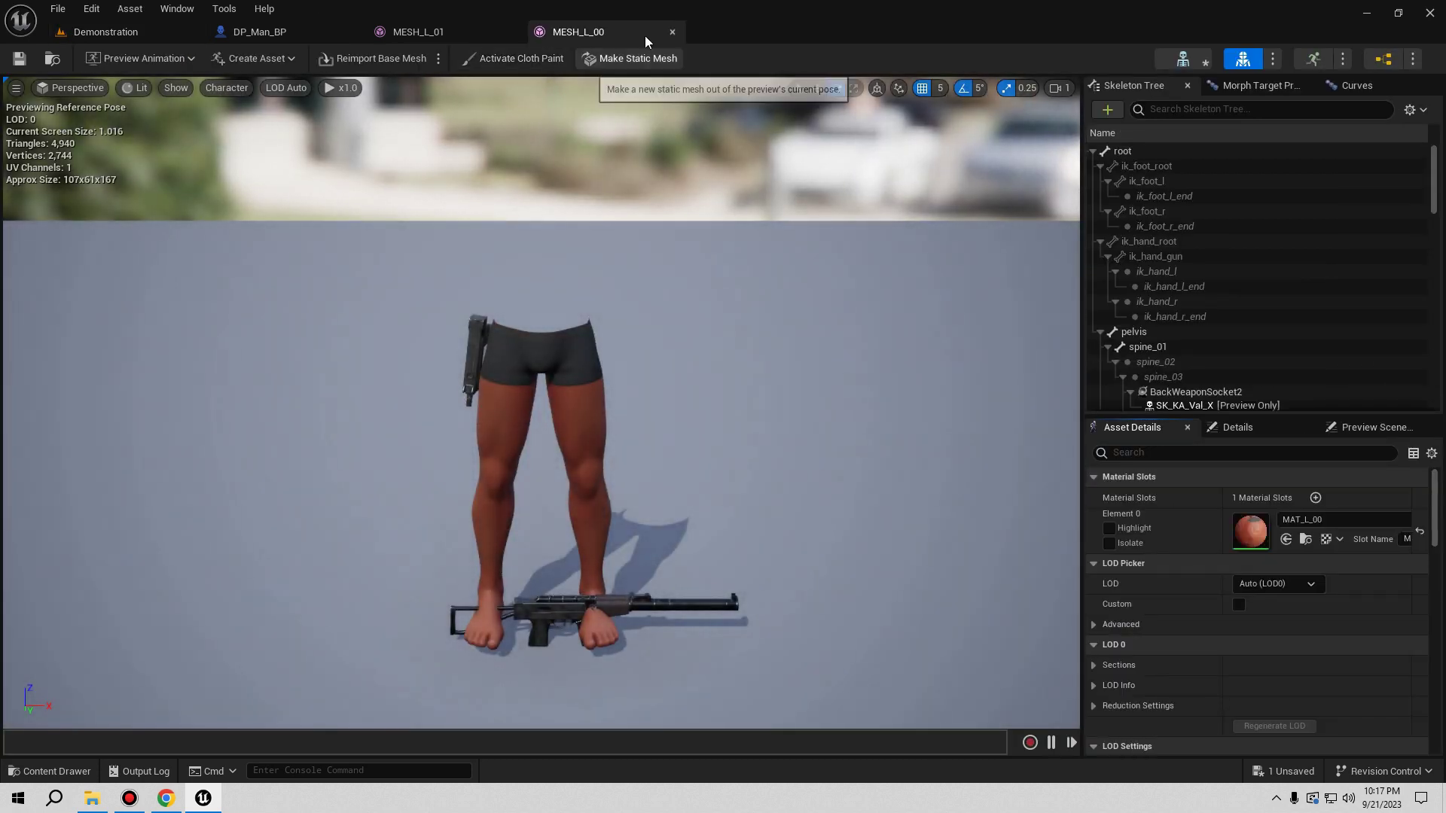
left_click(671, 32)
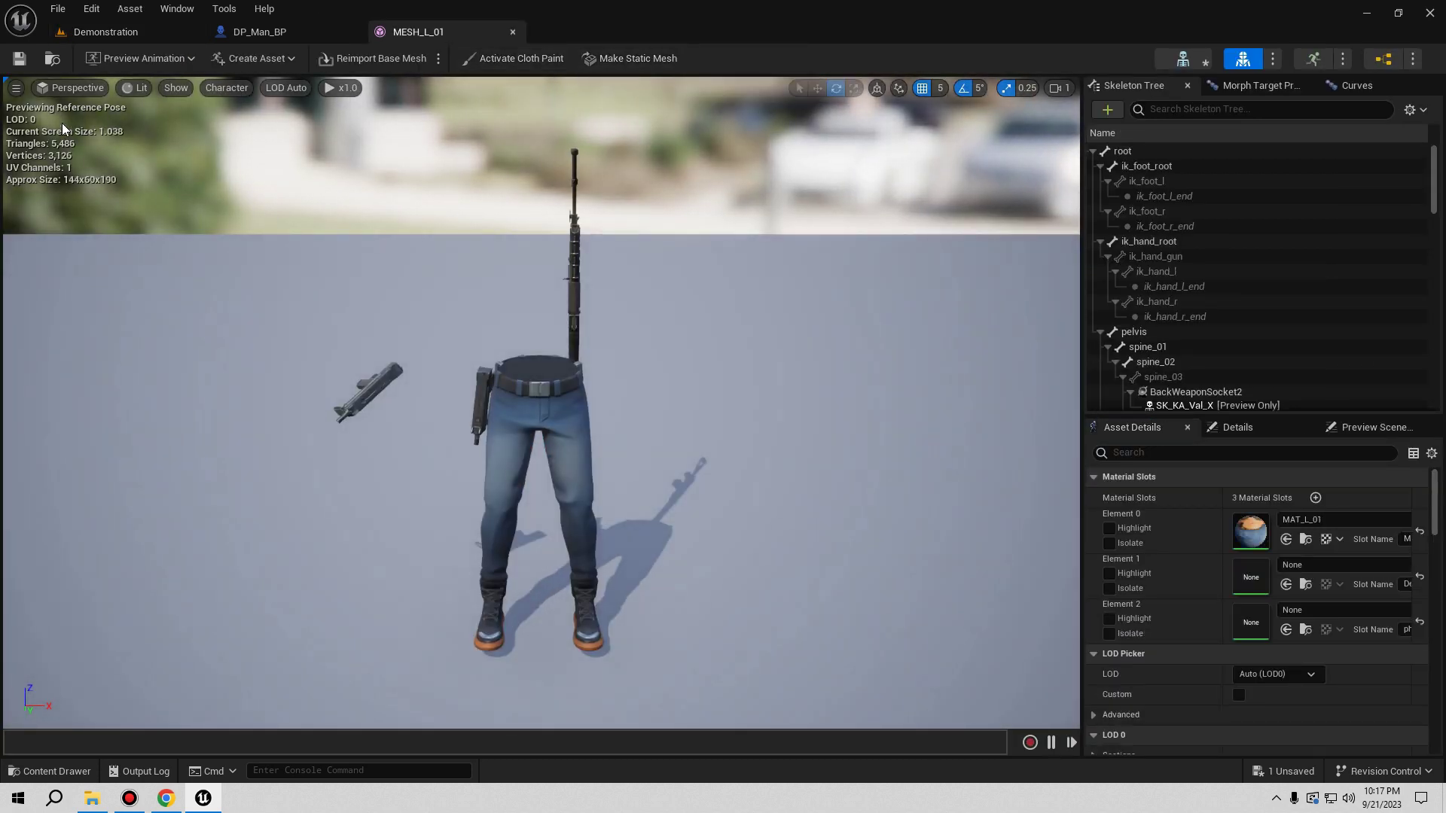
- Replace the Legs component's skeletal mesh in DP_Man_BP with MESH_L_01 from the Models folder
left_click(54, 60)
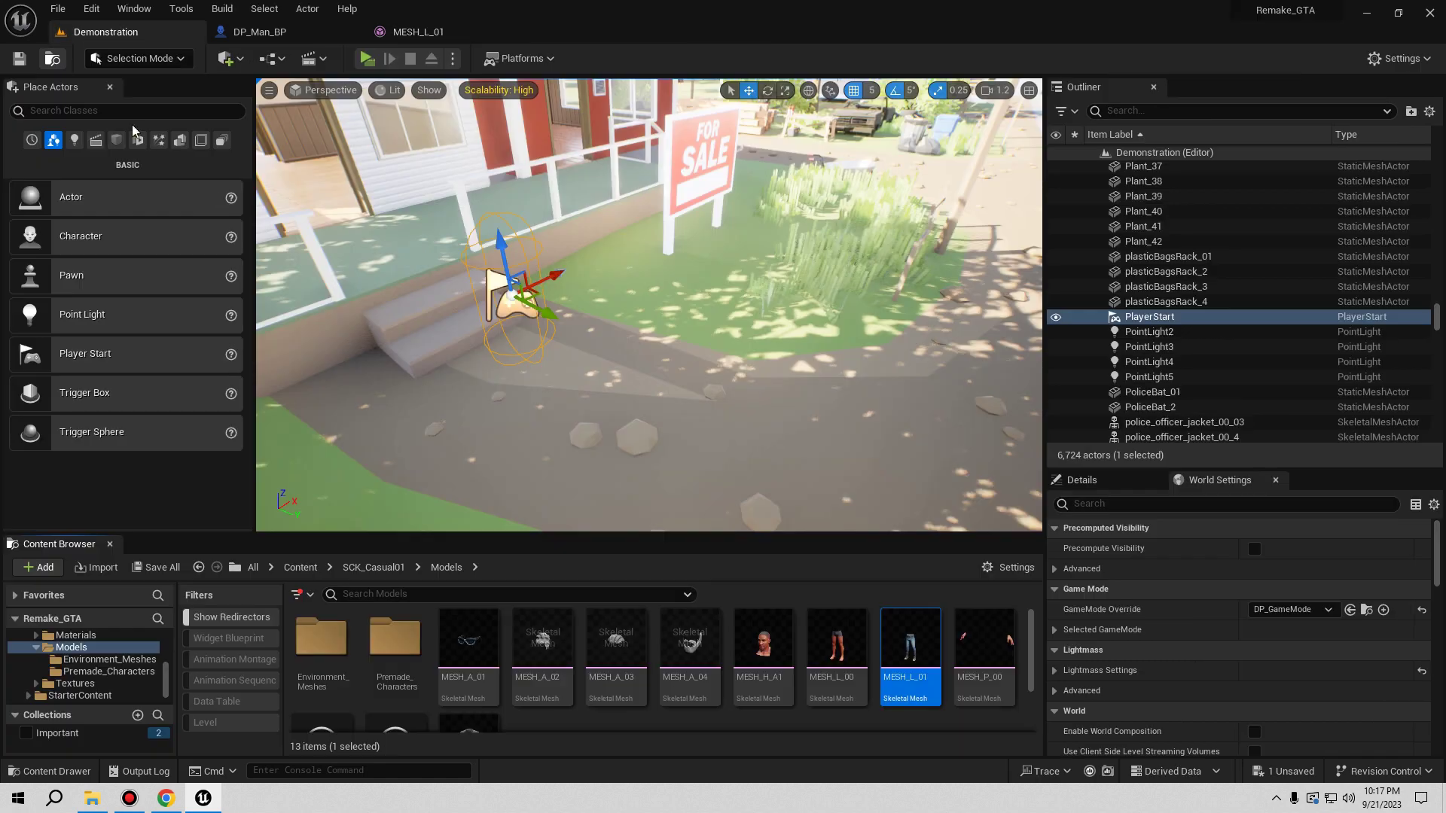
left_click(283, 32)
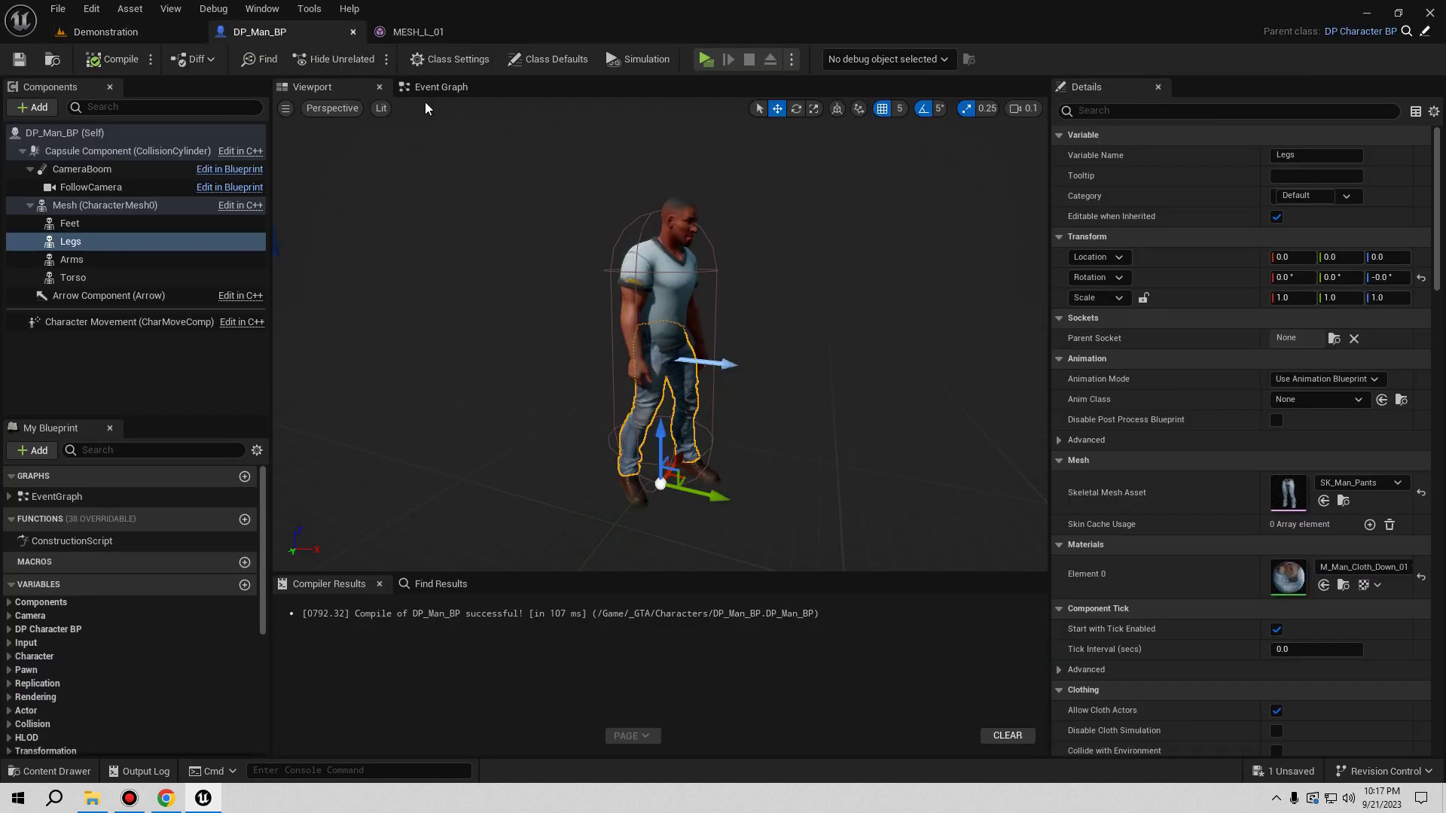
left_click(1323, 500)
- Delete the Feet component from DP_Man_BP, and compile and save the blueprint
left_click(84, 224)
right_click(94, 226)
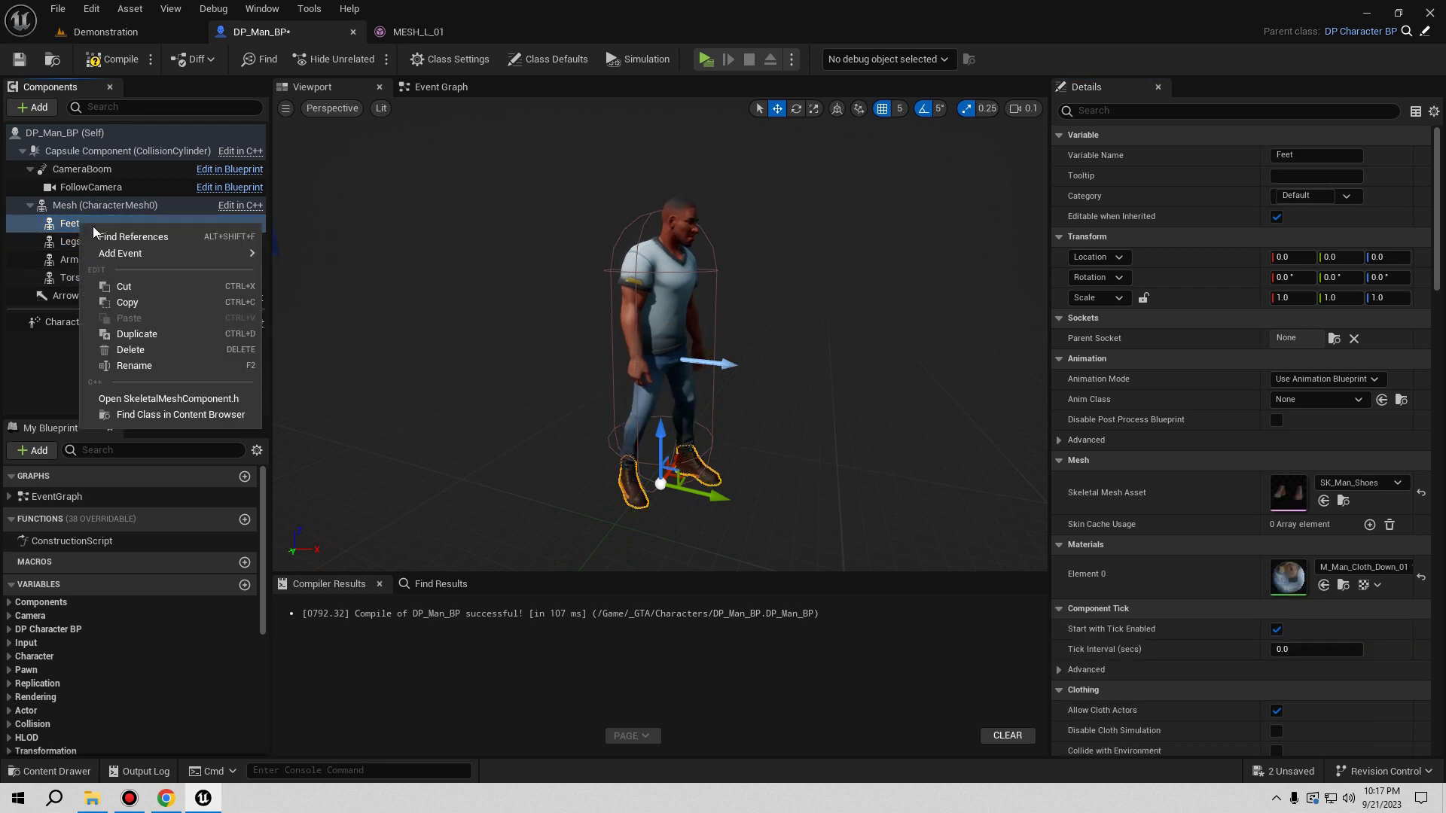
left_click(151, 347)
left_click(34, 59)
- Review DP_Man_BP's Event Graph and Construction Script, move the Mesh node below Set Leader Pose Component, and save the blueprint
left_click(440, 86)
right_click_drag(563, 245, 609, 172)
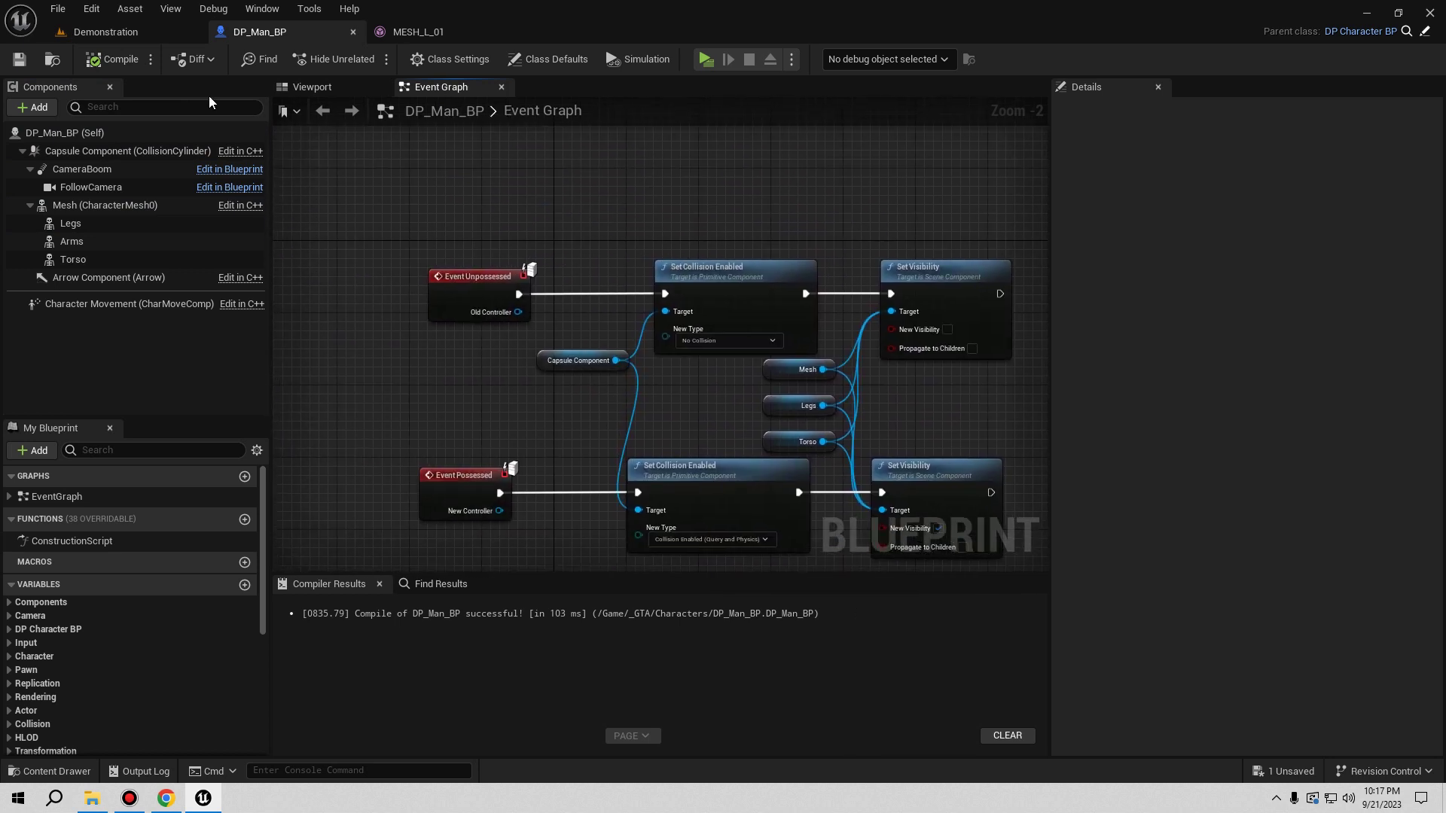
double_click(75, 541)
right_click_drag(521, 425, 414, 415)
left_click_drag(589, 508, 540, 394)
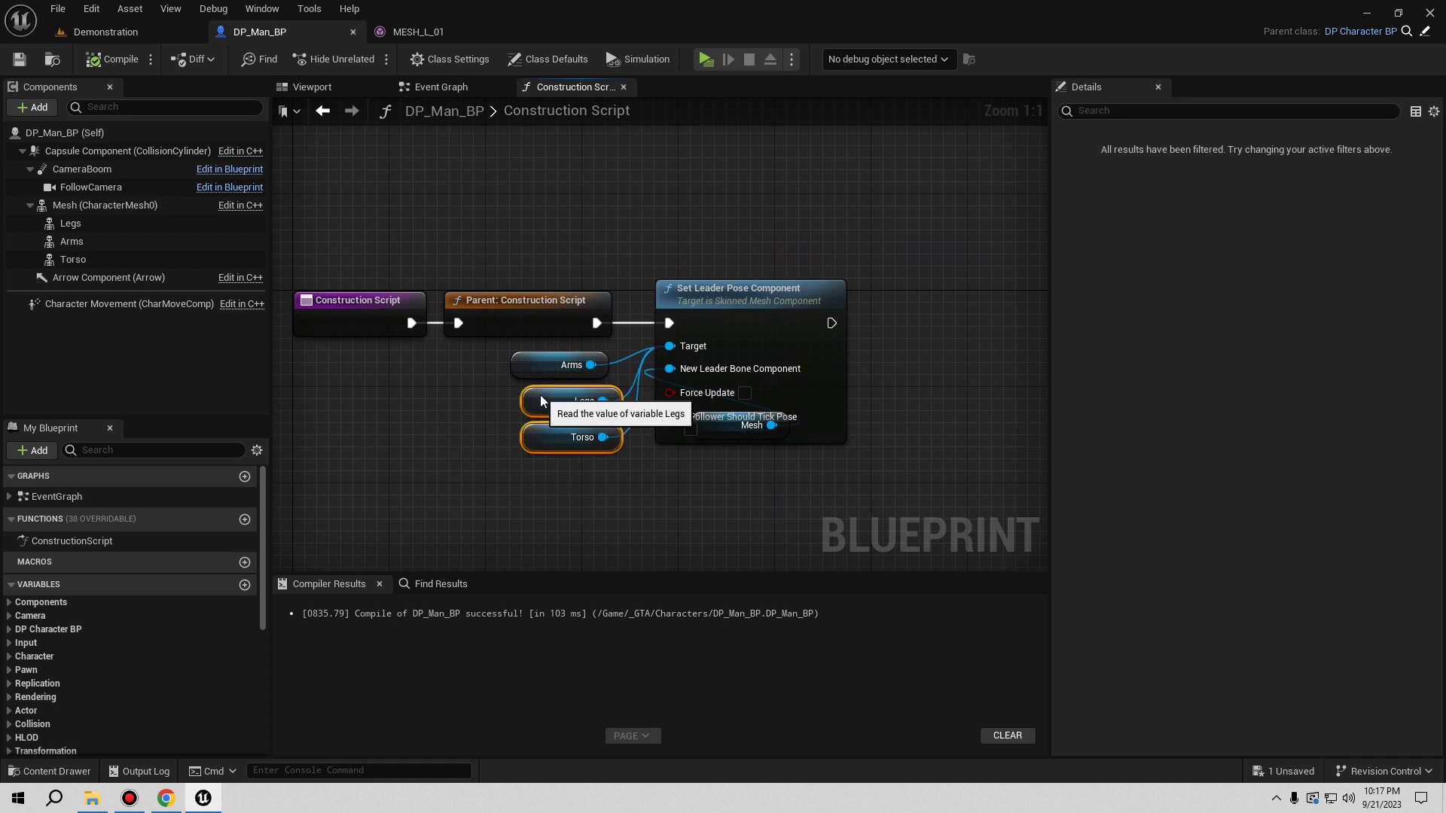
left_click(875, 373)
left_click_drag(765, 335, 837, 248)
left_click_drag(723, 419, 744, 500)
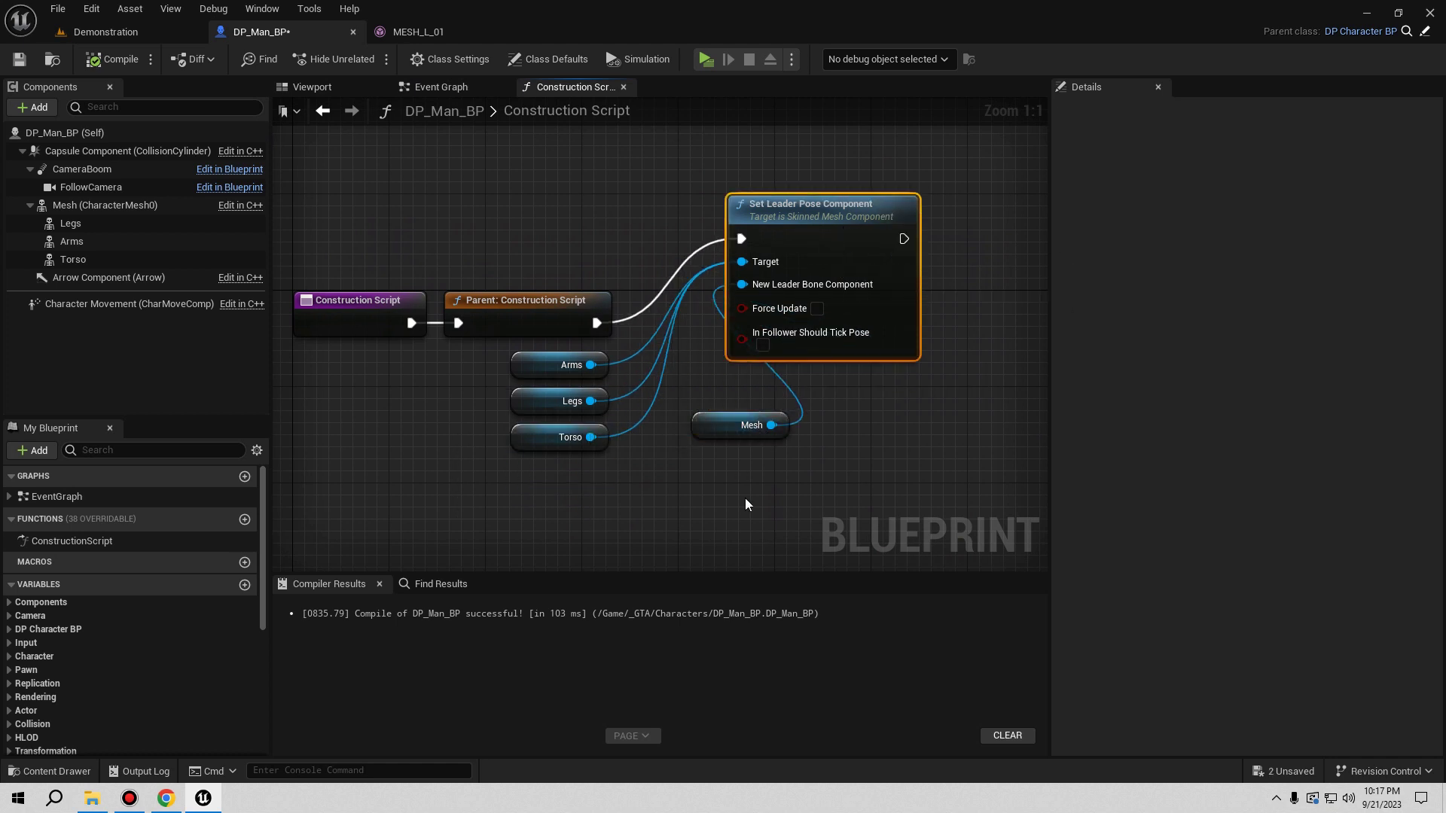
left_click_drag(819, 202, 743, 285)
left_click_drag(747, 516, 714, 485)
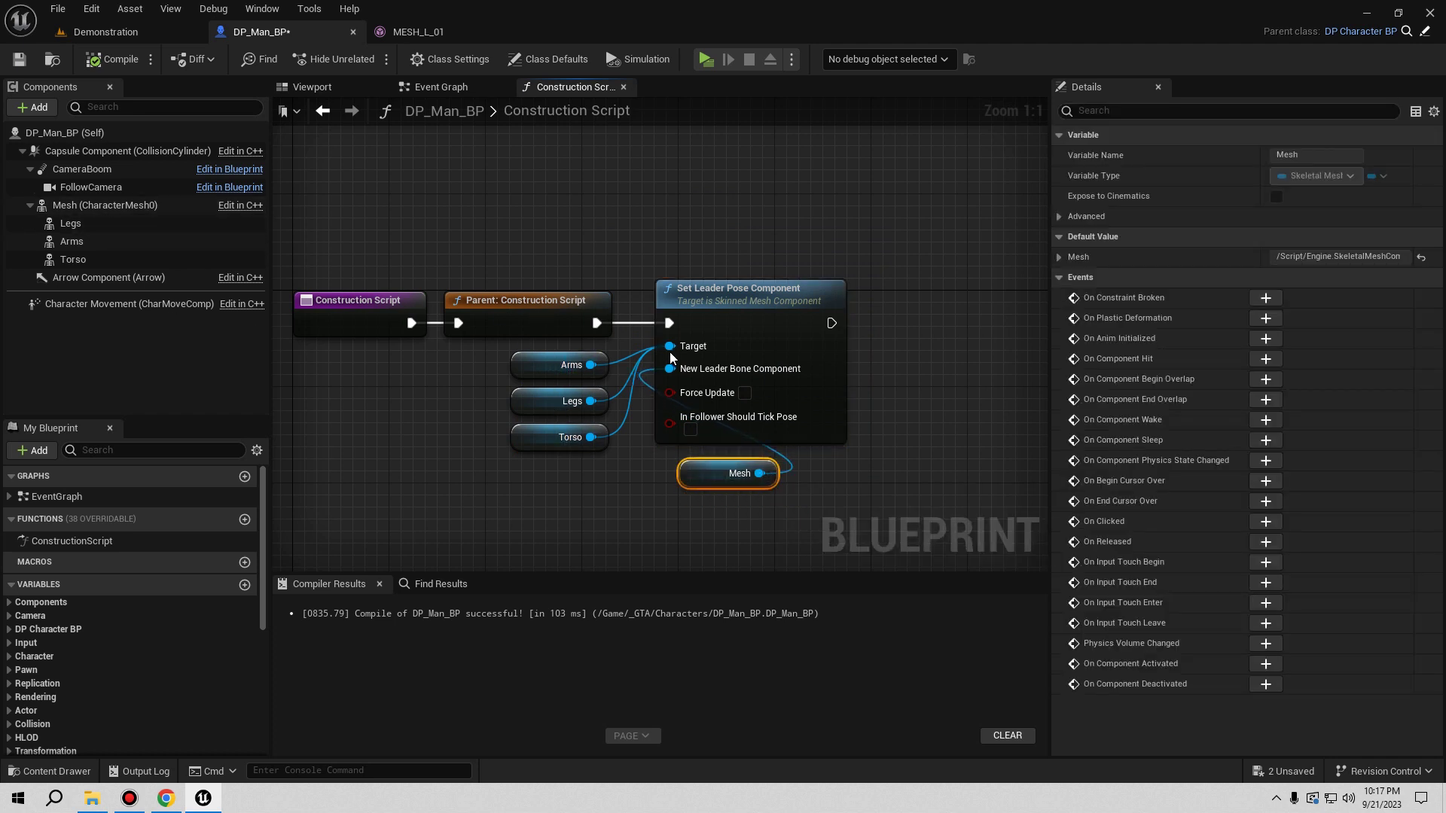
left_click(19, 64)
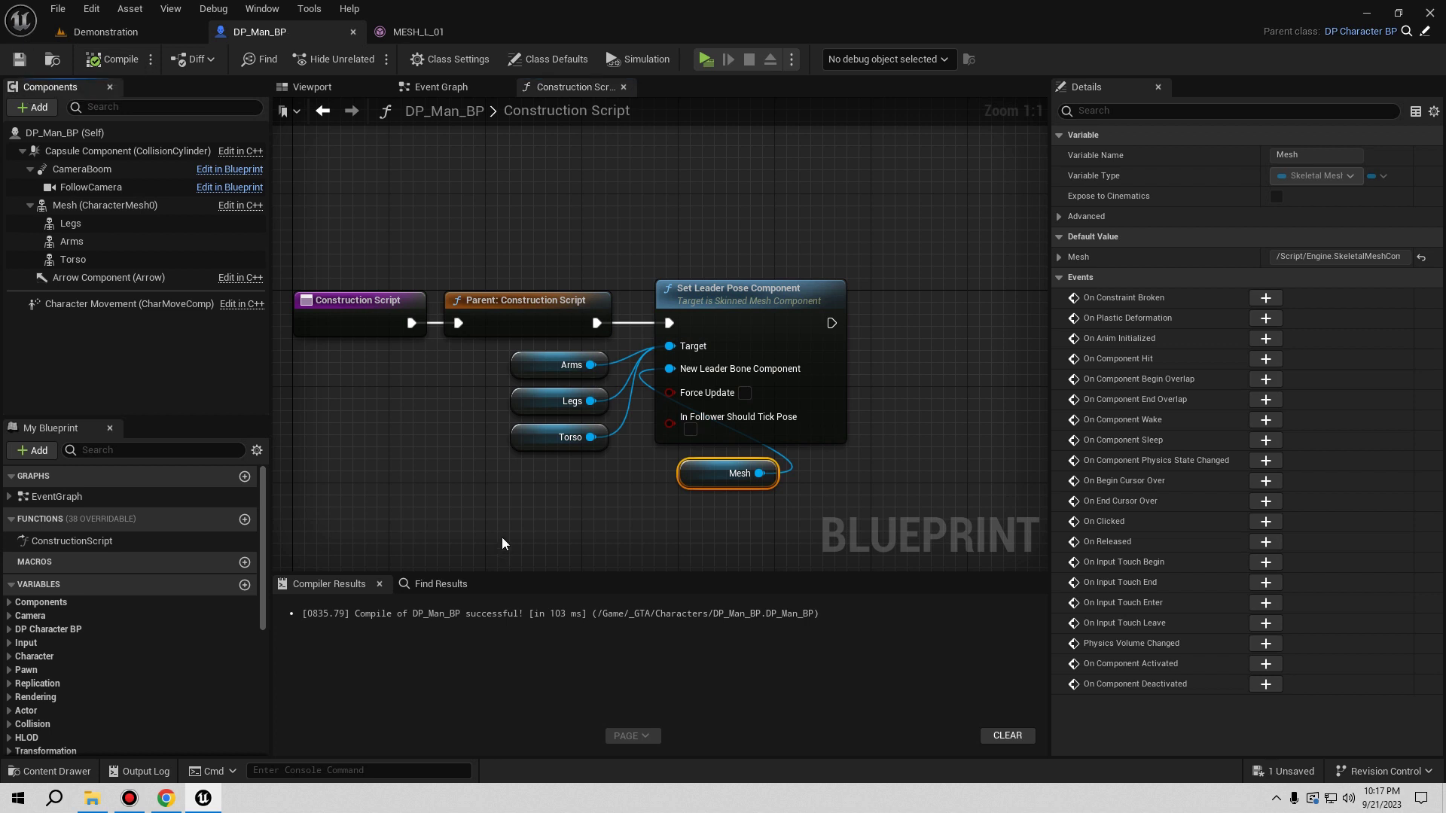
- Play the level, walk the rebuilt character along the road to check its body parts and animation, and stop the preview
key("alt+p")
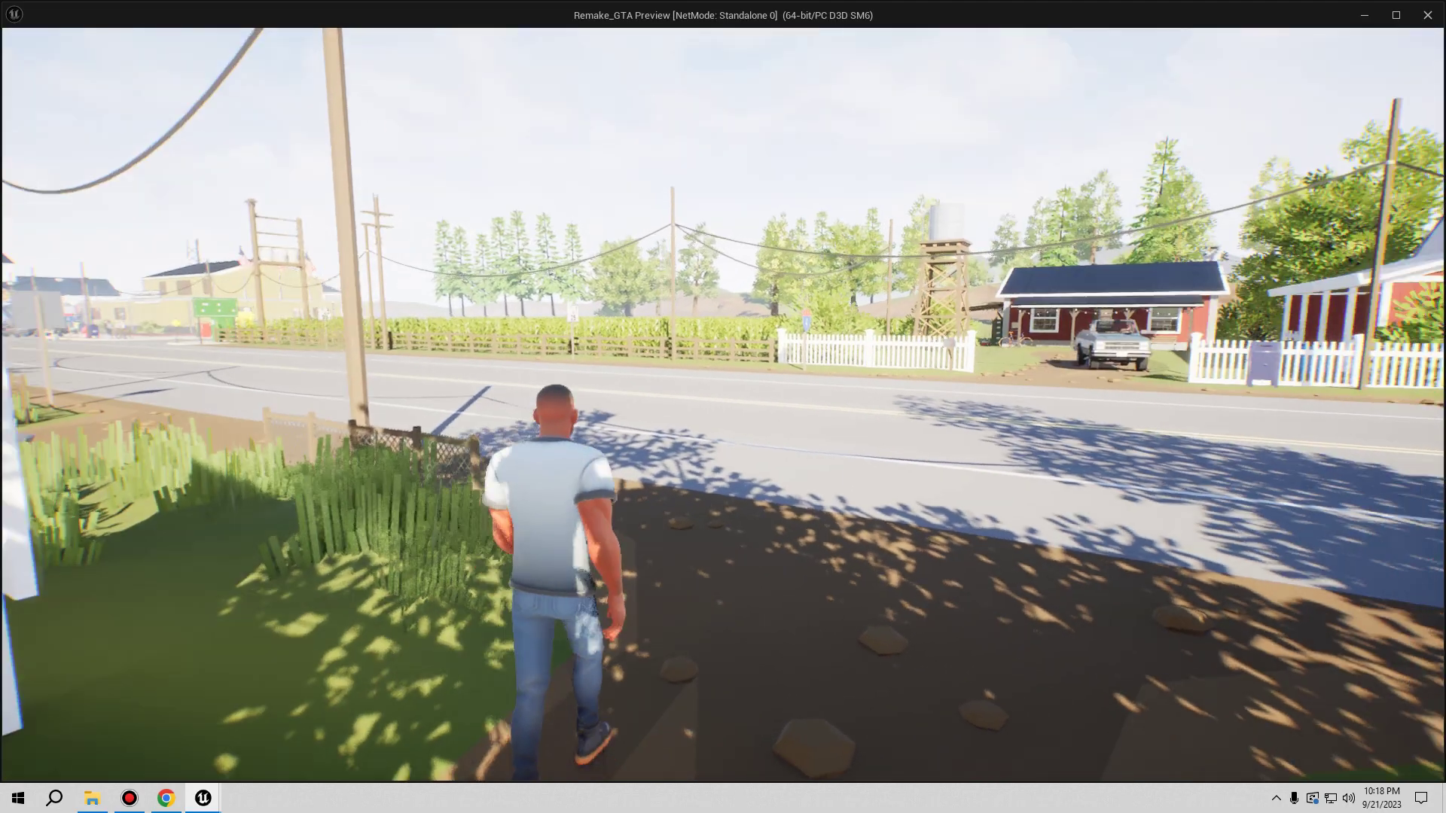
key("w")
key("d")
key("s")
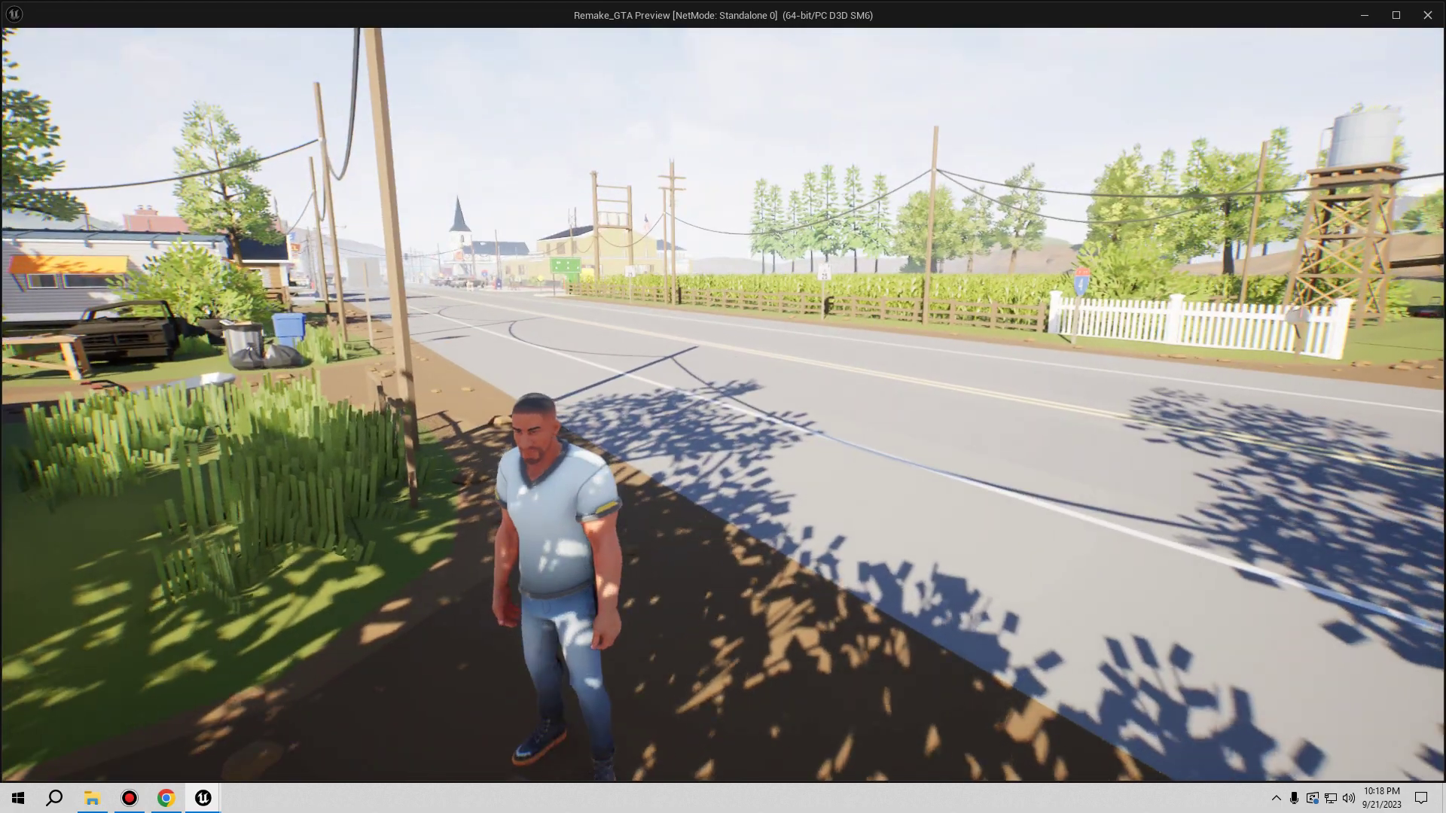
key("w")
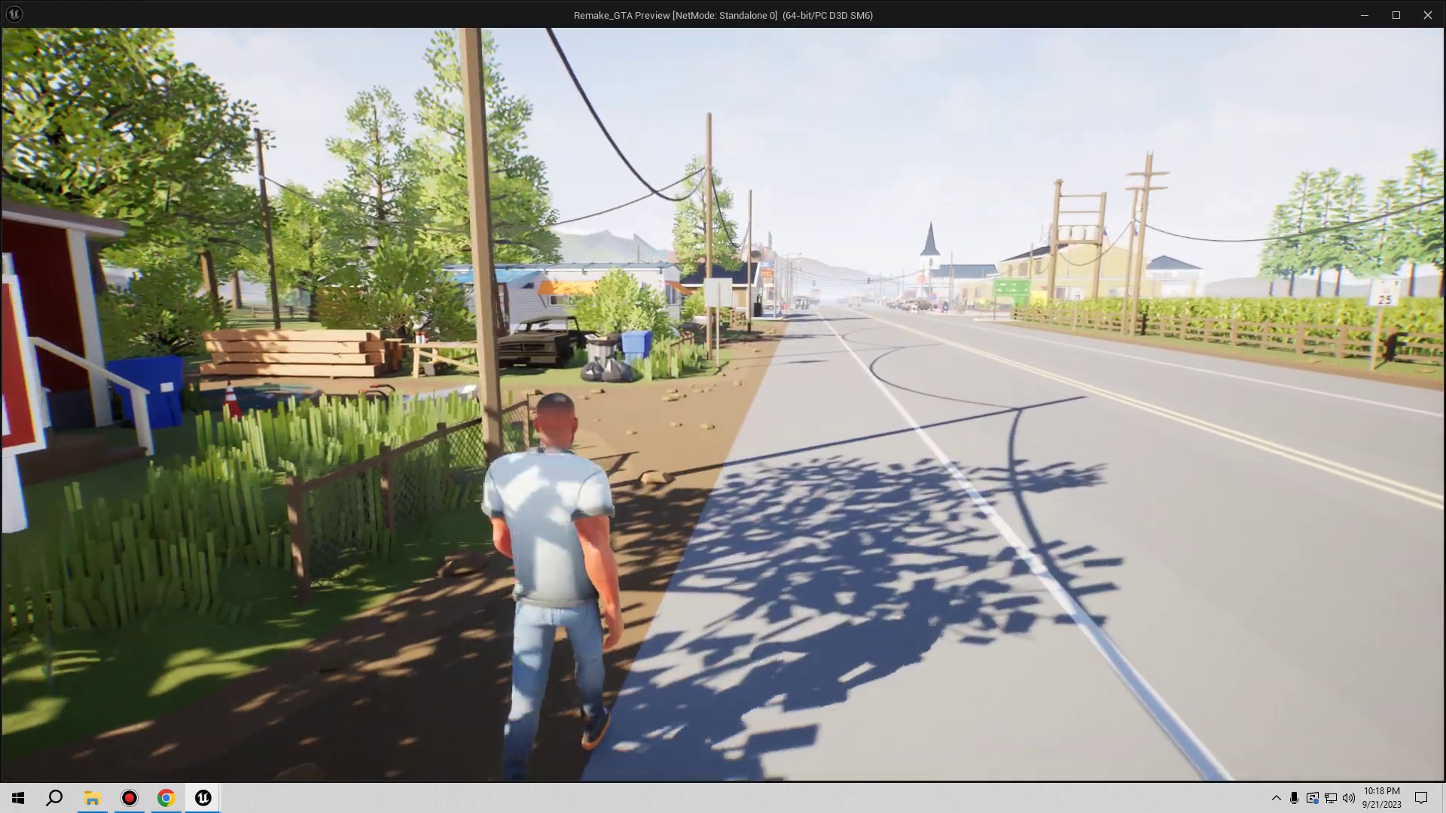
key("w")
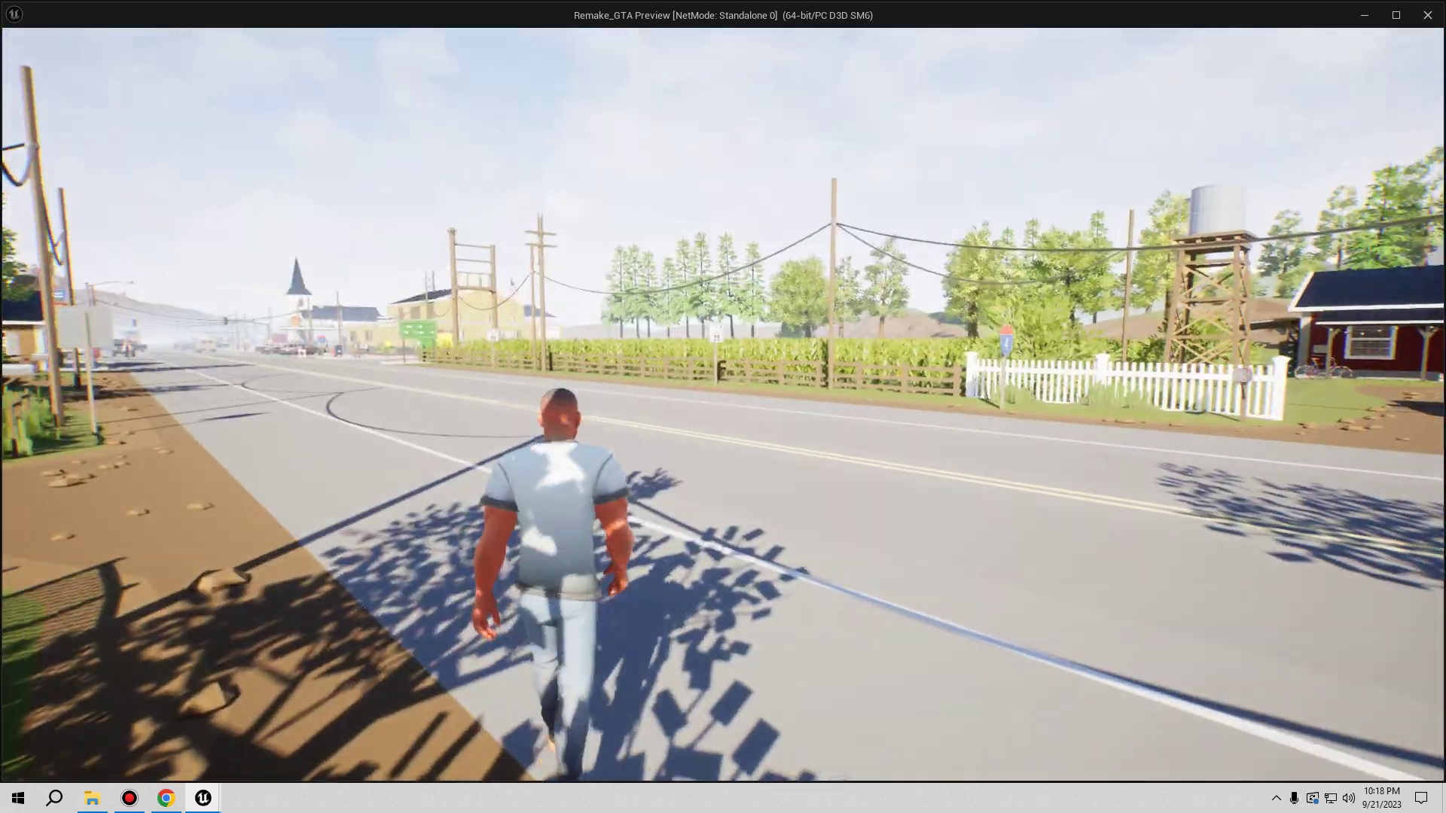
key("w")
key("w")
key("w")
key("w")
key("Escape")
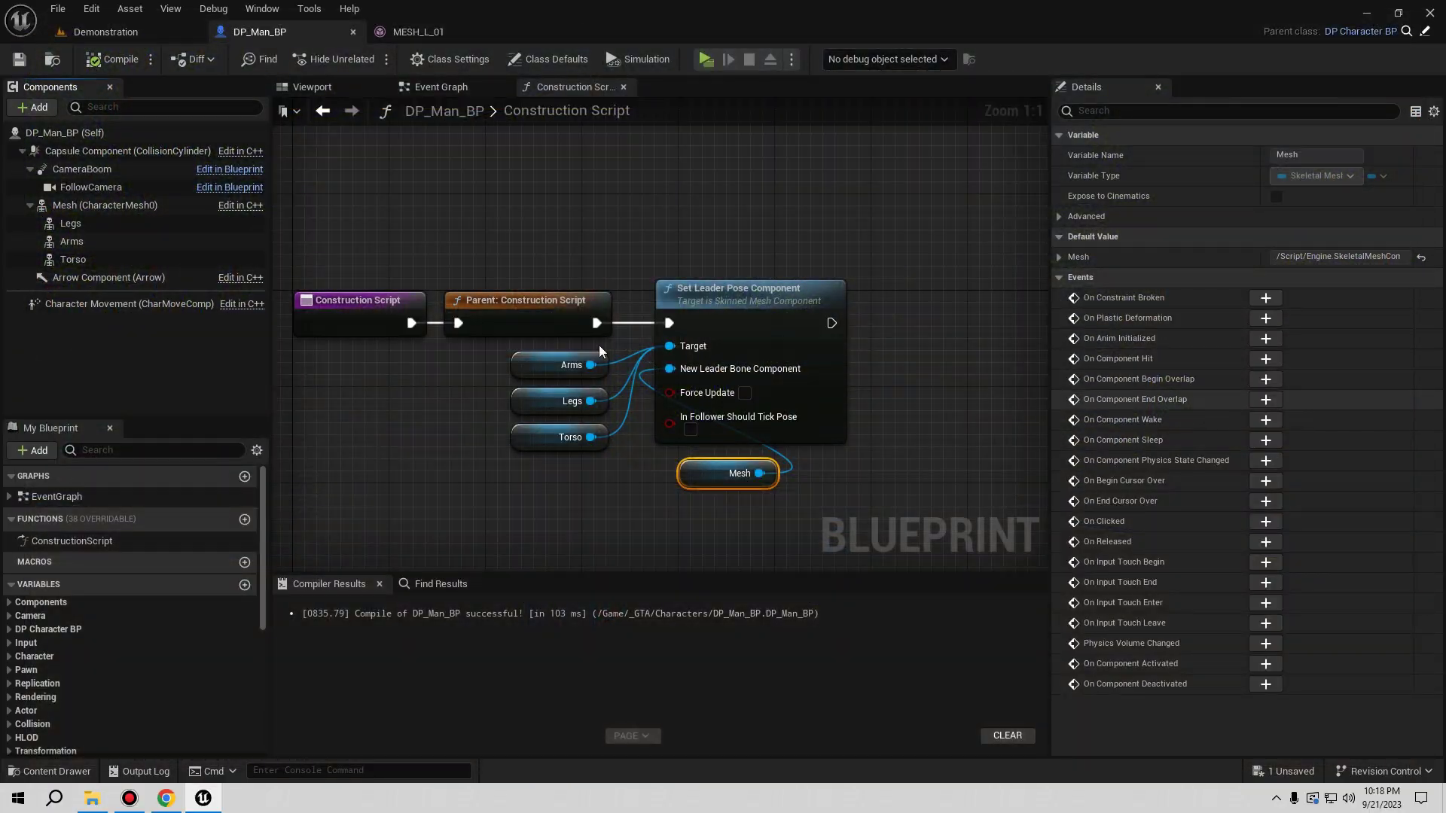
- Browse the Demonstration level's project content to the Weapons folder inside _GTA
left_click(165, 39)
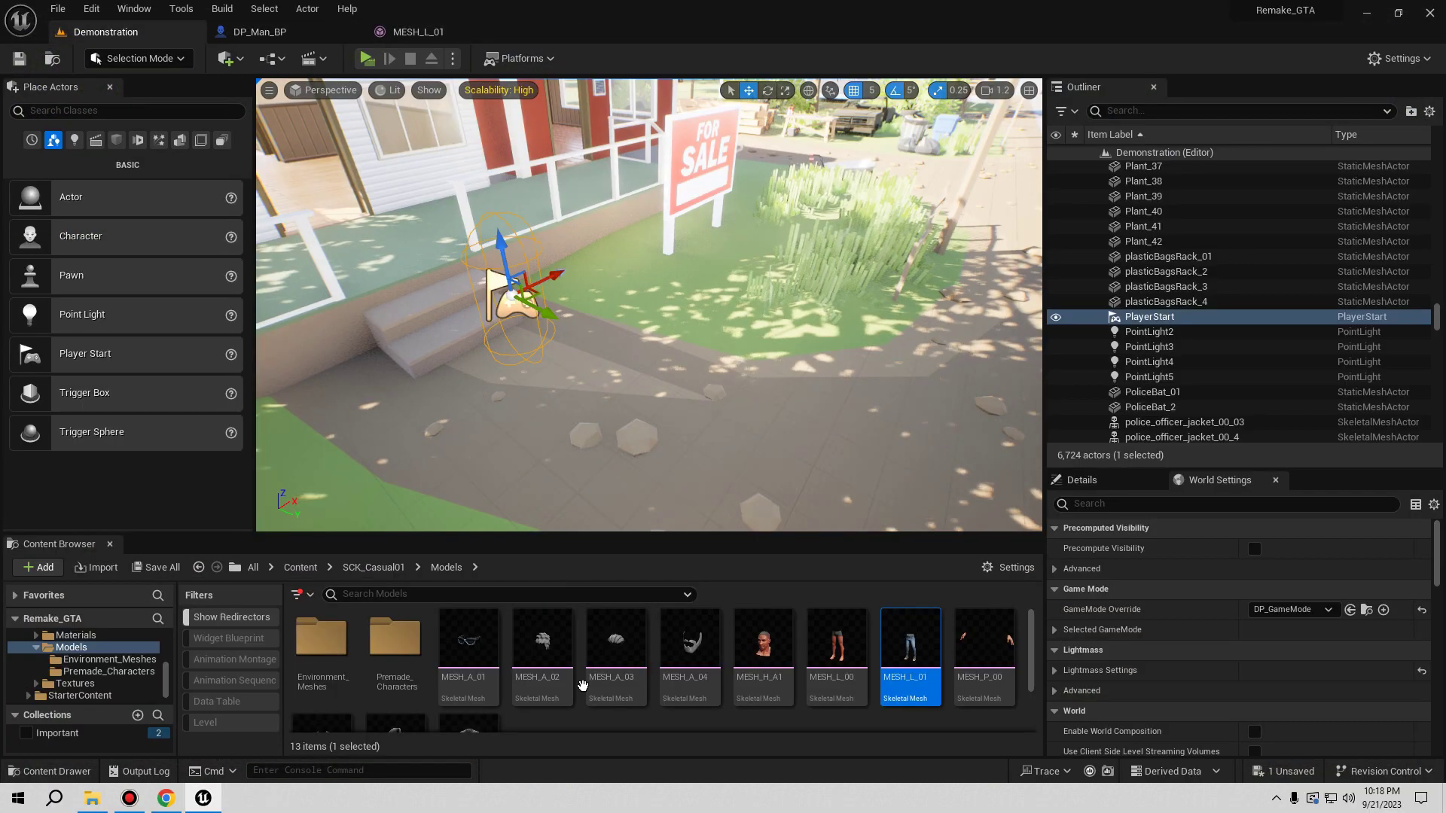
left_click(368, 567)
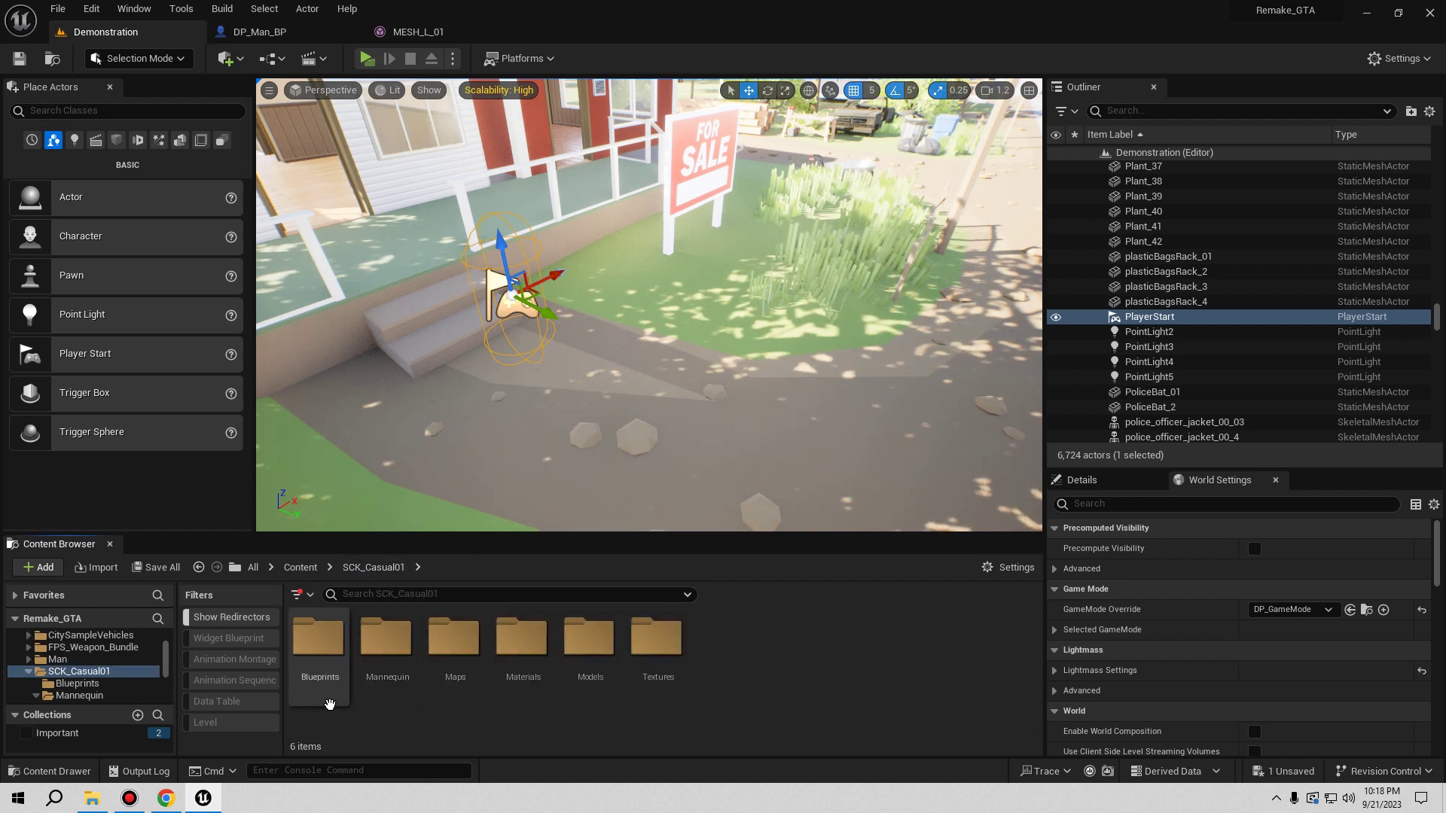
double_click(319, 641)
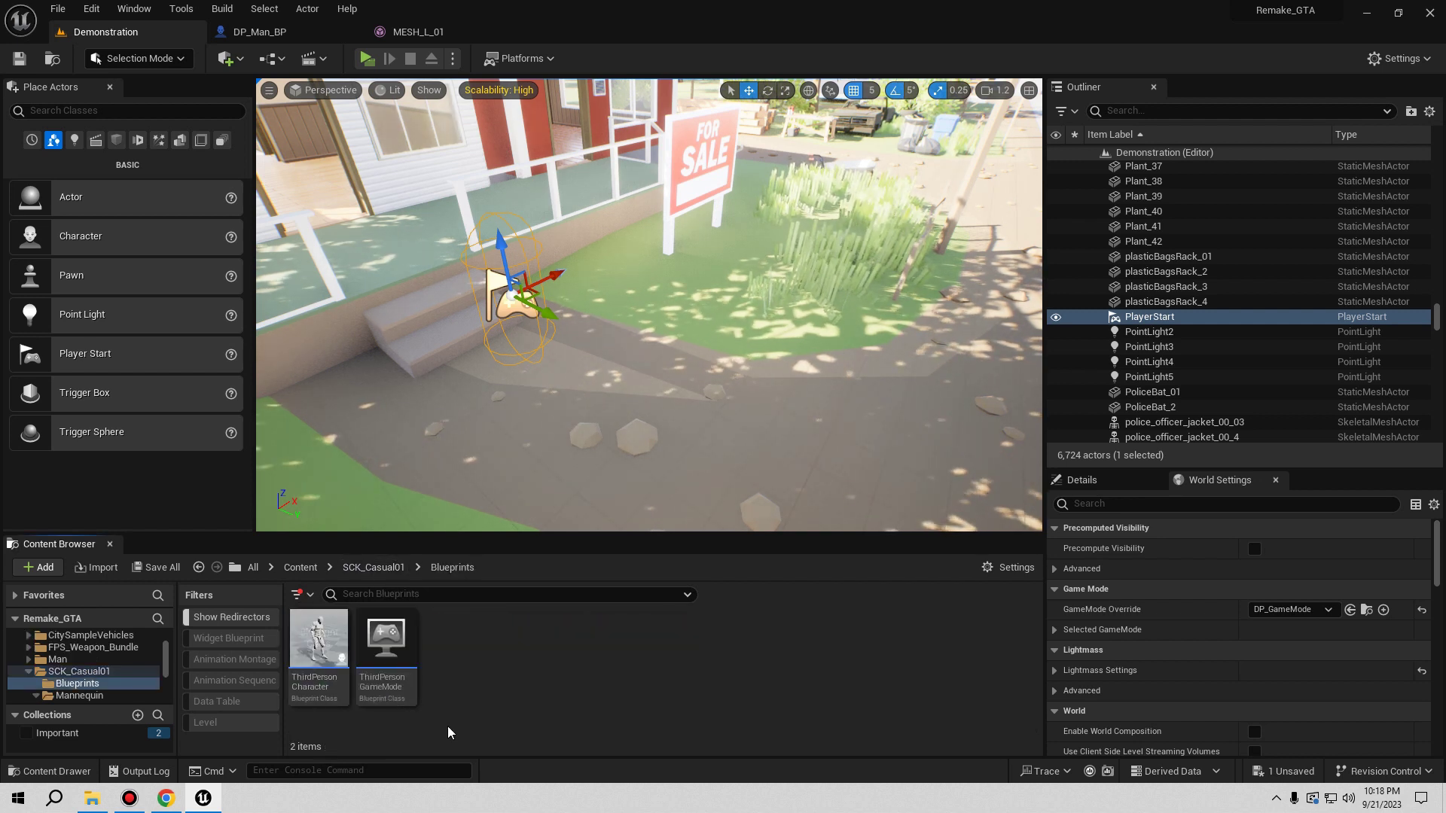
left_click(305, 567)
double_click(347, 663)
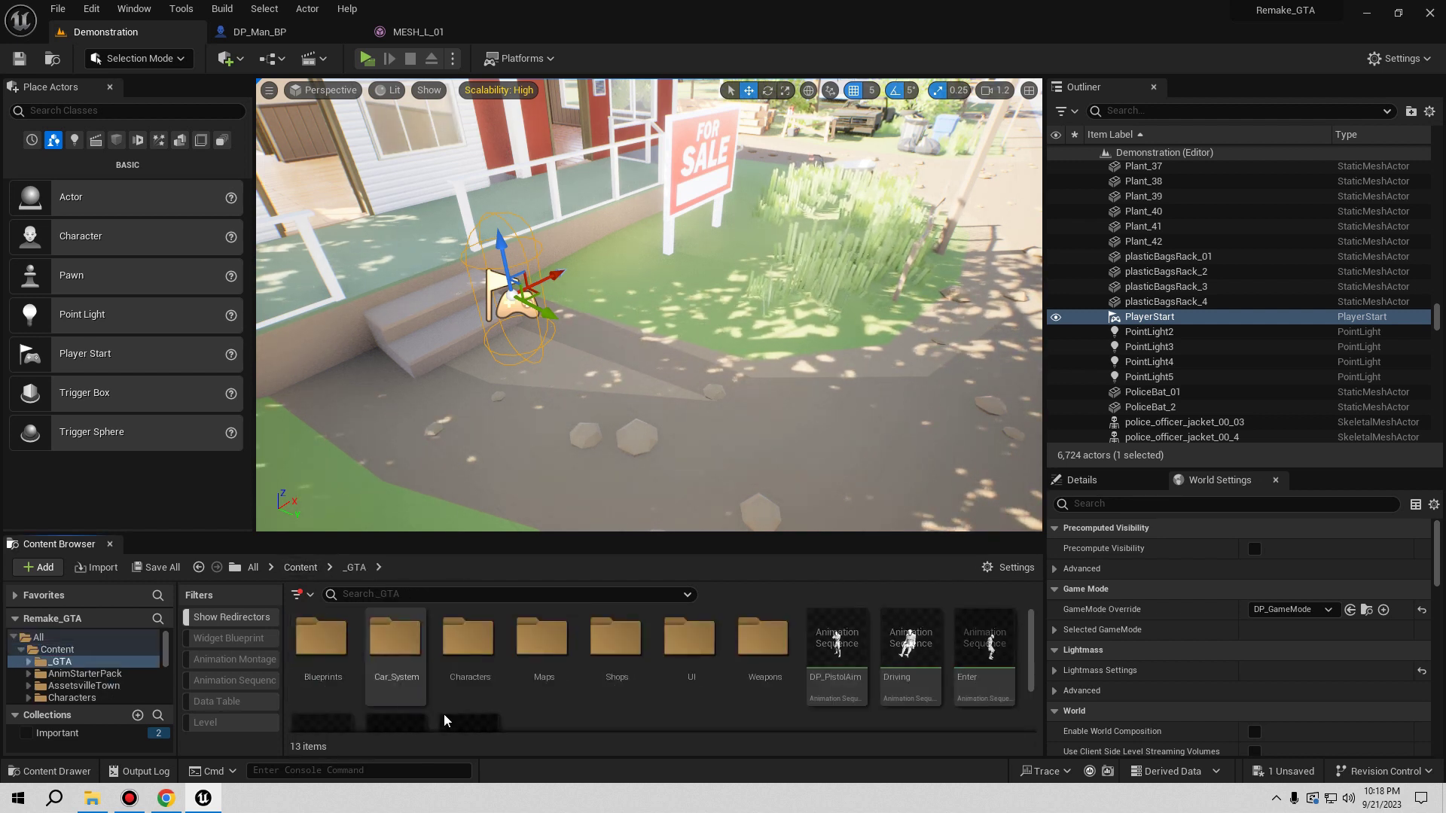
double_click(346, 663)
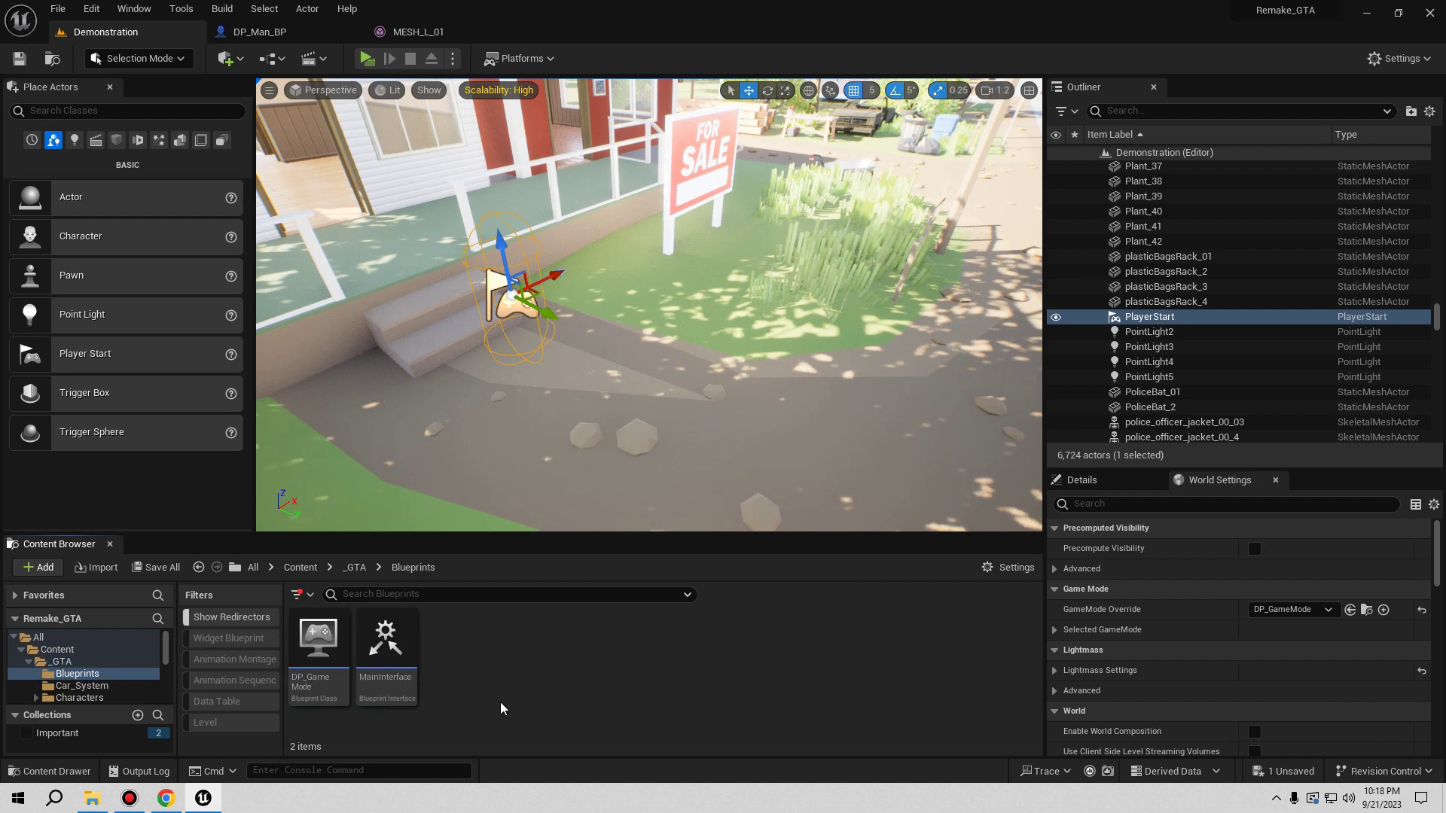
left_click(355, 569)
double_click(762, 648)
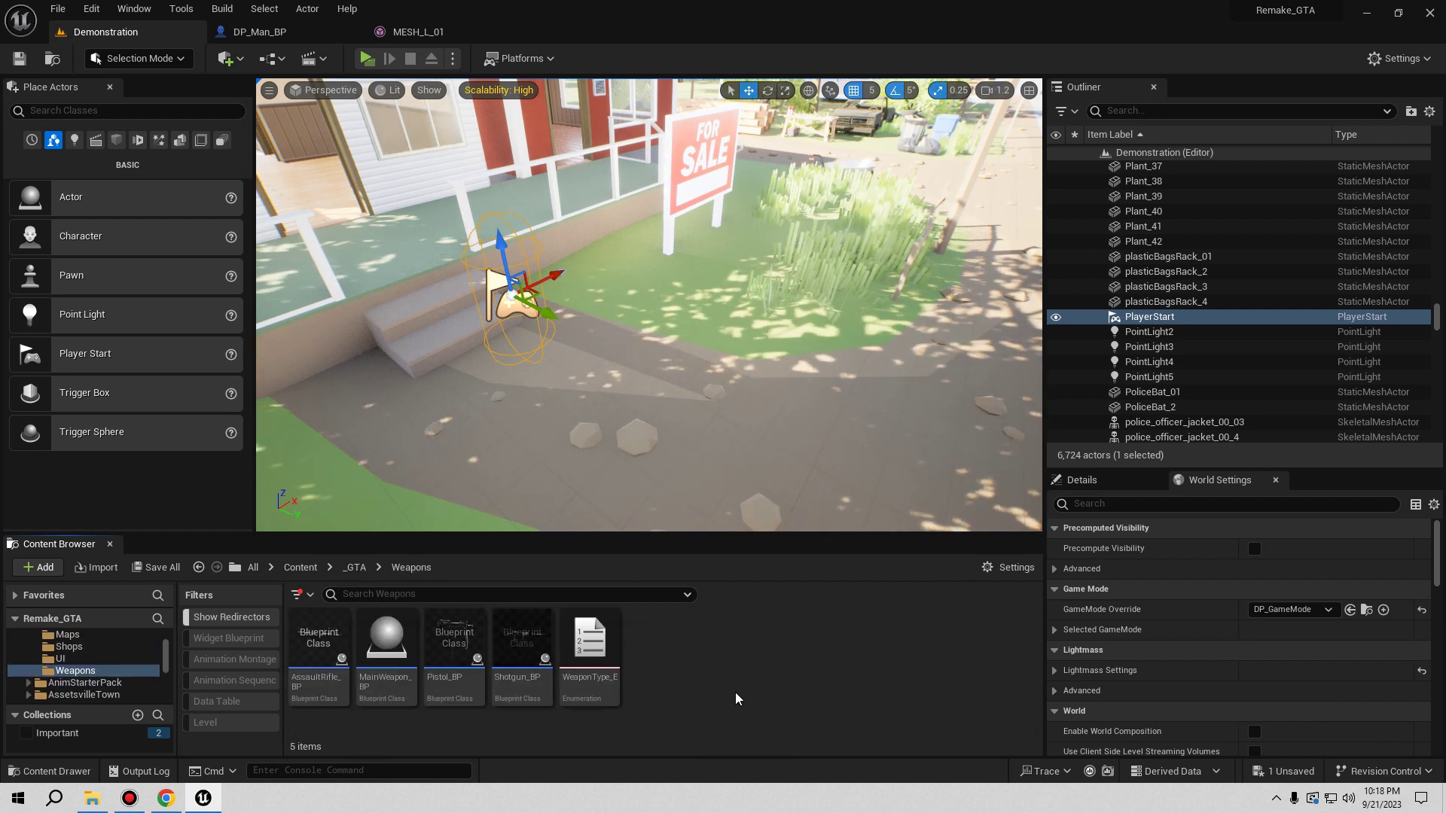
- Place Pistol_BP on the dirt roadside, raise it above the ground, and place AssaultRifle_BP on the road beside it
right_click_drag(649, 316, 874, 316)
key("w")
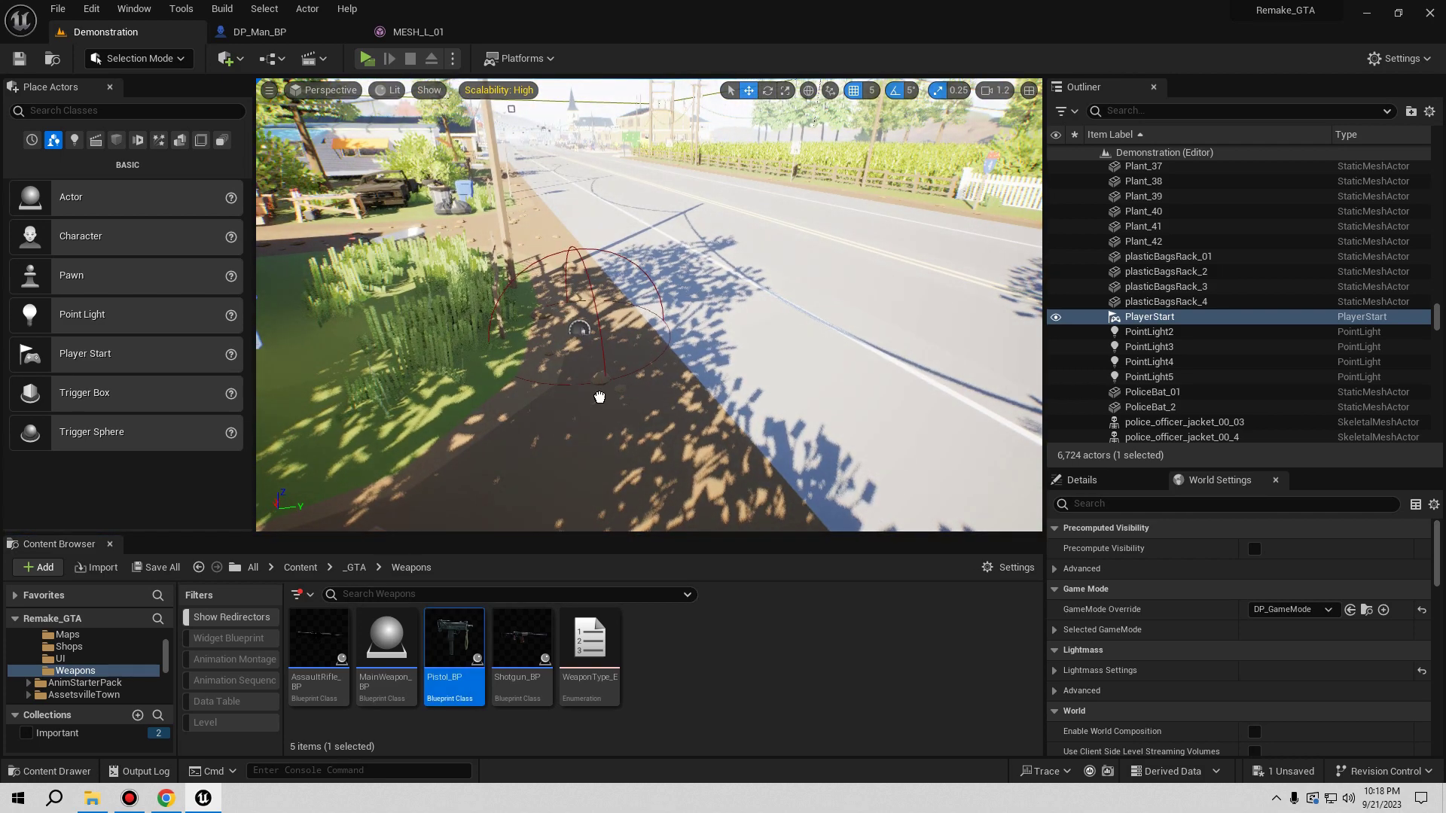
left_click_drag(589, 369, 589, 290)
right_click_drag(572, 339, 677, 369)
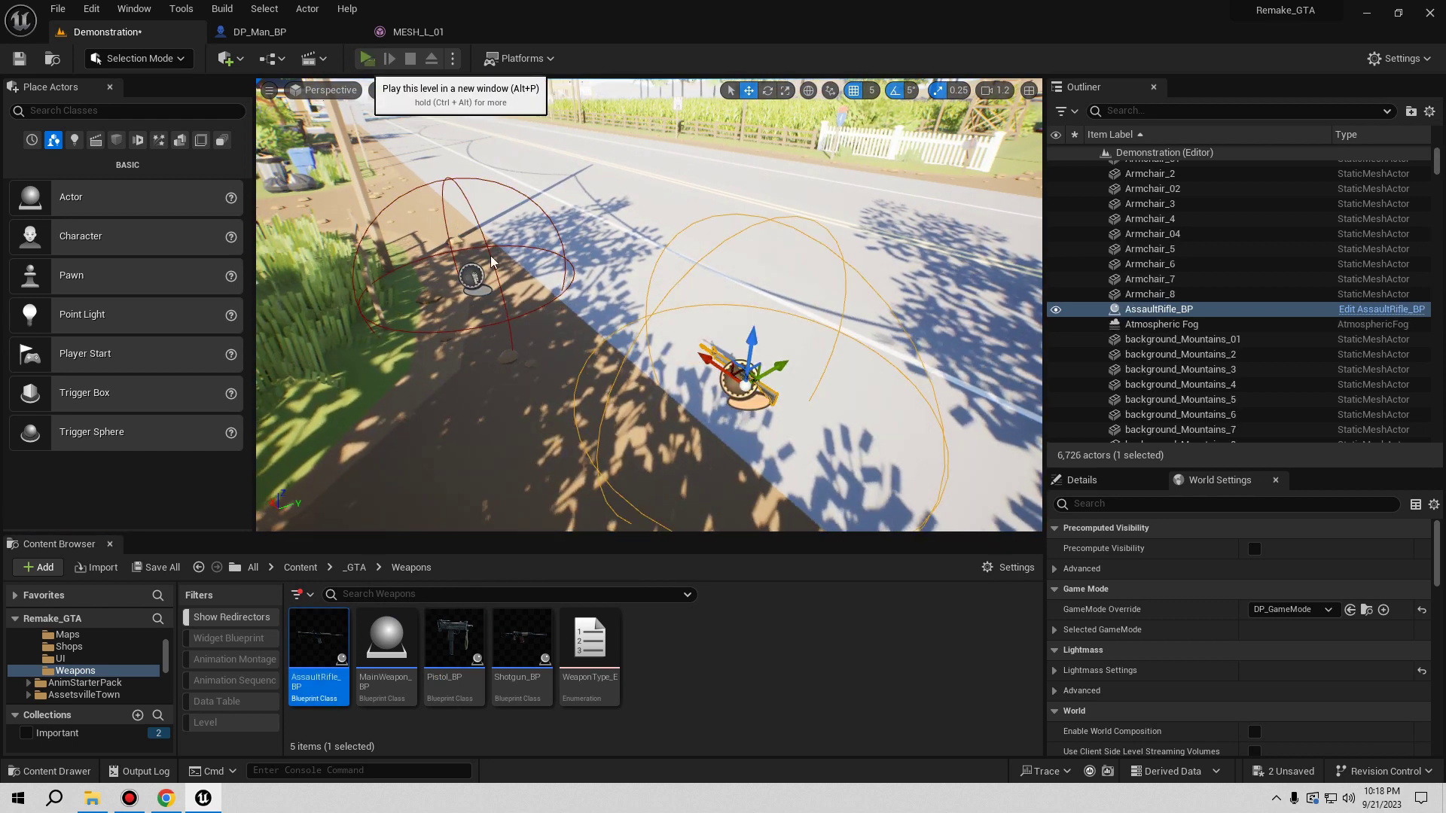
- Play the level in a new window and walk the character to the road to pick up the assault rifle
key("alt+p")
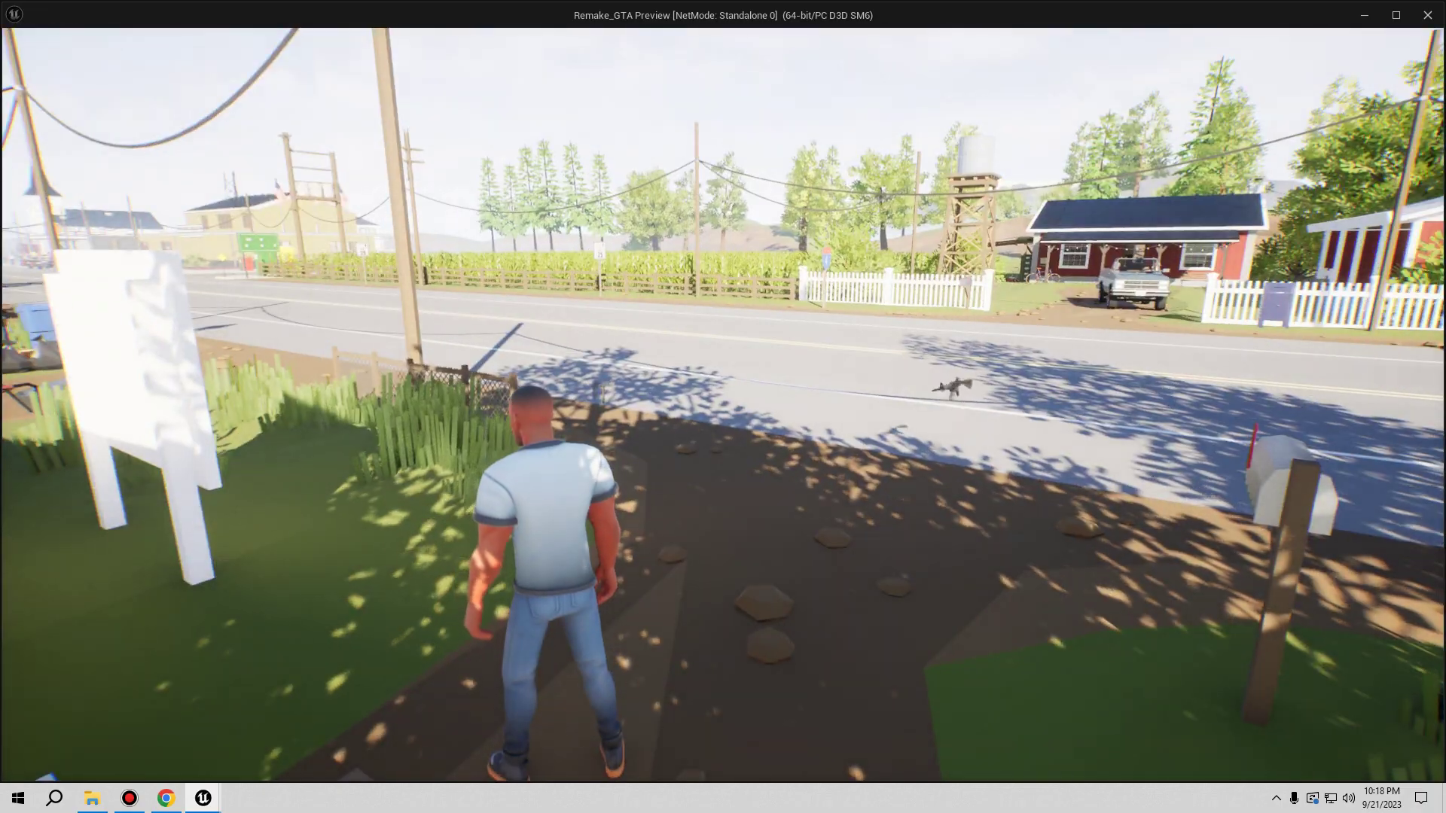
key("w")
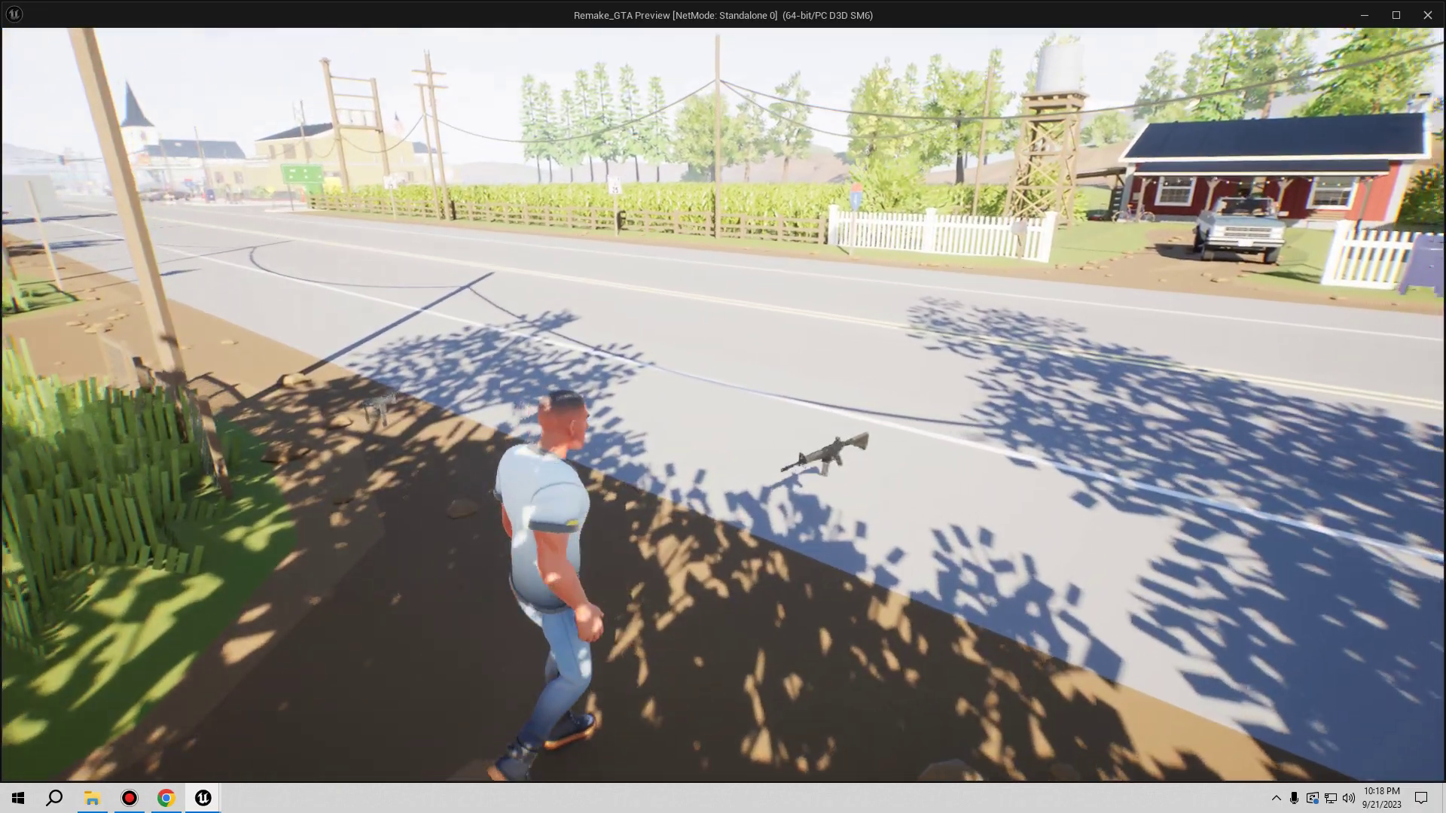
key("w")
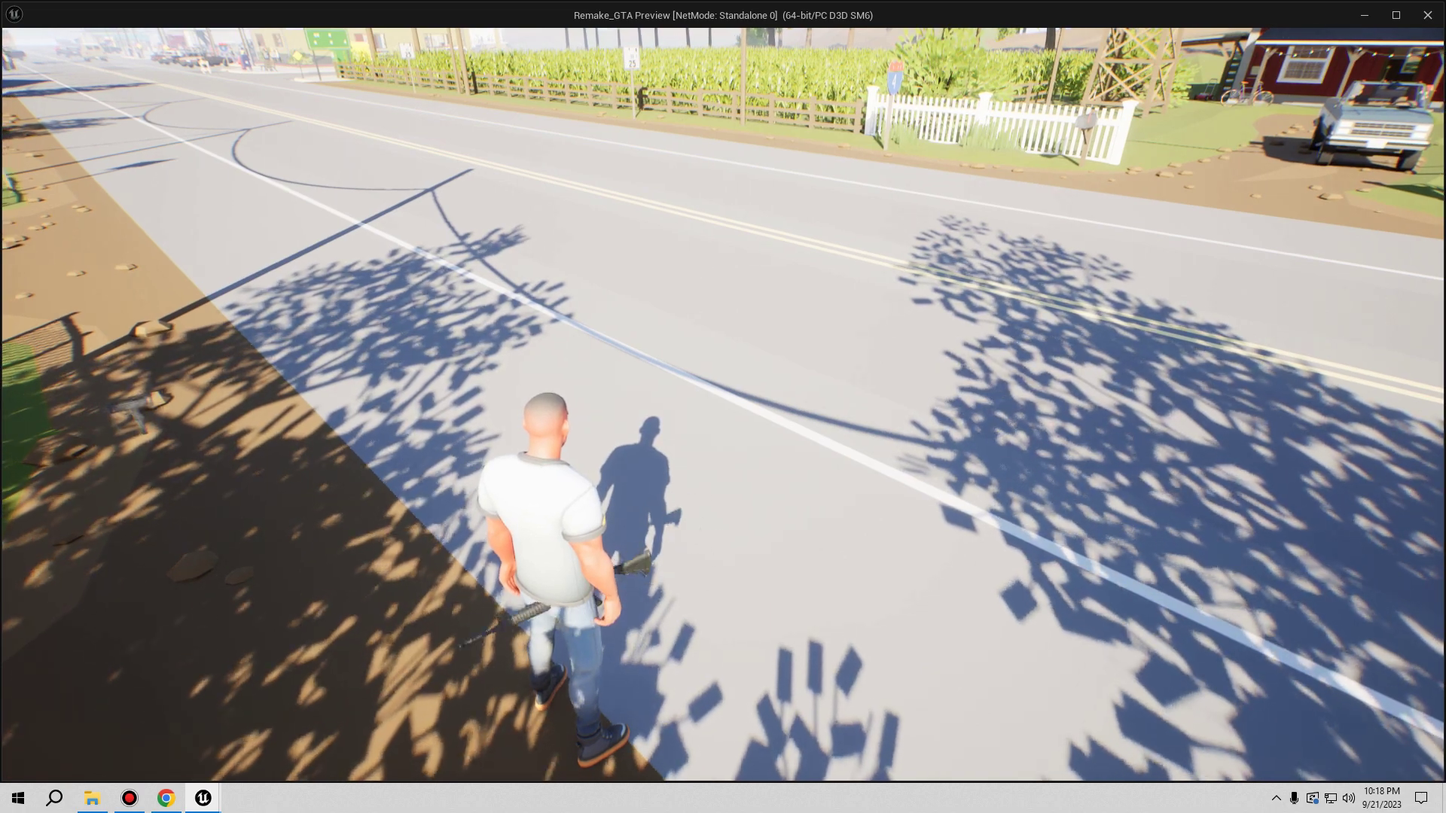
key("a")
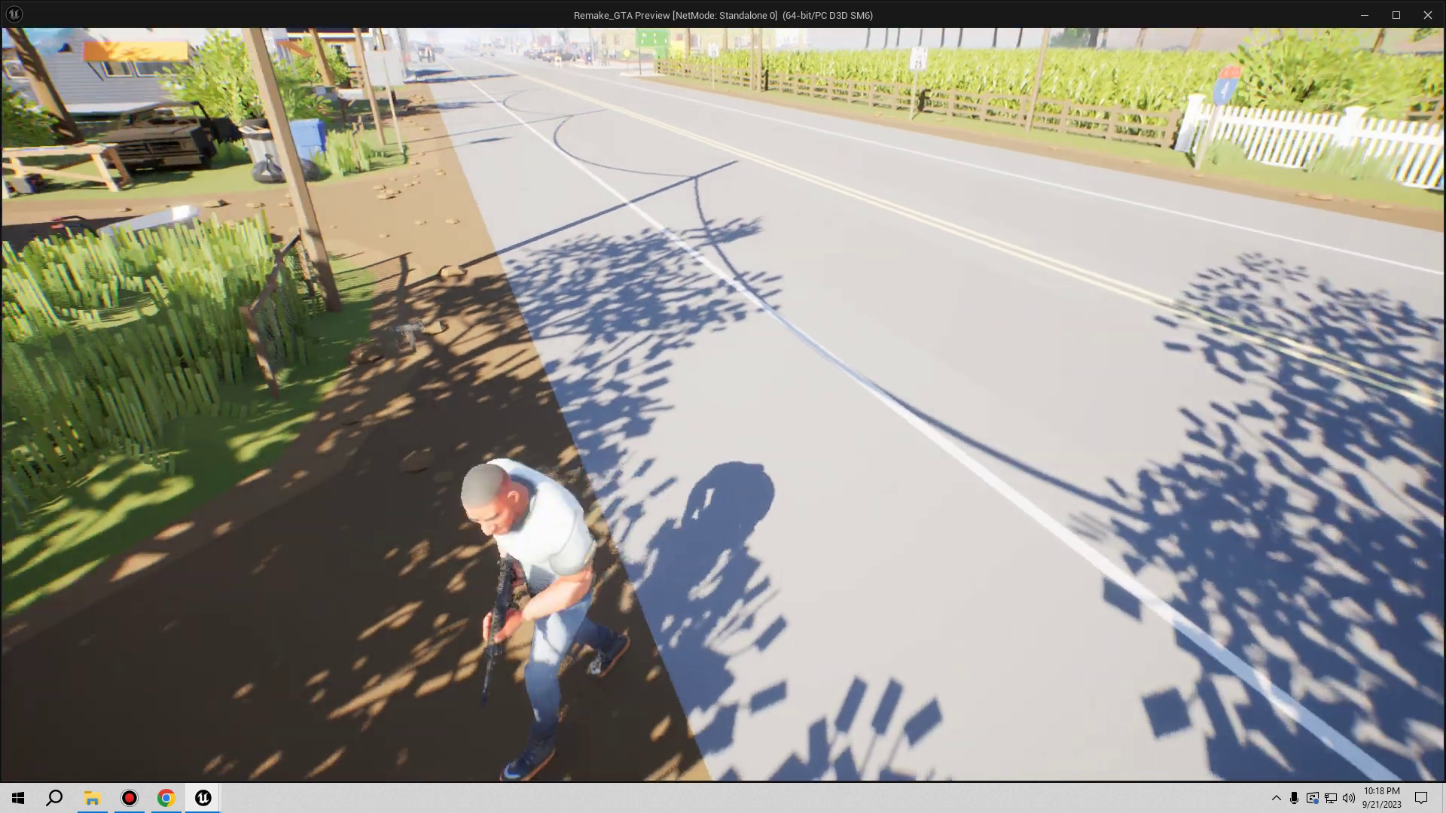
- Test the assault rifle by aiming it while moving, and switch it between drawn and holstered
right_click(722, 404)
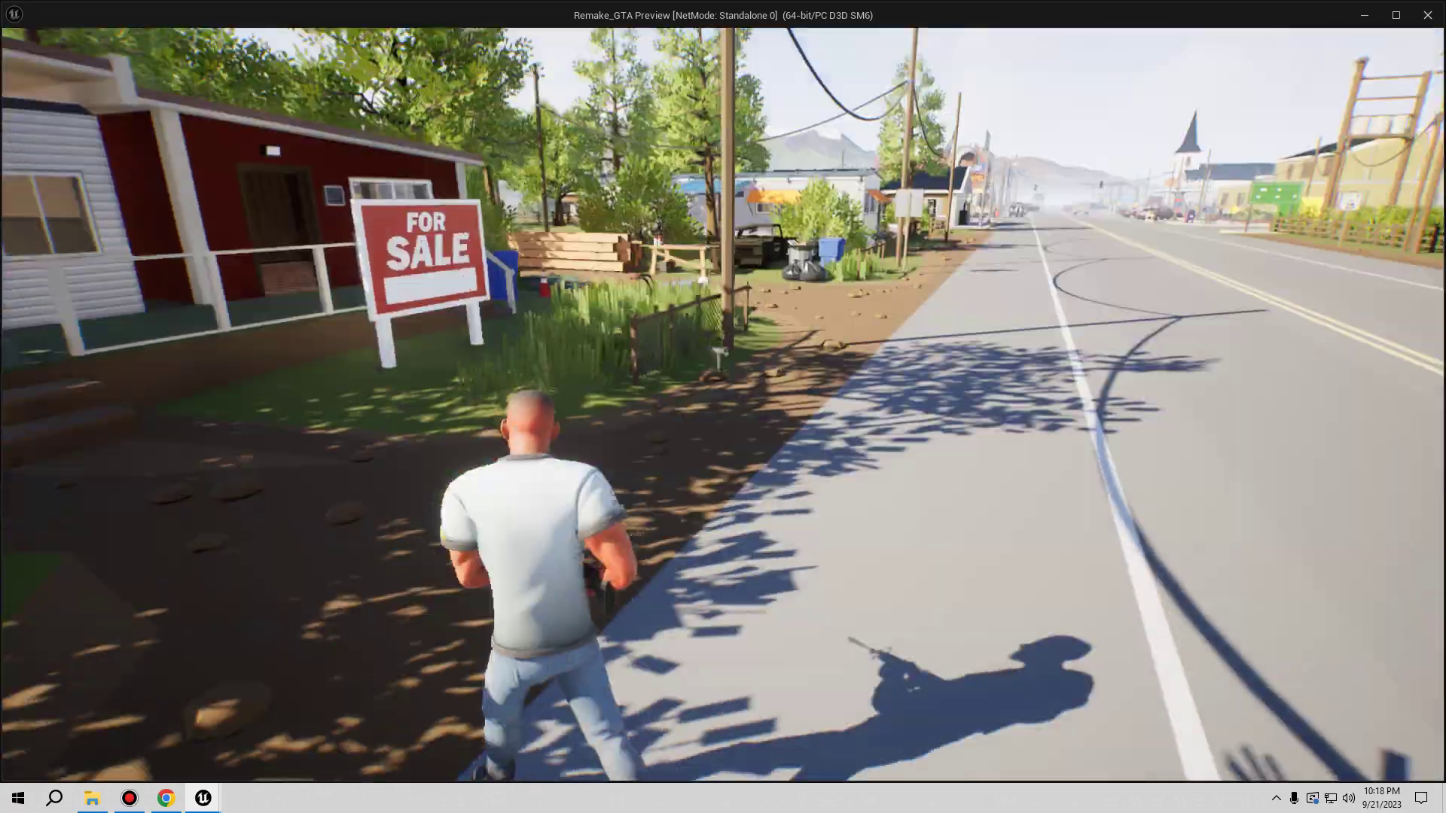
right_click(722, 404)
key("d")
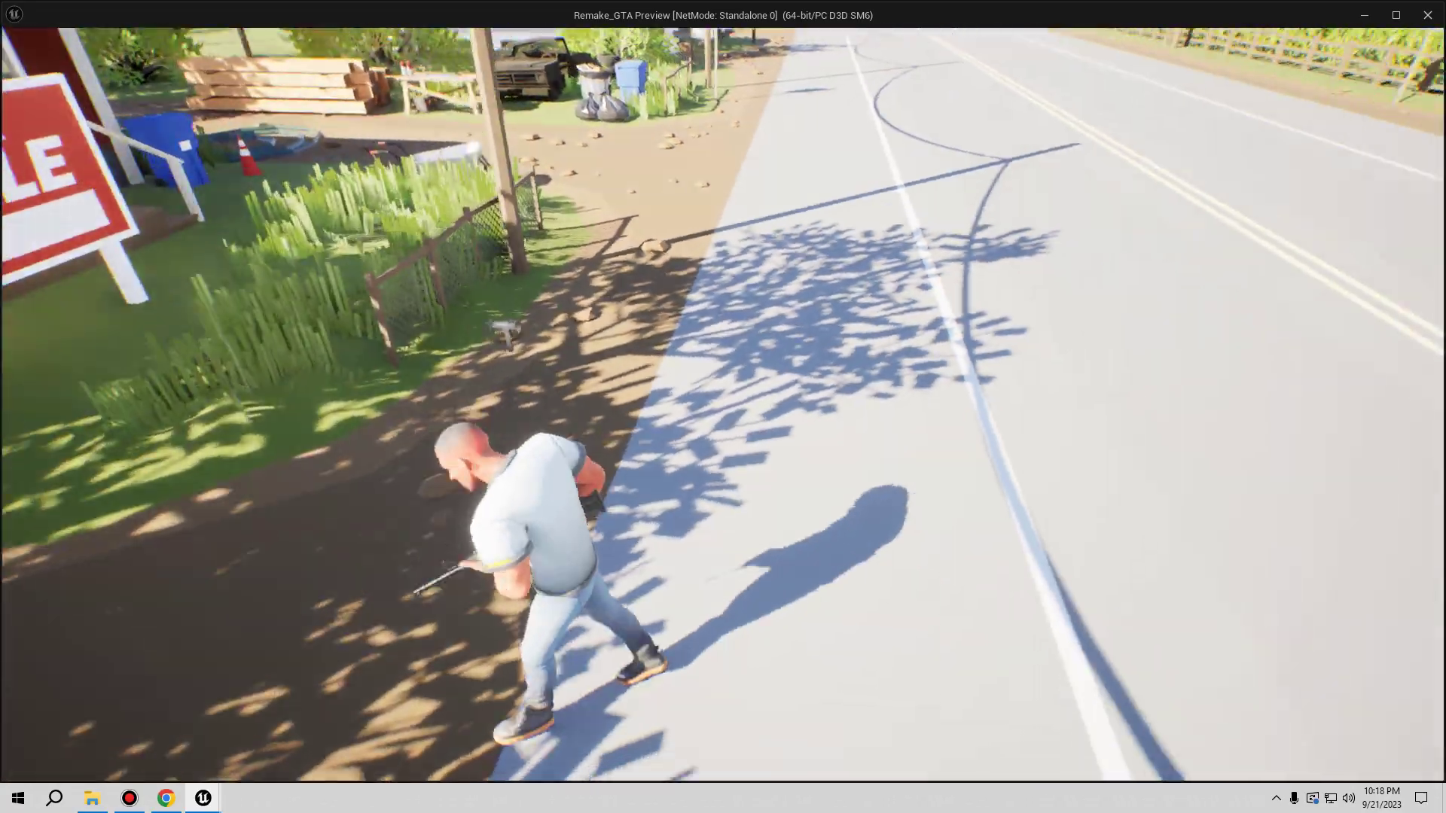
key("1")
key("1")
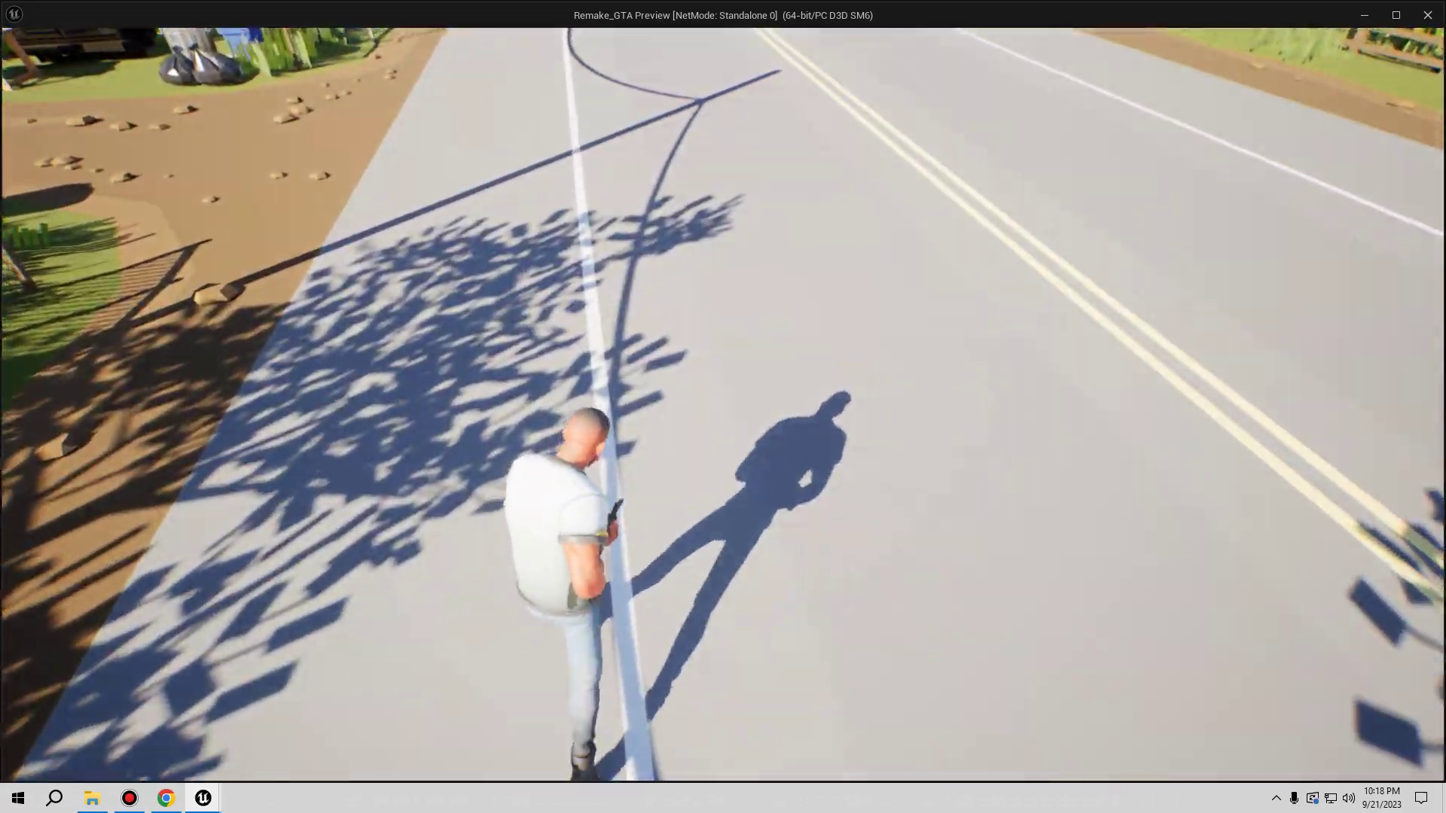
key("a")
key("1")
- Pick up the pistol by the roadside fence and turn the character to check both holstered weapons
key("w")
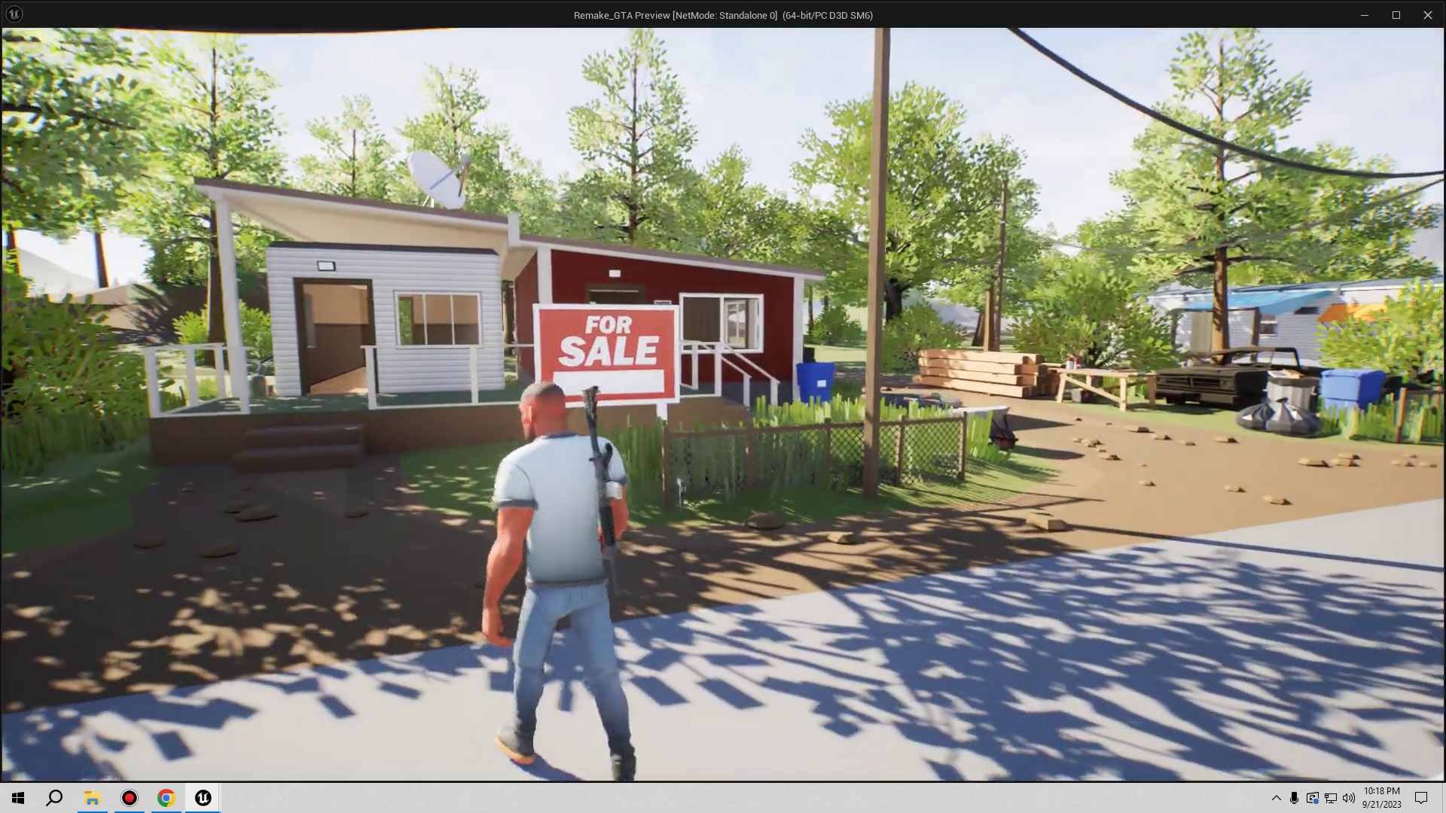
key("w")
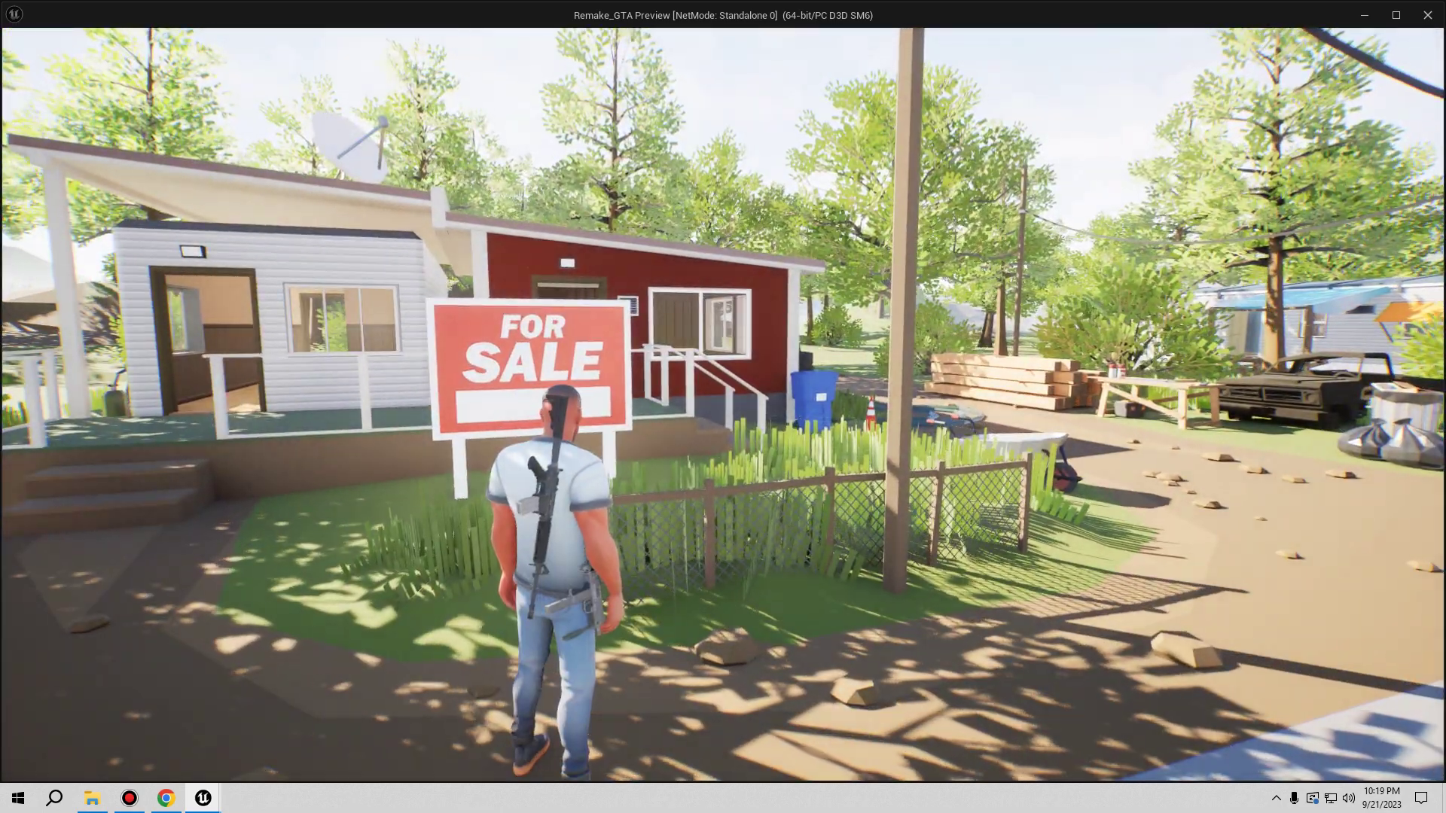
key("s")
key("d")
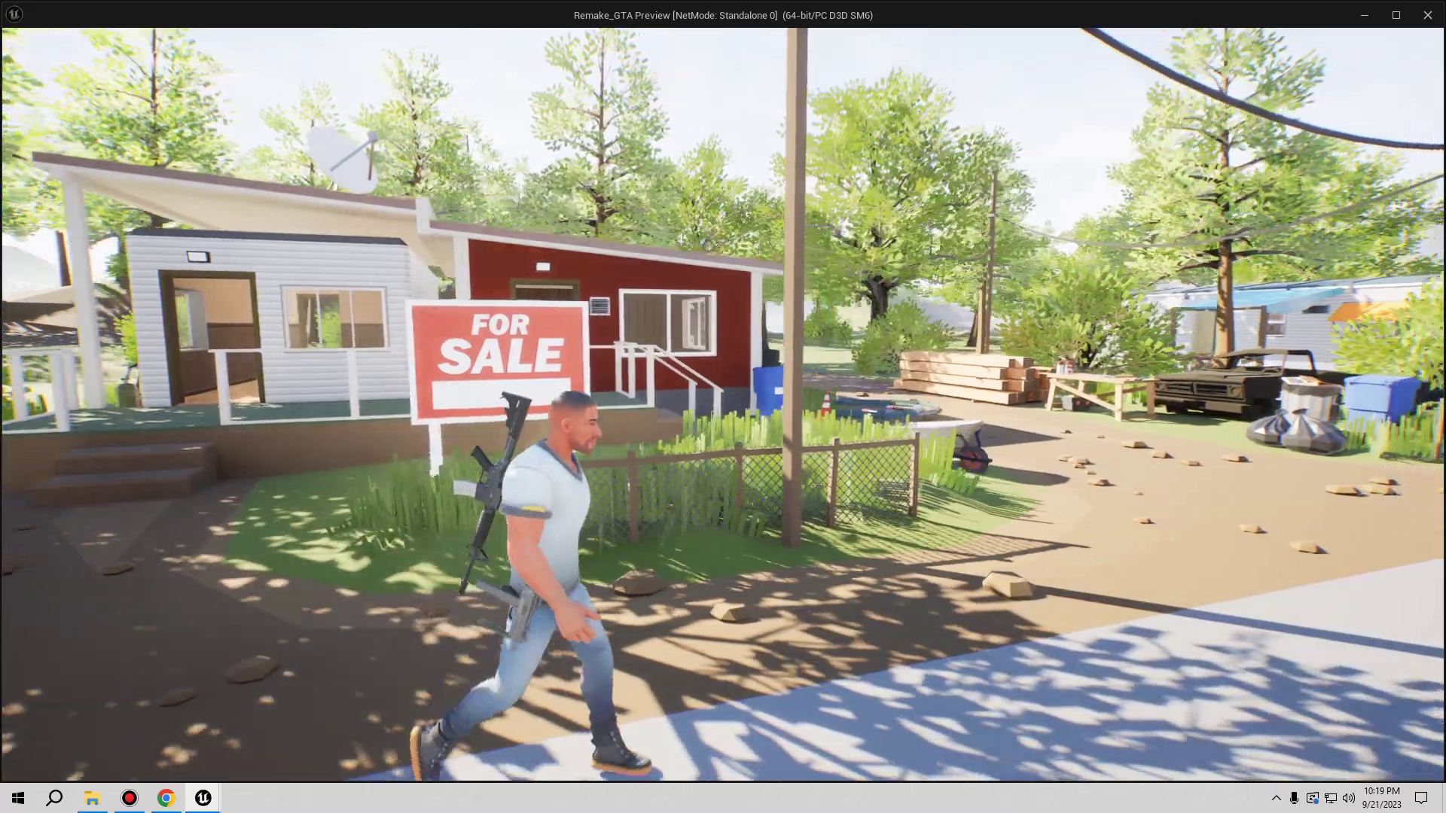
- Walk the armed character along the road, turning both ways, to check how the rifle and pistol follow the body
key("w")
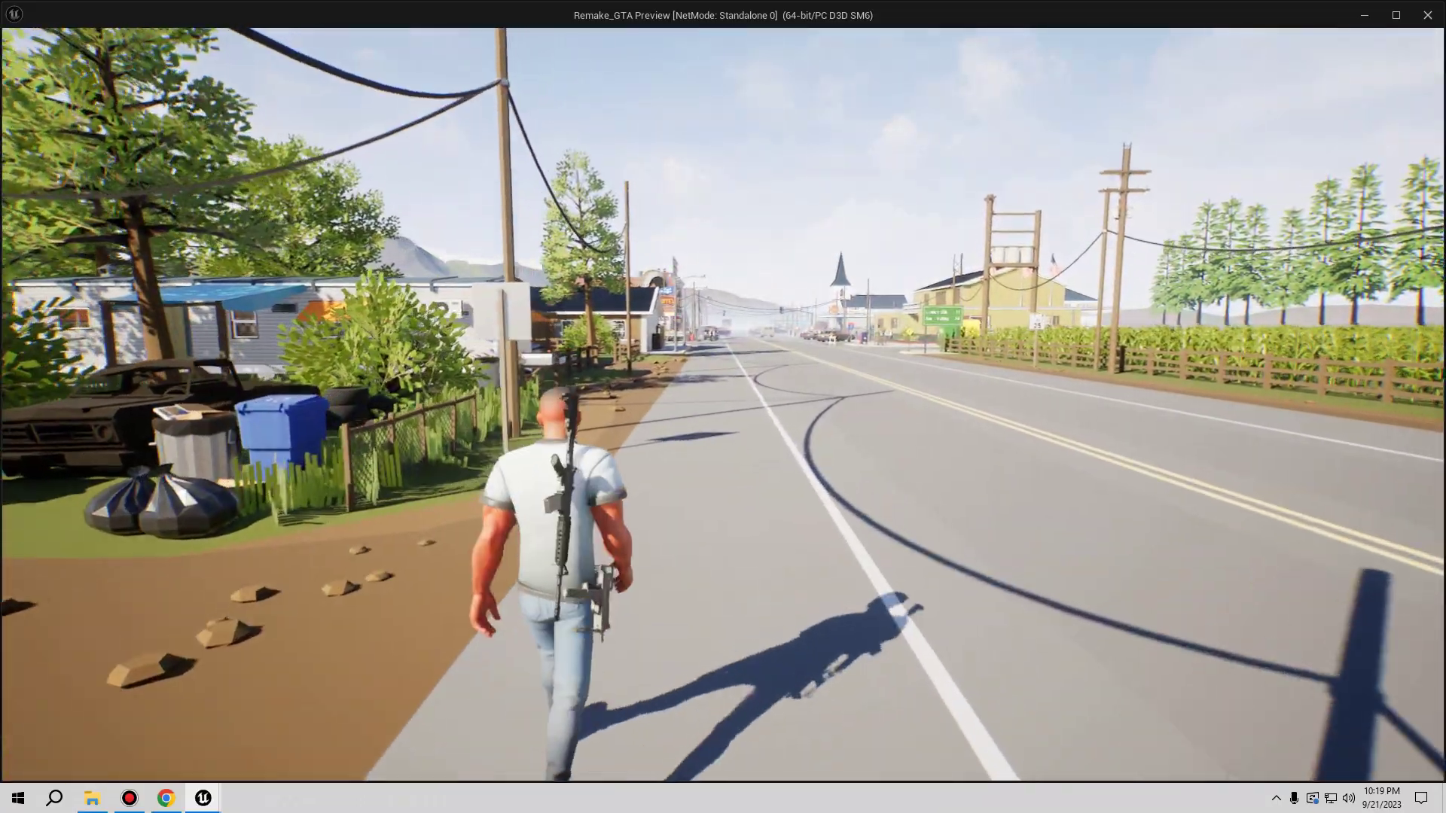
key("d")
key("a")
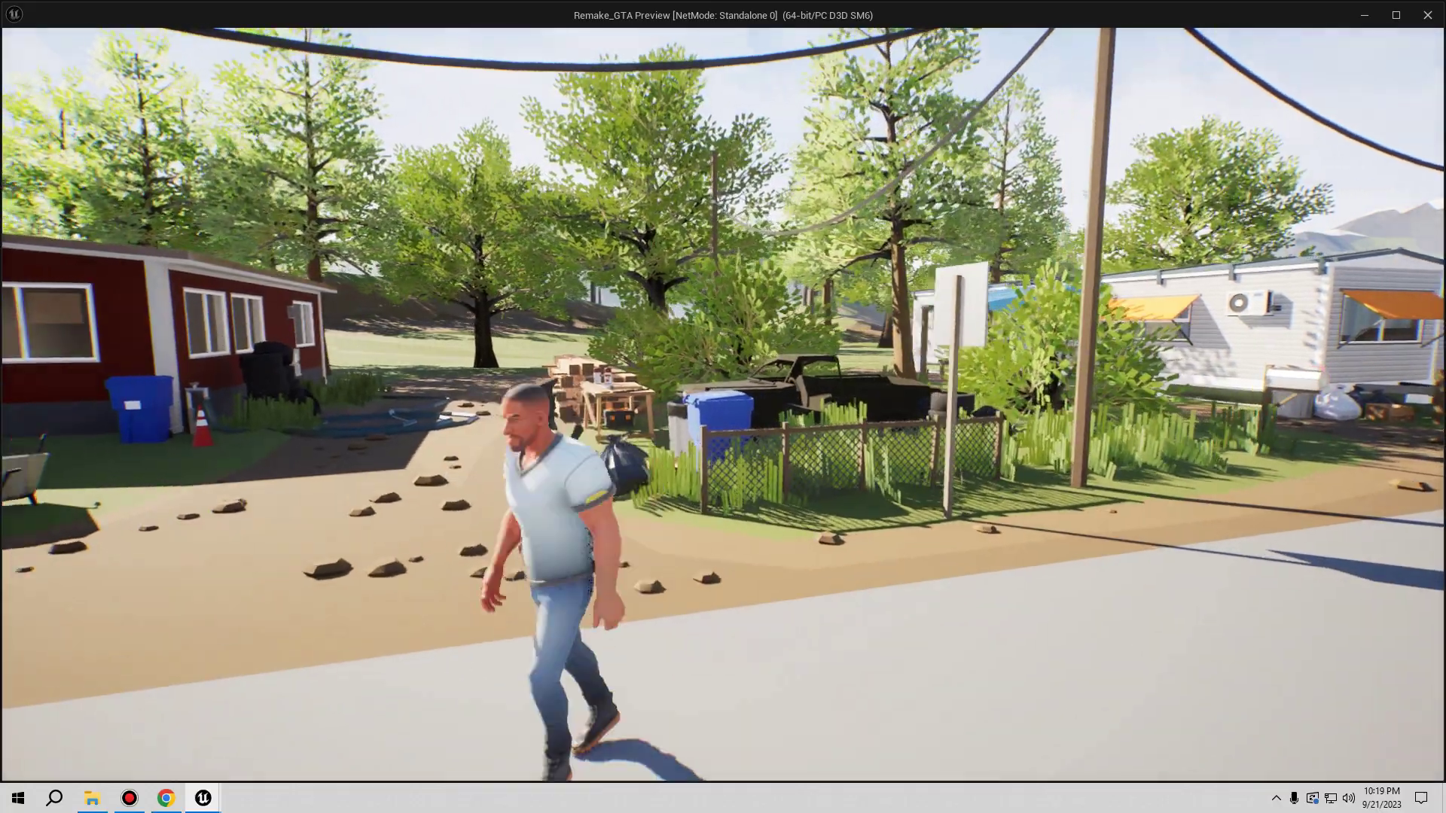
key("d")
key("w")
key("d")
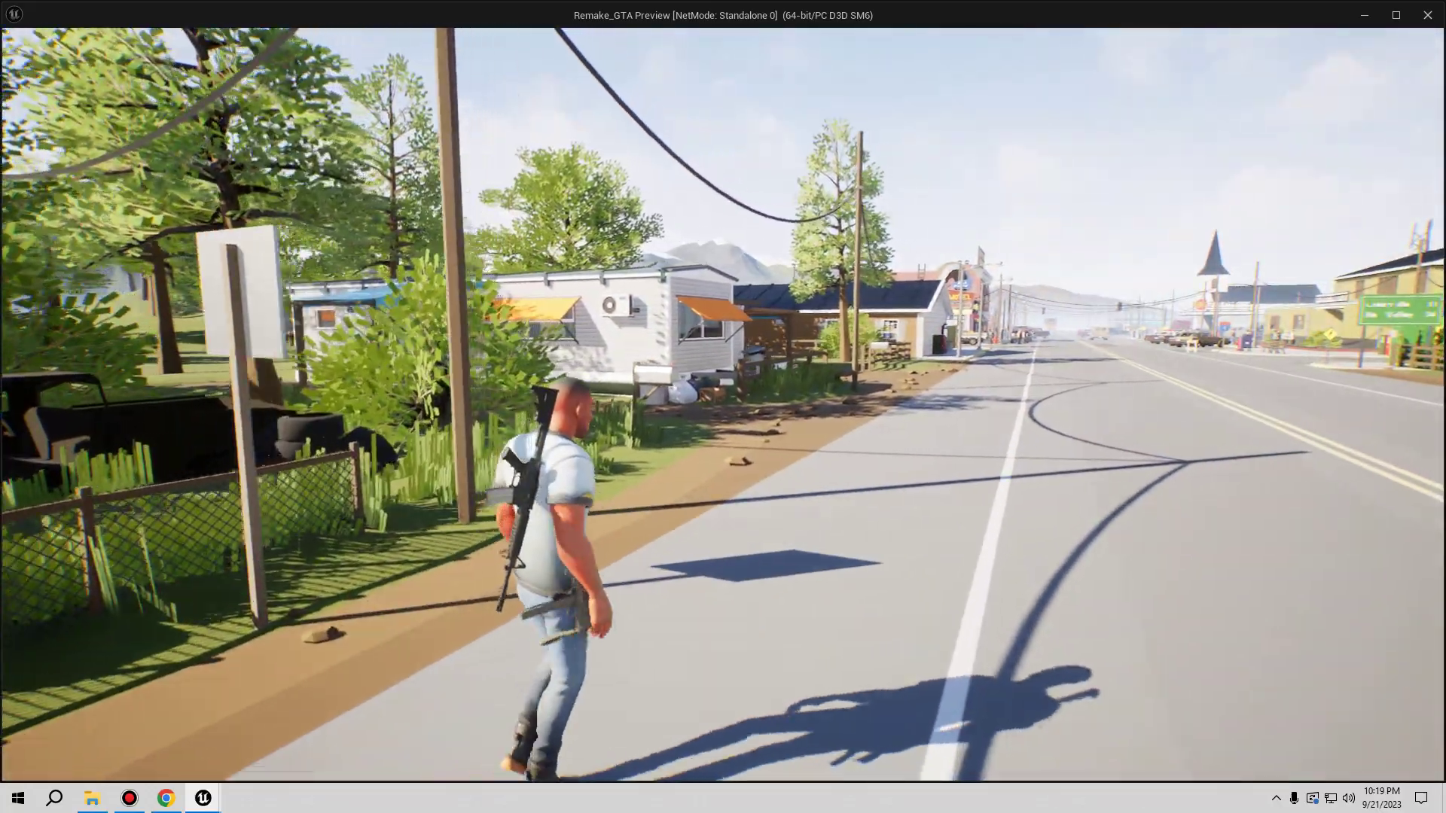
key("w")
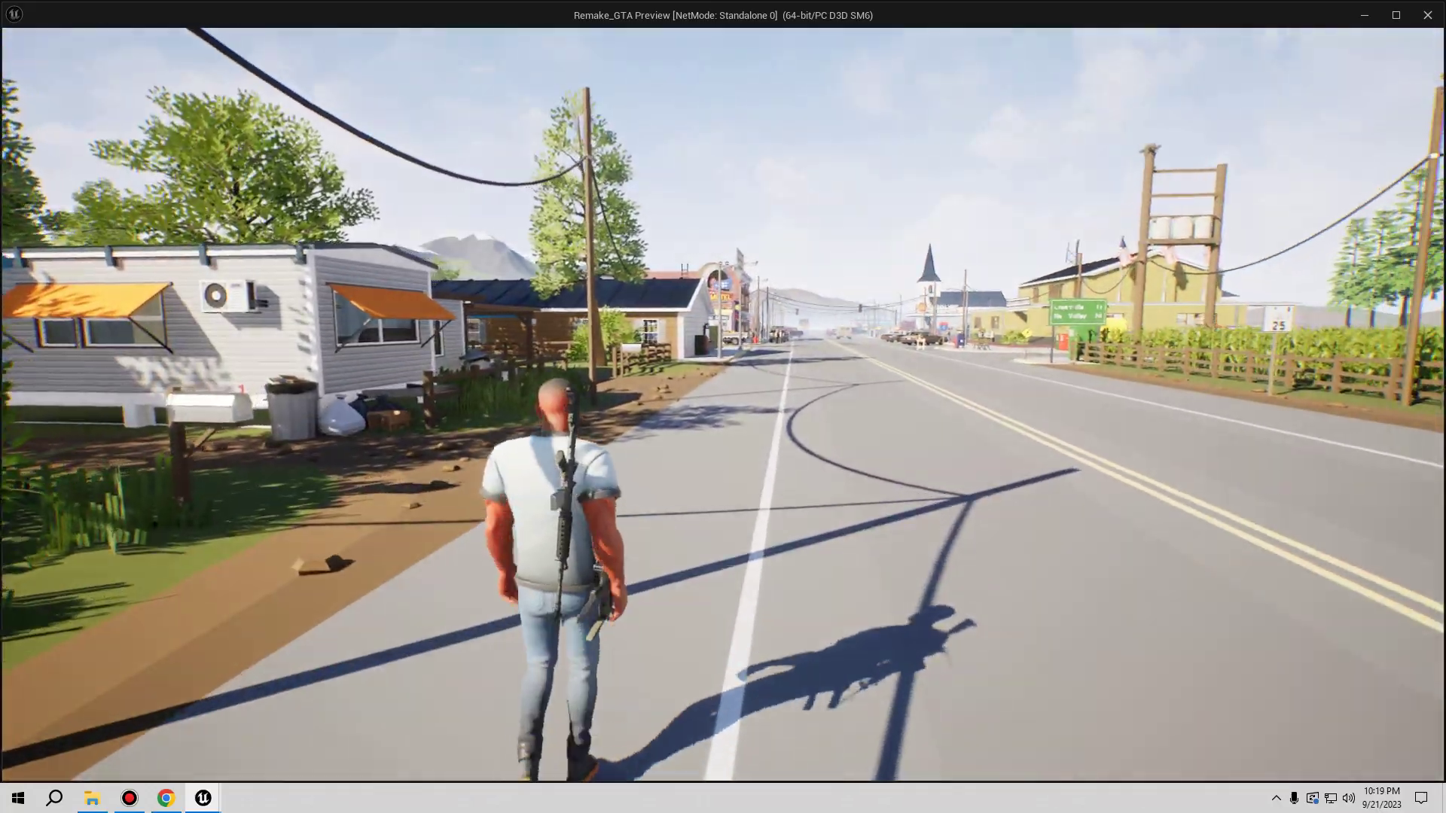
key("s")
key("d")
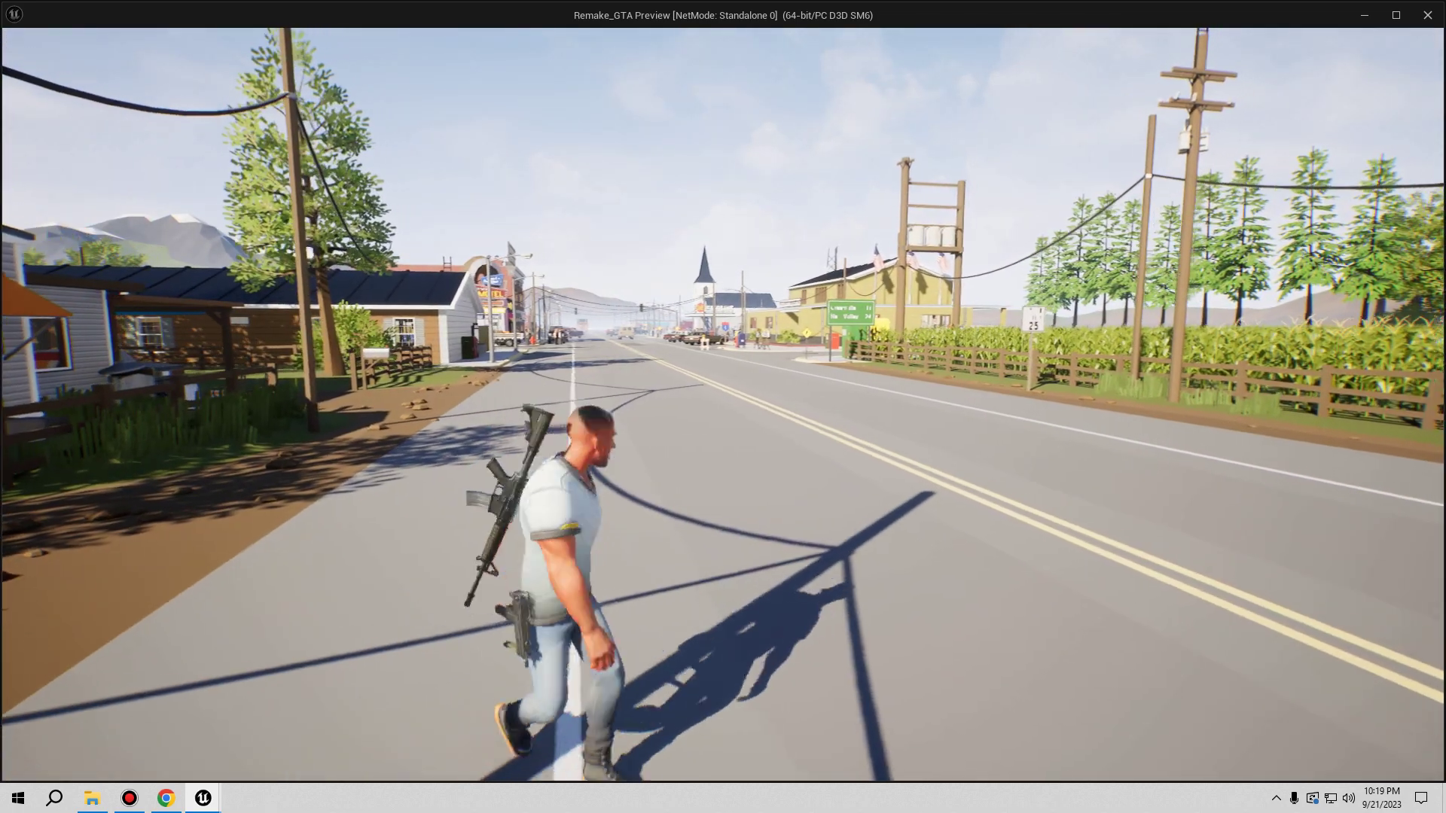
key("w")
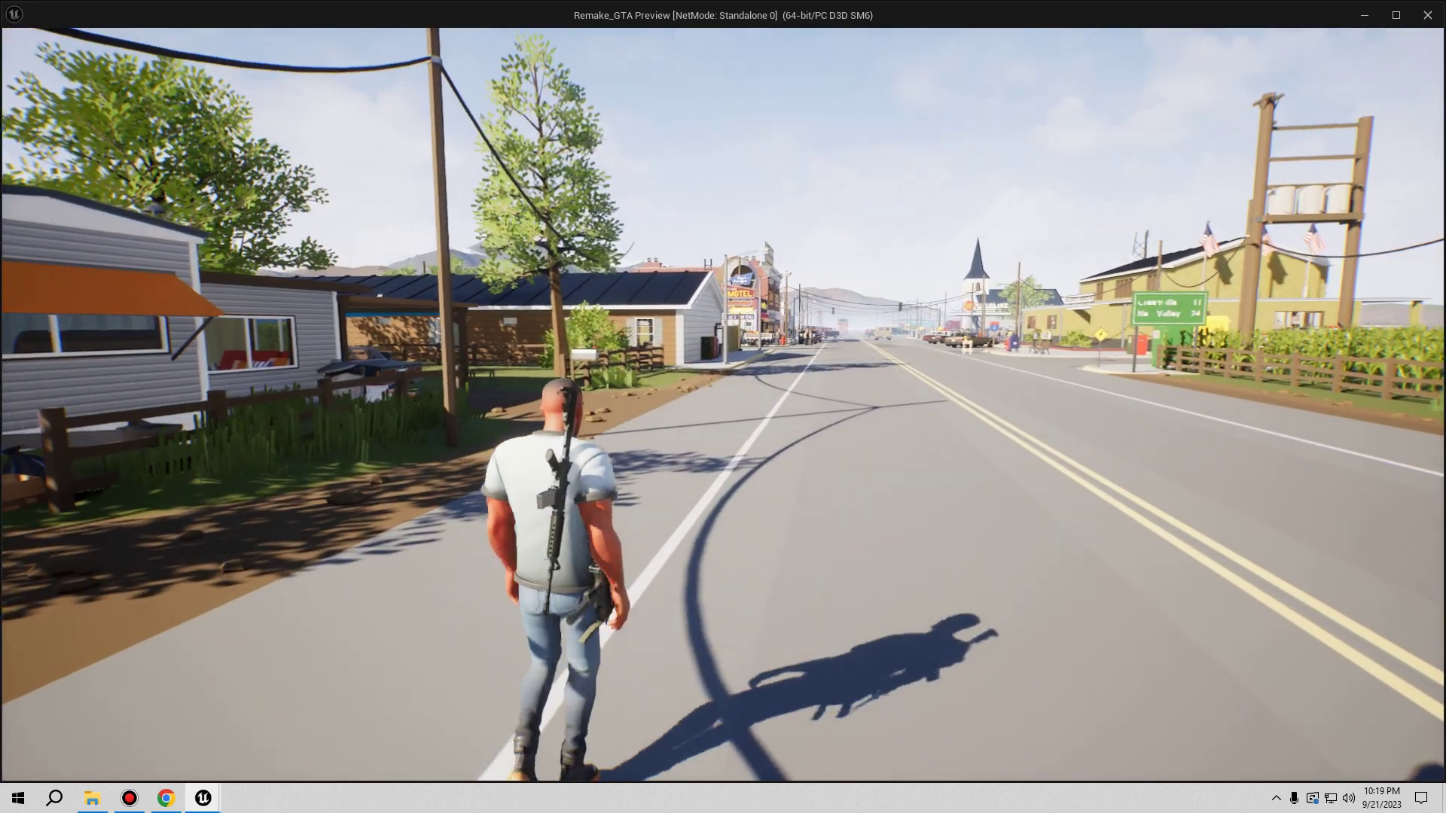
key("d")
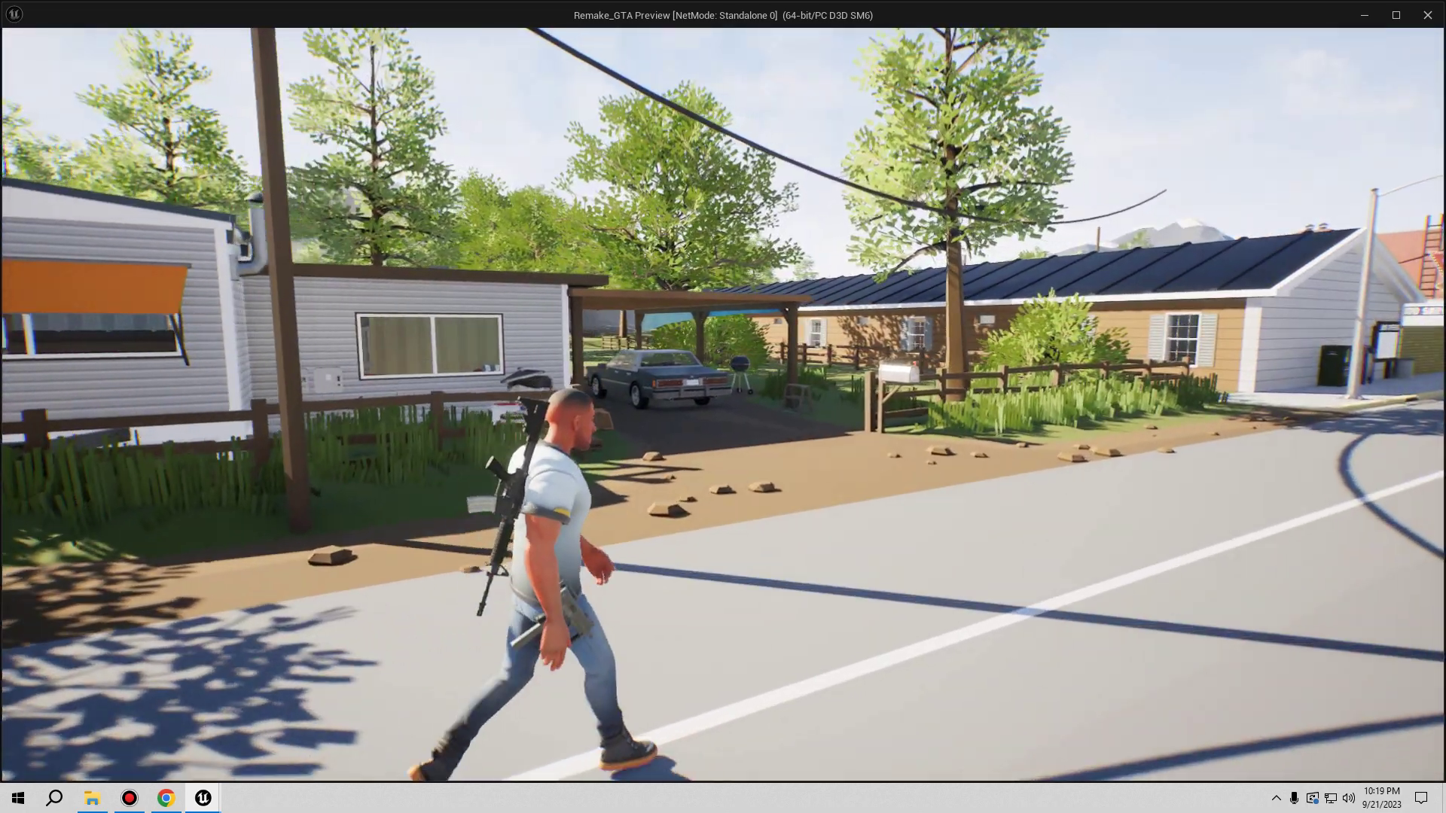
- Walk toward the carport driveway and back to the road, checking the character's movement and holstered weapons from several angles
key("w")
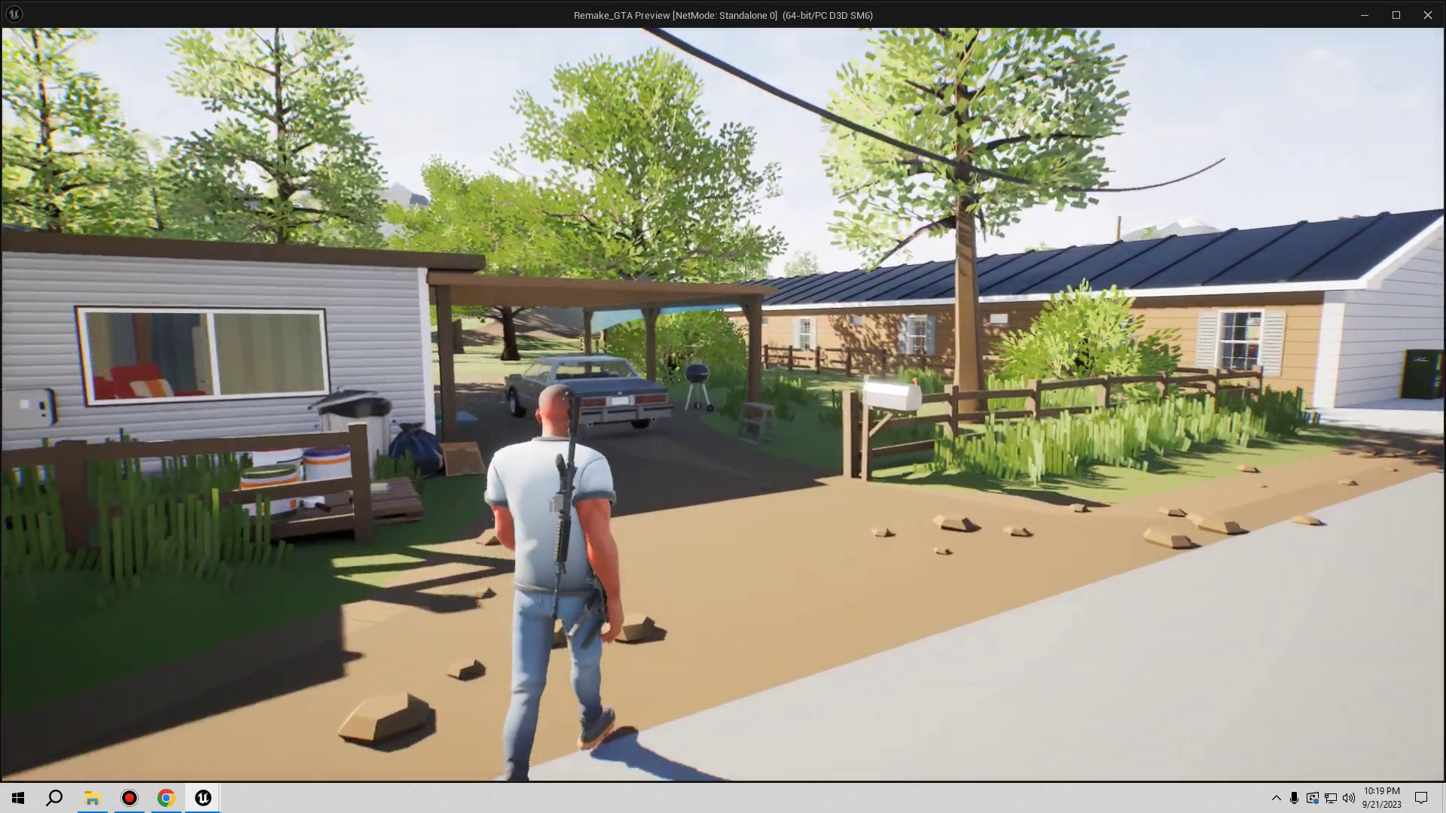
key("w")
key("d")
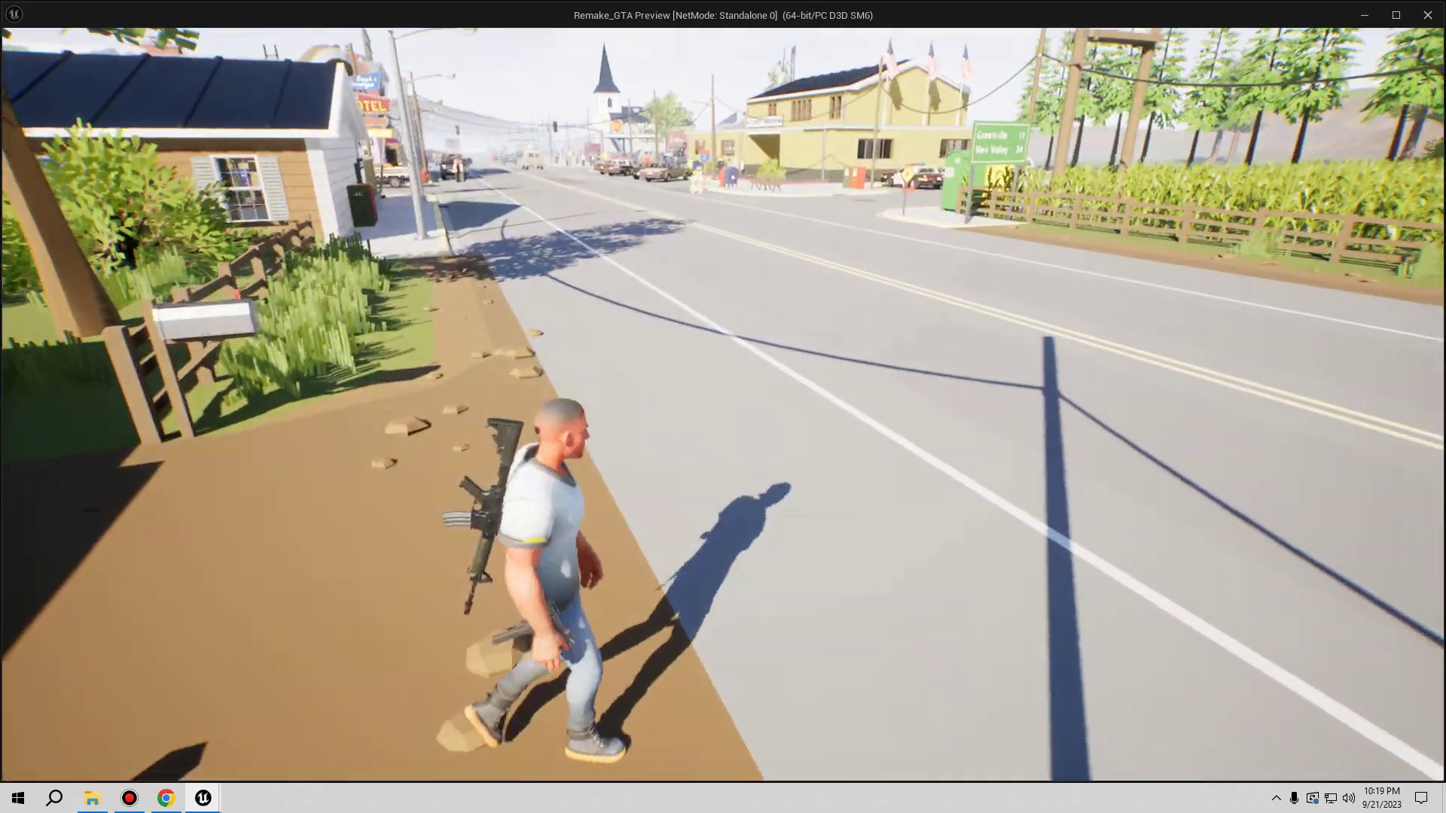
key("a")
key("w")
key("s")
key("d")
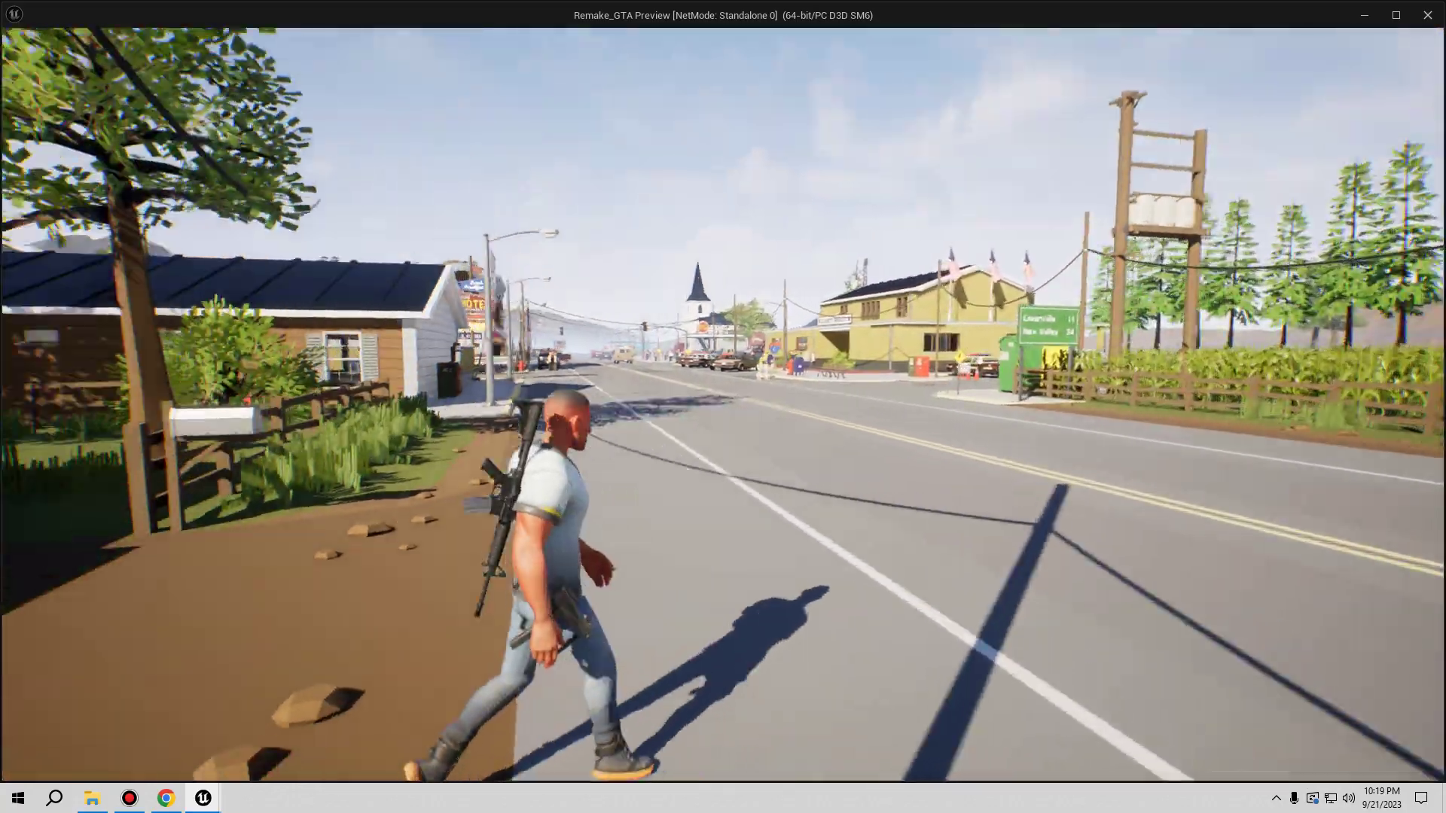
key("s")
key("d")
key("s")
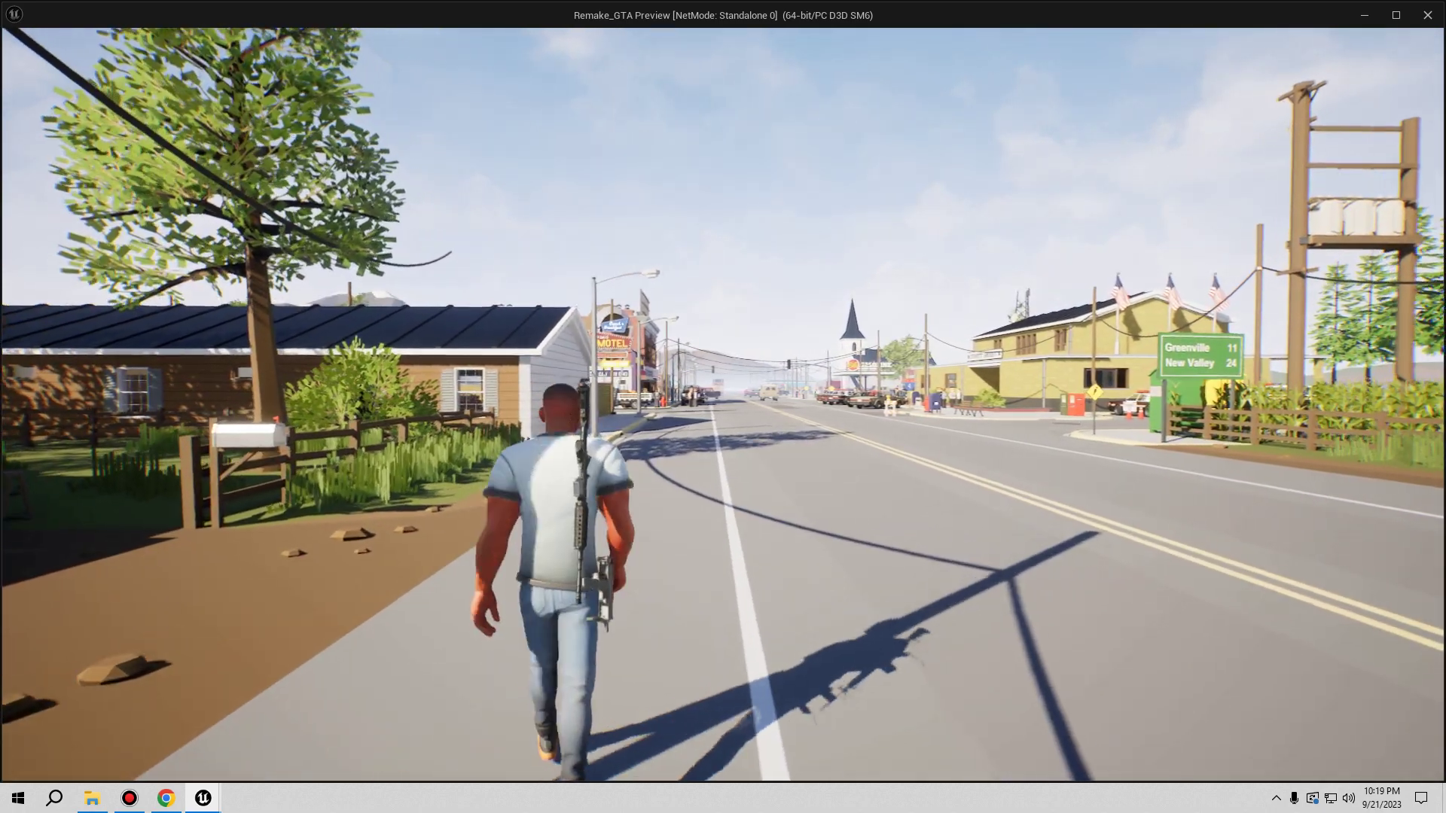
- Walk the character down the main street into town, up to the pedestrians outside Don's Donuts
key("w")
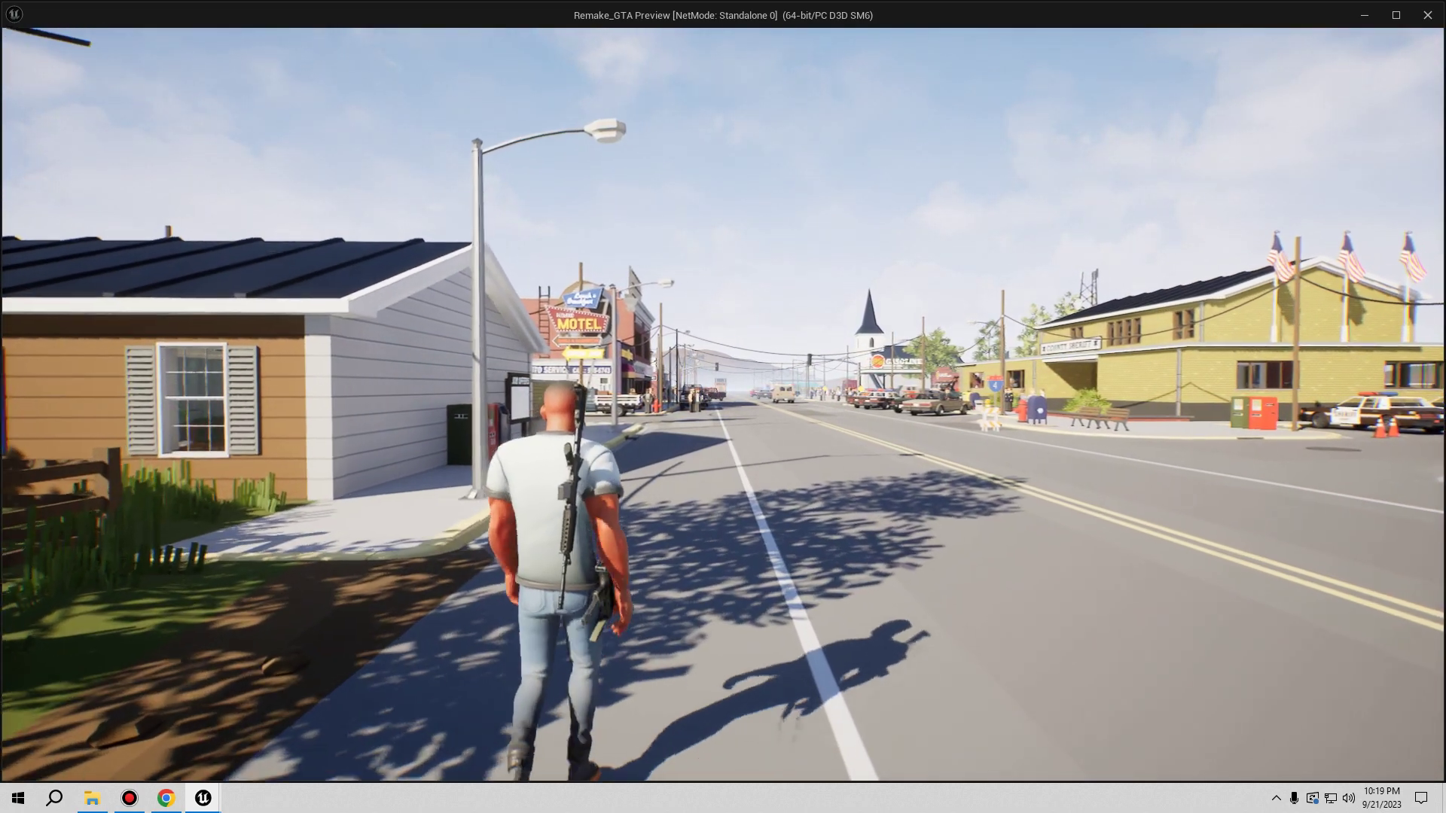
key("w")
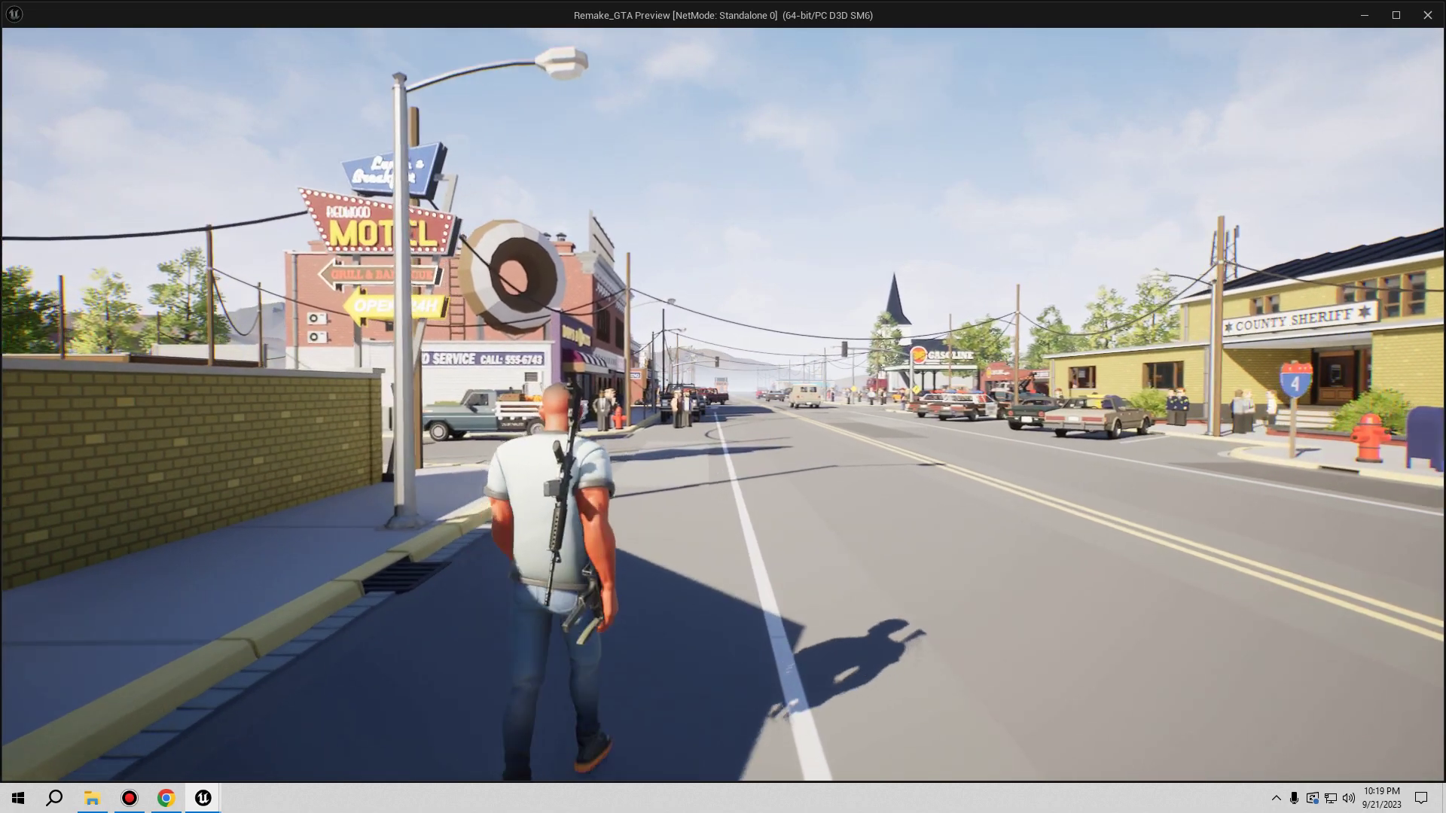
key("w")
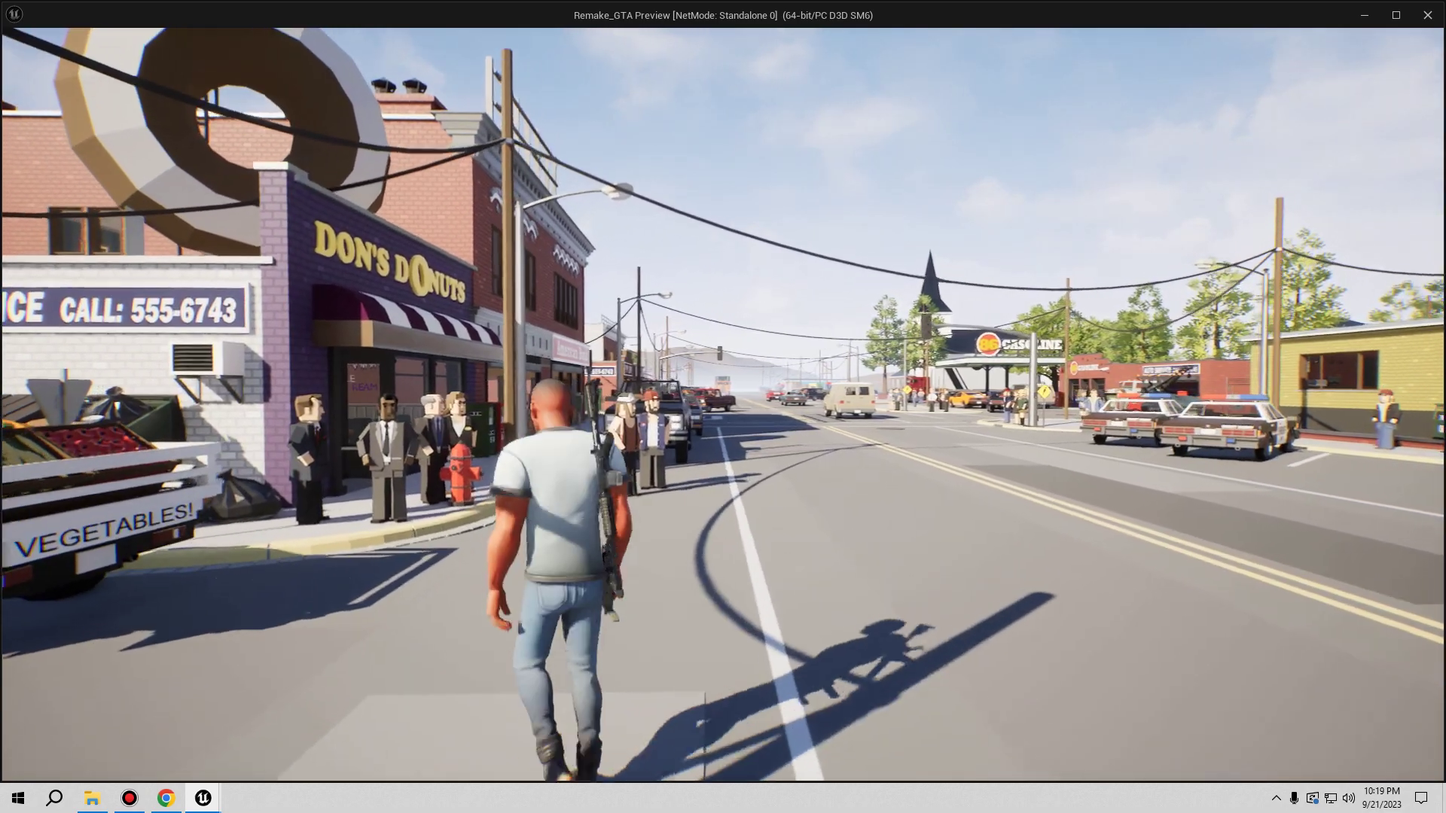
key("w")
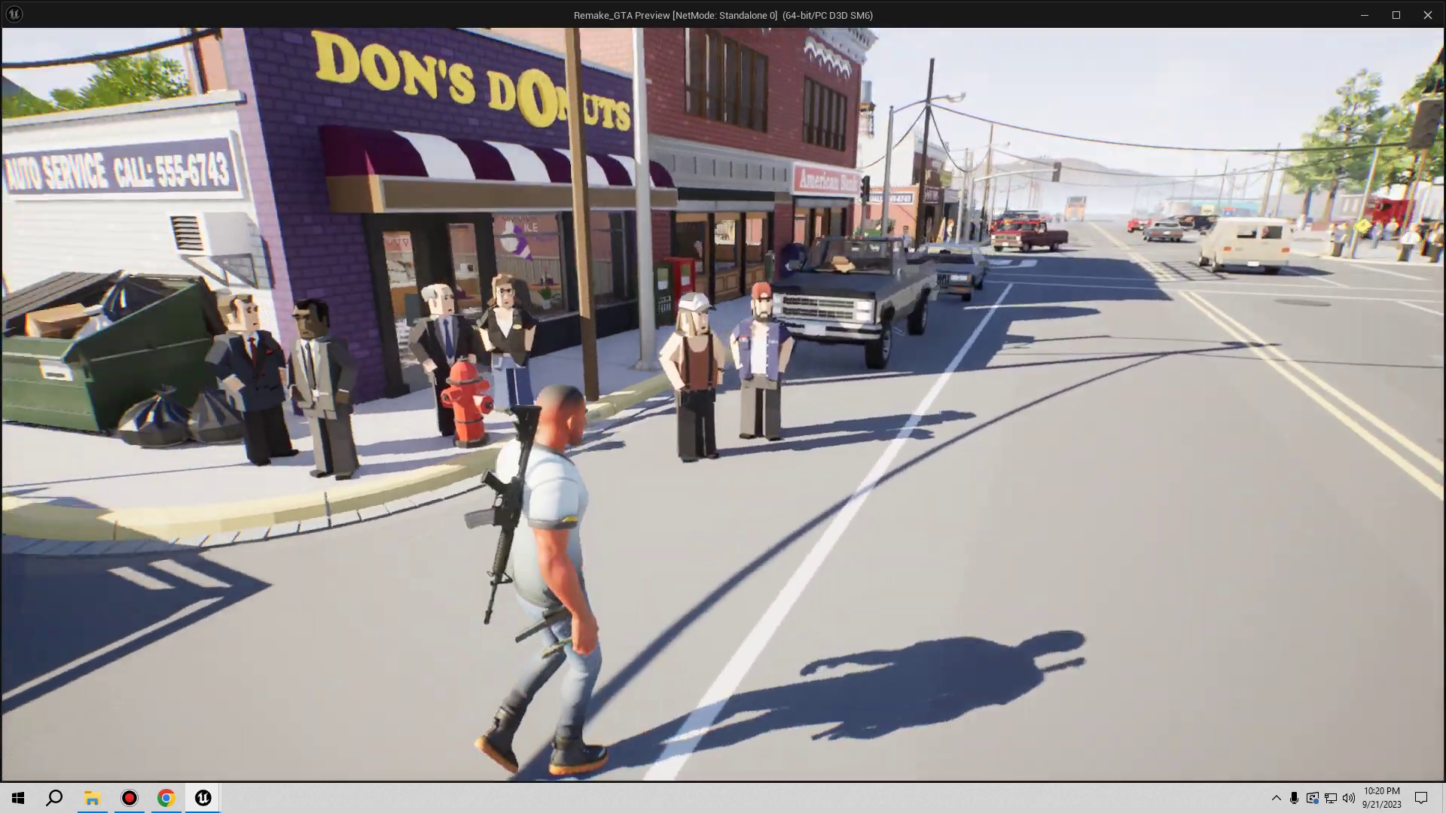
key("w")
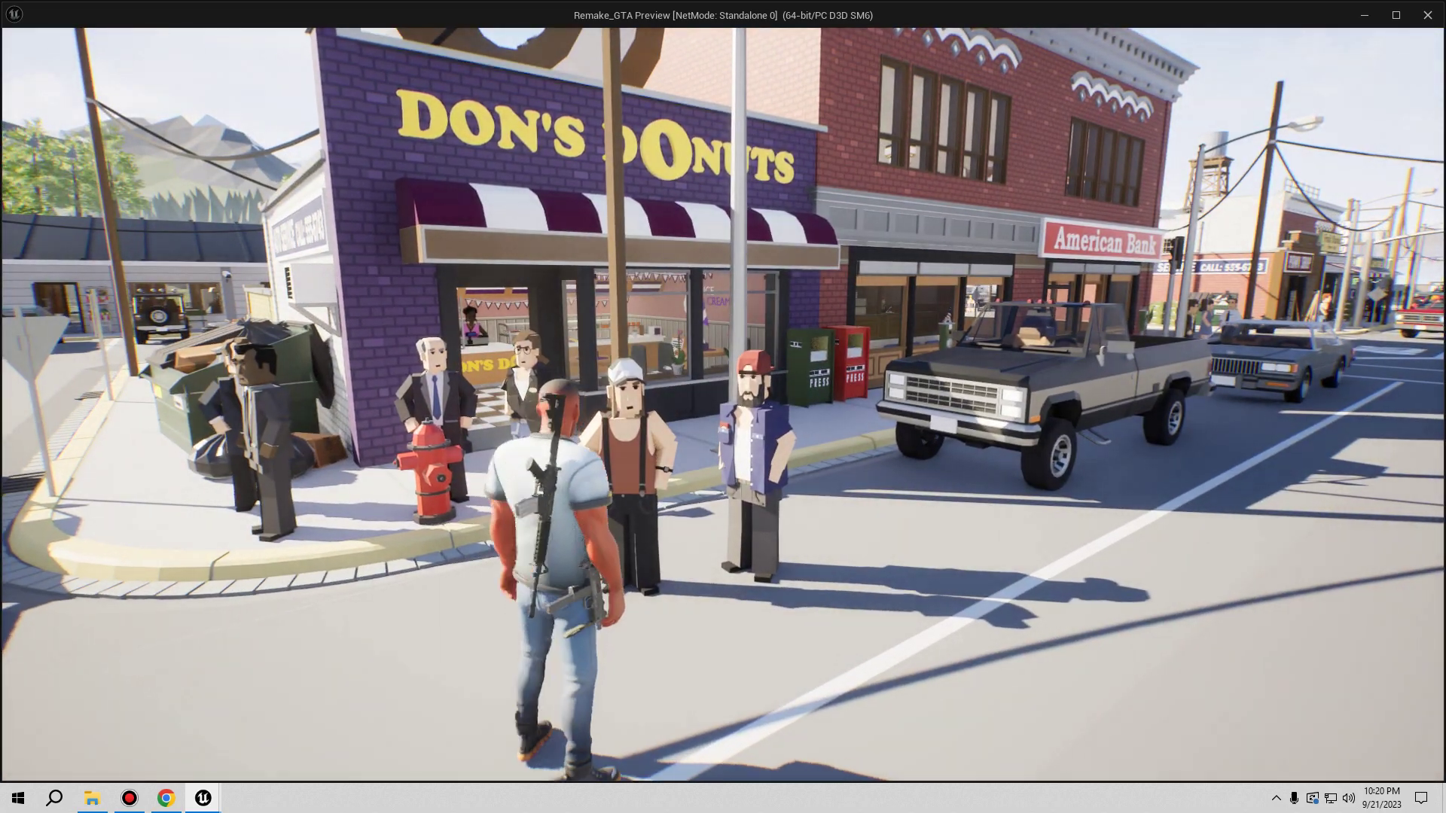